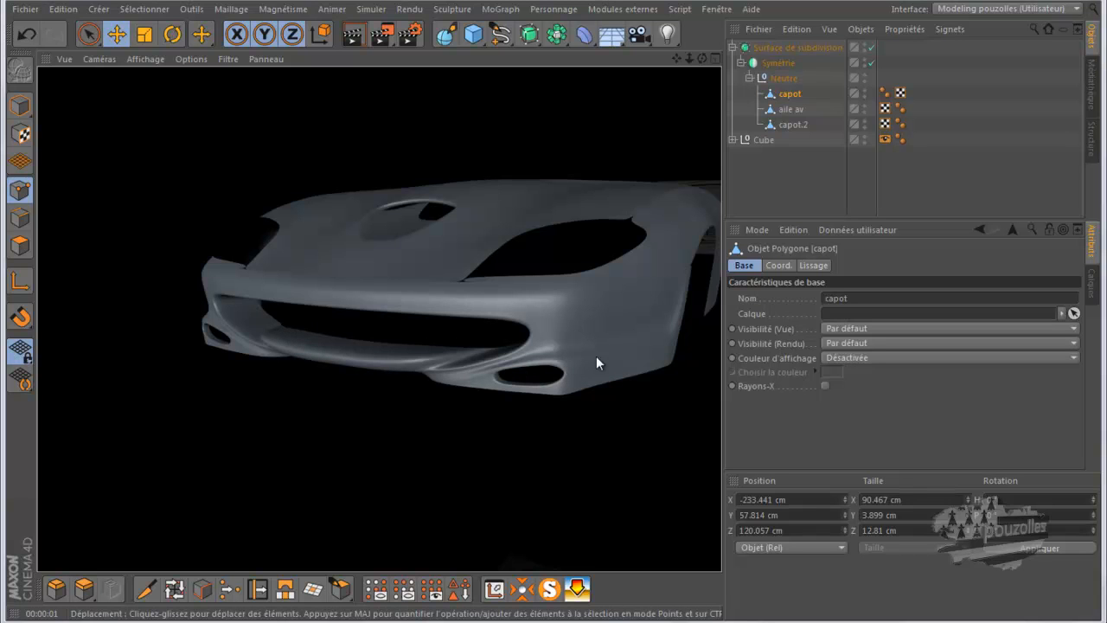
Hide the capot.2 object in both the viewport and the render.
click(793, 124)
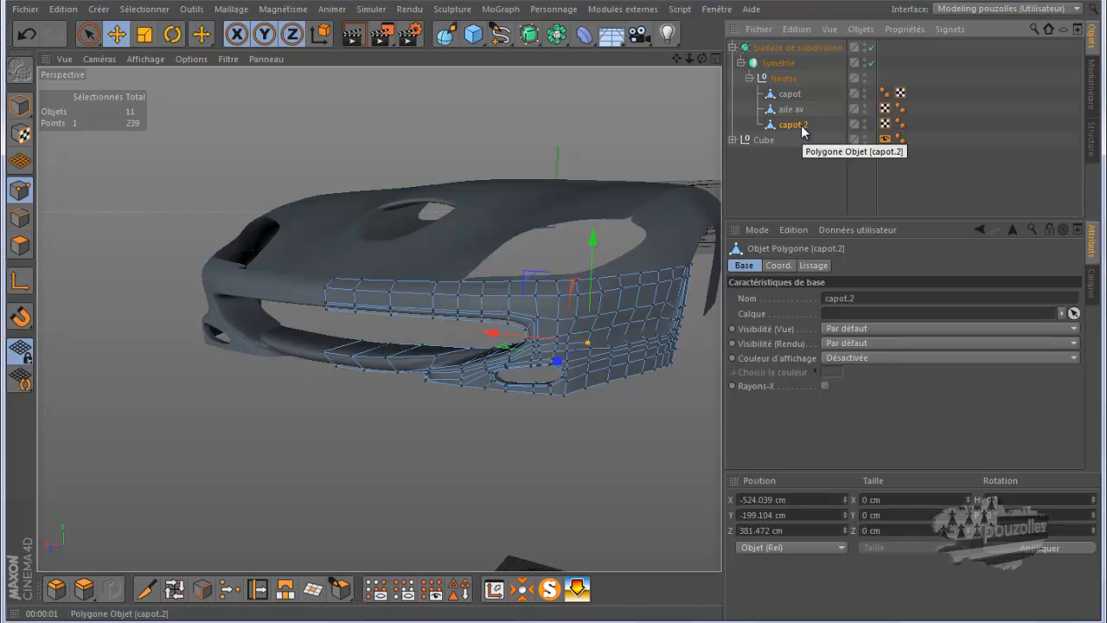
click(865, 122)
click(865, 122)
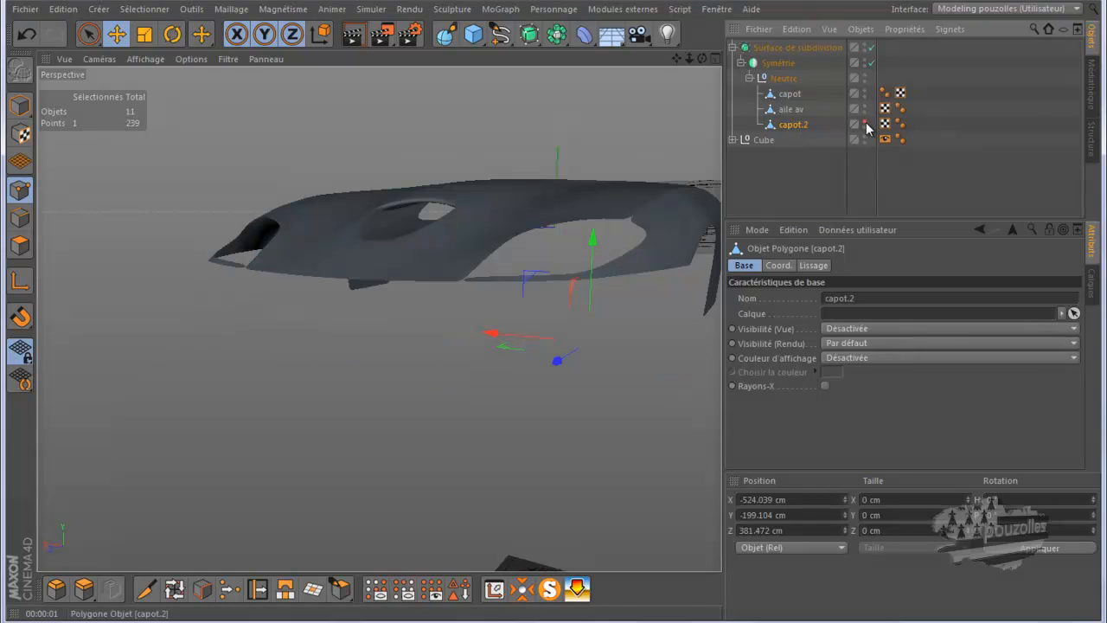
click(865, 128)
click(865, 128)
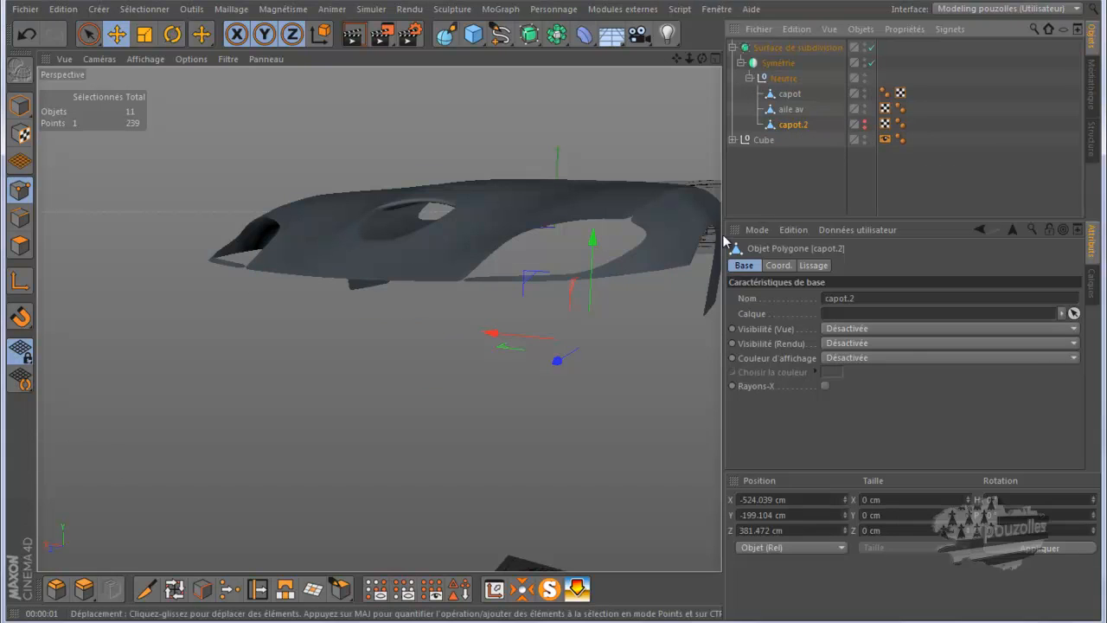
Cut a lengthwise edge loop through the upper polygon strip of aile av with the Knife in Boucle mode, at about 51 % offset.
click(789, 109)
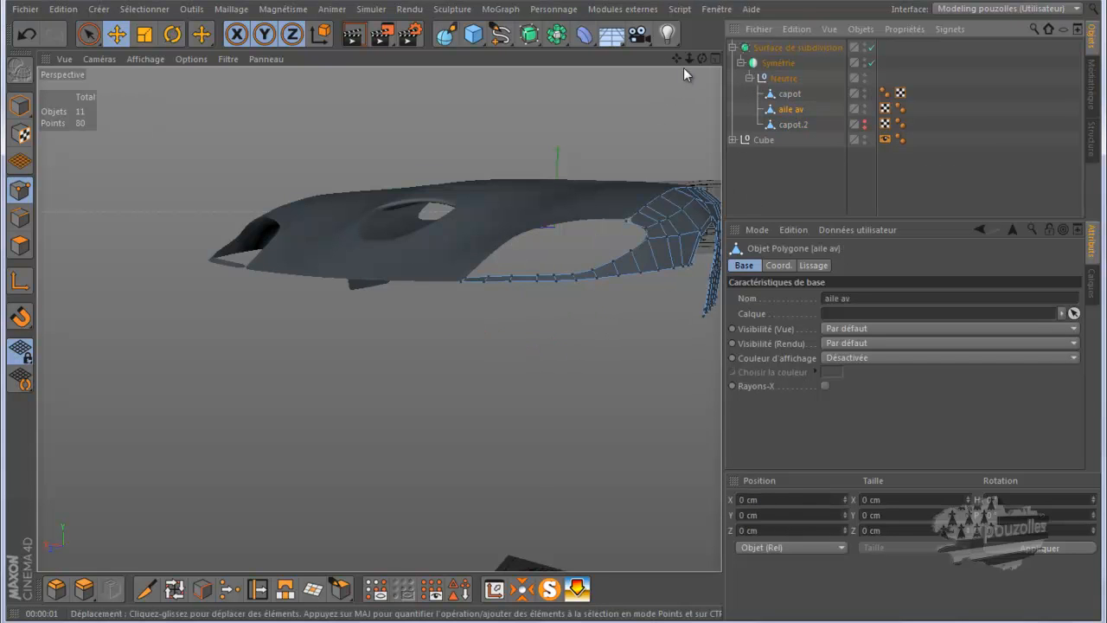
drag(680, 57, 557, 322)
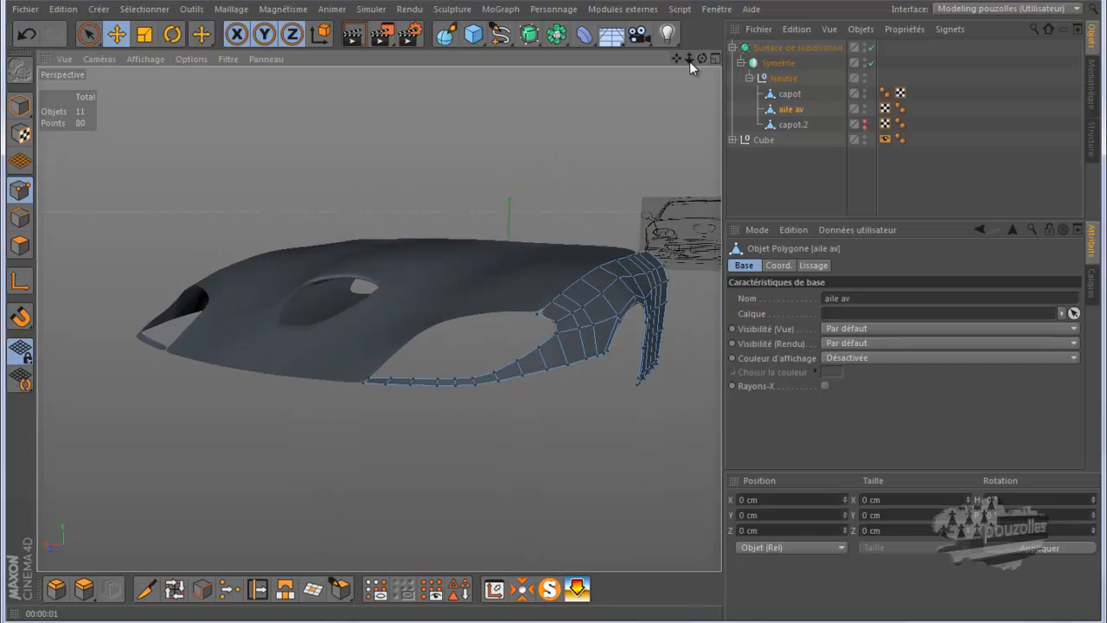
drag(703, 60, 596, 255)
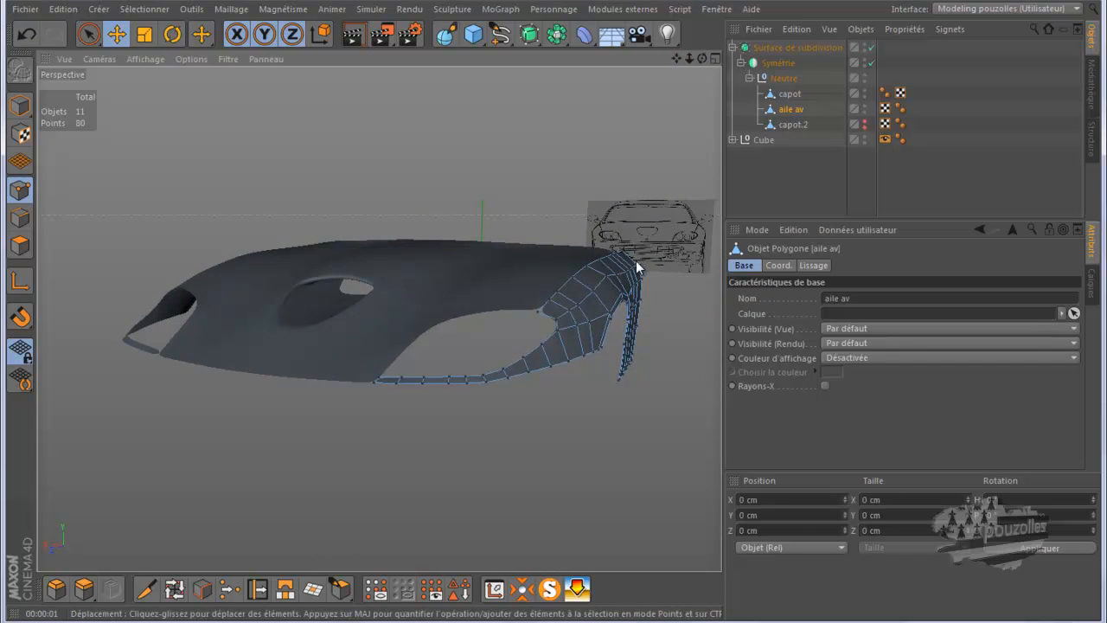
click(146, 589)
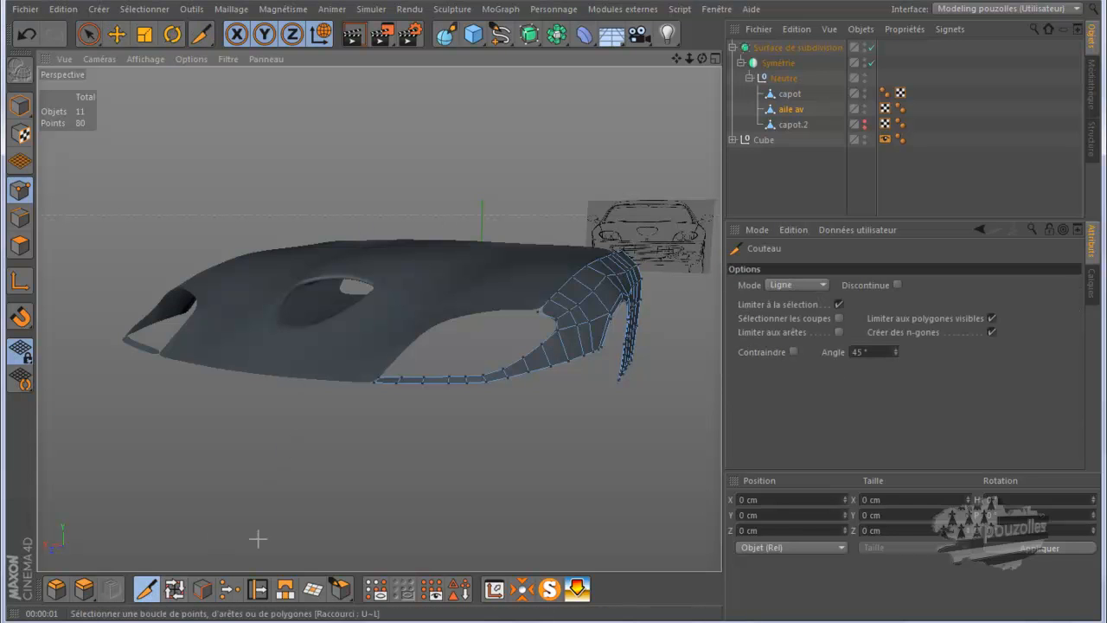
click(803, 288)
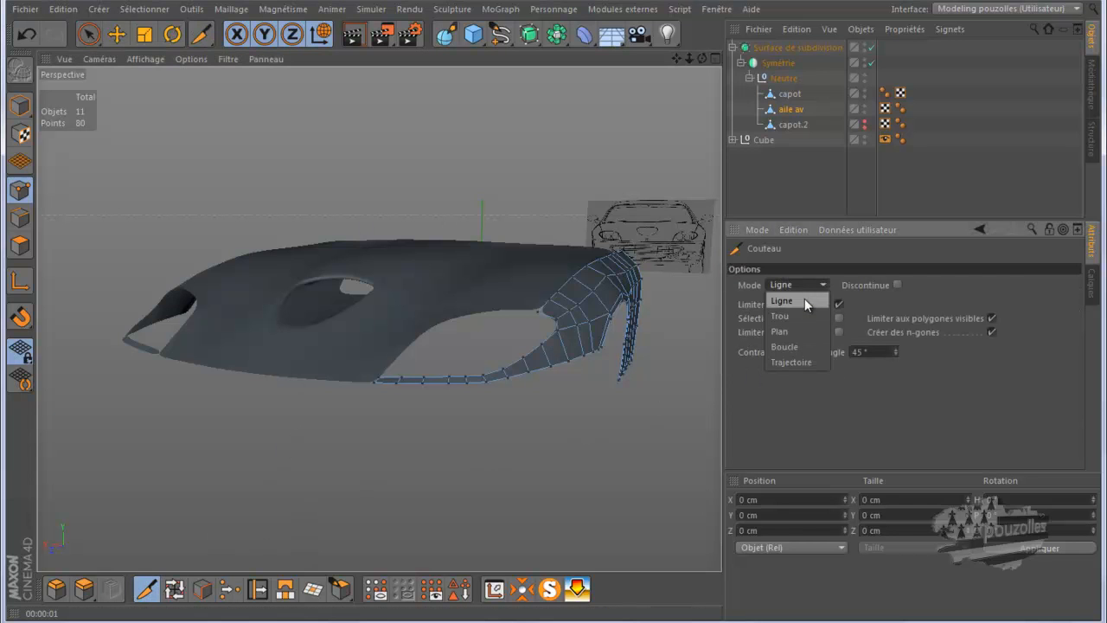
click(798, 344)
scroll(553, 372, up, 3)
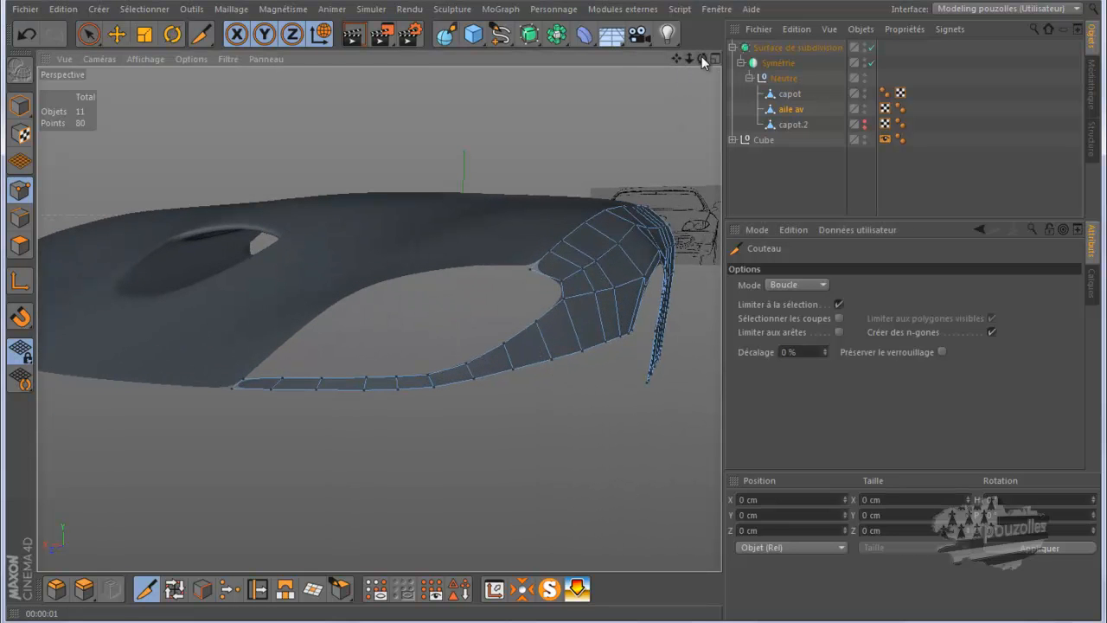
drag(699, 61, 553, 316)
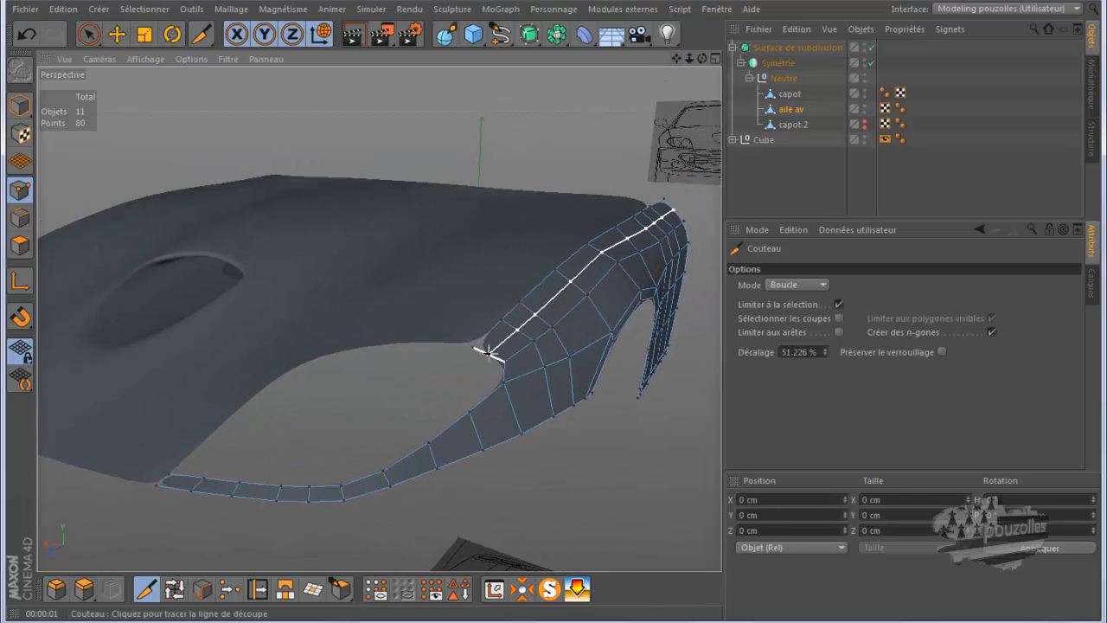
click(488, 352)
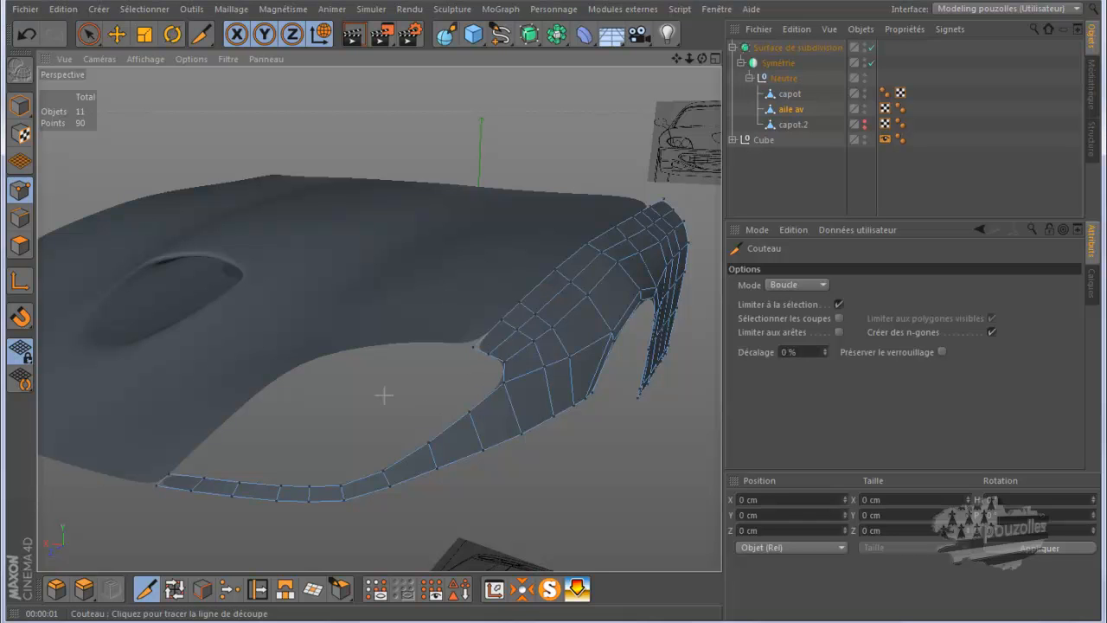
Select the points of the new loop on aile av with path selection and raise them to Y 82.193 cm.
click(116, 35)
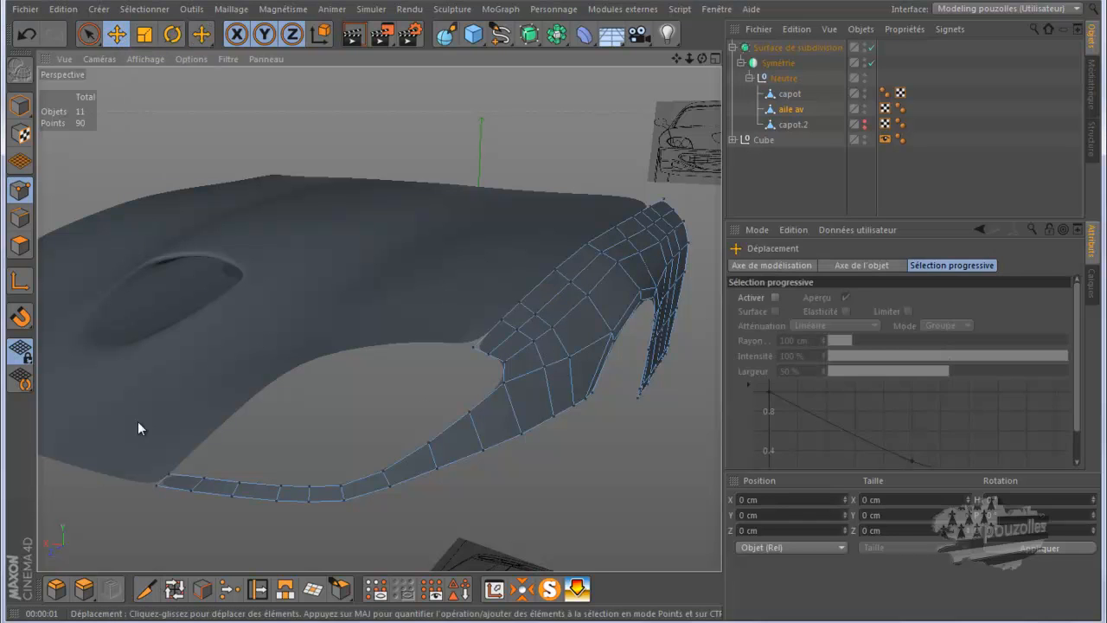
click(201, 588)
drag(487, 354, 618, 249)
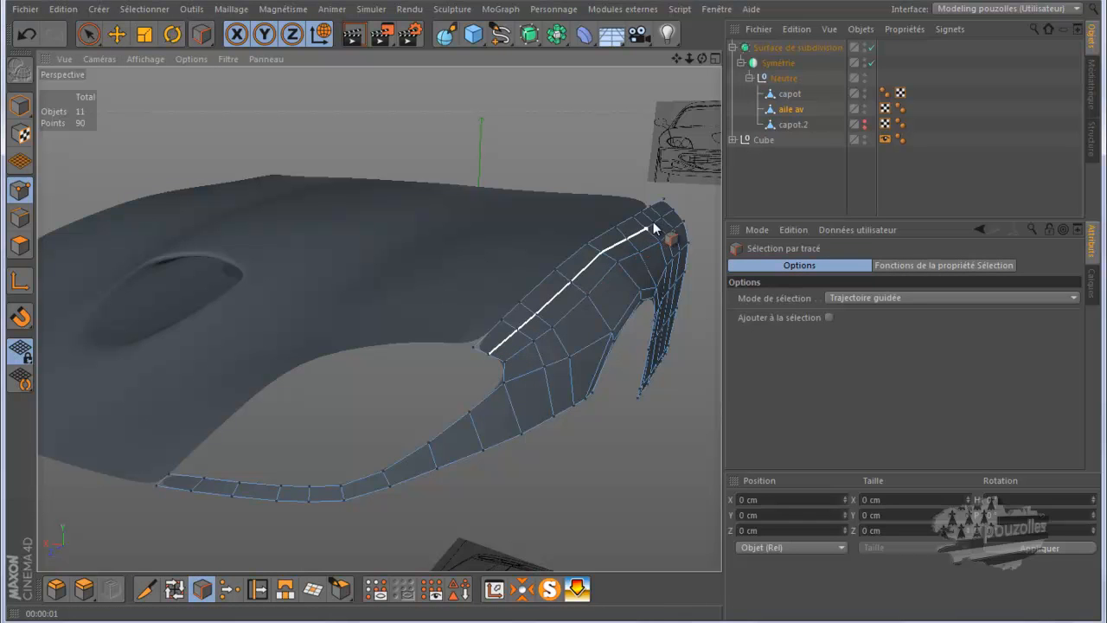
drag(683, 205, 685, 206)
drag(704, 58, 553, 314)
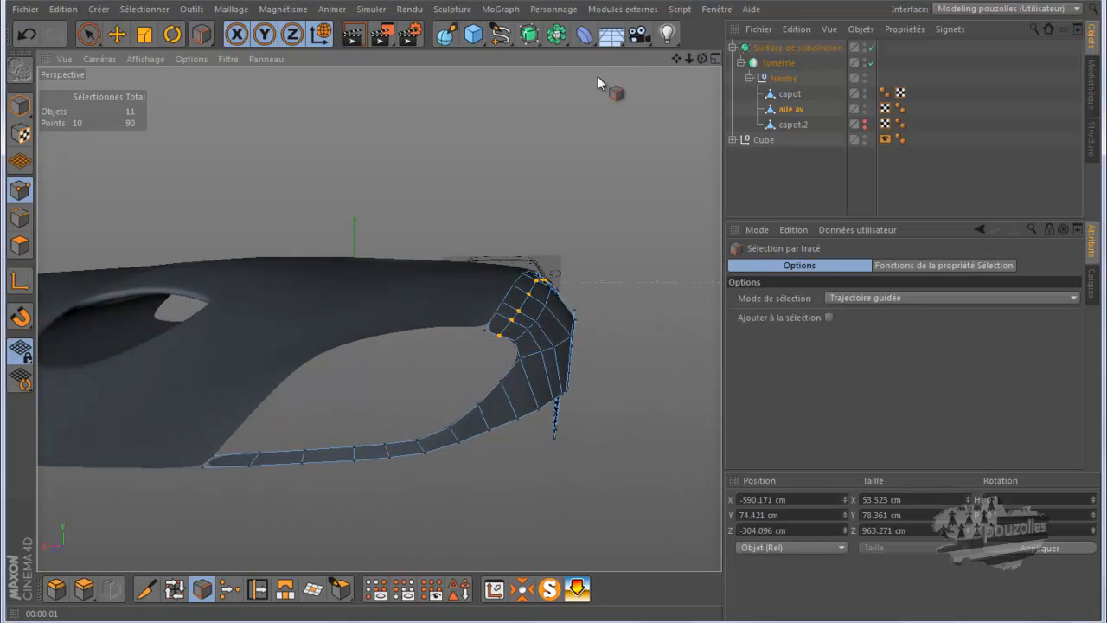
click(117, 34)
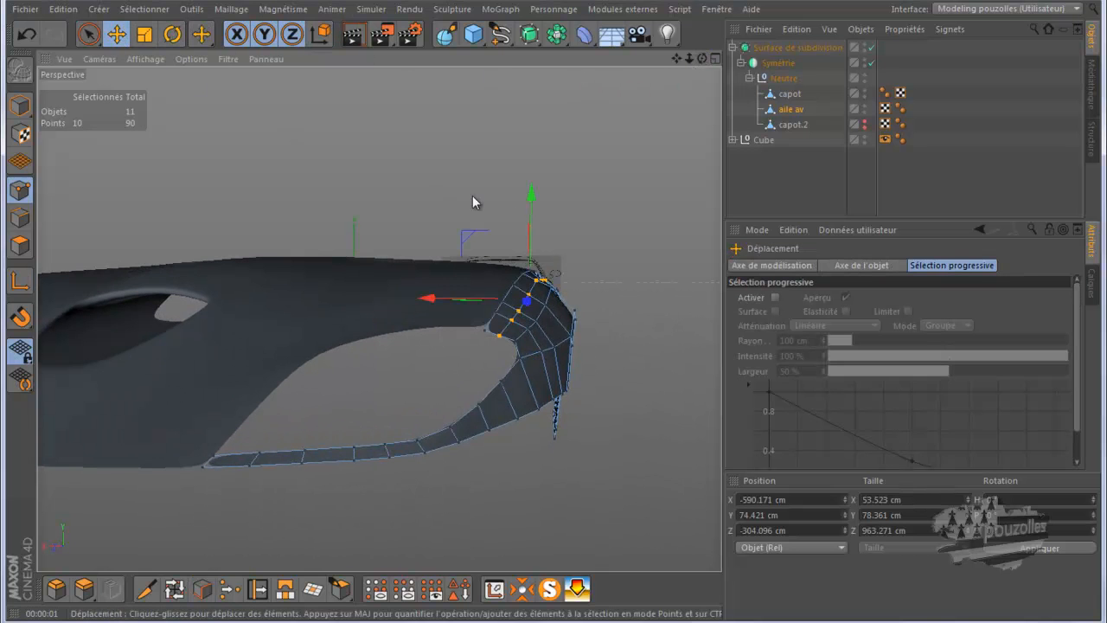
drag(531, 224, 533, 220)
Deselect everything and render the perspective view from a higher angle to check the front wing's curvature.
drag(703, 59, 556, 310)
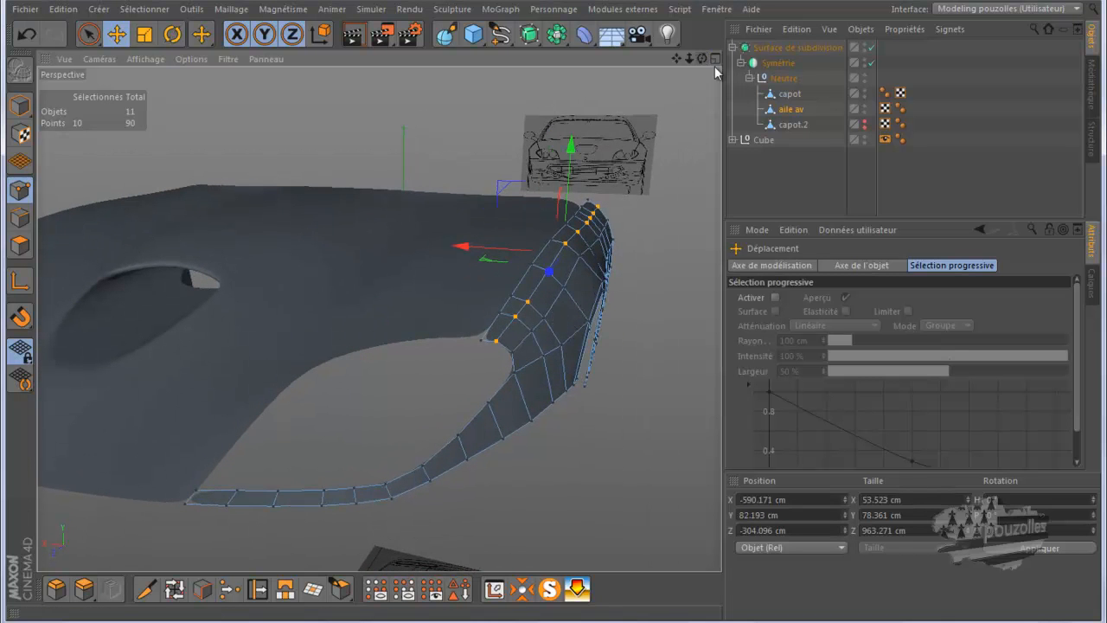
click(785, 199)
click(352, 33)
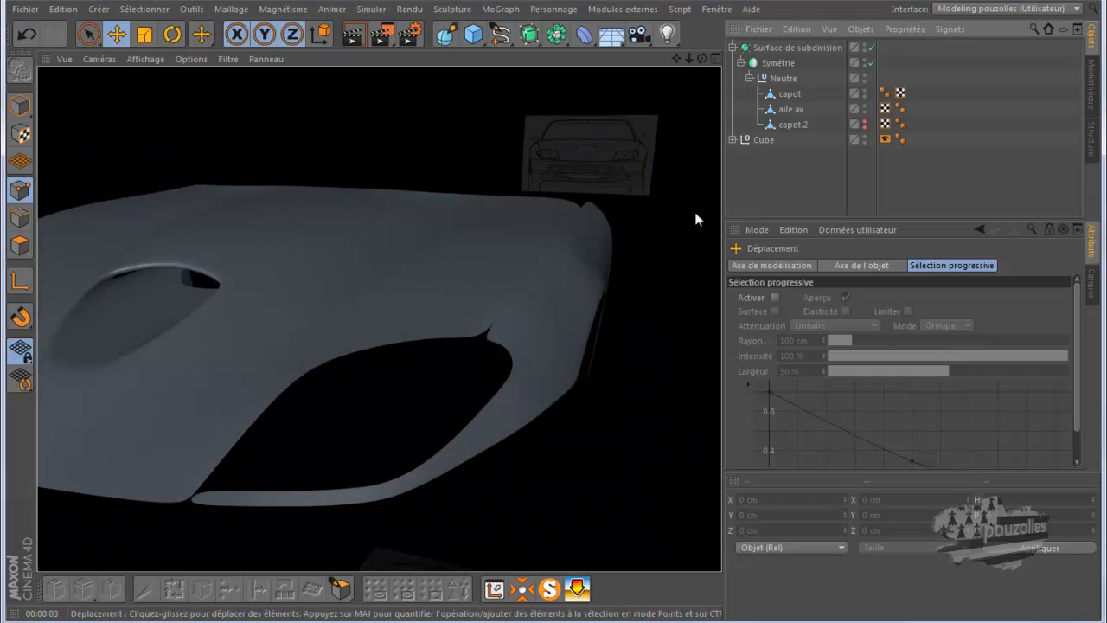
Move the single loop point midway along the upper part of aile av vertically to Y 111.314 cm.
click(790, 109)
click(577, 211)
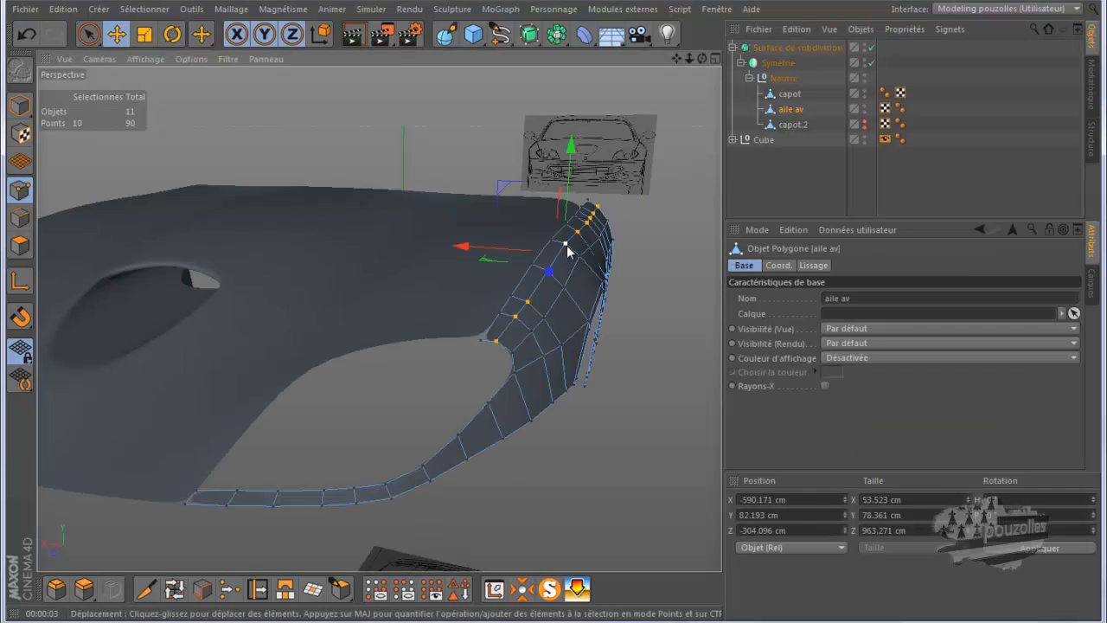
drag(568, 181, 568, 181)
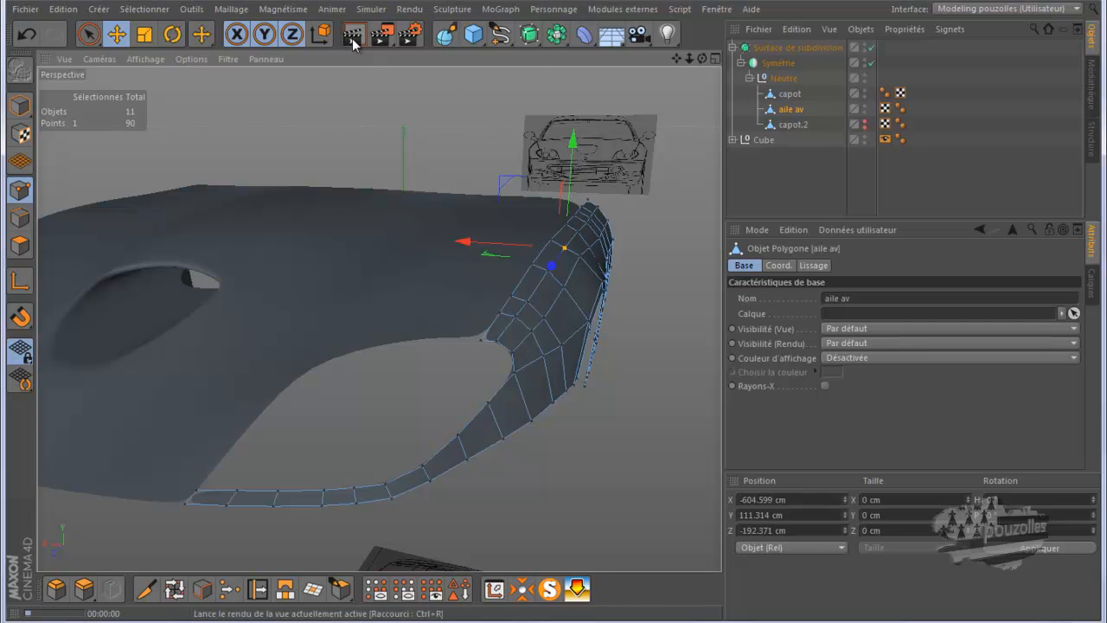
Render the perspective view from two angles to examine the smoothness of the front wing.
click(352, 38)
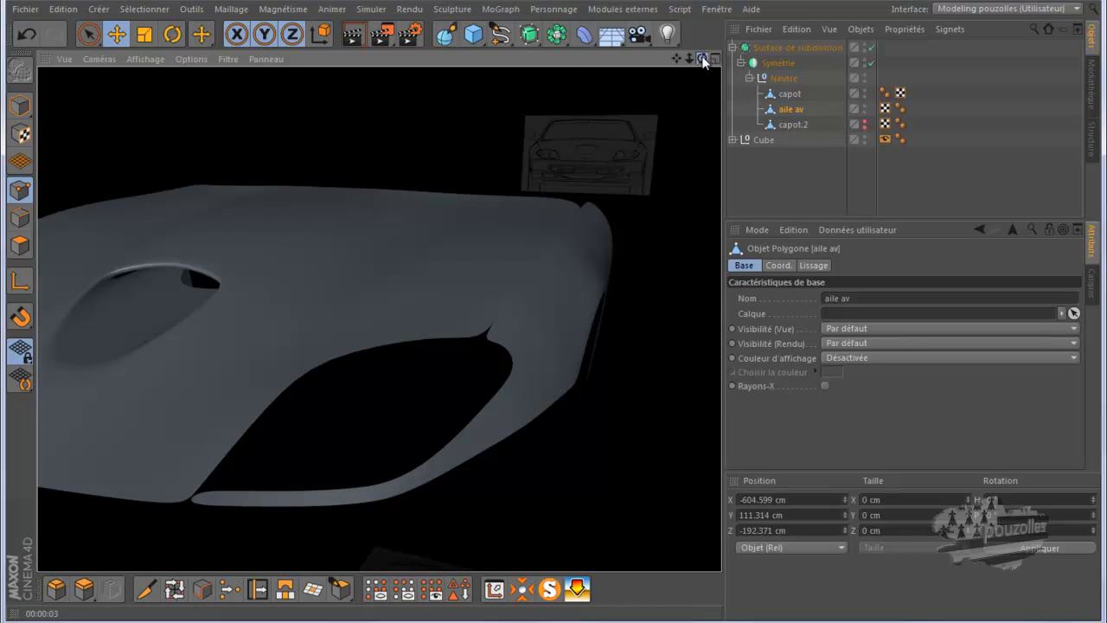
click(702, 58)
alt+drag(555, 320, 554, 317)
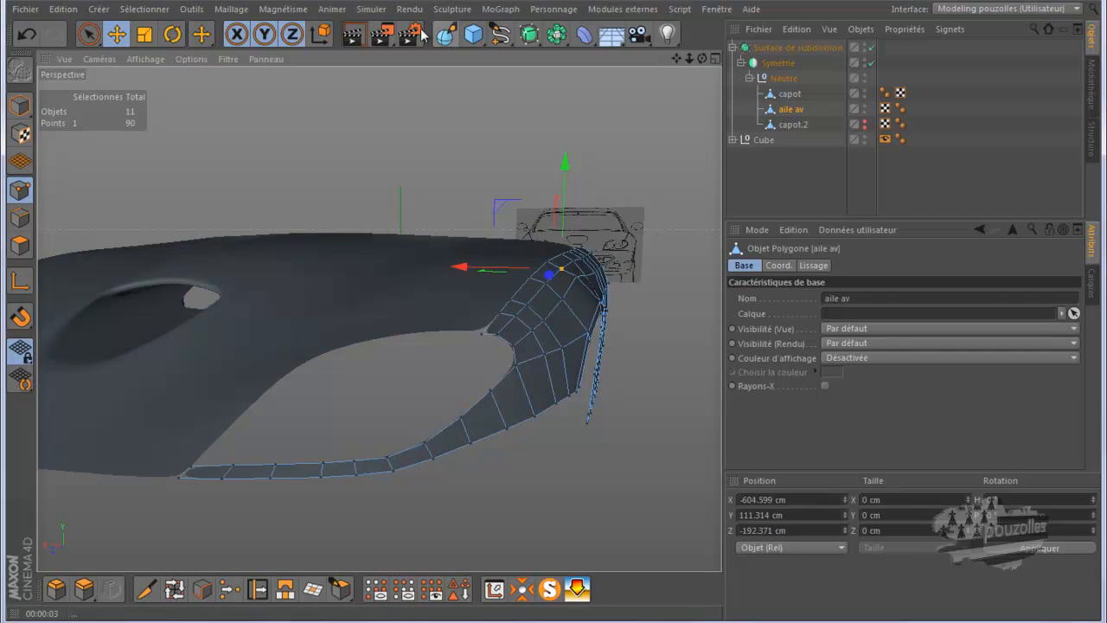
click(353, 34)
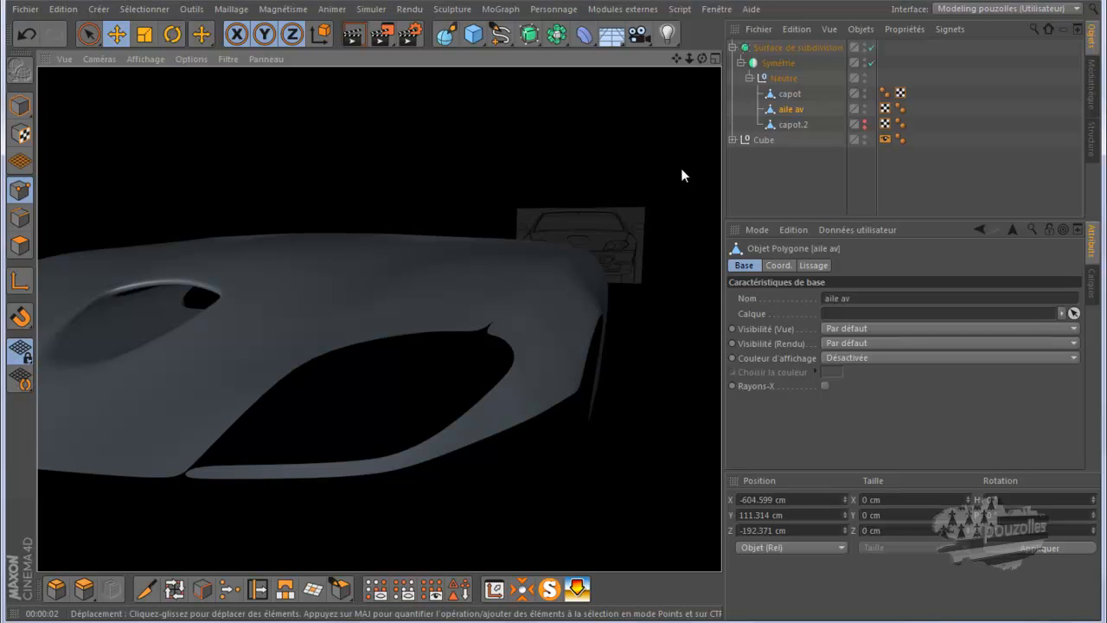
In the rear view, path-select the wing's new loop points except the one at the headlight edge and raise them to Y 94.293 cm.
middle_click(610, 422)
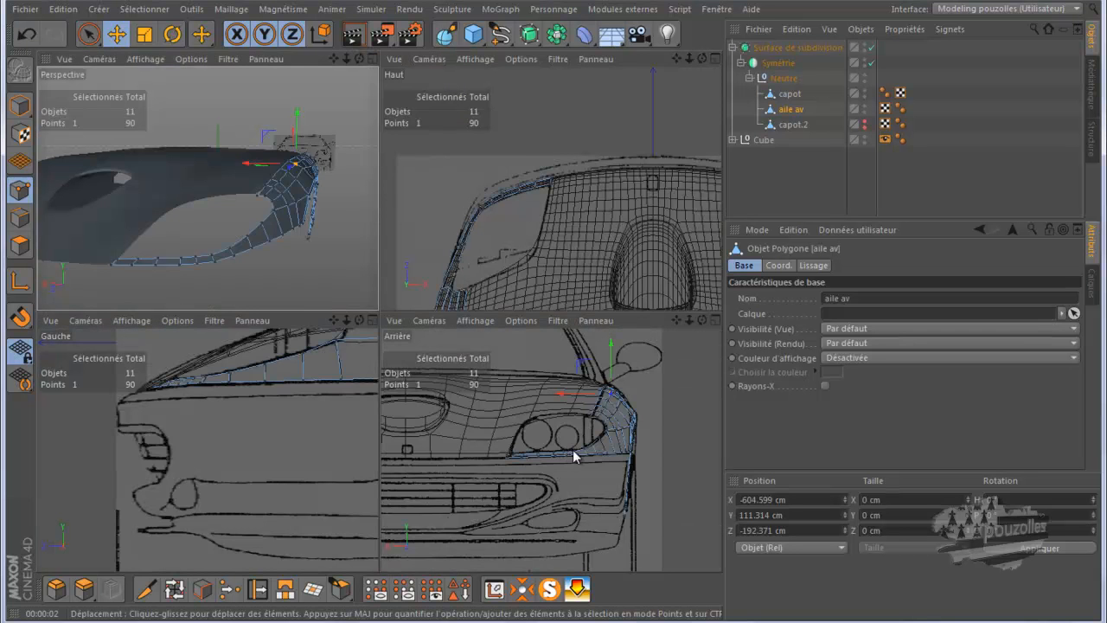
middle_click(594, 436)
scroll(528, 205, up, 3)
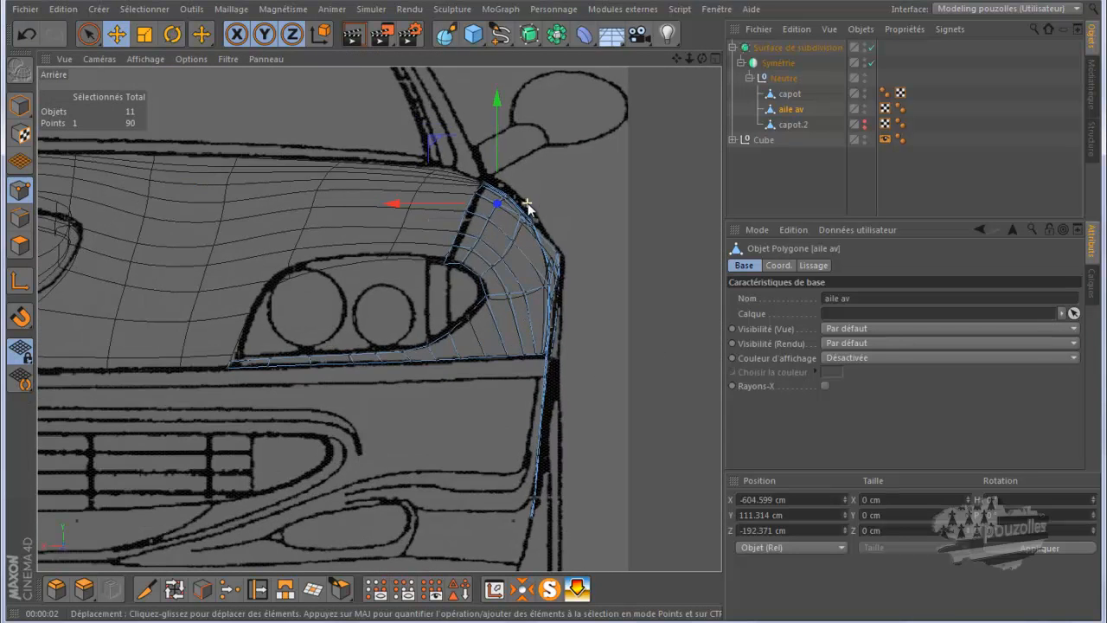
scroll(528, 205, up, 3)
scroll(529, 208, up, 2)
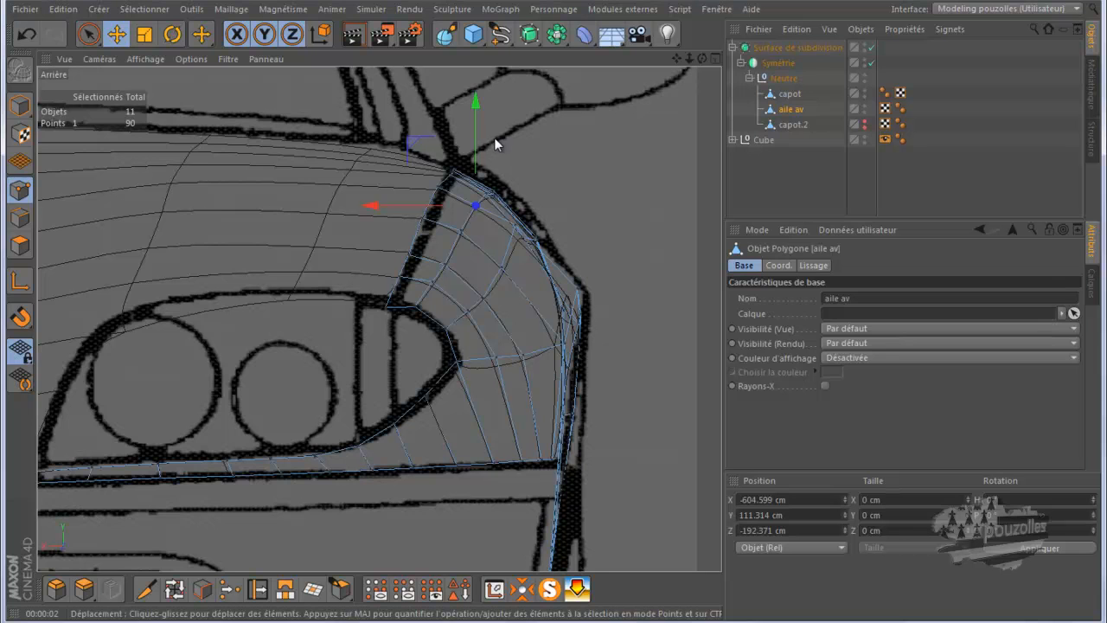
click(198, 589)
mouse_move(498, 192)
mouse_down()
mouse_move(474, 259)
mouse_move(429, 321)
mouse_up()
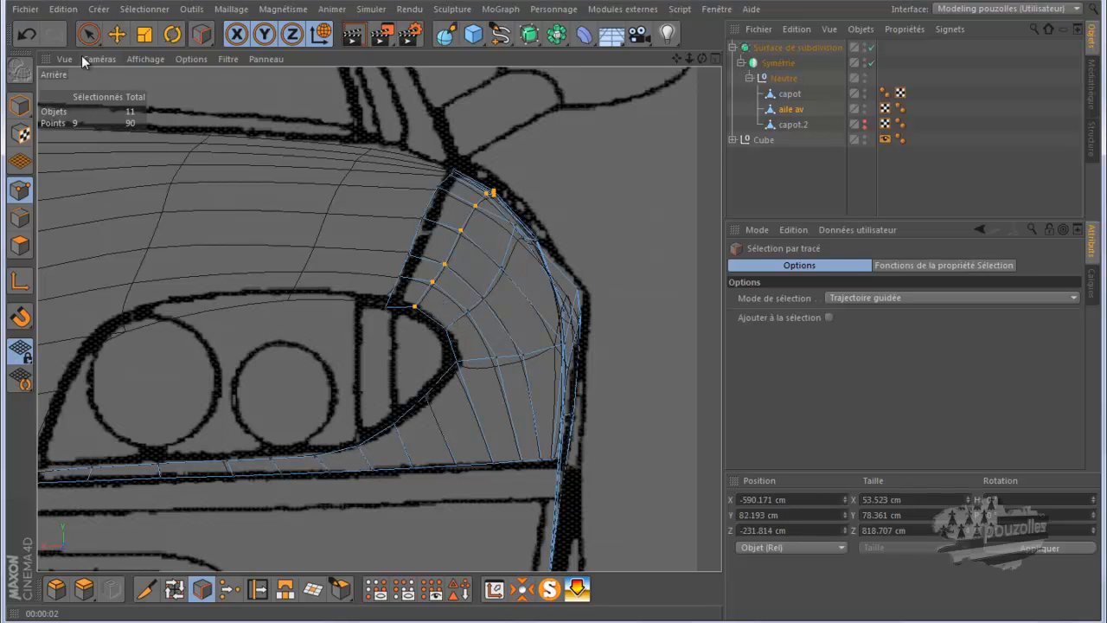
key(space)
ctrl+click(416, 310)
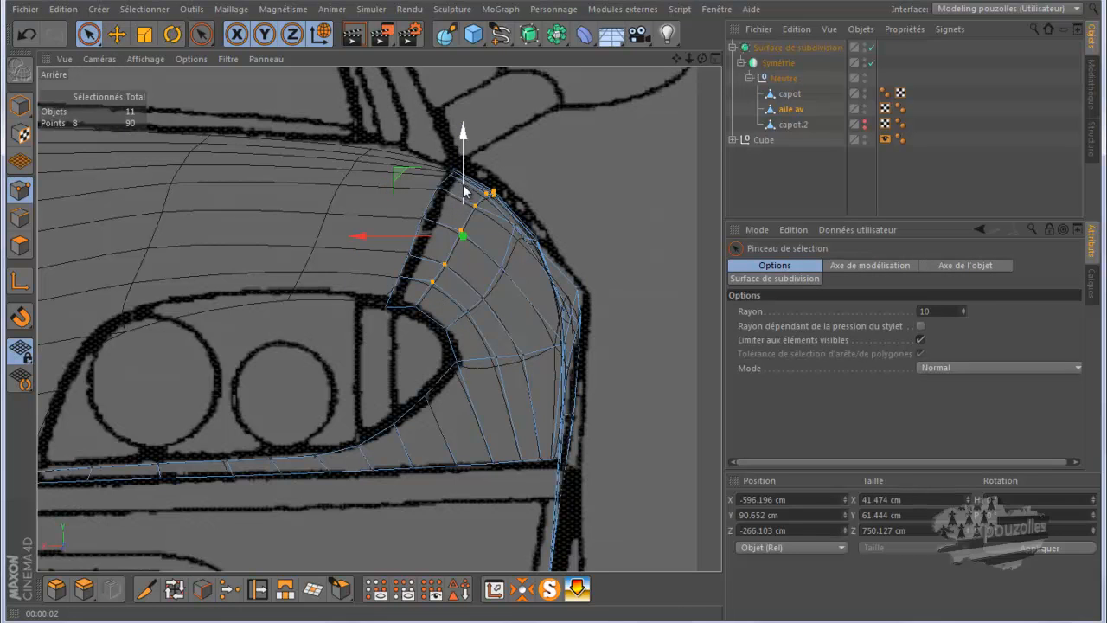
drag(464, 192, 467, 177)
Slide the point near the loop's upper end along its edge to X -613.773 cm, Y 123.5 cm.
scroll(490, 185, up, 3)
scroll(516, 194, up, 4)
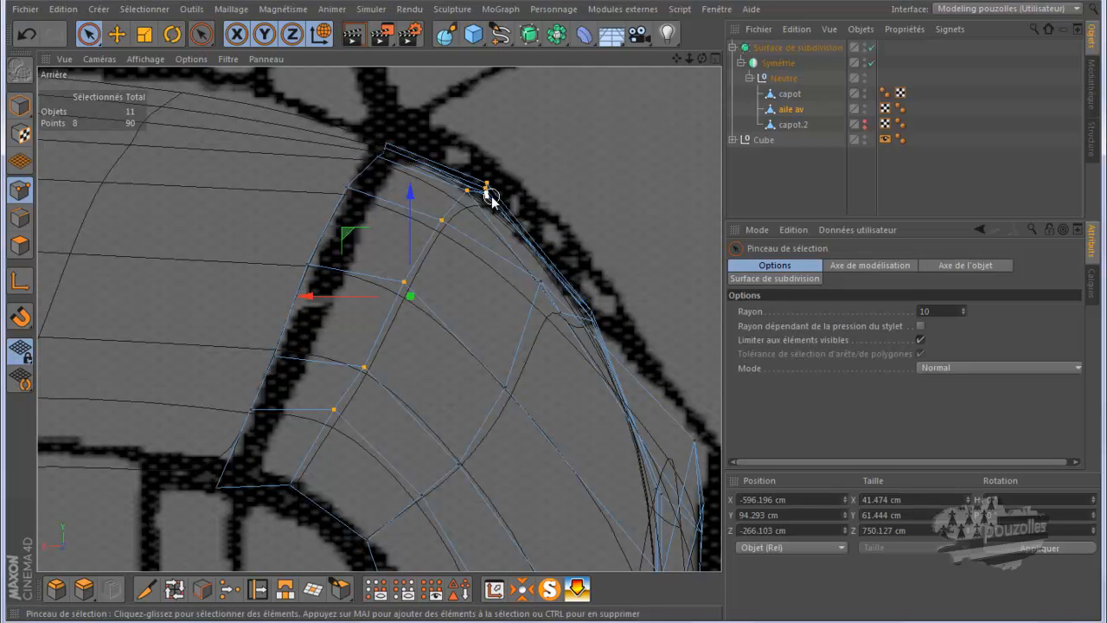
click(490, 196)
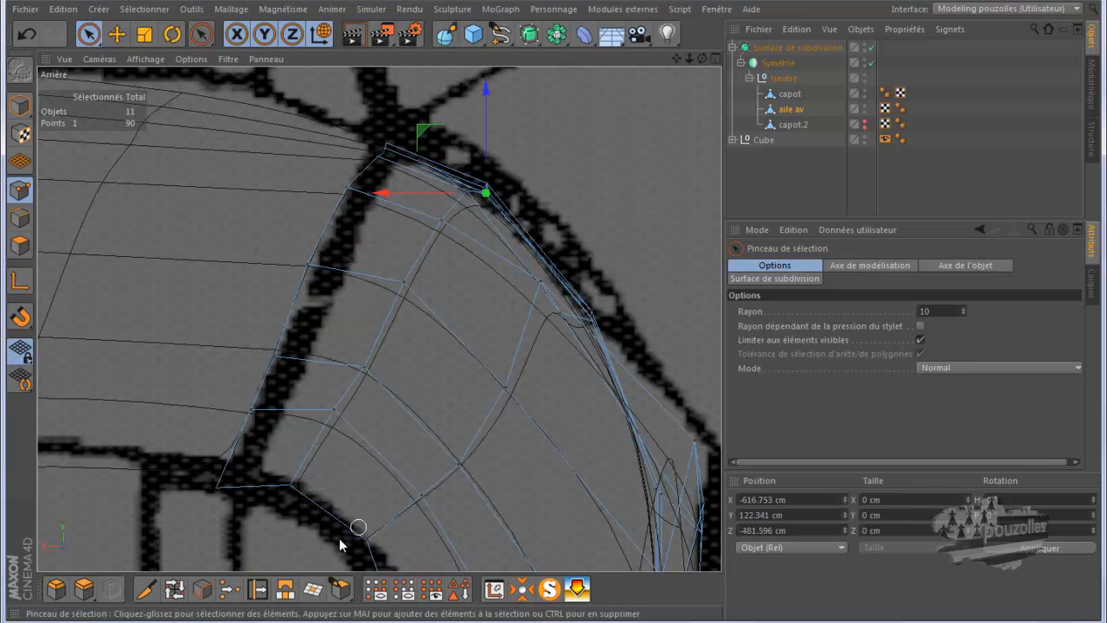
click(257, 589)
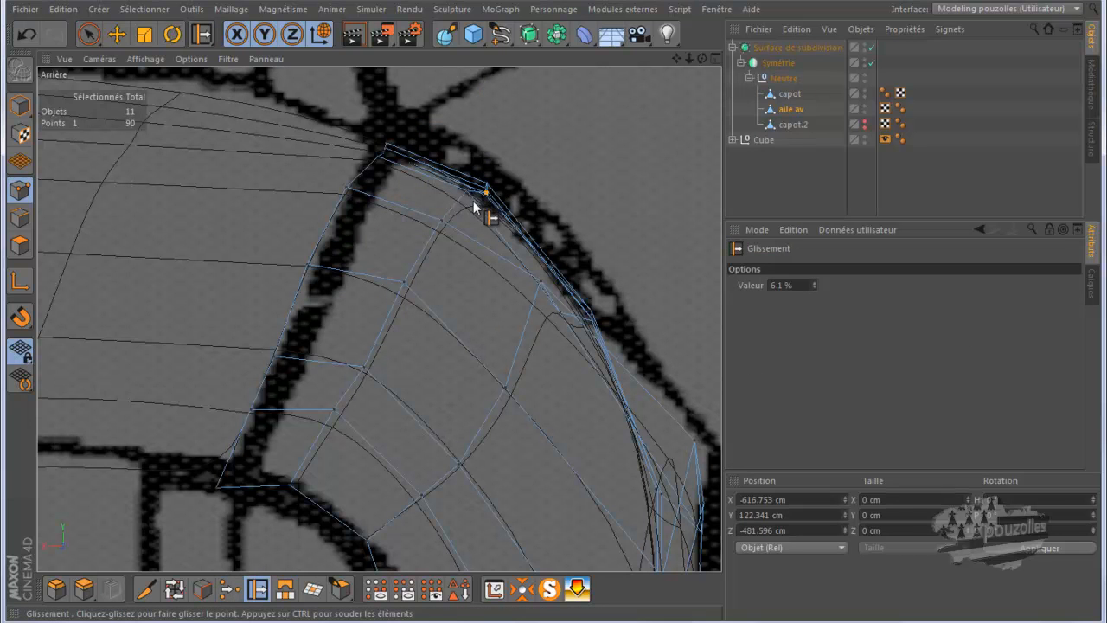
mouse_move(486, 195)
mouse_down()
mouse_move(475, 192)
mouse_move(487, 196)
mouse_up()
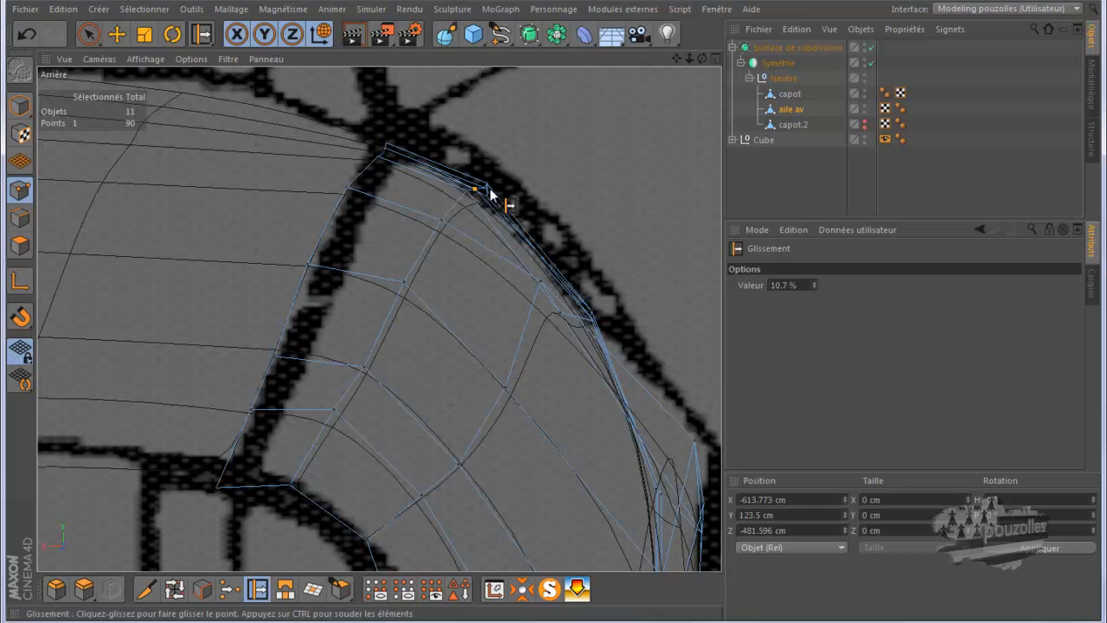
scroll(490, 190, up, 5)
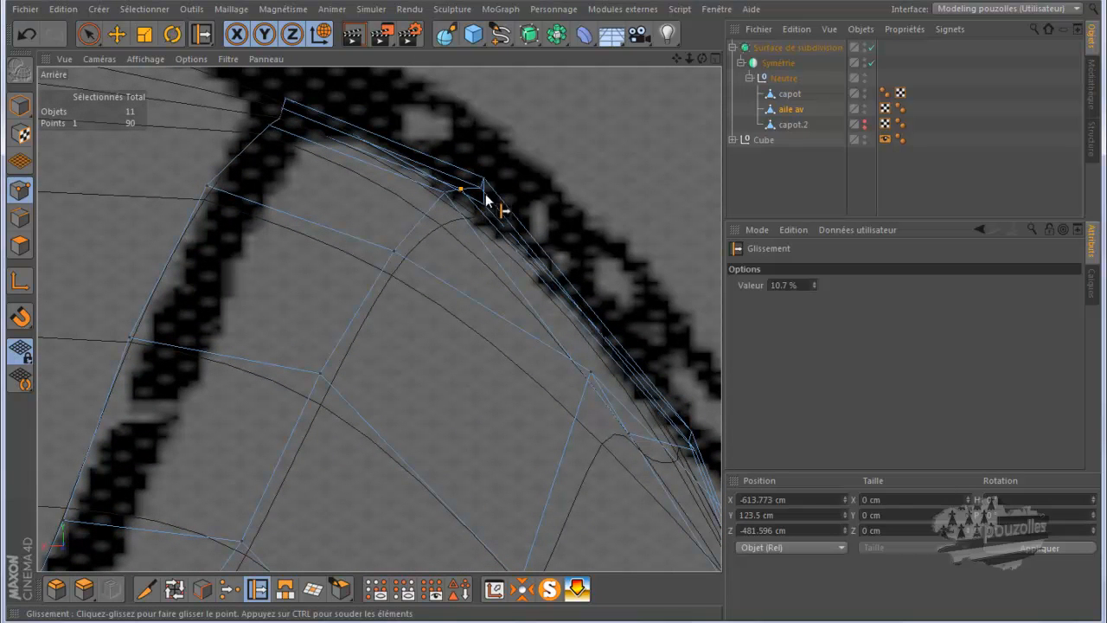
drag(480, 192, 477, 192)
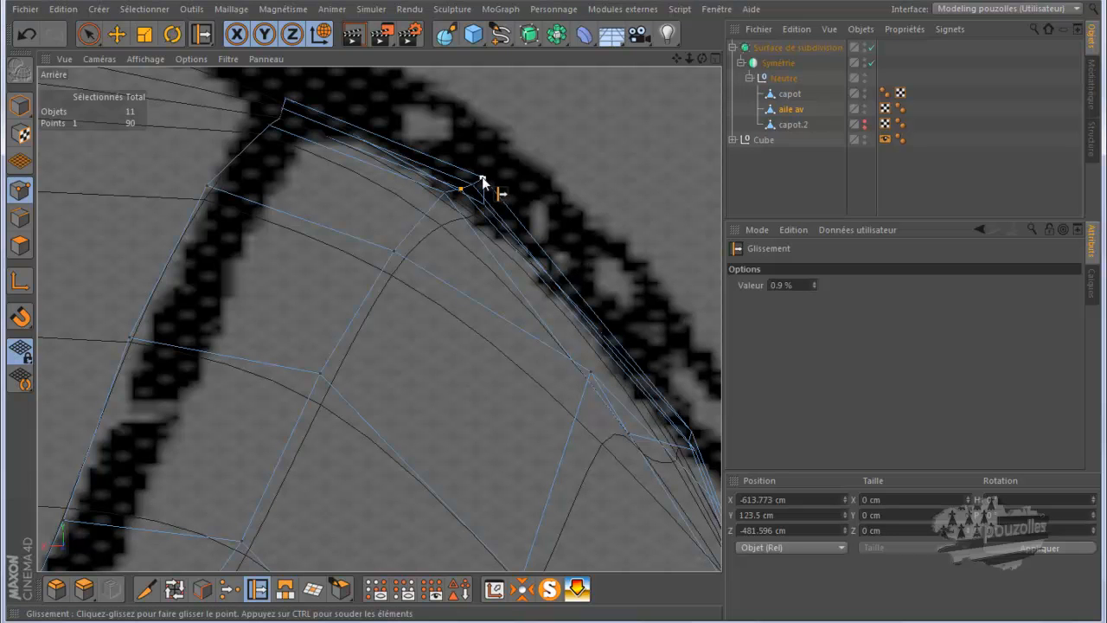
Render the rear view to check the adjusted wing against the blueprint.
scroll(463, 214, down, 8)
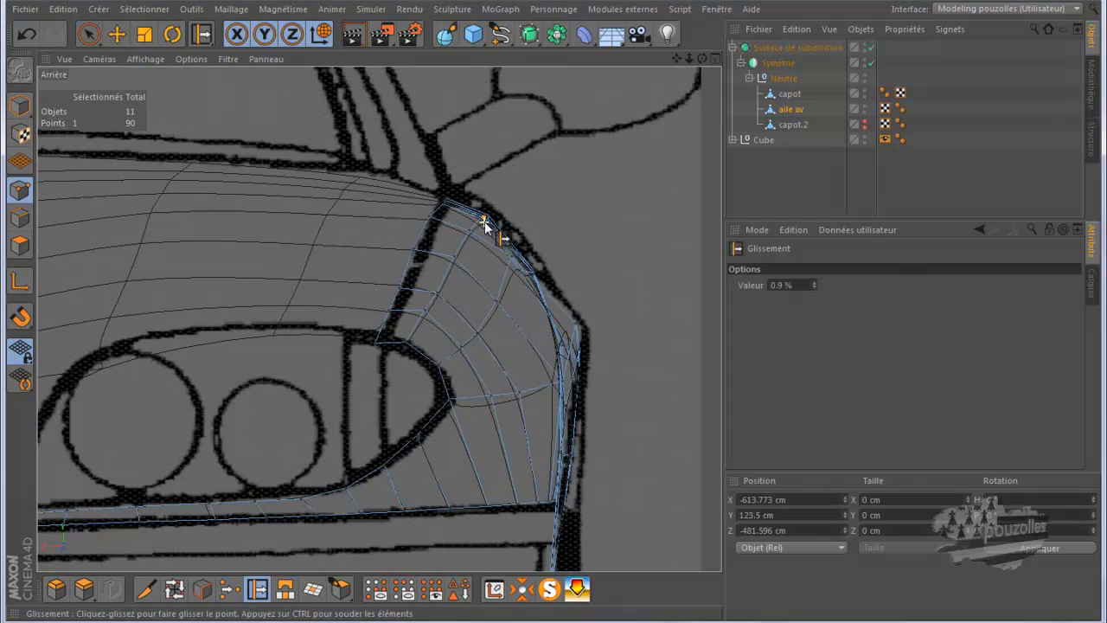
scroll(484, 223, down, 3)
click(354, 34)
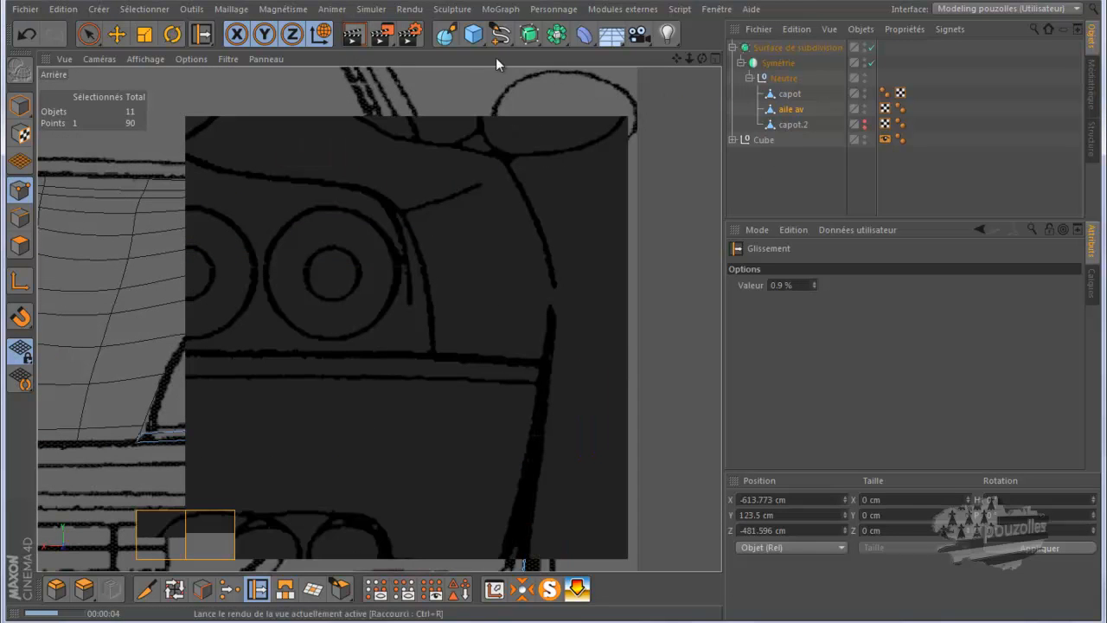
Render the perspective view to examine the rounding of the front wing, then return to the aile av mesh.
middle_click(541, 141)
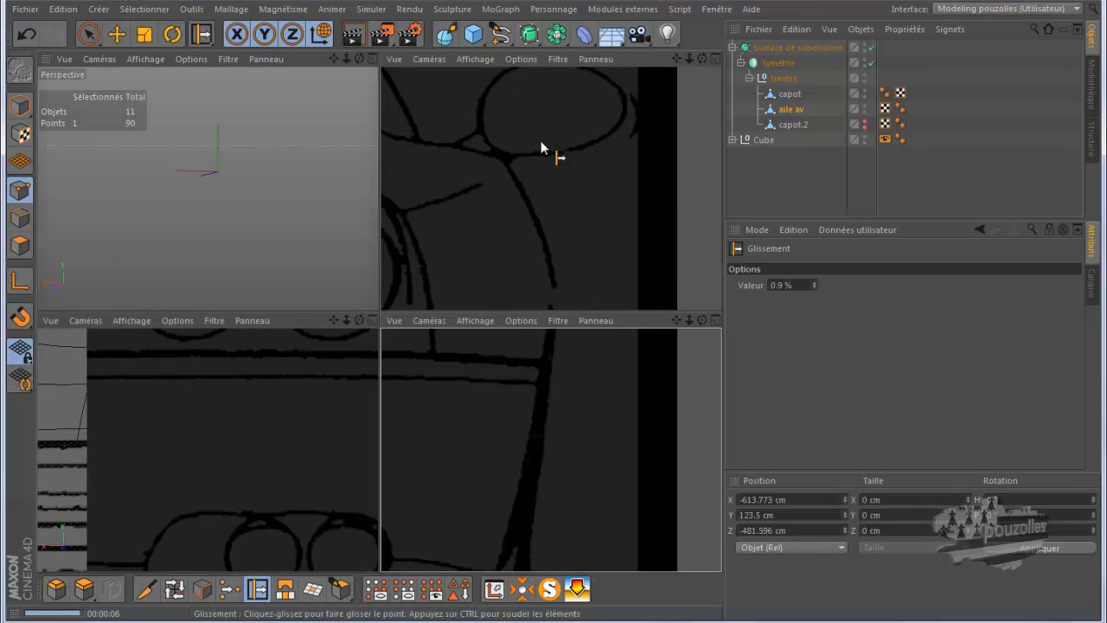
middle_click(313, 218)
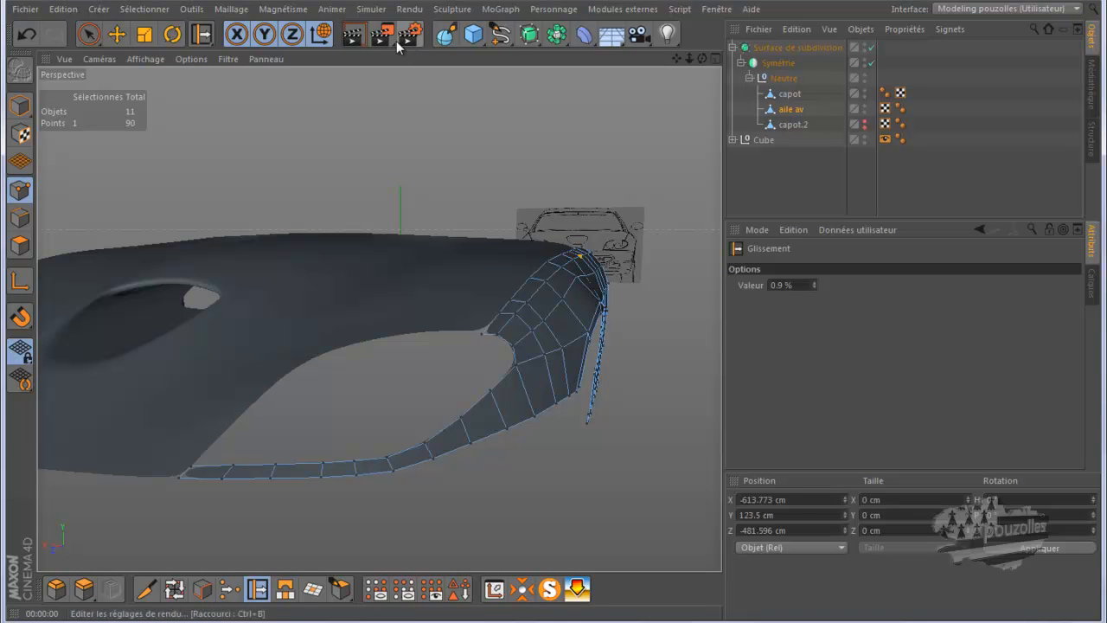
click(353, 36)
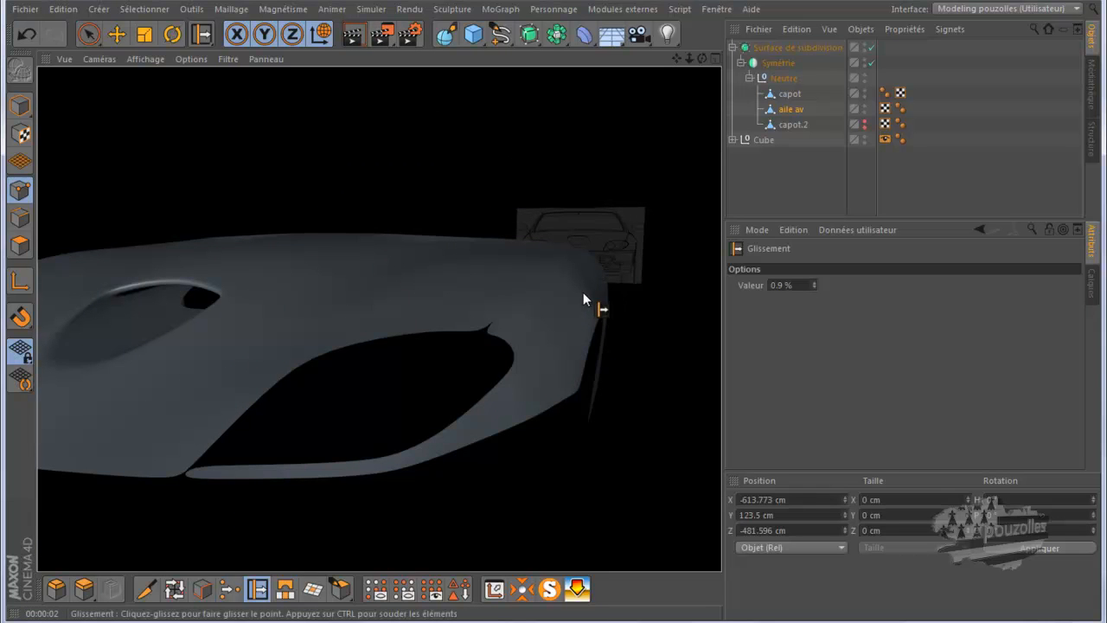
click(783, 110)
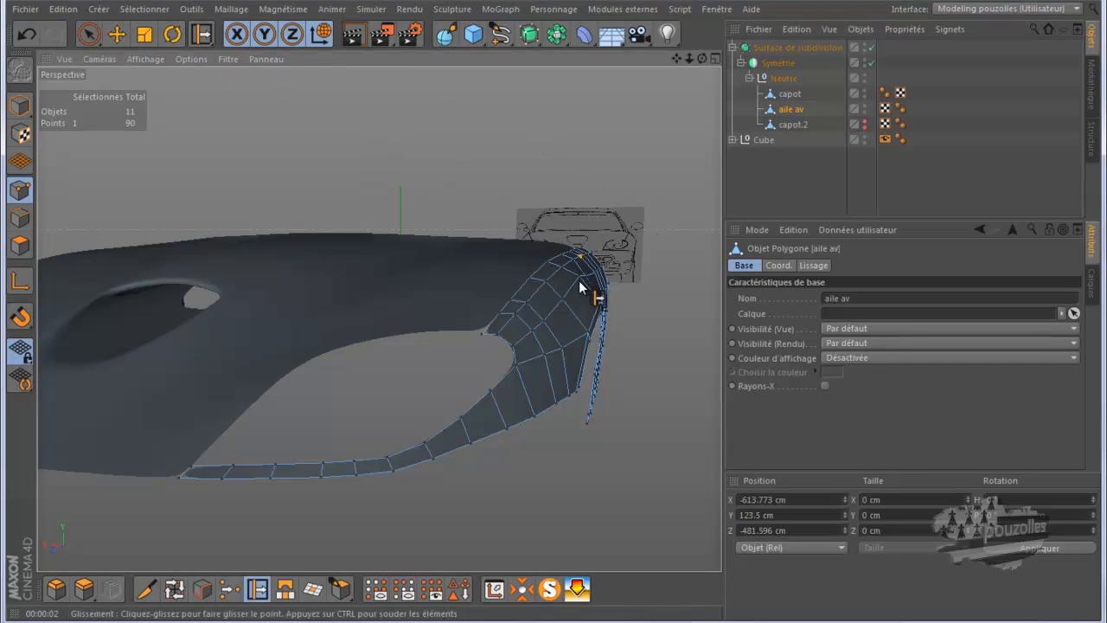
Move the wing point above the front of the wheel arch to X -627.749 cm, Y 88.787 cm, Z -220.837 cm.
click(125, 34)
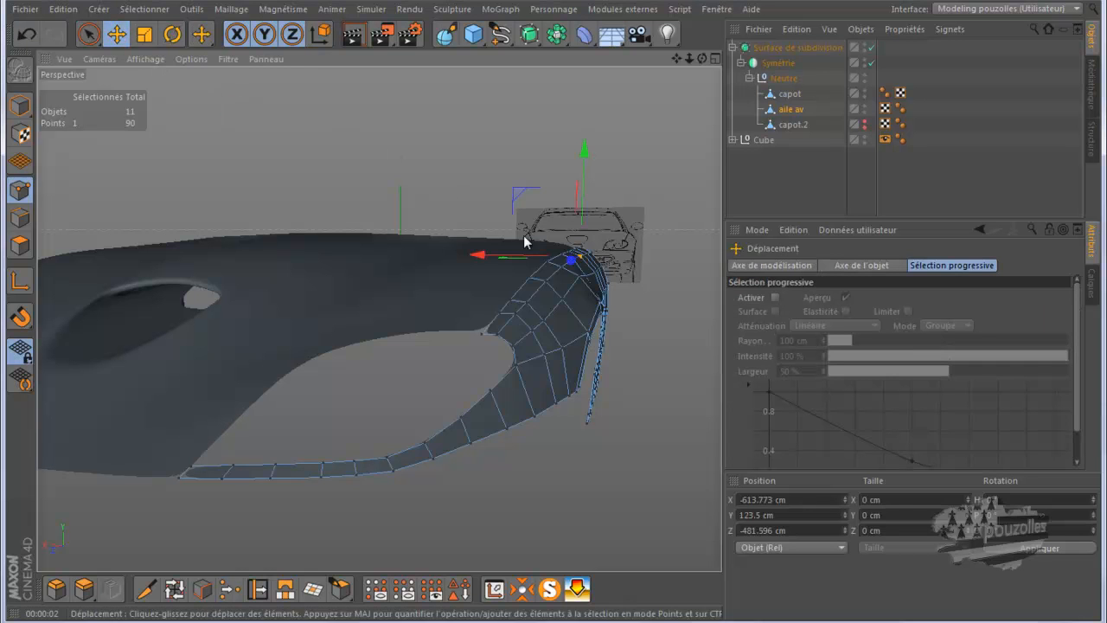
drag(578, 284, 519, 284)
drag(579, 176, 578, 186)
drag(701, 57, 594, 179)
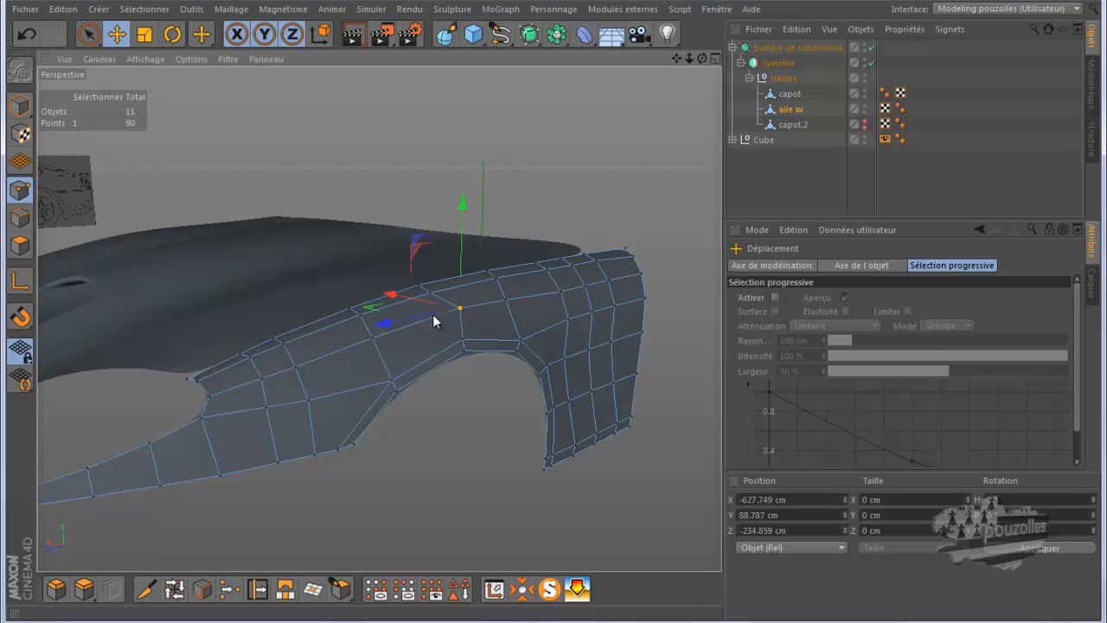
drag(419, 322, 412, 324)
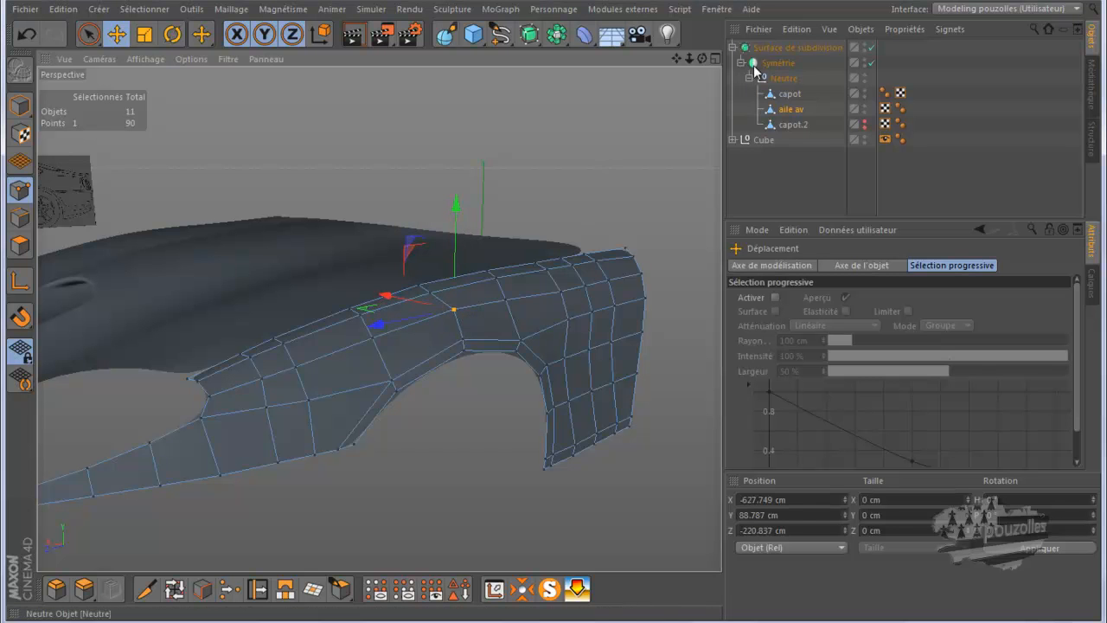
Slide the point above the wheel arch along its edge to X -626.987 cm, Y 86.239 cm, Z -199.562 cm.
scroll(553, 314, up, 5)
scroll(551, 312, up, 3)
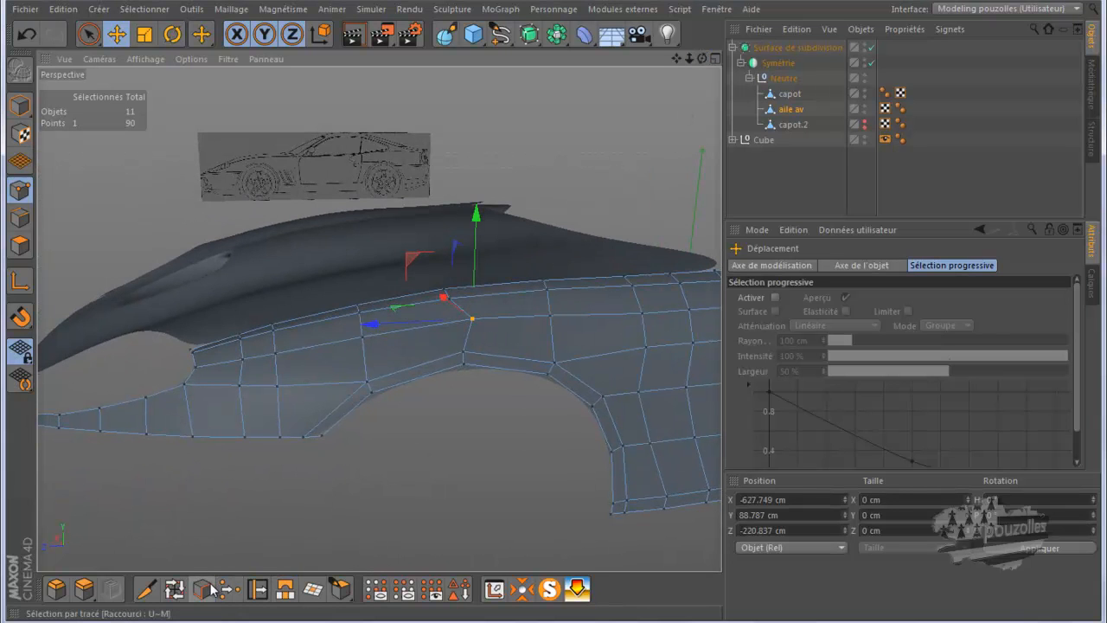
click(256, 589)
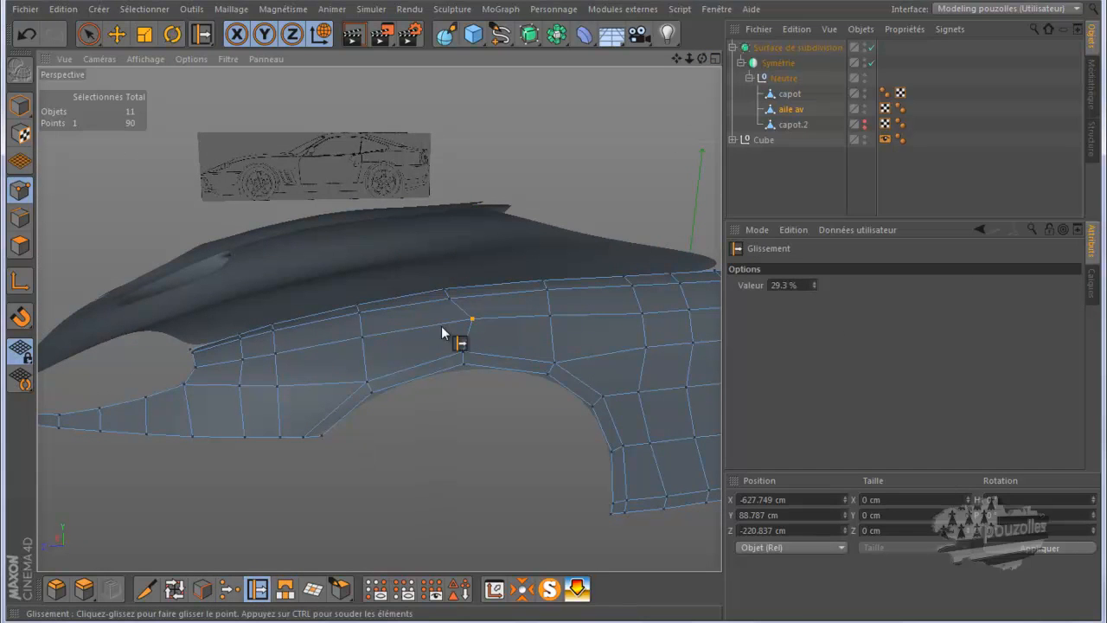
drag(471, 325, 460, 325)
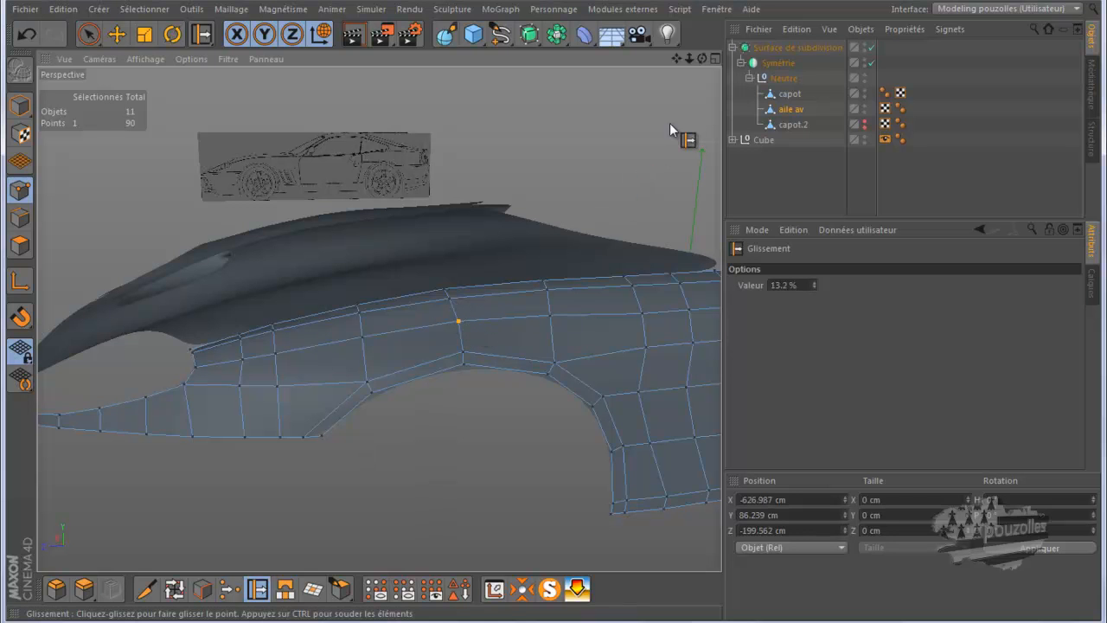
Move the point above the wheel arch outward along the X axis to X -630.758 cm.
drag(700, 58, 675, 61)
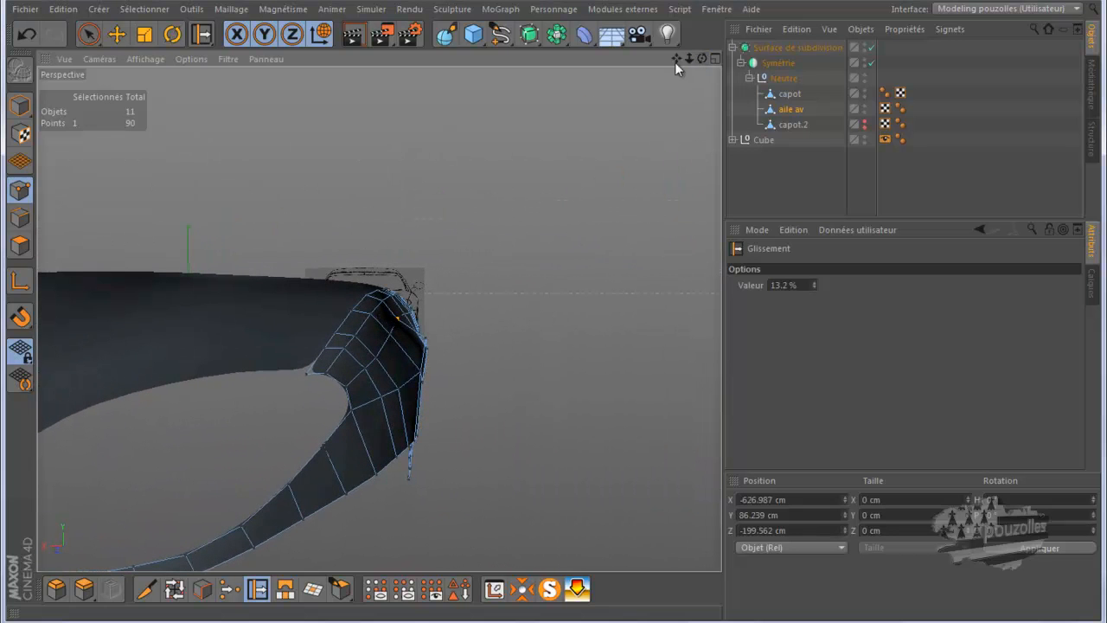
click(117, 35)
drag(316, 318, 318, 319)
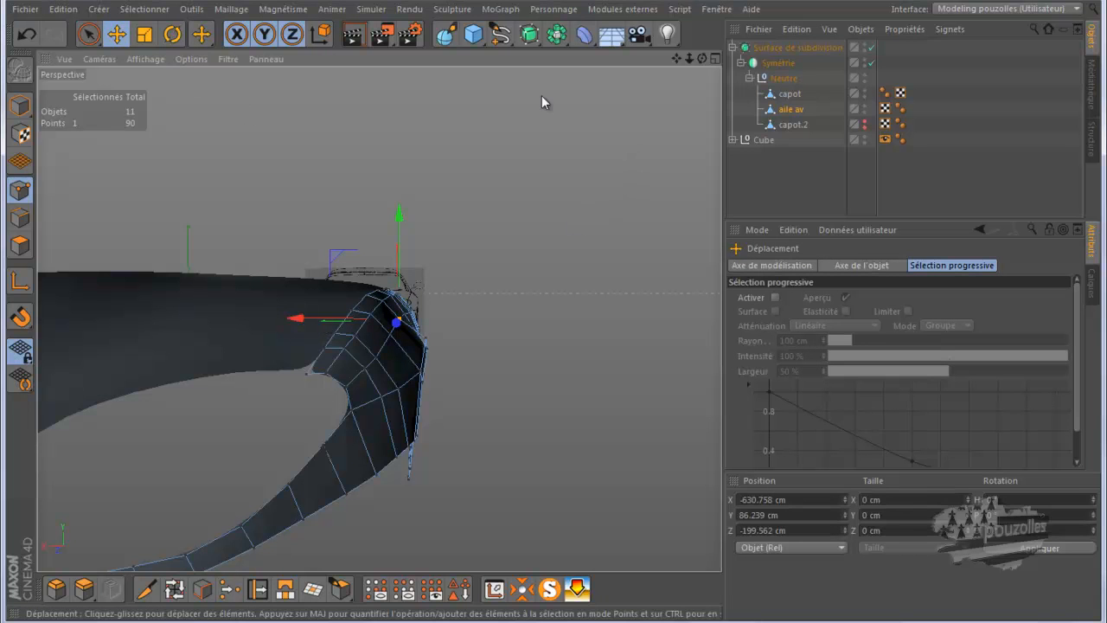
Render the perspective view from two angles to examine the front wing beside the hood.
click(355, 36)
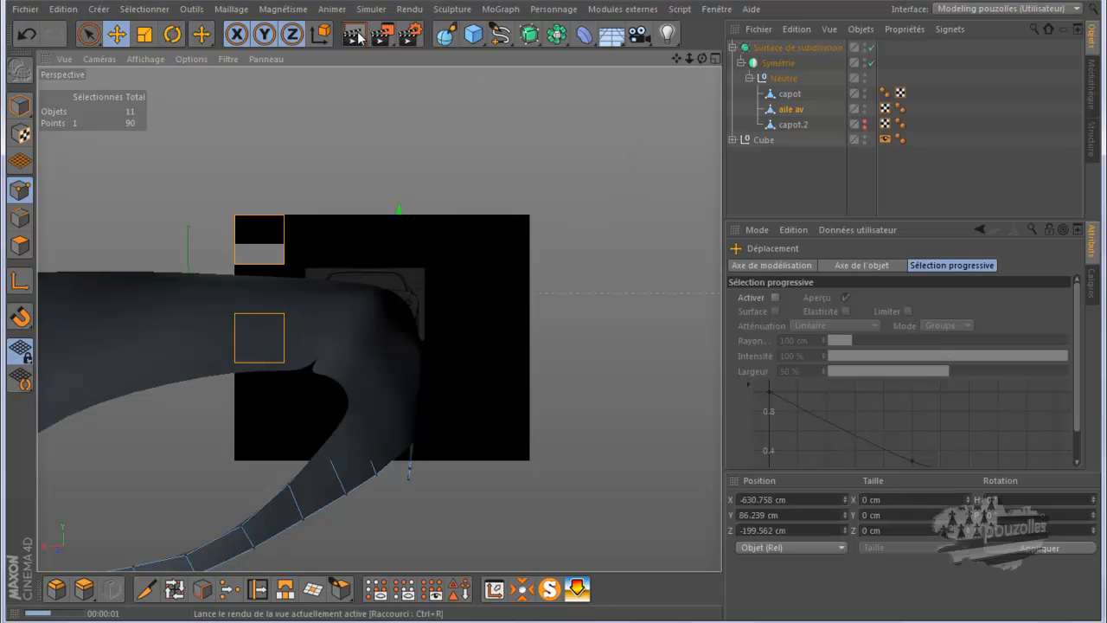
click(597, 272)
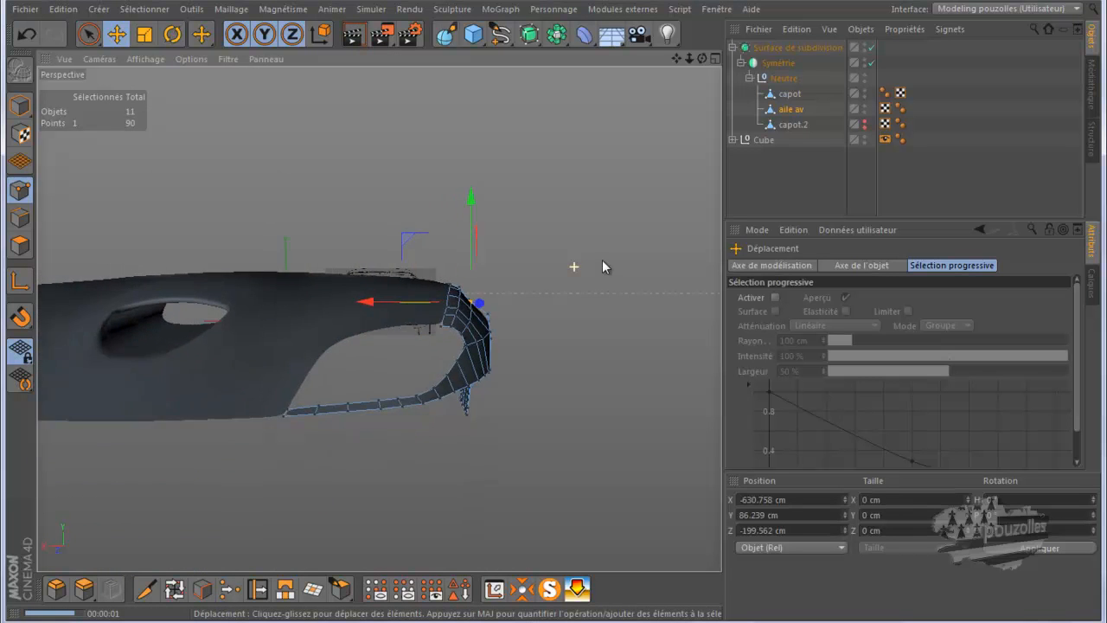
drag(701, 58, 558, 321)
click(355, 37)
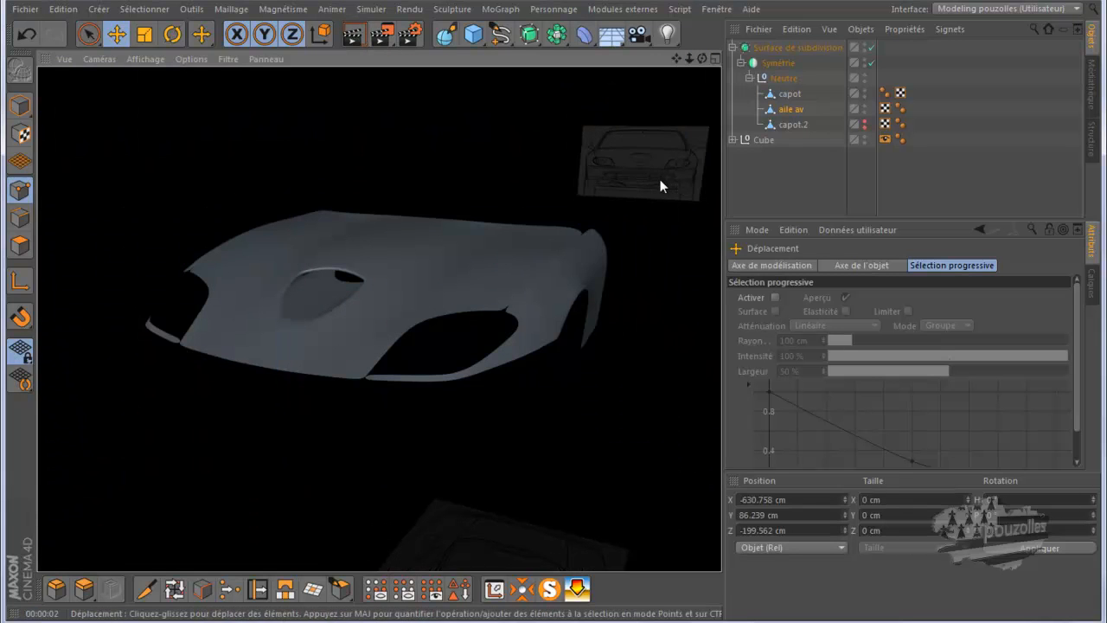
drag(701, 58, 552, 318)
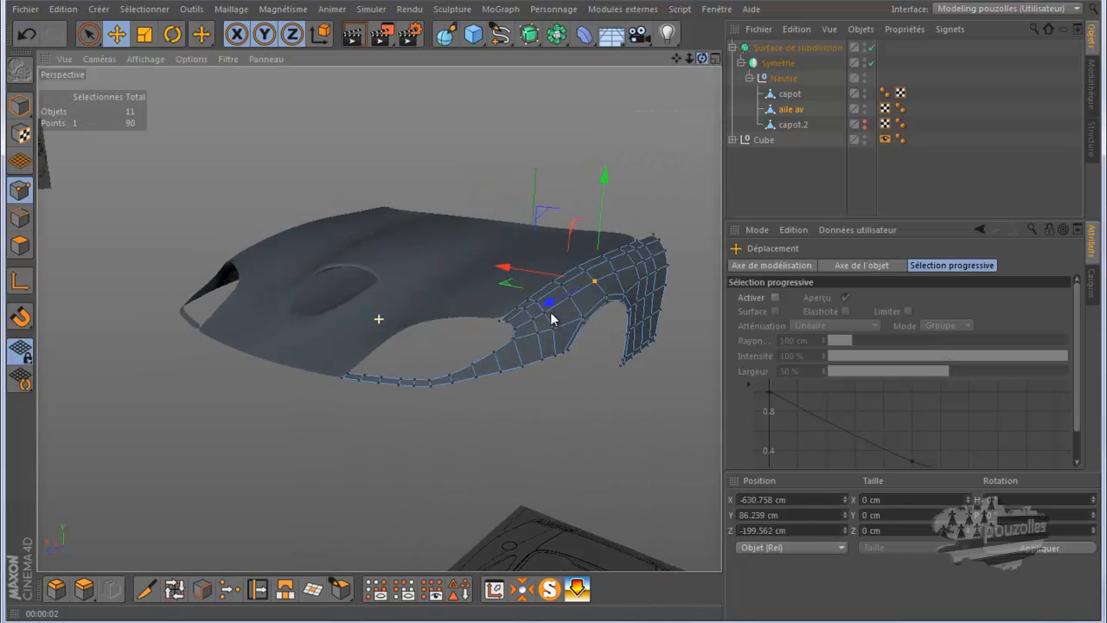
Select capot and aile av together and path-select the hood's lower front border edges in edge mode.
click(657, 139)
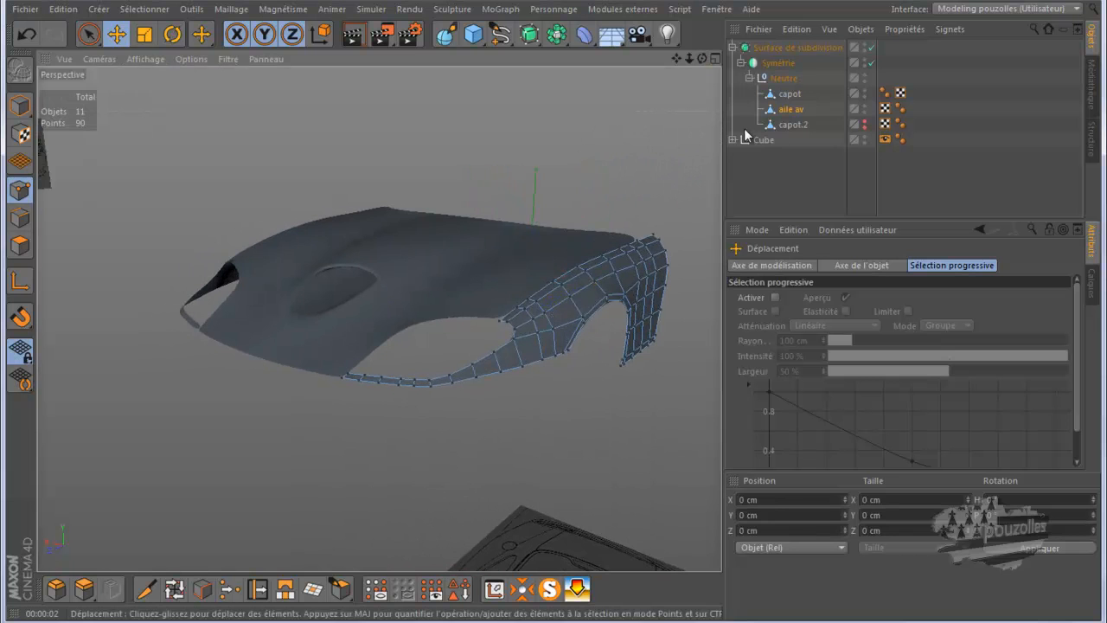
ctrl+click(789, 95)
click(310, 130)
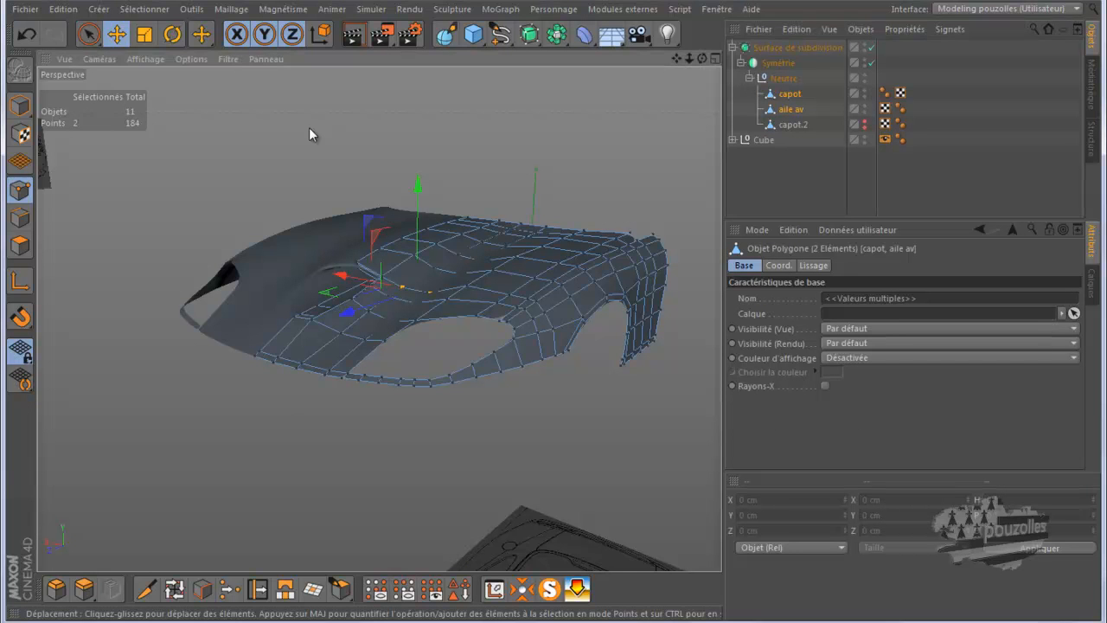
click(23, 220)
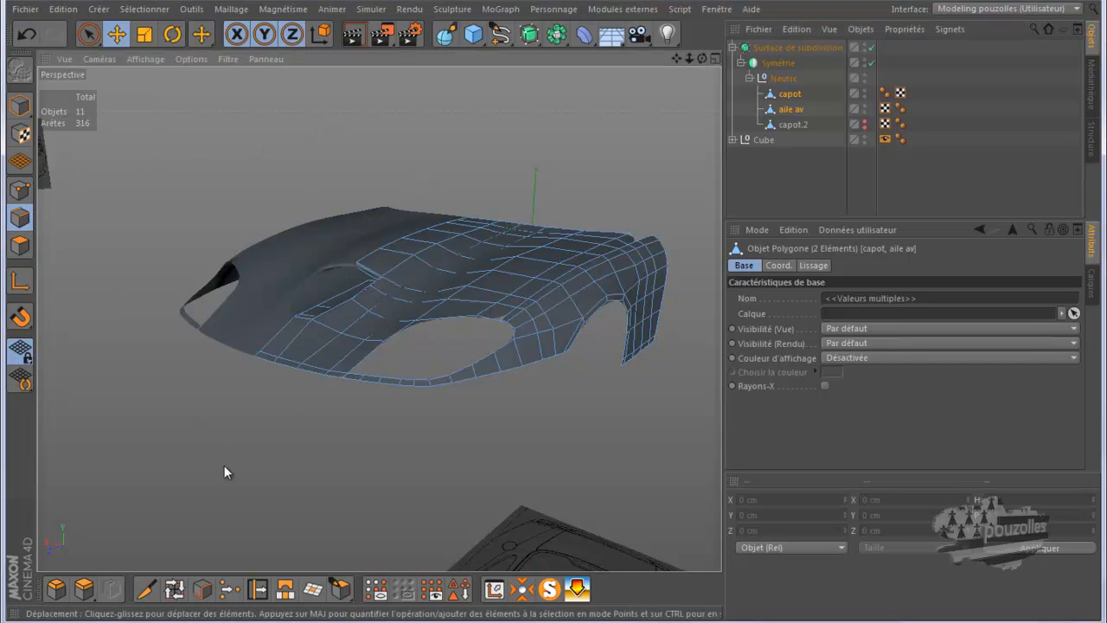
click(204, 589)
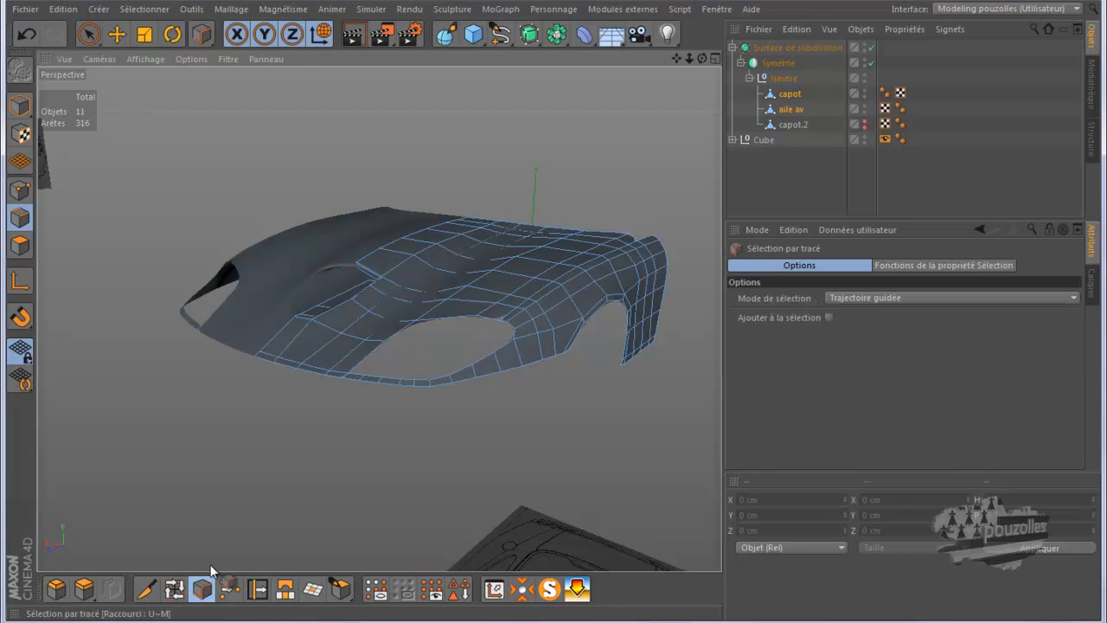
drag(280, 375, 346, 388)
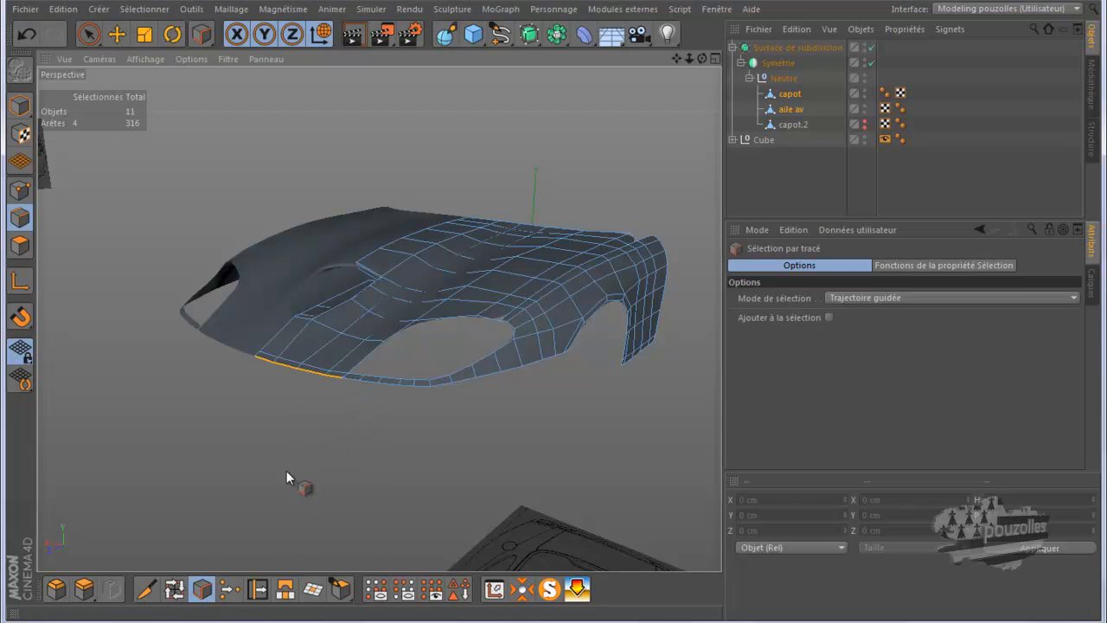
Extend the path selection along the wing's lower border from the hood edge to the wheel arch.
click(144, 8)
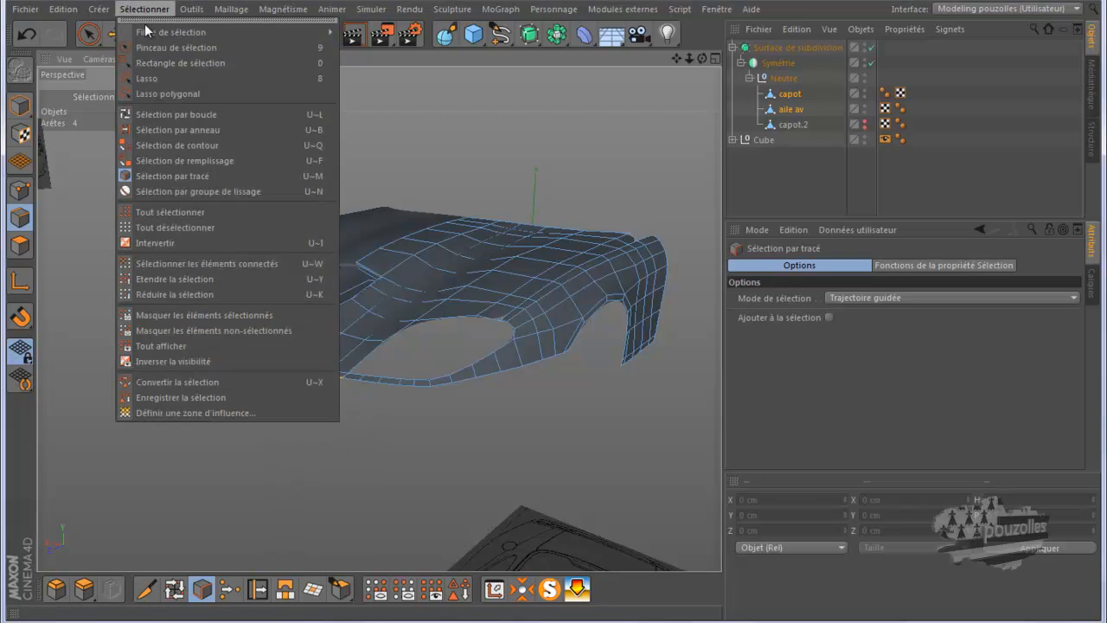
click(148, 176)
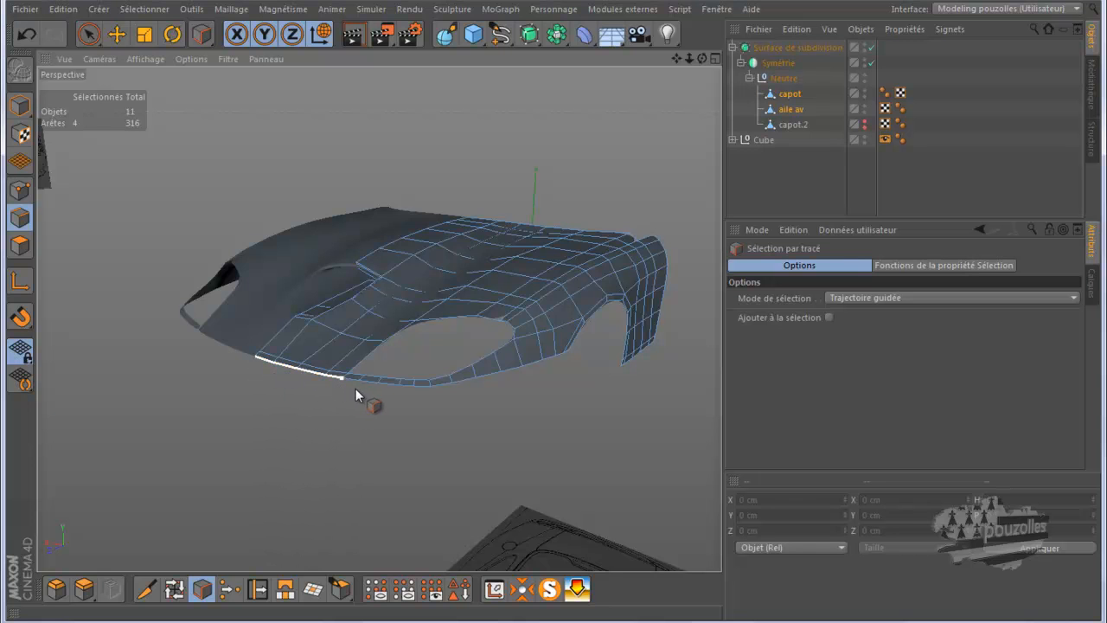
mouse_move(415, 393)
mouse_down()
mouse_move(429, 393)
mouse_move(348, 385)
mouse_up()
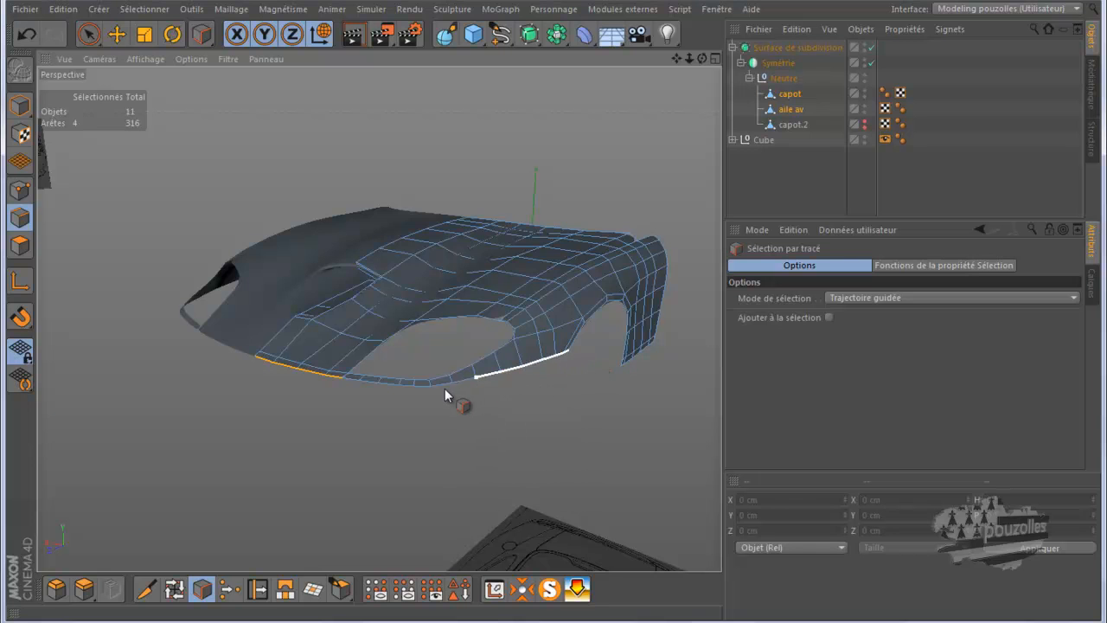
drag(343, 387, 346, 387)
In the top view, disable the subdivision surface and extrude the selected front border edges outward by 37 cm.
middle_click(346, 395)
middle_click(429, 292)
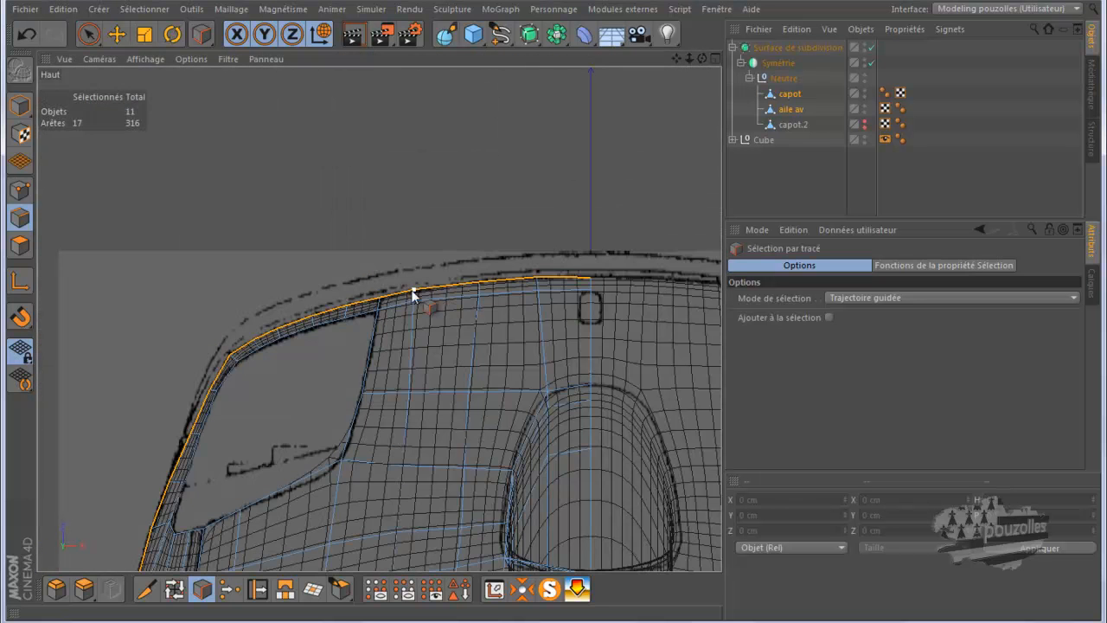
click(871, 47)
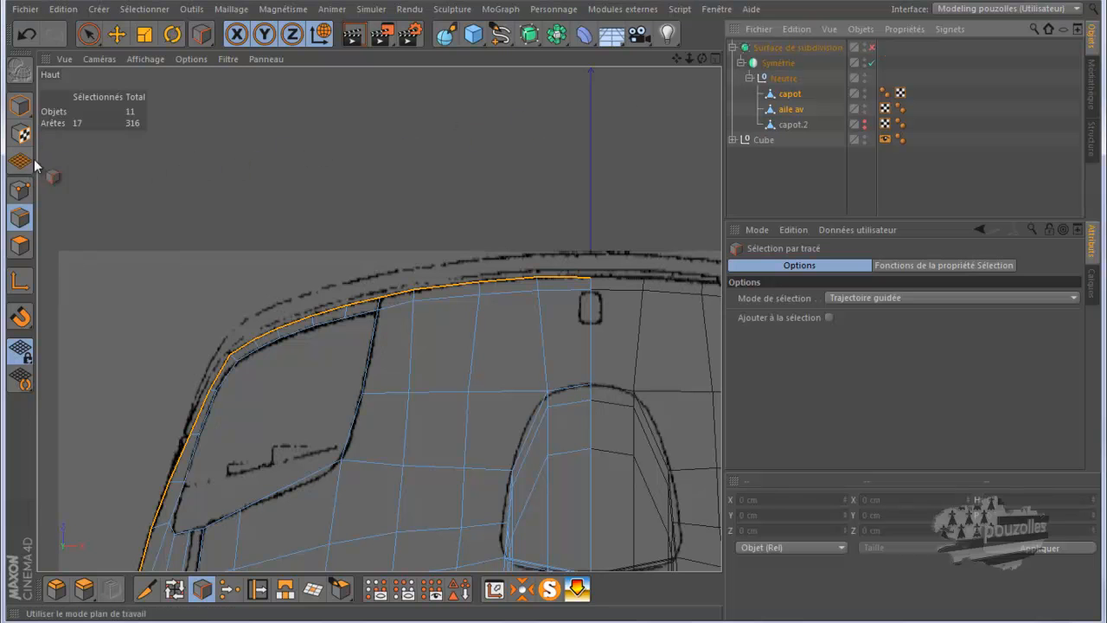
click(83, 589)
drag(558, 317, 574, 320)
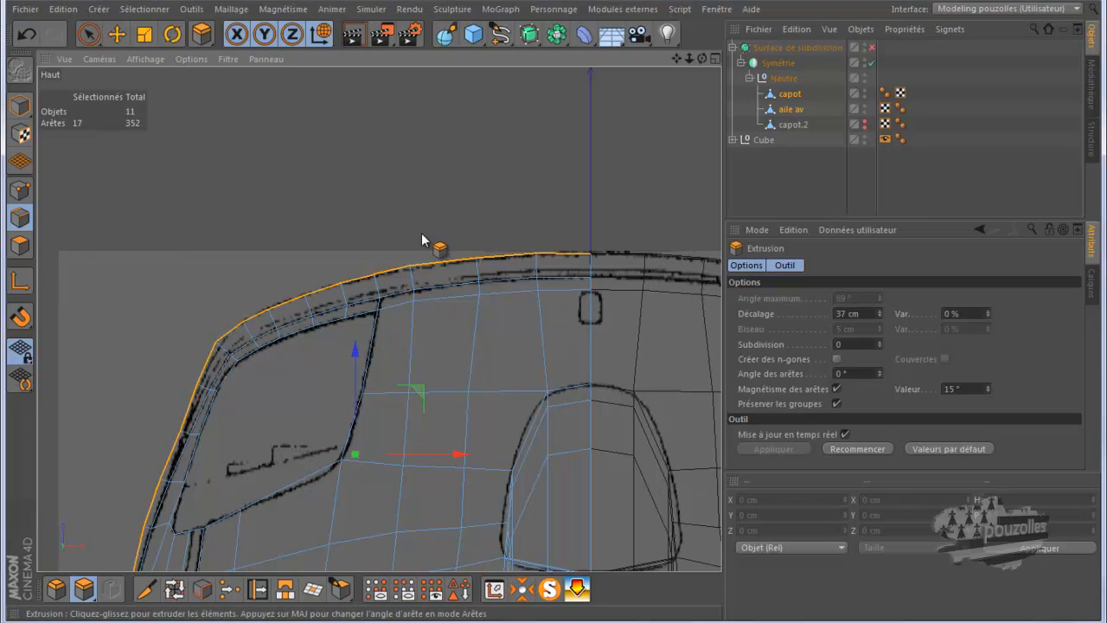
Move three points of the extruded border in front of the hood back along Z onto the blueprint's bumper outline.
click(20, 190)
click(116, 34)
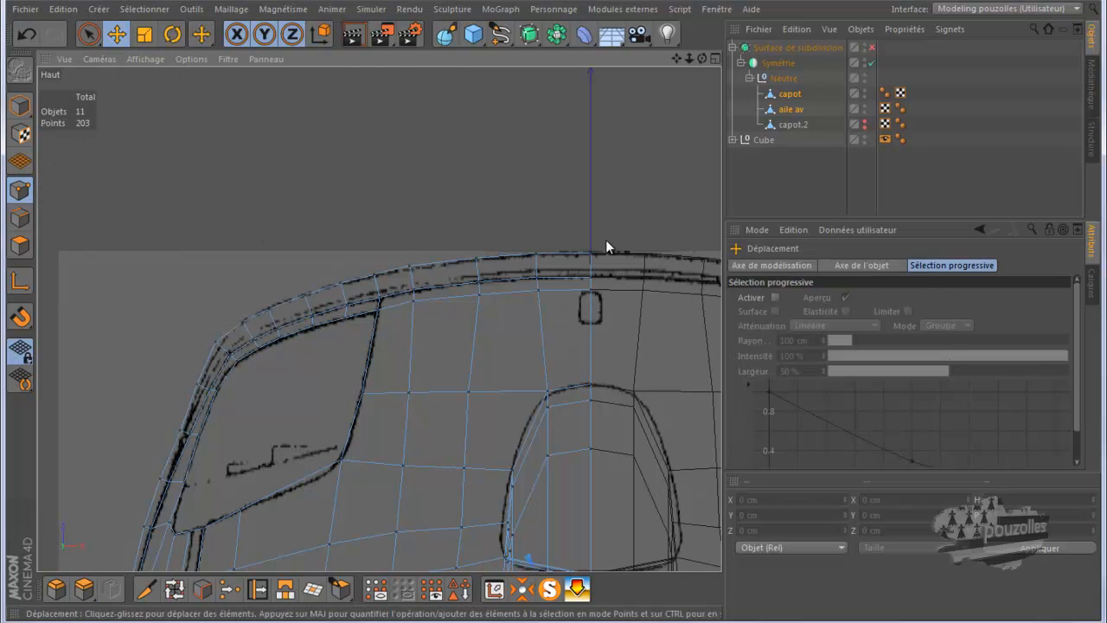
scroll(605, 244, up, 5)
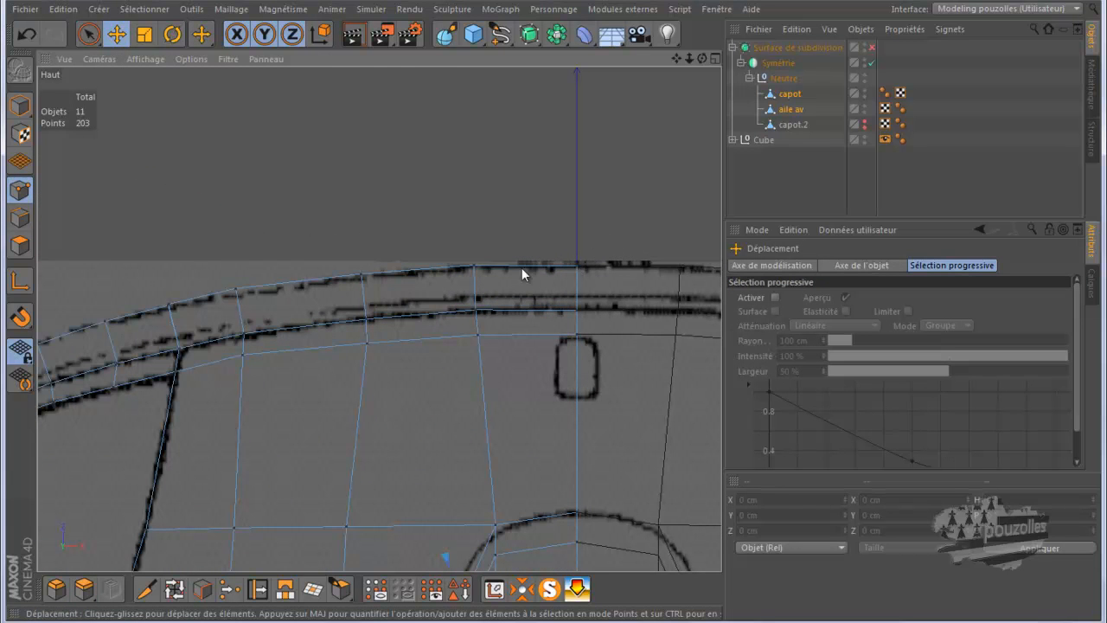
click(475, 264)
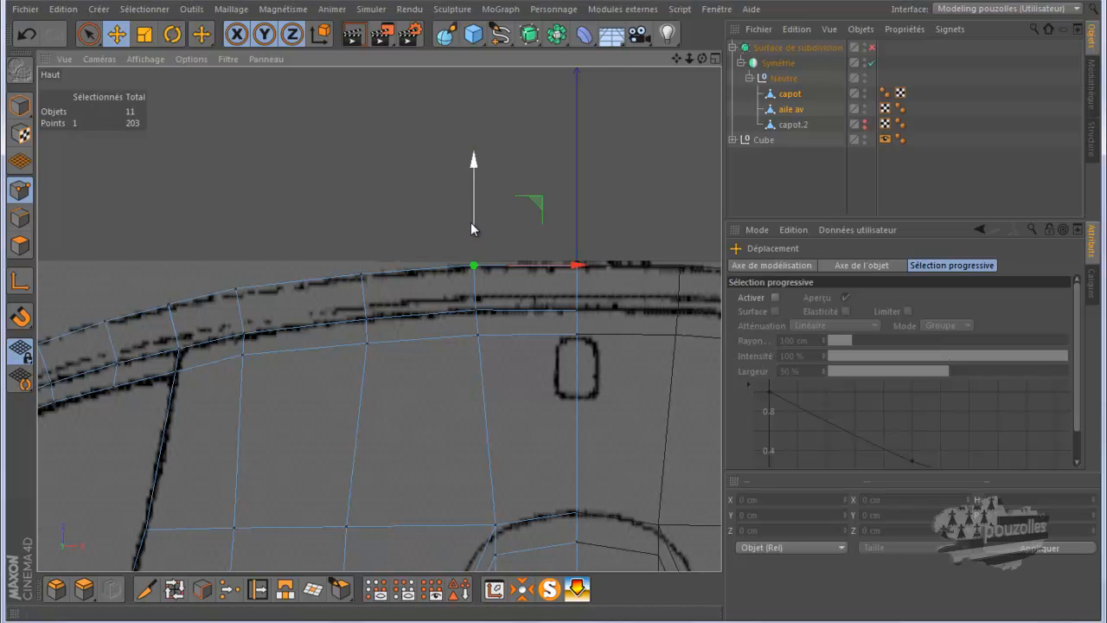
drag(472, 218, 472, 227)
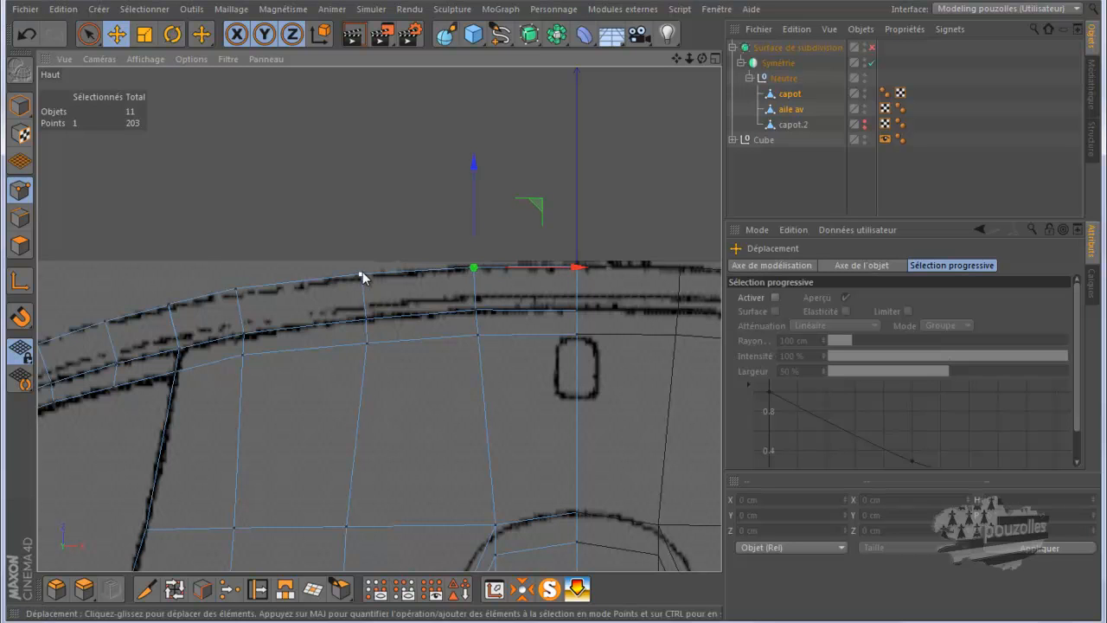
click(360, 276)
drag(361, 235, 361, 239)
click(235, 292)
drag(237, 244, 239, 252)
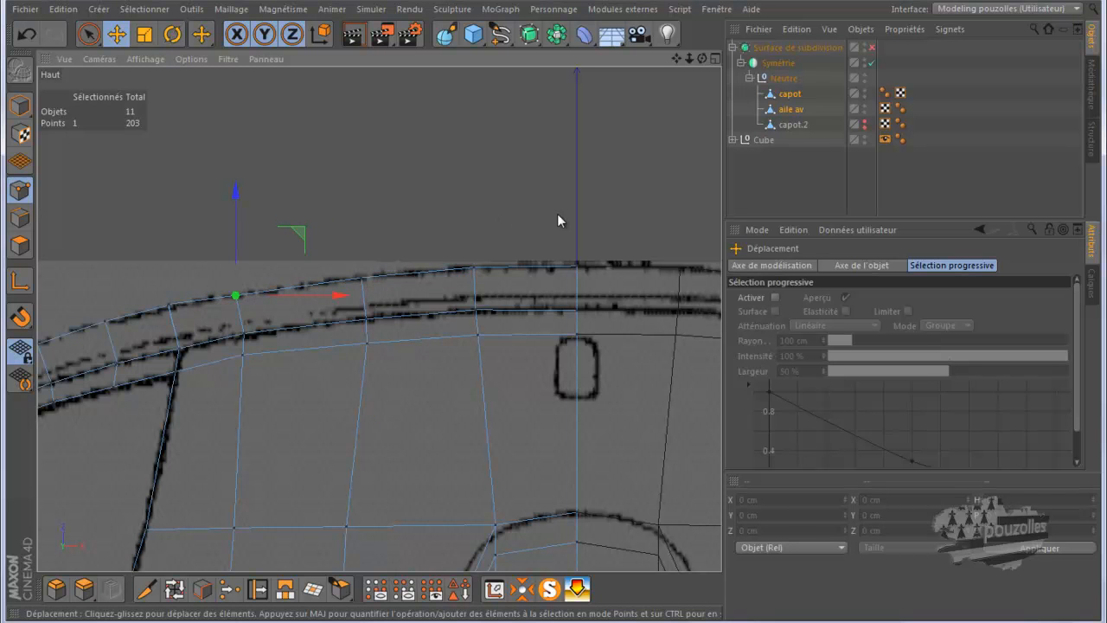
Brush-select both coincident points of the outer border where the hood meets the wing and weld them.
scroll(588, 218, down, 3)
scroll(367, 315, up, 5)
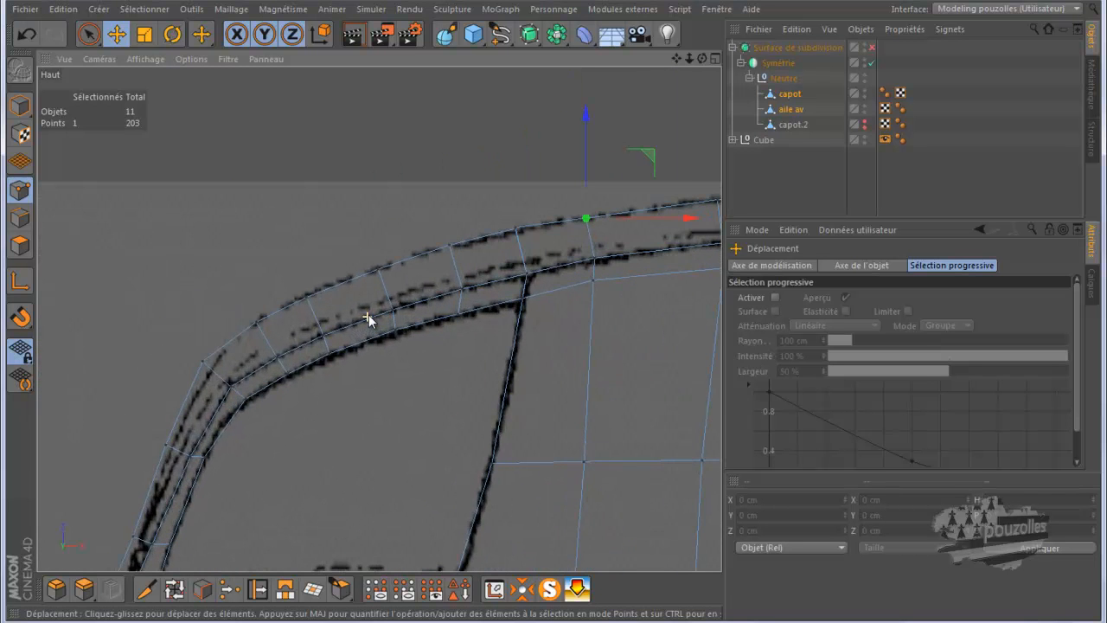
click(547, 209)
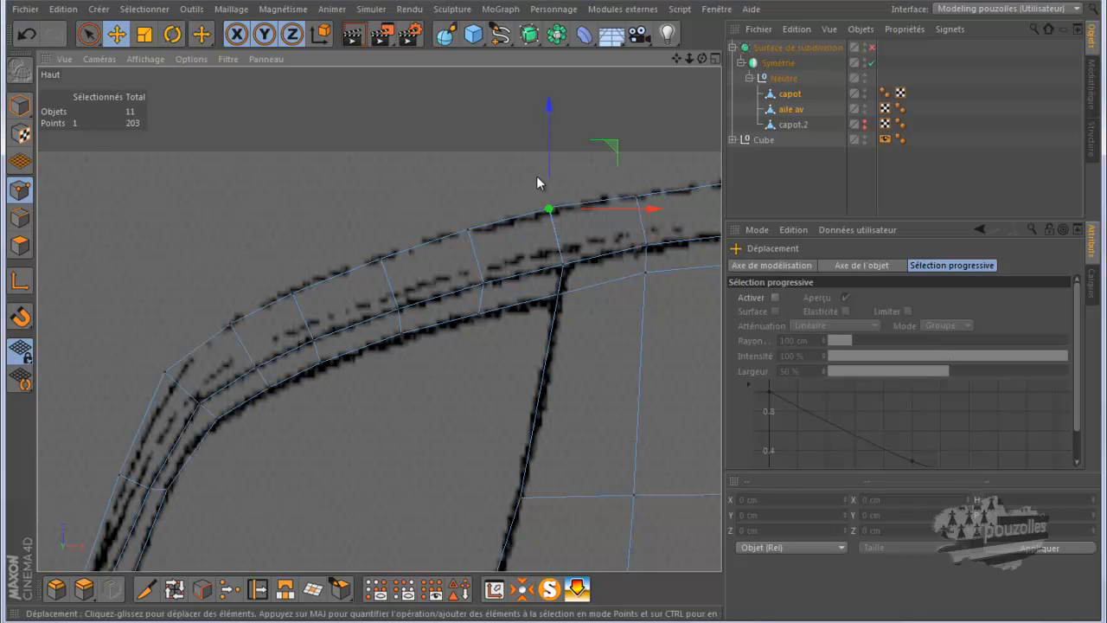
click(87, 33)
click(485, 156)
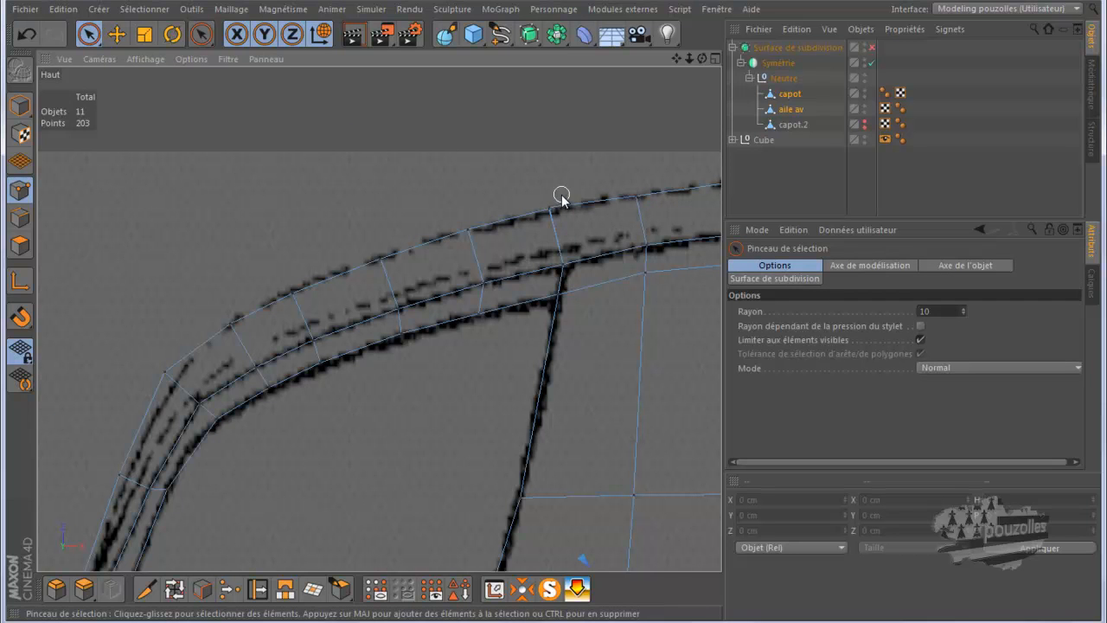
click(549, 209)
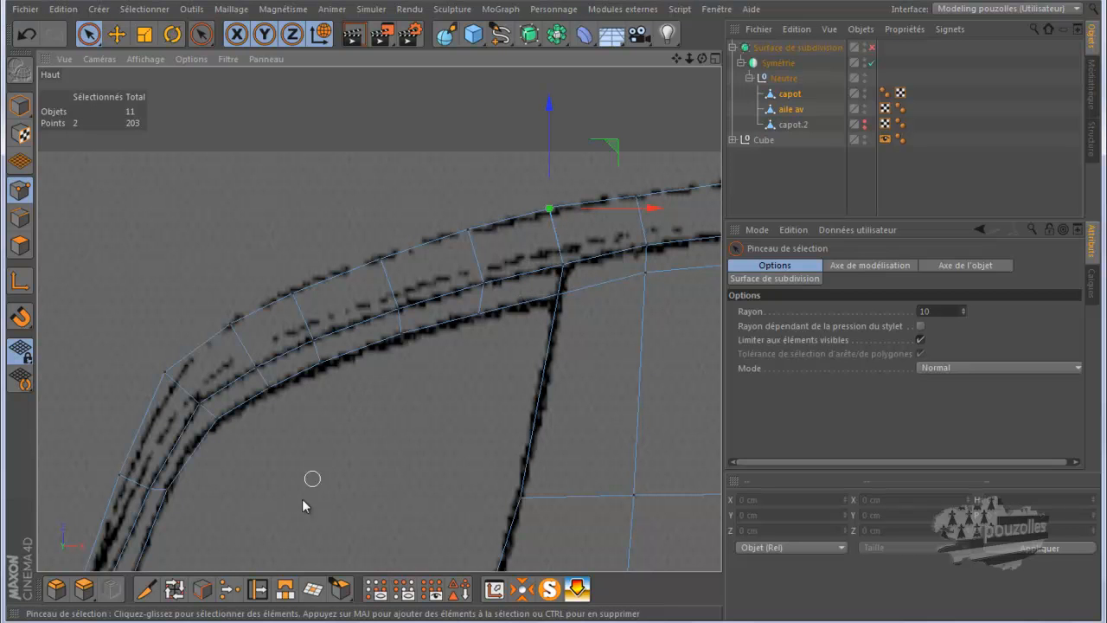
click(230, 589)
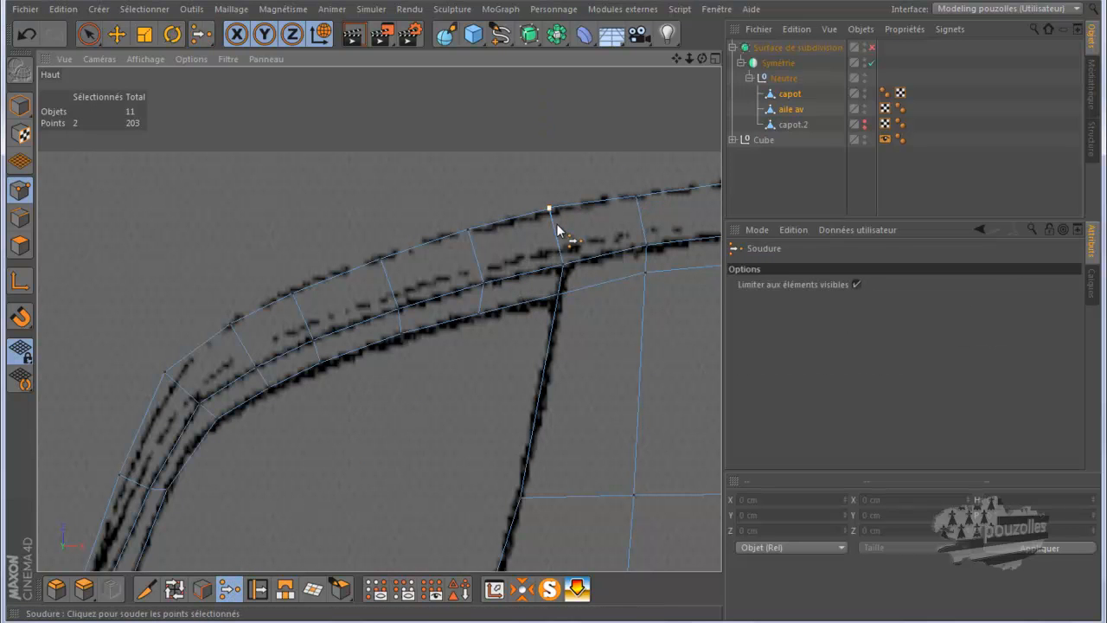
key(space)
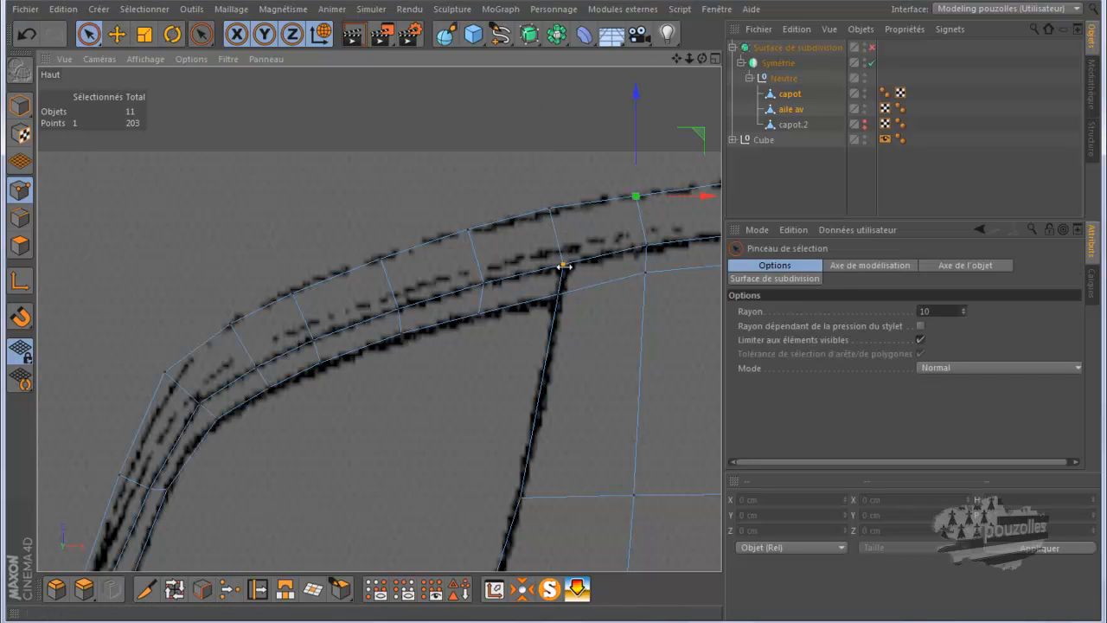
Weld the coincident points at the inner corner of the seam between the hood and the wing.
click(563, 263)
key(space)
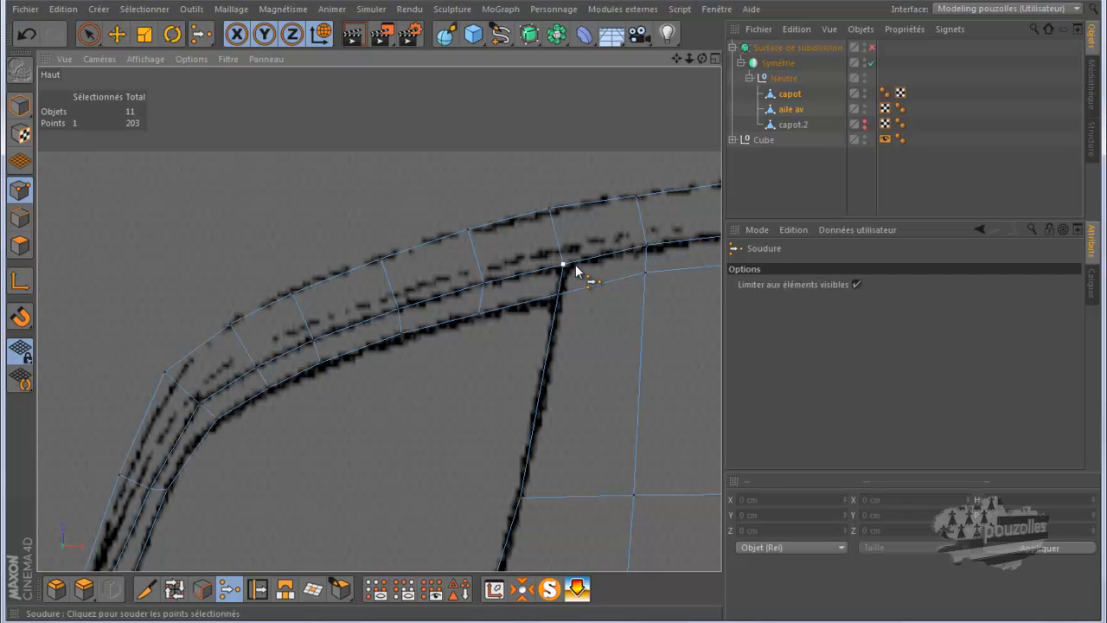
key(space)
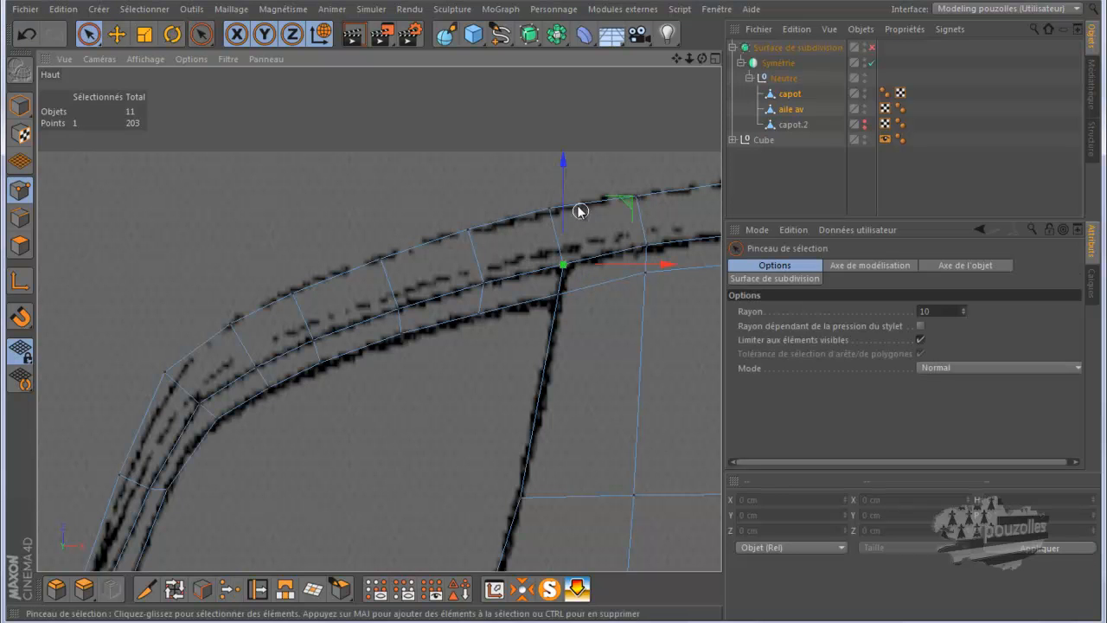
Pull one outer seam point forward along Z, disable limiting the selection to visible elements, and weld both seam points midway.
click(551, 209)
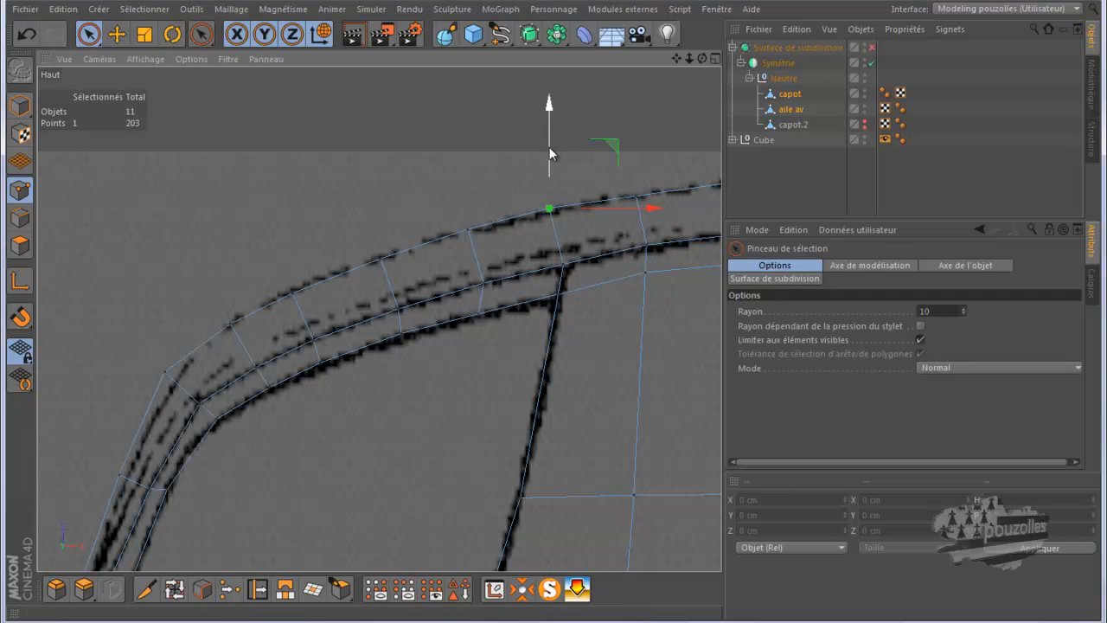
drag(548, 148, 548, 126)
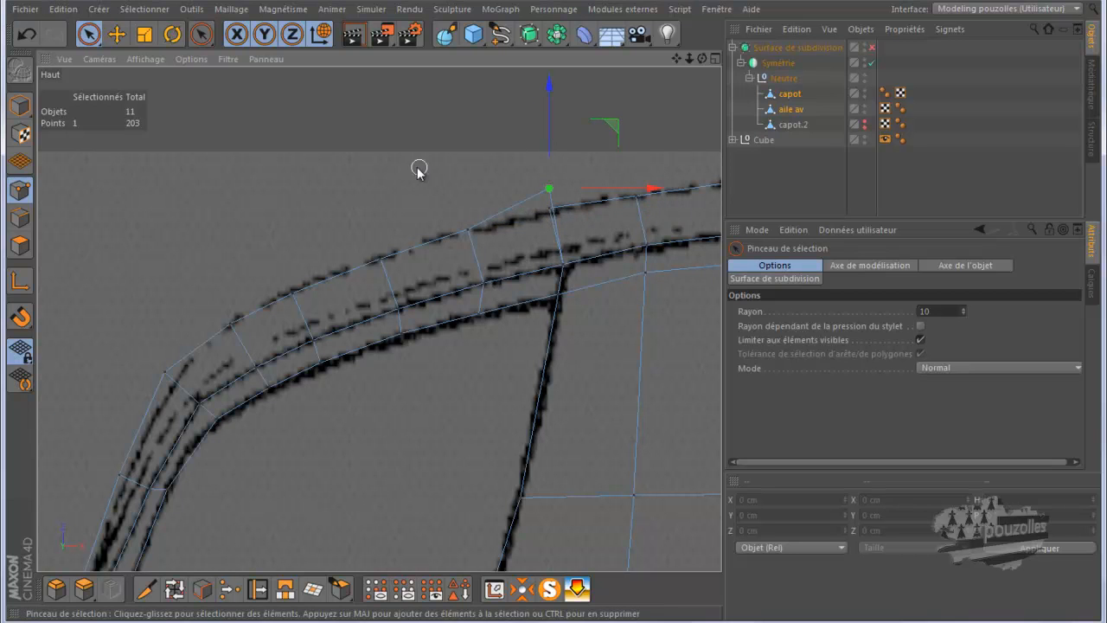
click(920, 340)
click(527, 185)
click(549, 196)
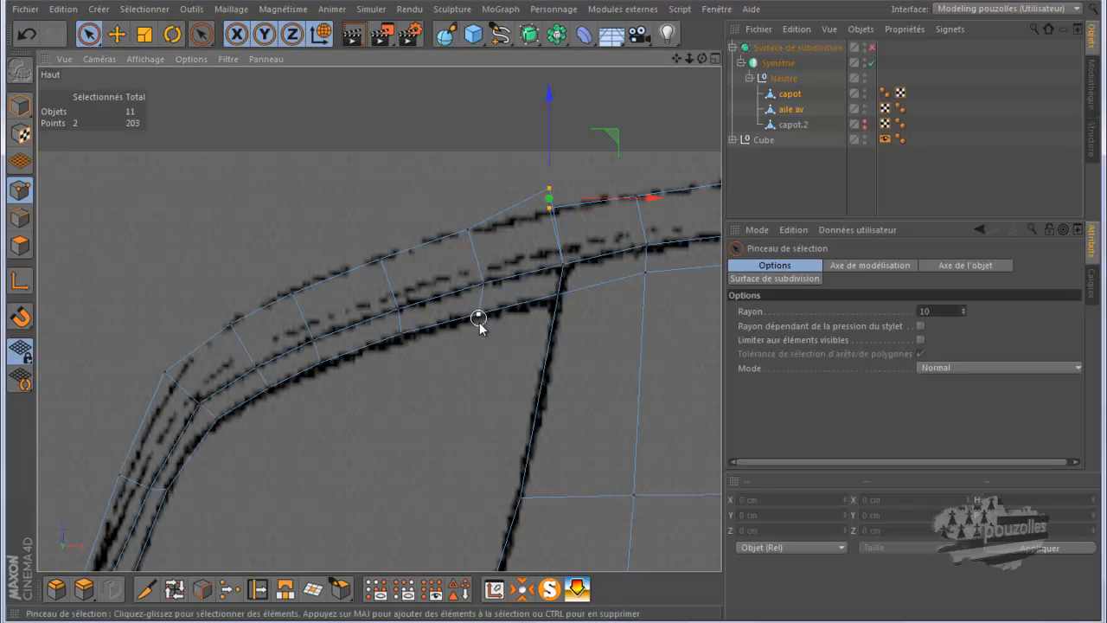
click(230, 589)
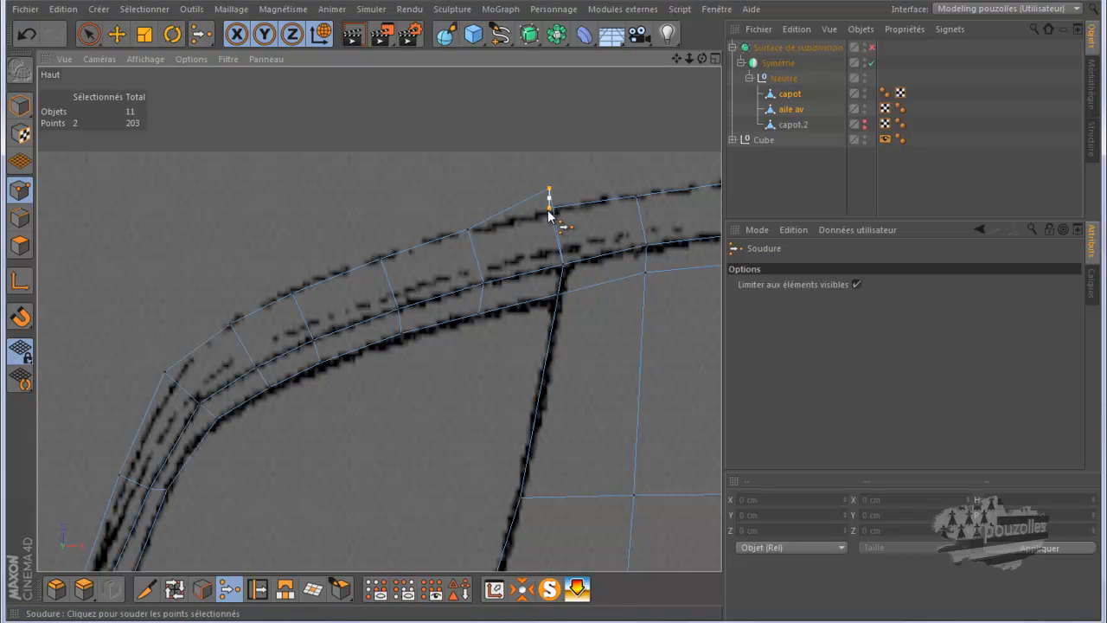
click(552, 212)
Try to weld both inner corner points of the hood-wing seam, including hidden elements, and undo the last operation.
click(88, 33)
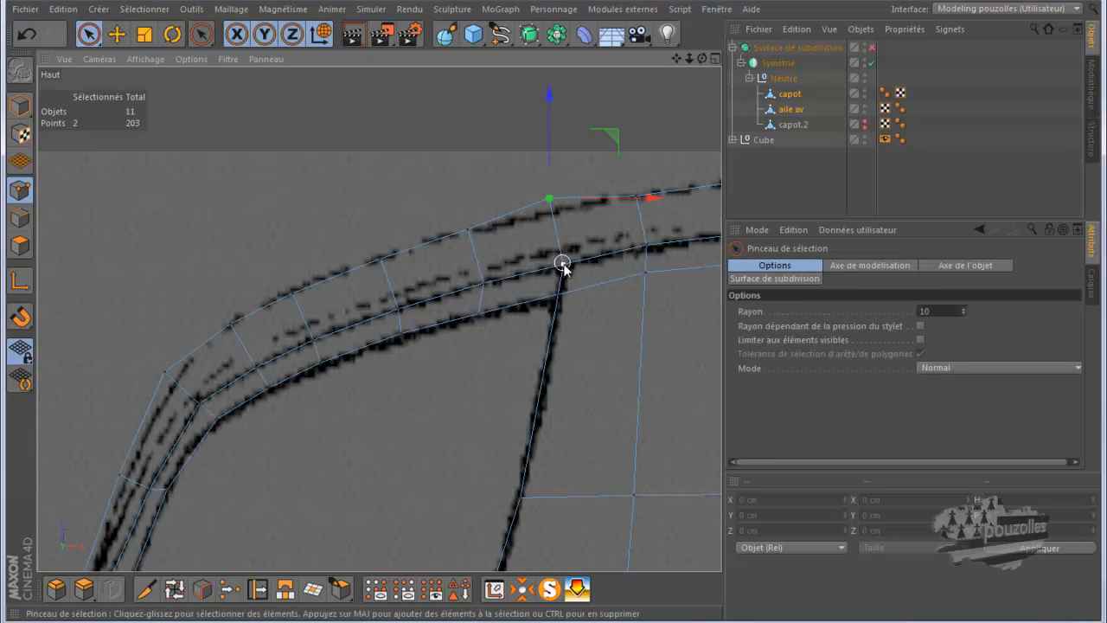
click(562, 263)
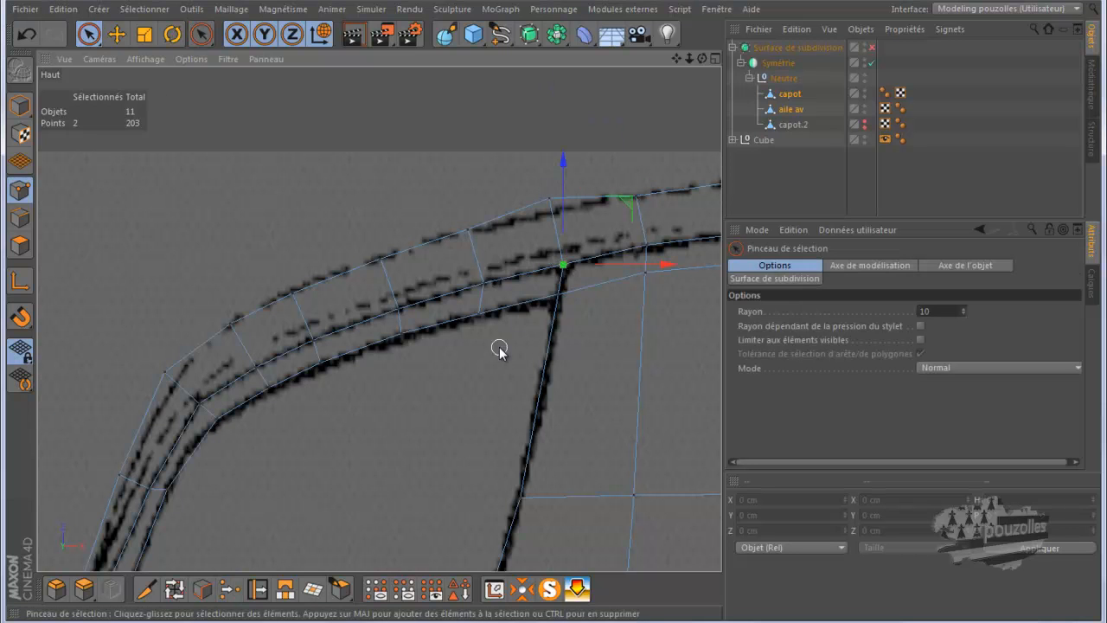
click(229, 589)
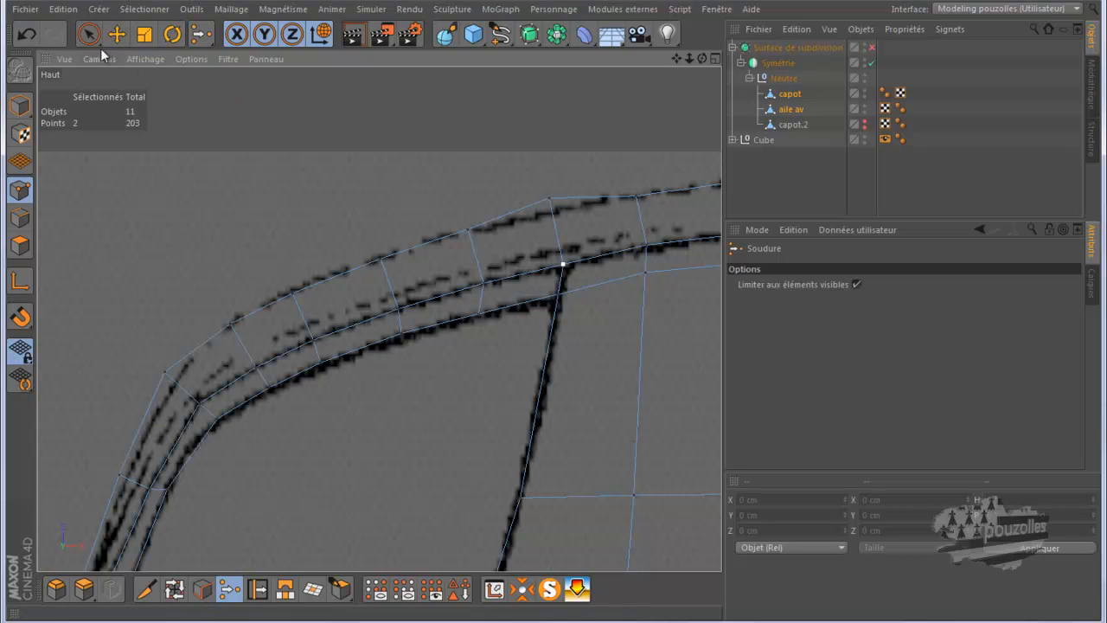
click(31, 33)
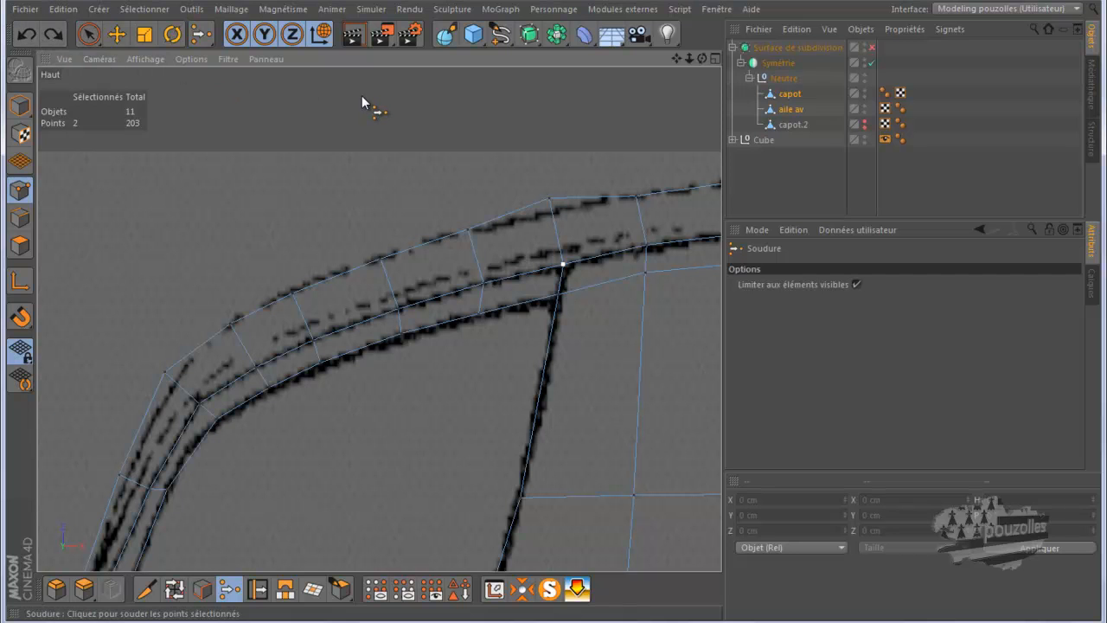
Try shifting a single inner corner point of the seam along X, then undo the move.
click(116, 33)
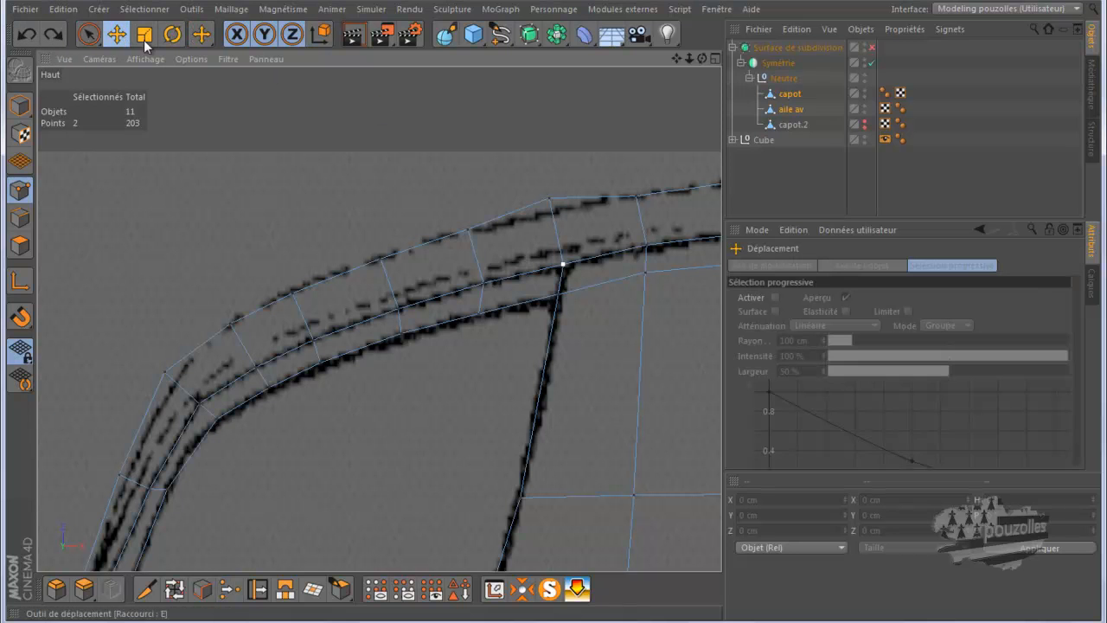
drag(637, 264, 635, 267)
scroll(571, 259, up, 4)
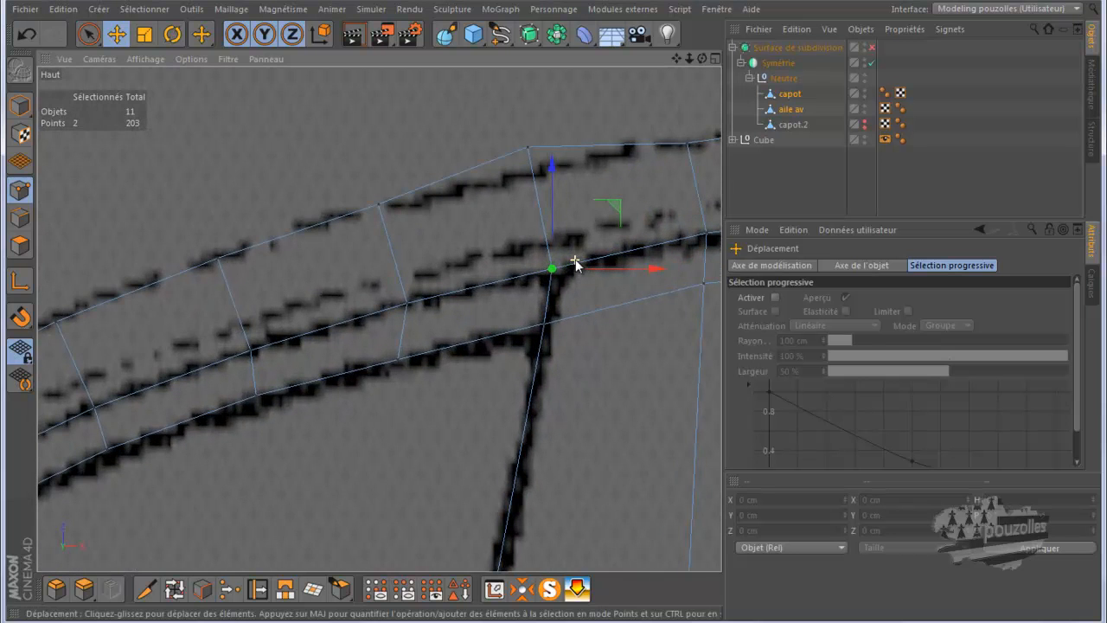
click(543, 255)
click(554, 275)
drag(618, 268, 625, 268)
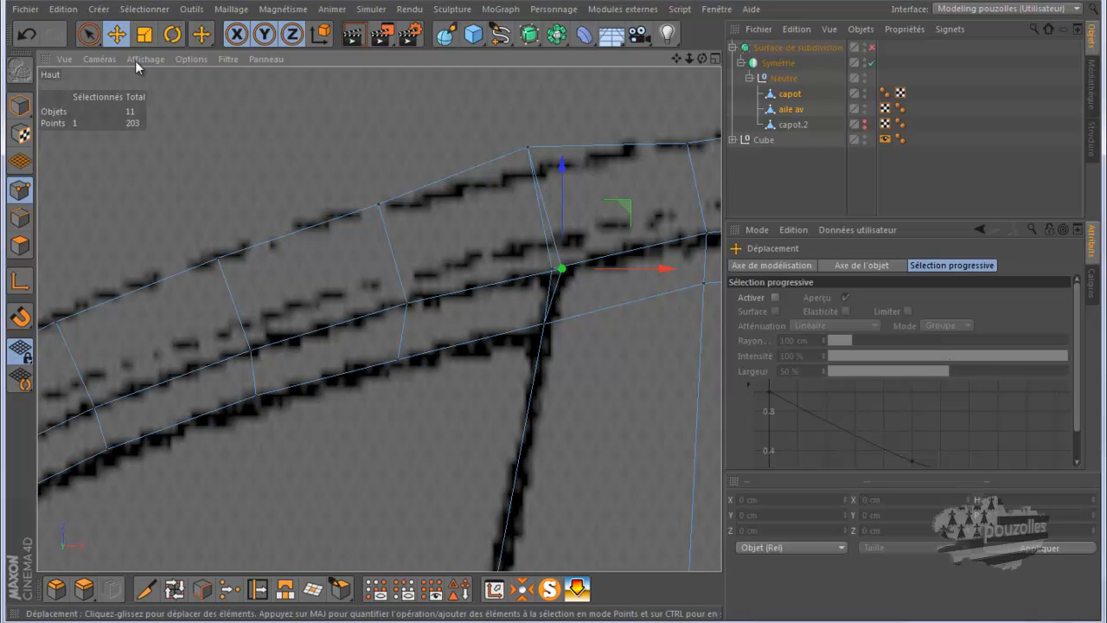
click(27, 33)
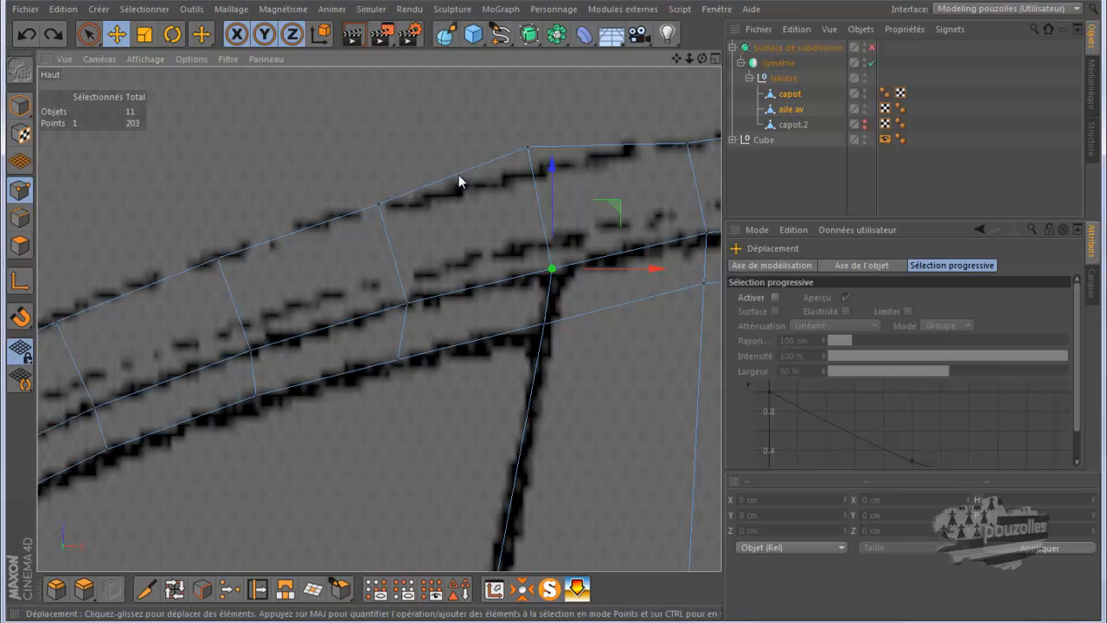
Move one outer seam point back along Z toward the bumper outline and weld the other outer seam point onto it.
click(527, 150)
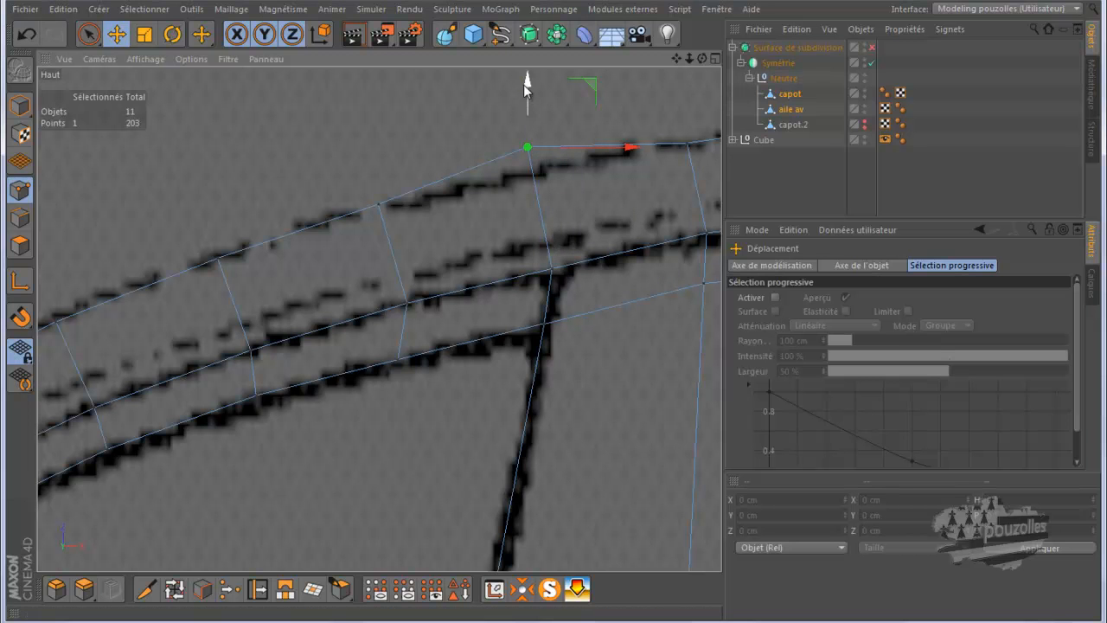
drag(528, 82, 527, 93)
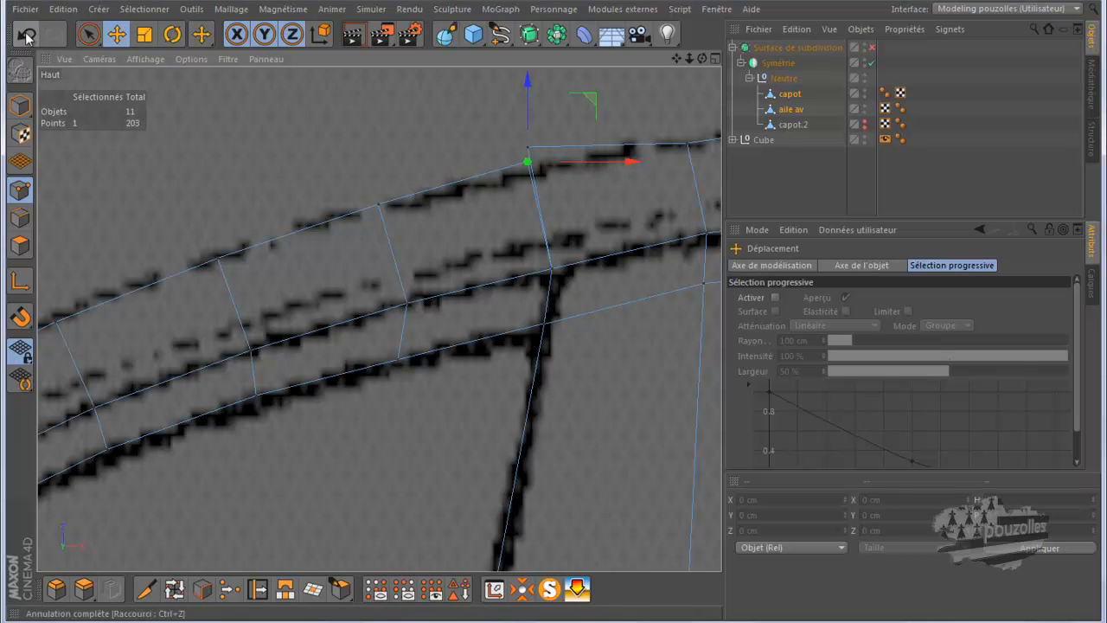
click(88, 35)
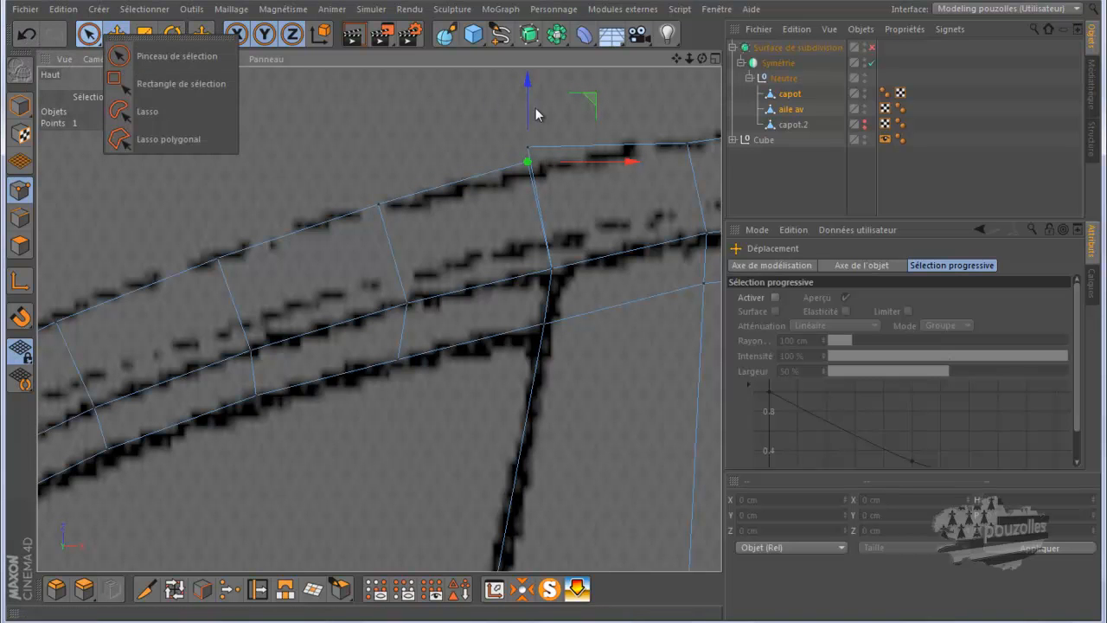
click(170, 55)
drag(528, 147, 530, 170)
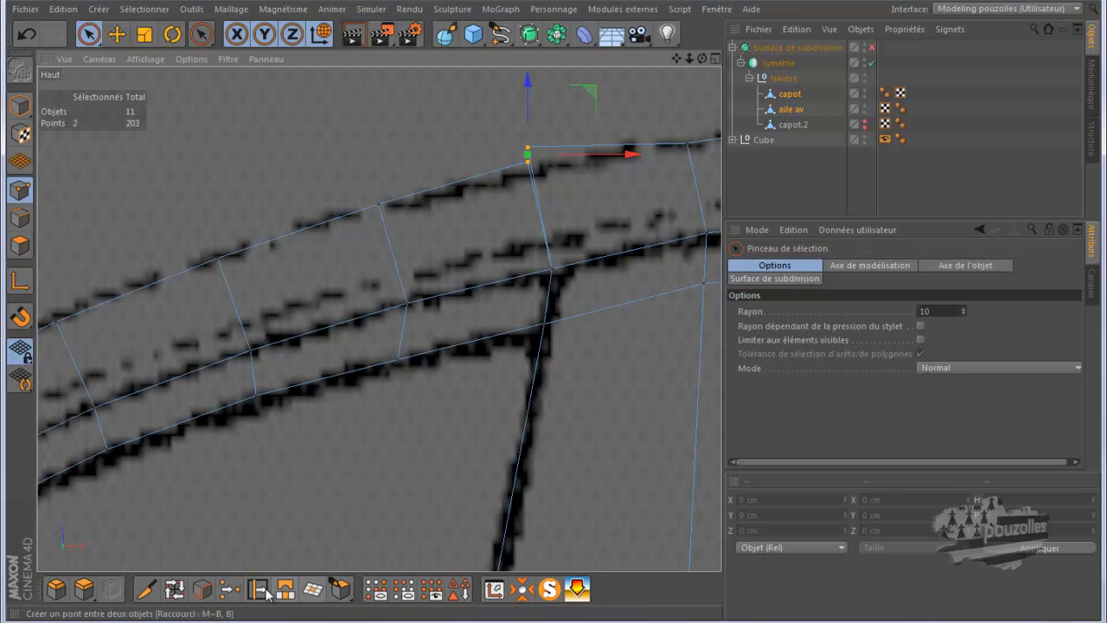
click(230, 589)
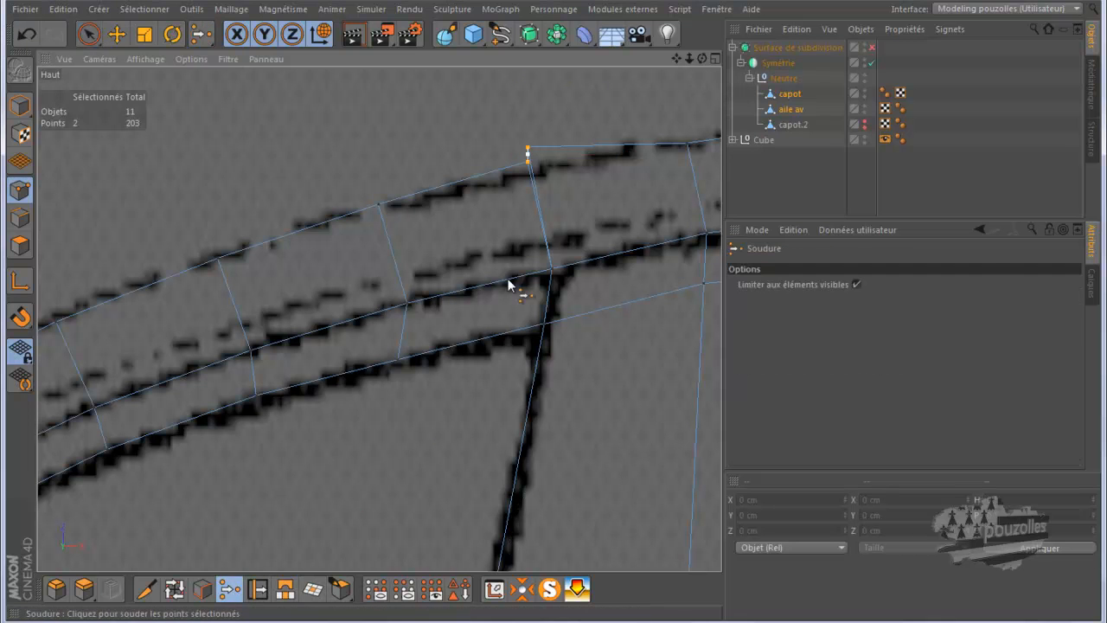
click(527, 166)
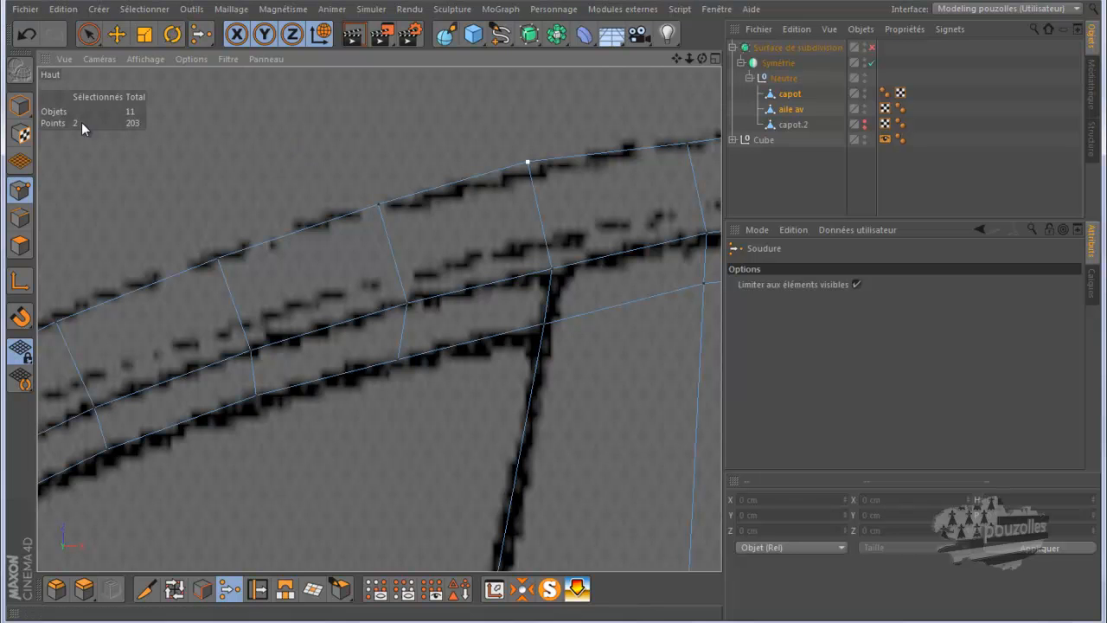
Move both coincident outer seam points back along Z onto the blueprint's bumper outline, keeping both selected.
click(116, 34)
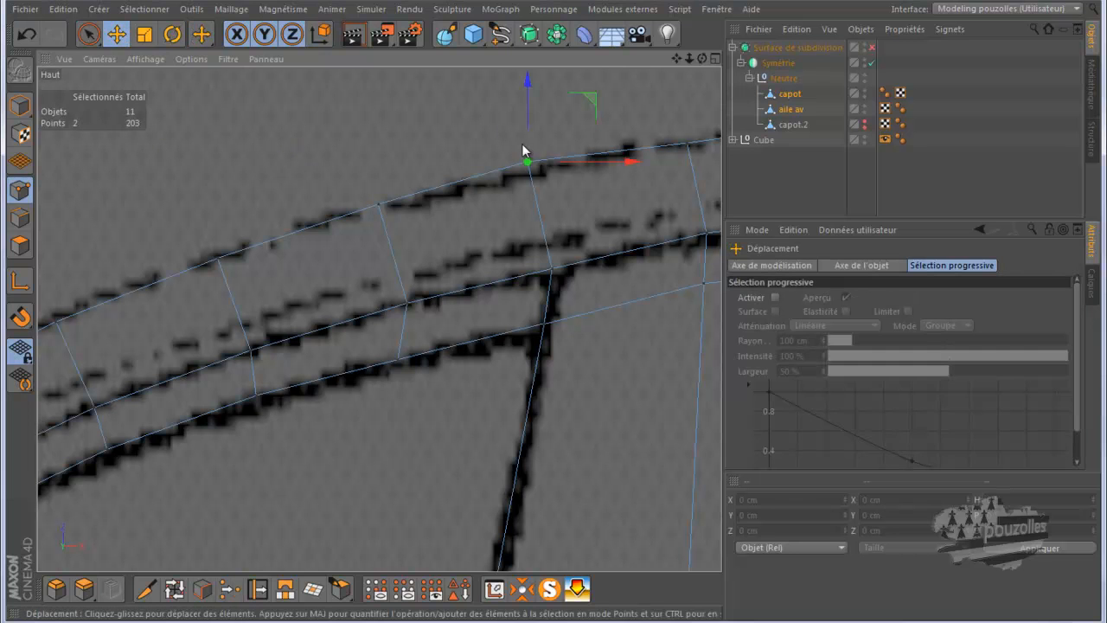
mouse_move(534, 126)
mouse_down()
mouse_move(531, 112)
mouse_move(531, 134)
mouse_up()
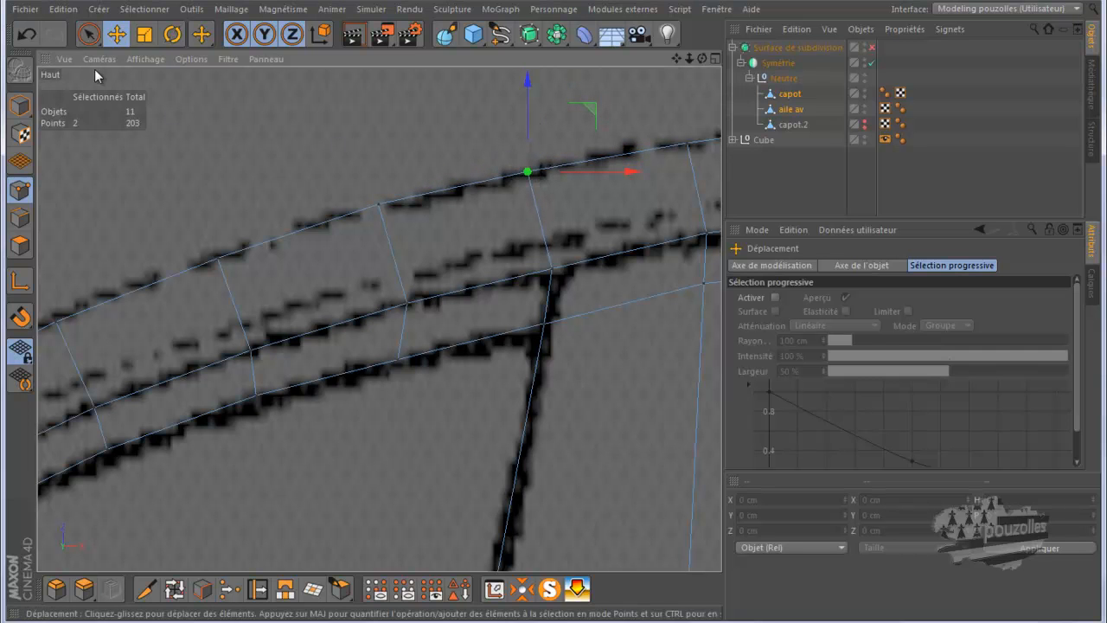
click(91, 37)
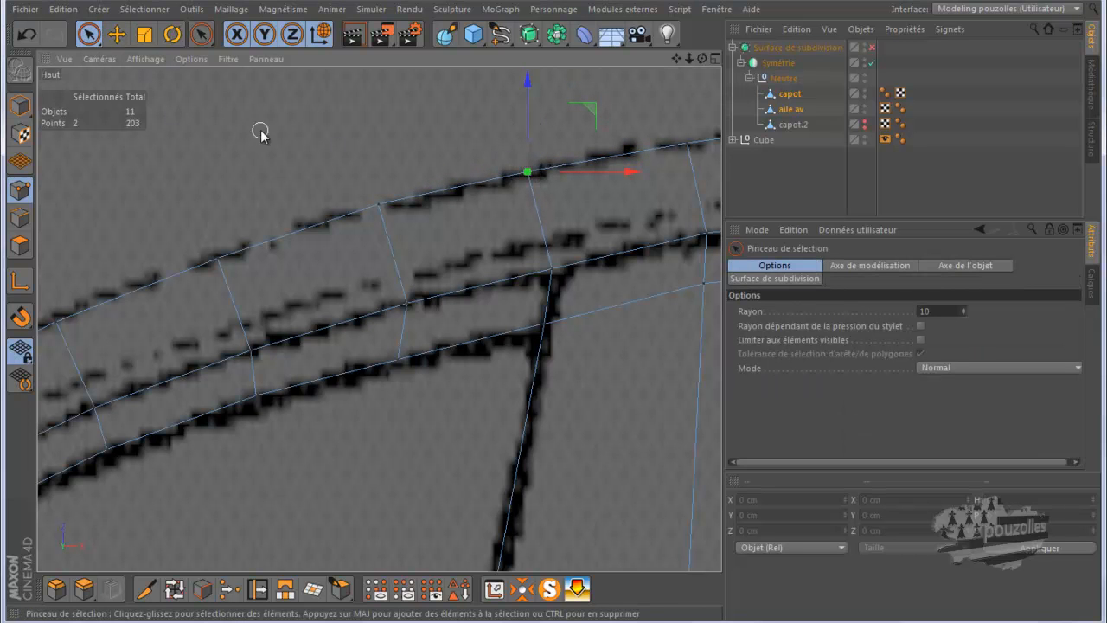
click(528, 172)
Select only one of the outer seam points and move it along the bumper outline toward the wing in the XZ plane.
click(116, 34)
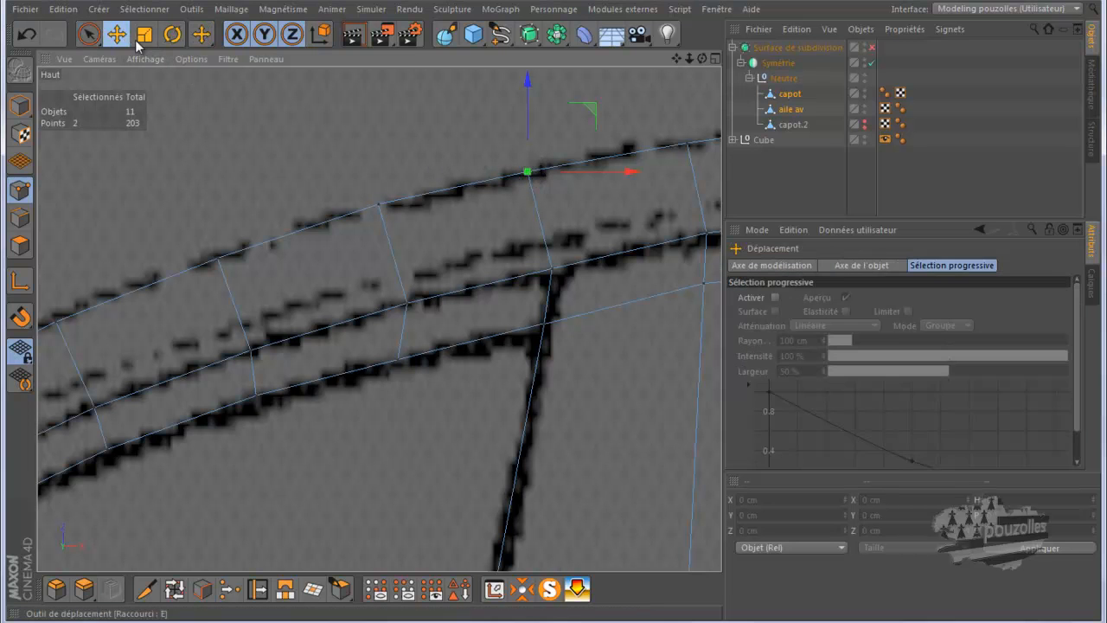
click(531, 154)
click(533, 169)
mouse_move(588, 112)
mouse_down()
mouse_move(603, 110)
mouse_move(574, 114)
mouse_up()
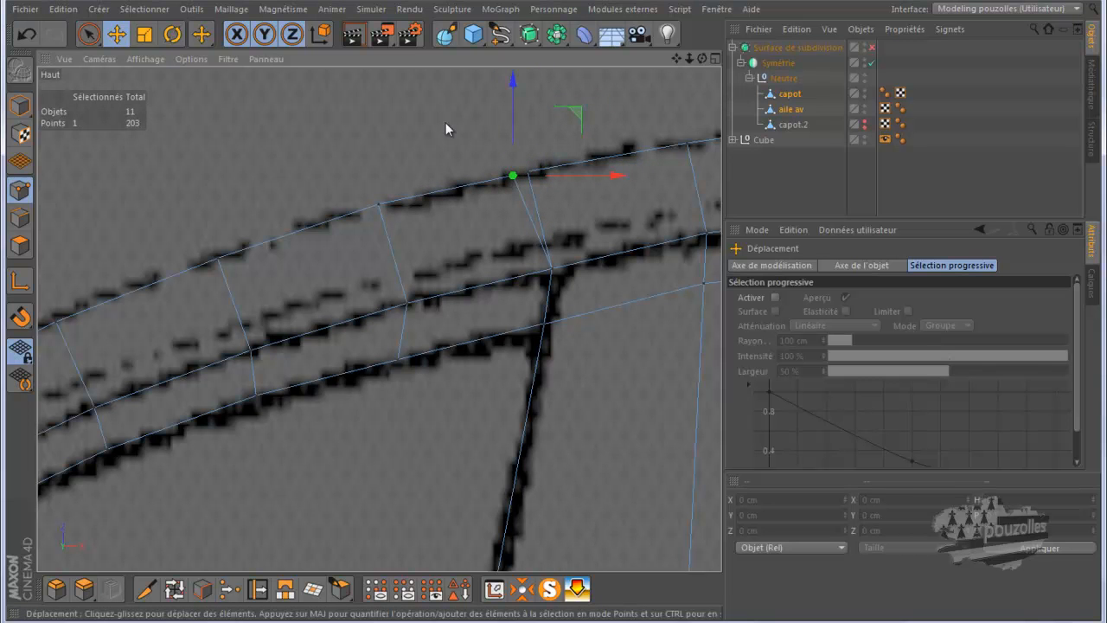
Add the other outer seam point to the selection and weld the pair at its midpoint on the bumper outline.
click(88, 34)
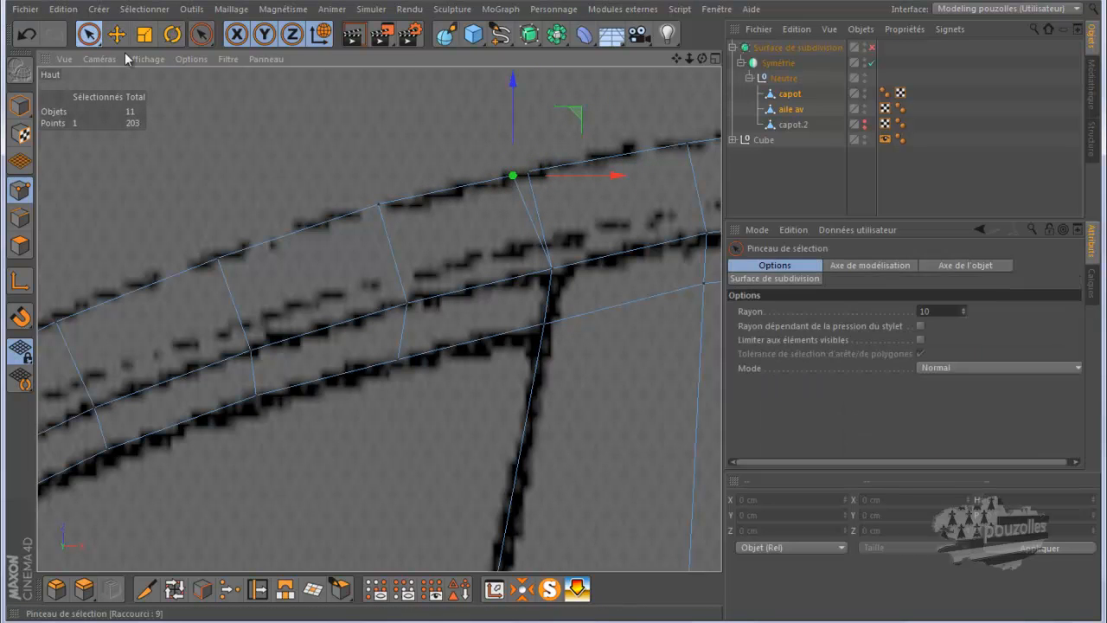
shift+click(527, 175)
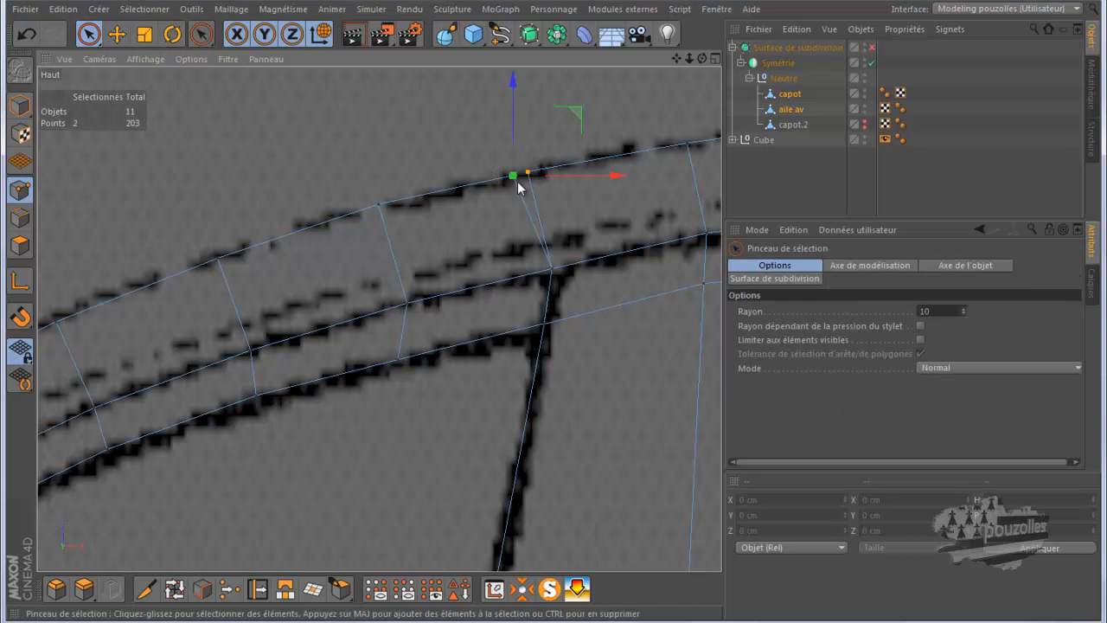
click(232, 590)
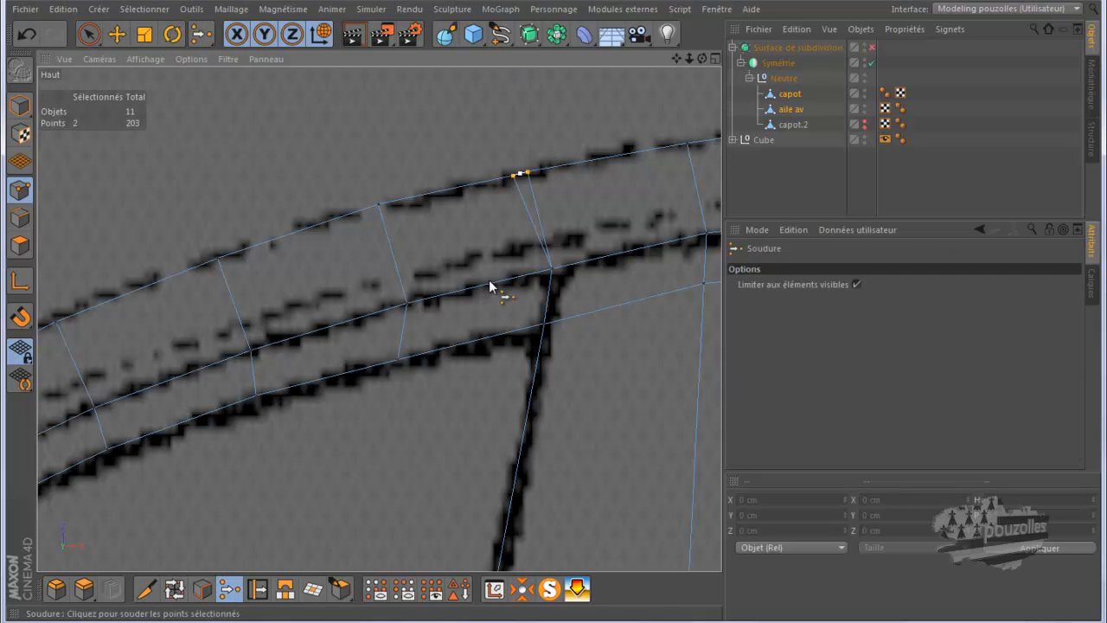
click(495, 205)
click(117, 35)
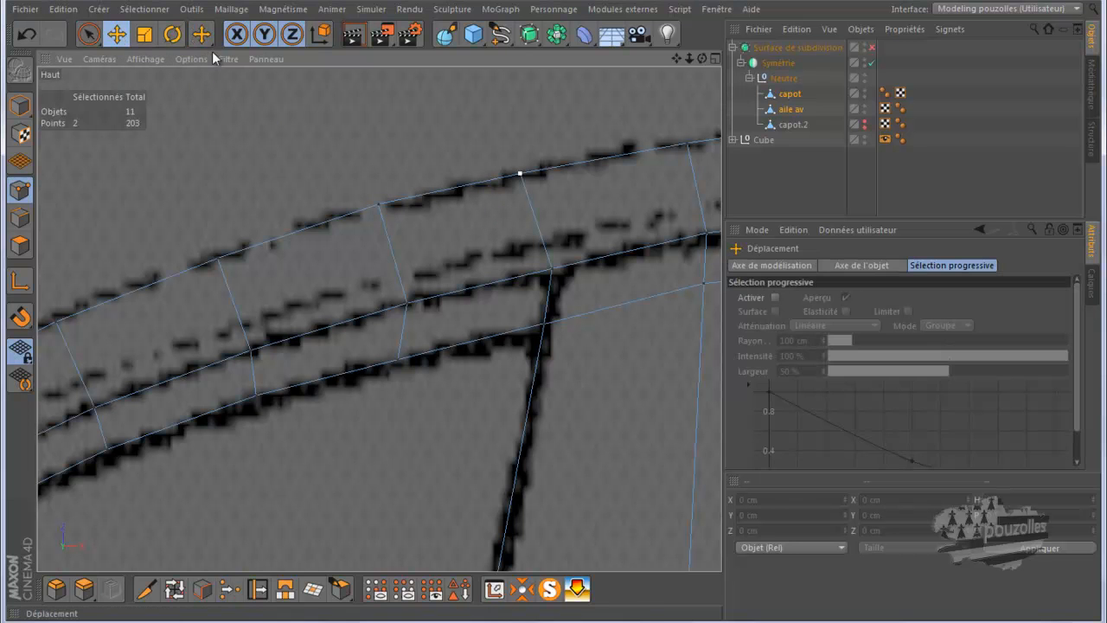
Move the next two outer border points past the hood seam along Z onto the blueprint's bumper outline.
click(381, 204)
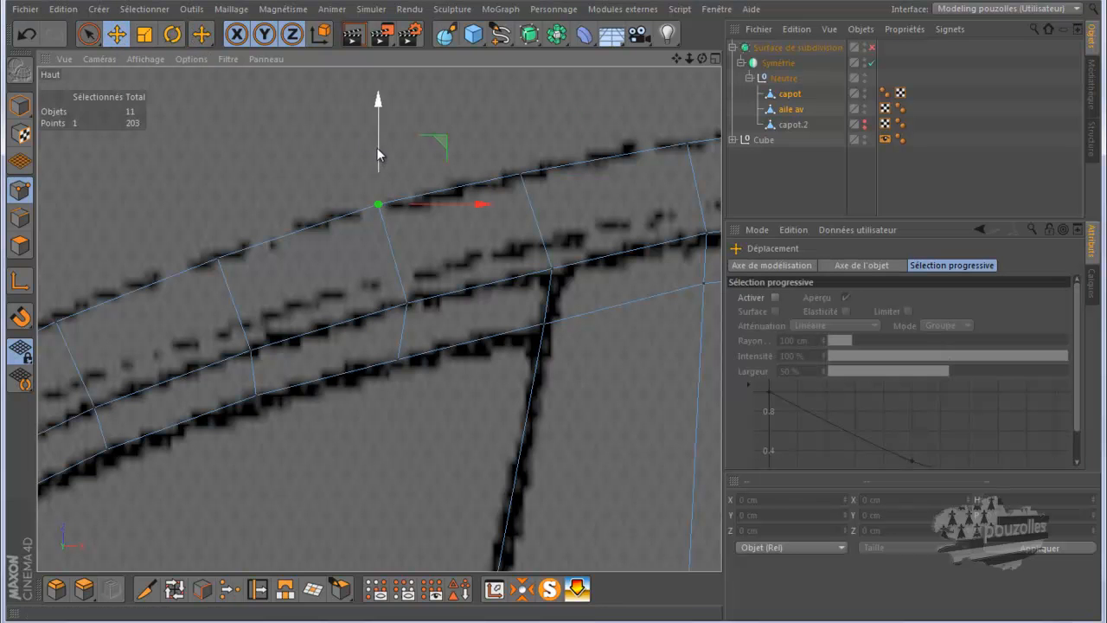
drag(376, 147, 377, 150)
alt+middle_drag(428, 150, 568, 141)
scroll(568, 141, down, 2)
scroll(383, 264, up, 5)
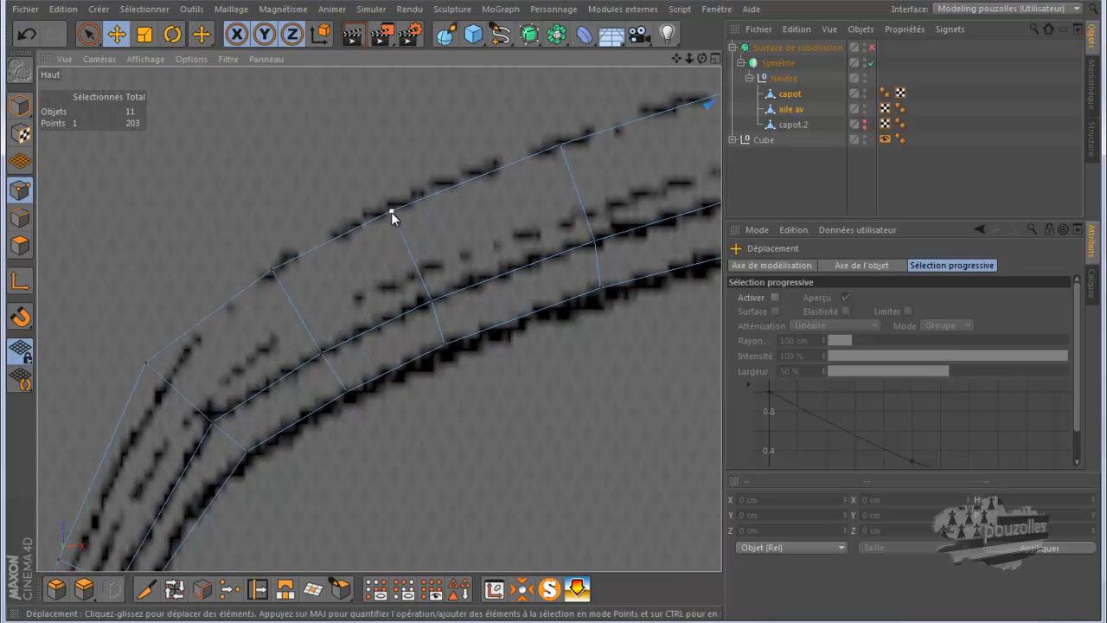
click(391, 212)
drag(391, 166, 391, 159)
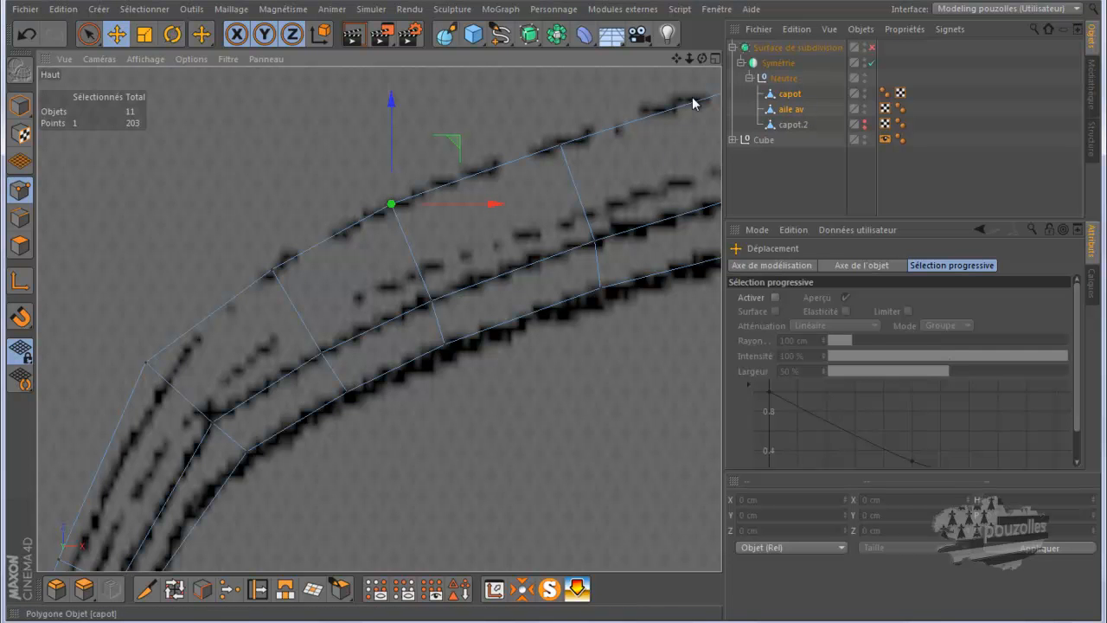
Move the outer border point at the bumper's corner and the one just behind it inward in the XZ plane onto the outline.
middle_drag(389, 139, 507, 141)
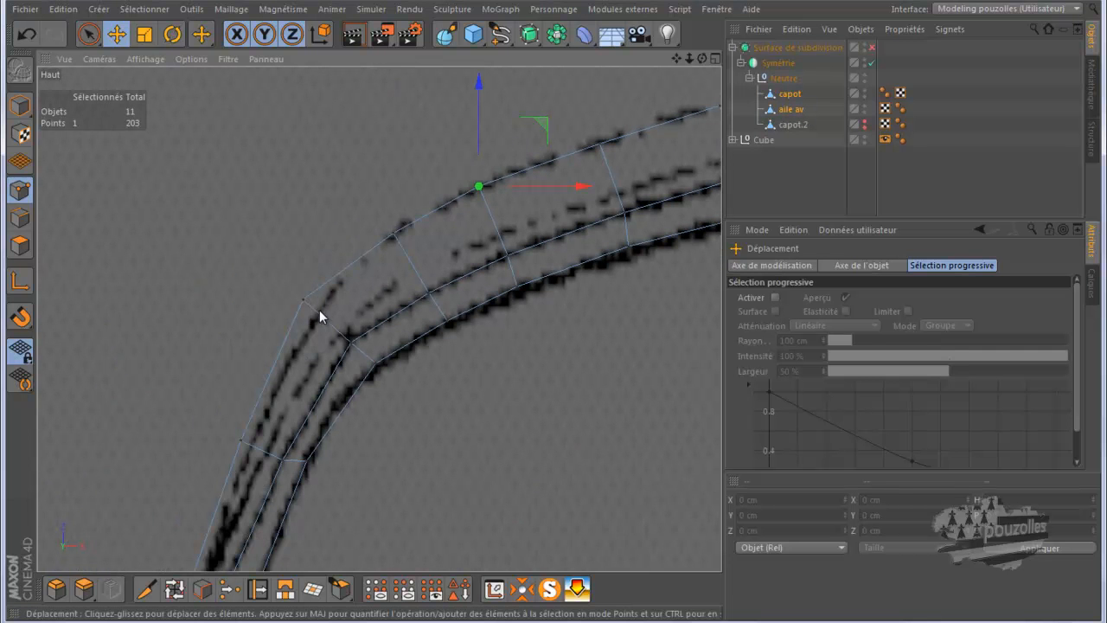
scroll(318, 311, up, 3)
click(279, 313)
drag(349, 256, 369, 263)
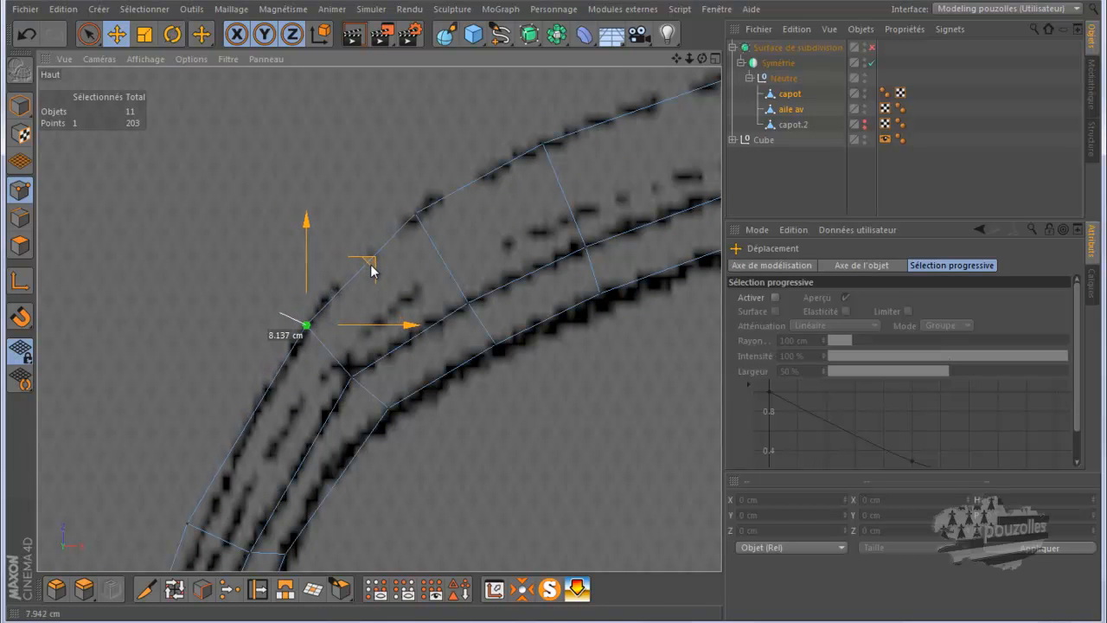
alt+middle_drag(320, 344, 432, 364)
scroll(393, 411, up, 3)
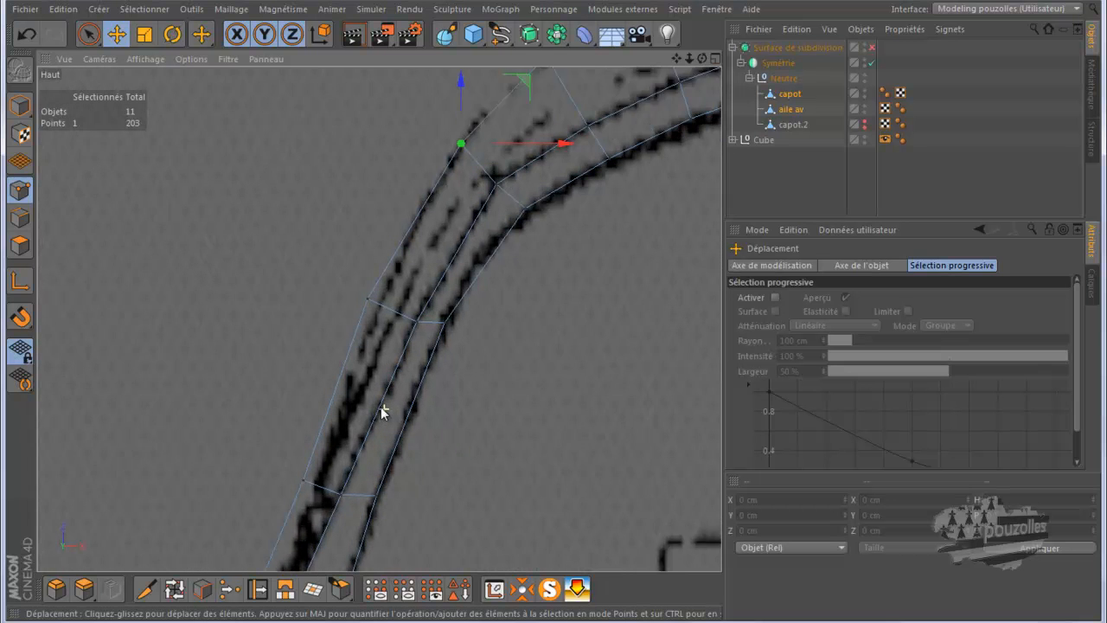
click(360, 274)
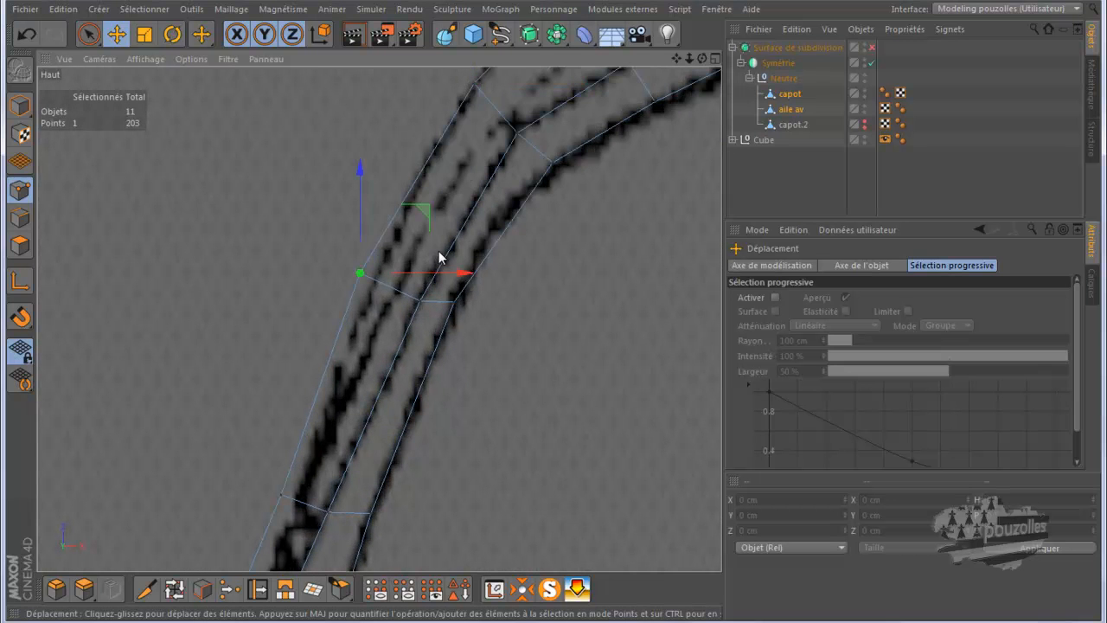
drag(420, 210, 435, 227)
Move the next two outer border points behind the corner inward in the XZ plane onto the blueprint's side outline.
scroll(435, 227, down, 3)
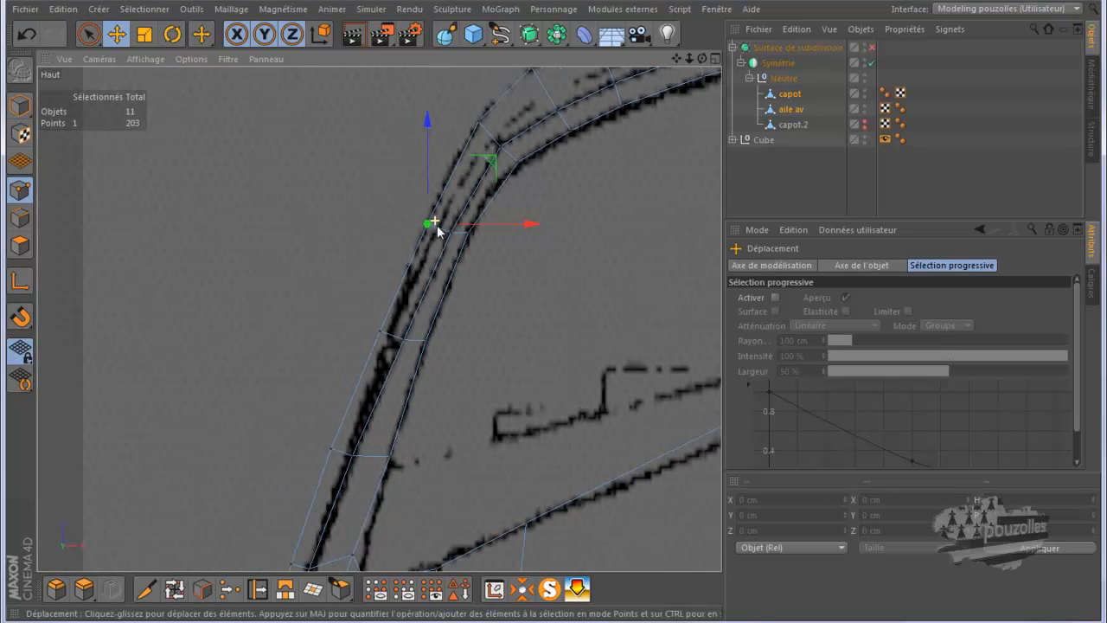
scroll(345, 503, up, 3)
scroll(345, 502, up, 2)
click(410, 180)
drag(472, 124, 488, 130)
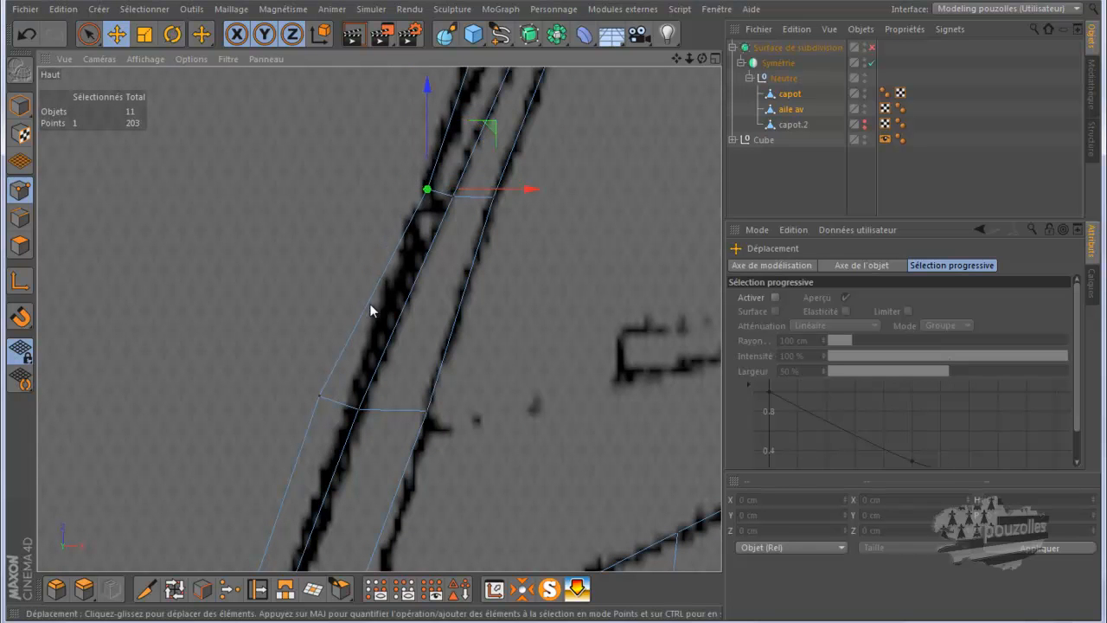
click(320, 395)
drag(383, 334, 415, 346)
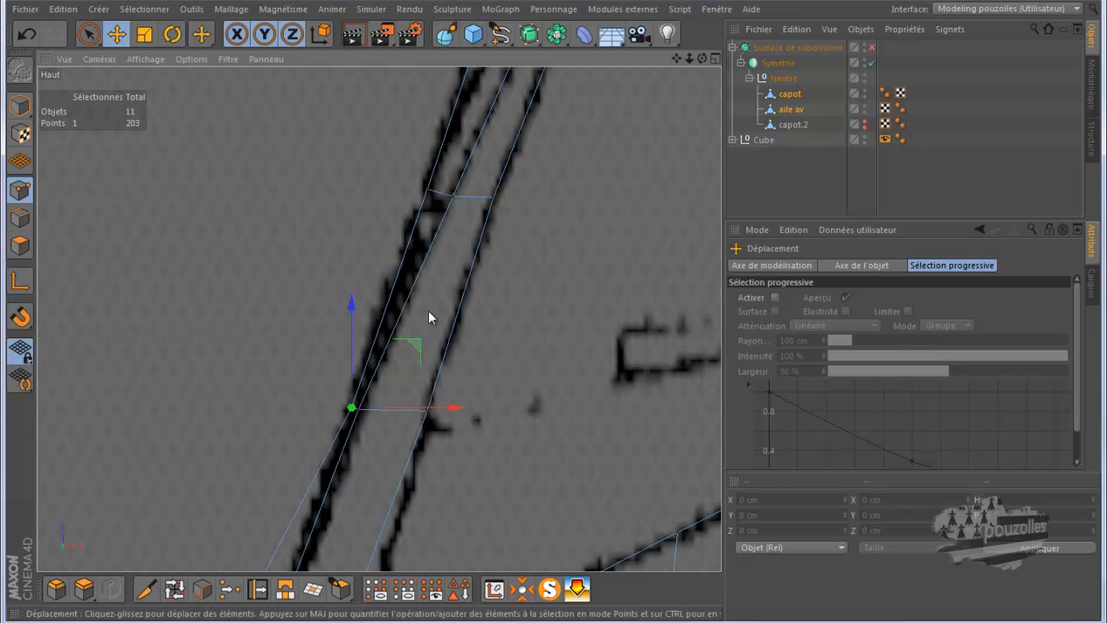
Move the two outer border points further back beside the headlight's rear end inward in the XZ plane onto the body outline.
alt+middle_drag(425, 326, 486, 216)
scroll(459, 384, up, 5)
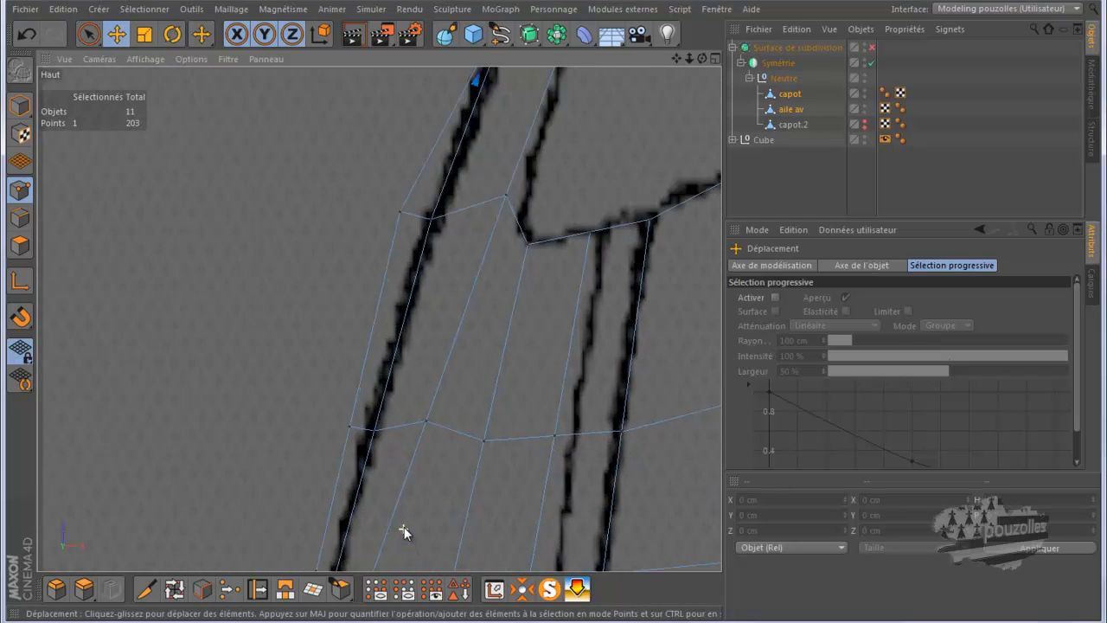
click(400, 177)
drag(467, 118, 500, 128)
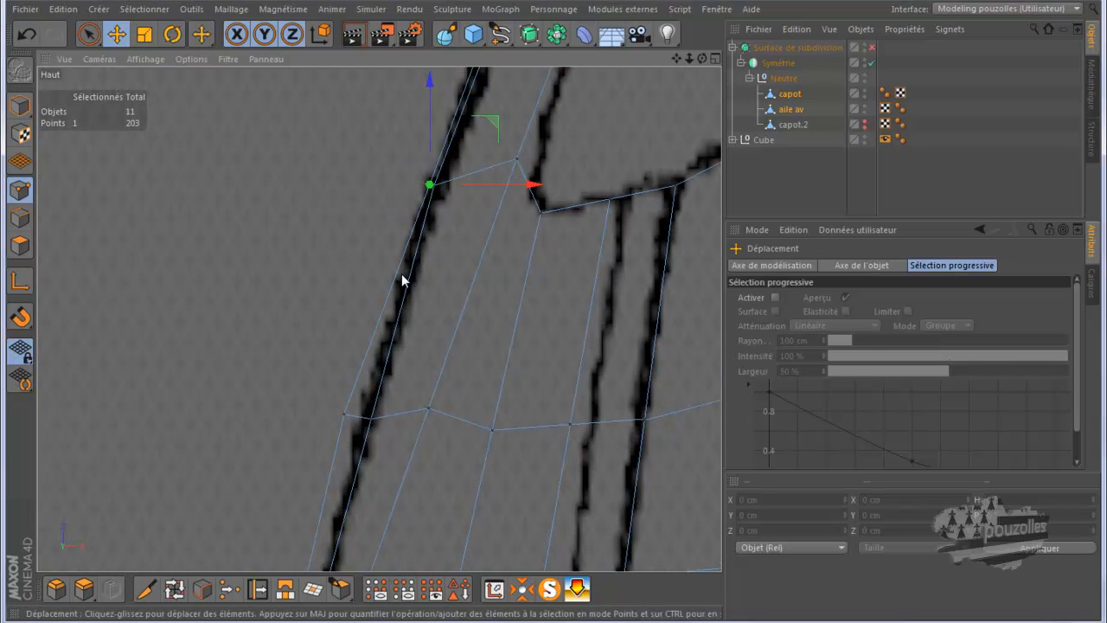
click(343, 418)
drag(407, 358, 435, 351)
Move the last three outer border points ahead of the wheel arch inward in the XZ plane onto the body outline.
scroll(472, 259, down, 3)
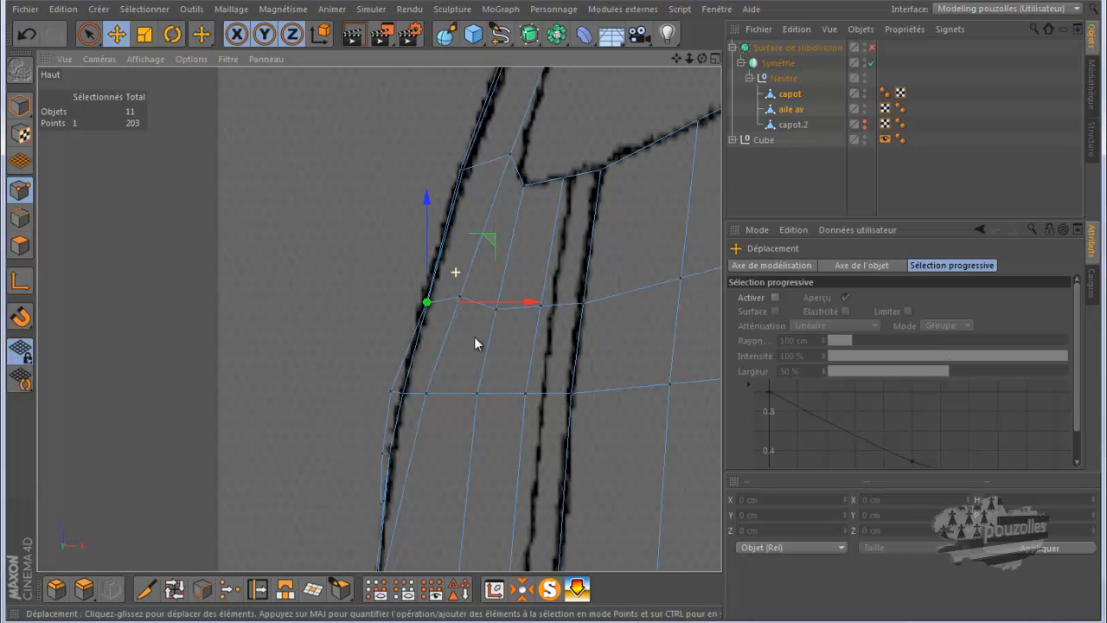
scroll(381, 554, up, 5)
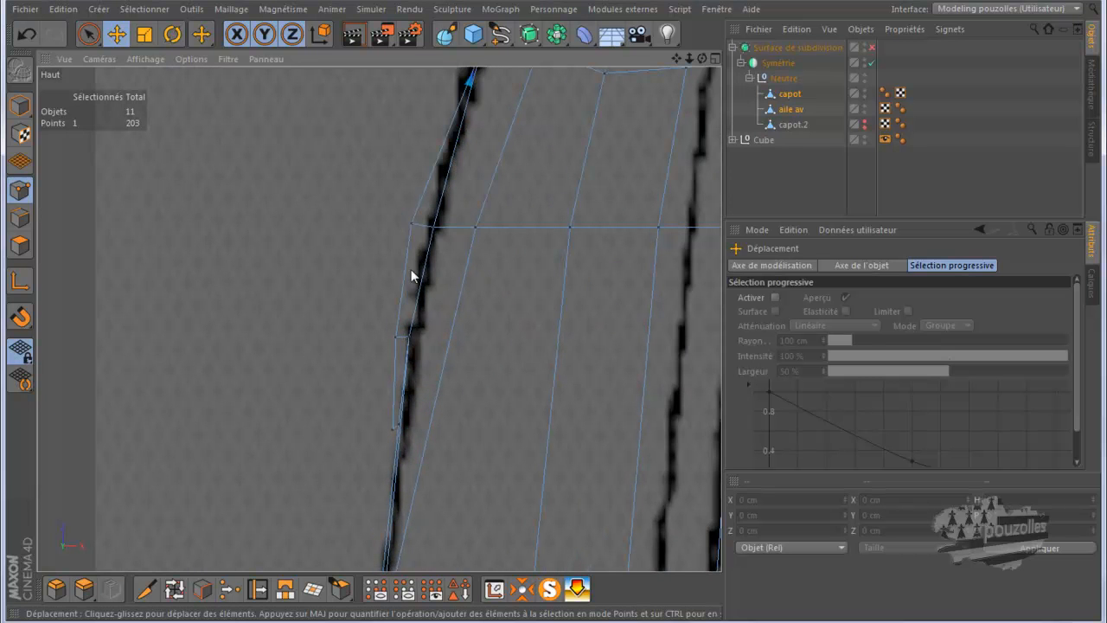
click(410, 223)
drag(471, 222, 493, 233)
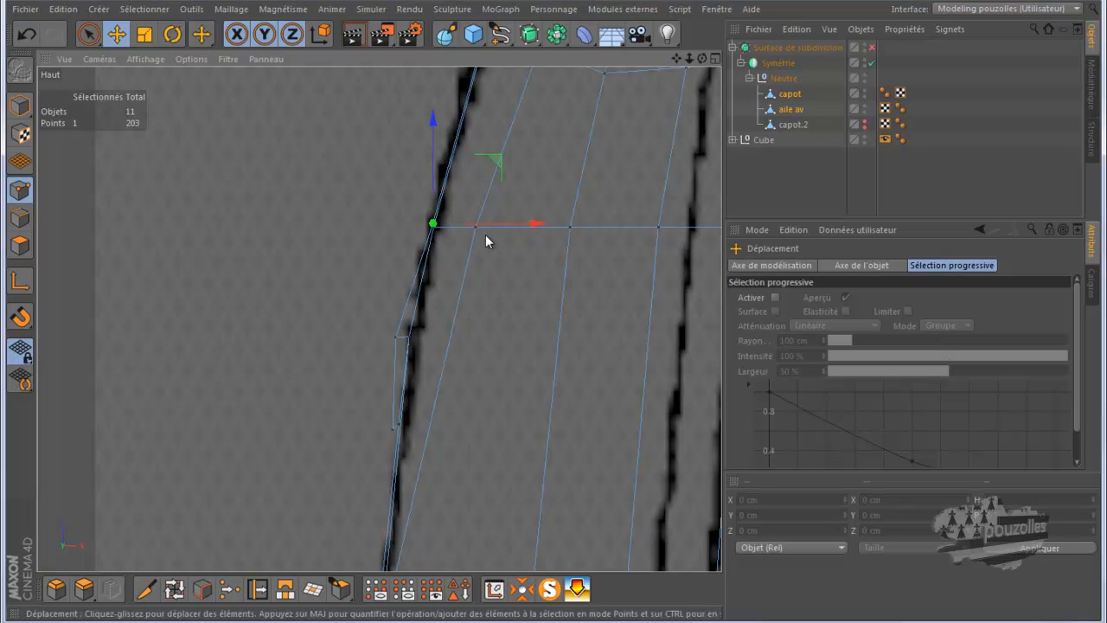
click(396, 339)
drag(459, 335, 461, 342)
click(395, 429)
drag(438, 435, 439, 435)
In the perspective view, select all polygons of the extruded border strip from the hood's centre to the wheel arch.
middle_click(289, 370)
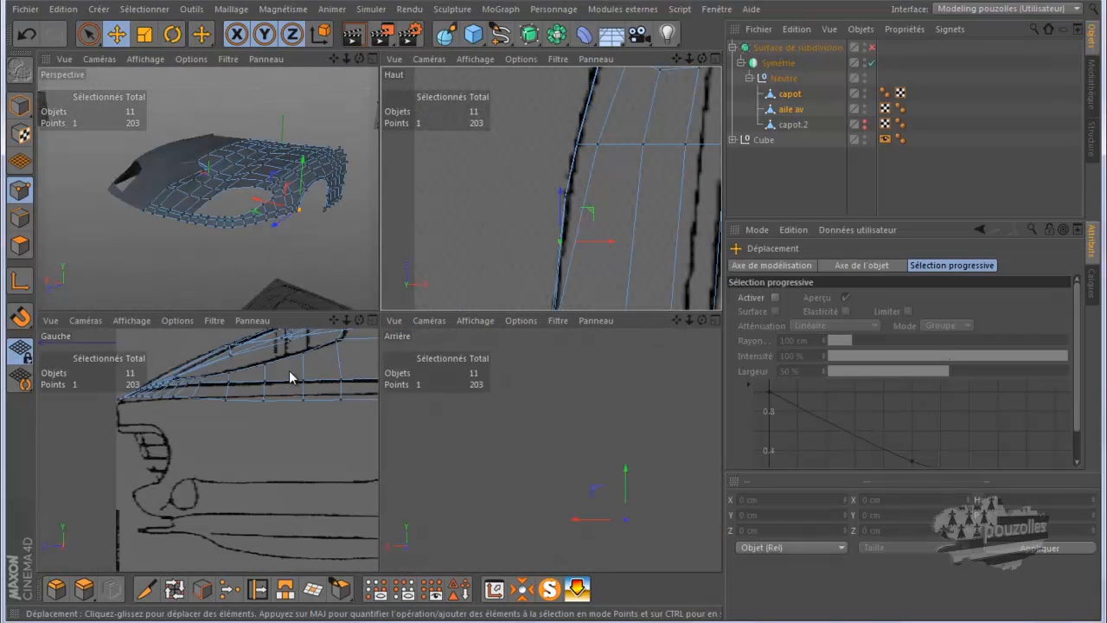
middle_click(283, 270)
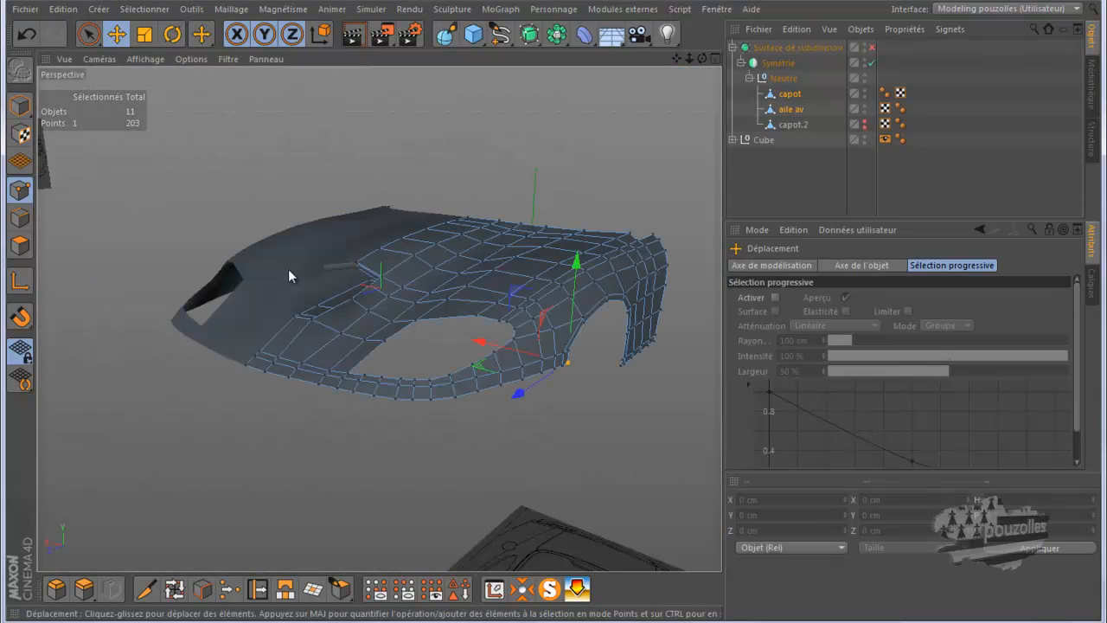
click(20, 246)
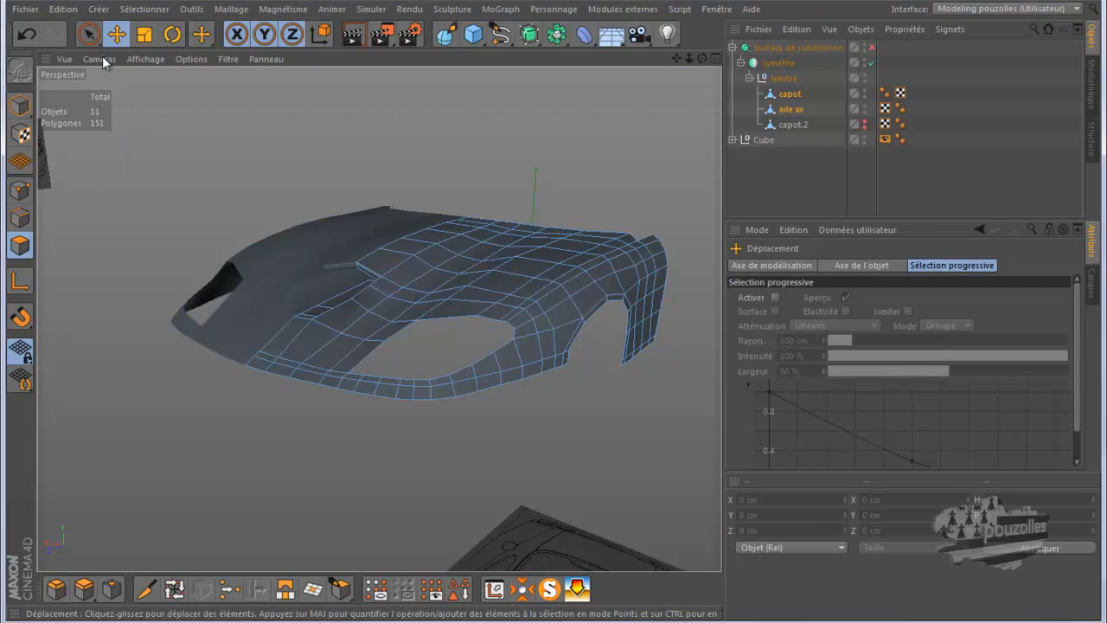
key(9)
click(255, 372)
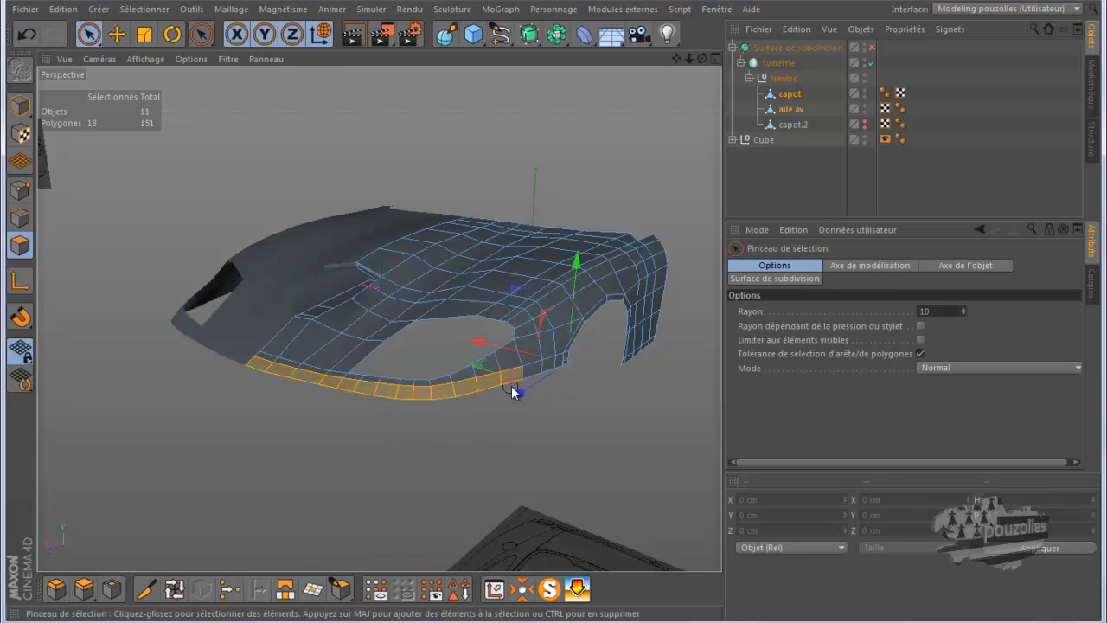
drag(568, 370, 606, 367)
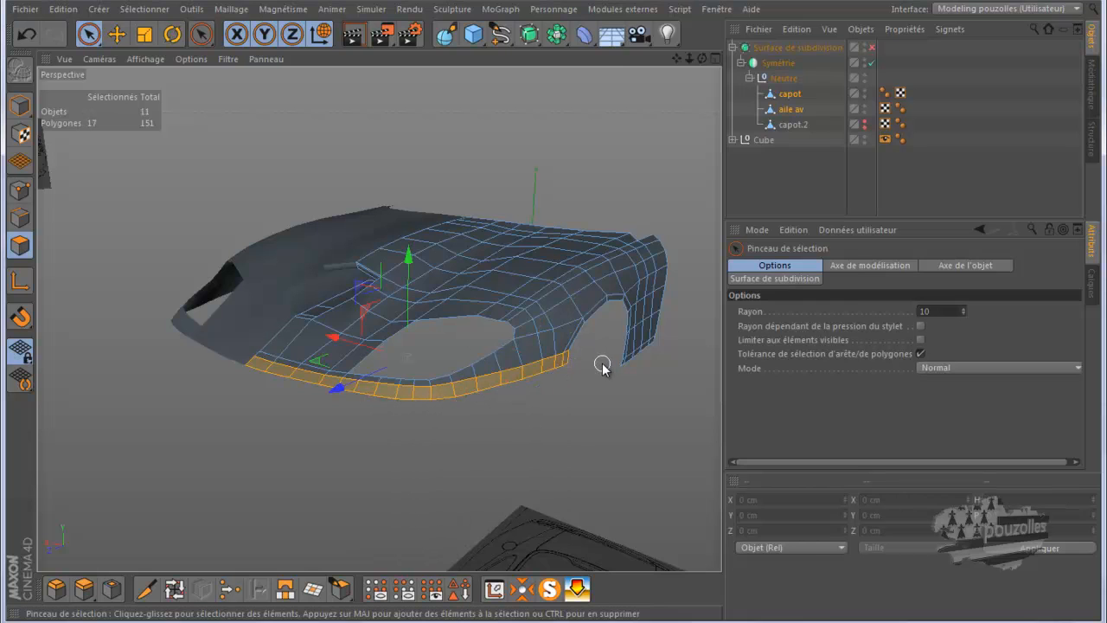
Split the selected border strip into separate objects and delete its original polygons from the hood and wing.
right_click(603, 365)
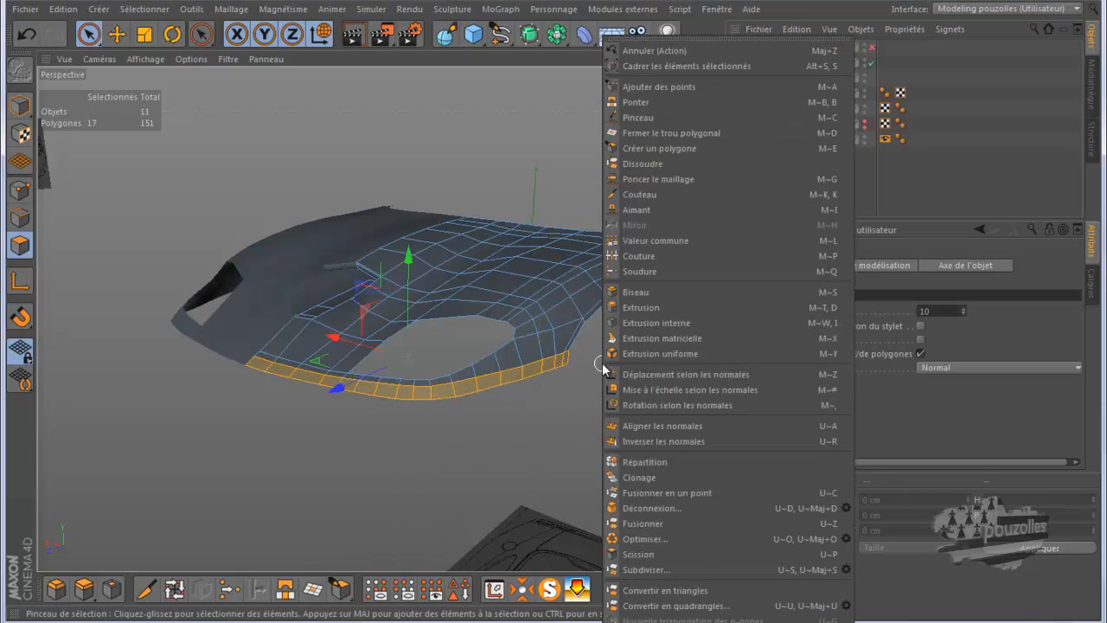
click(640, 553)
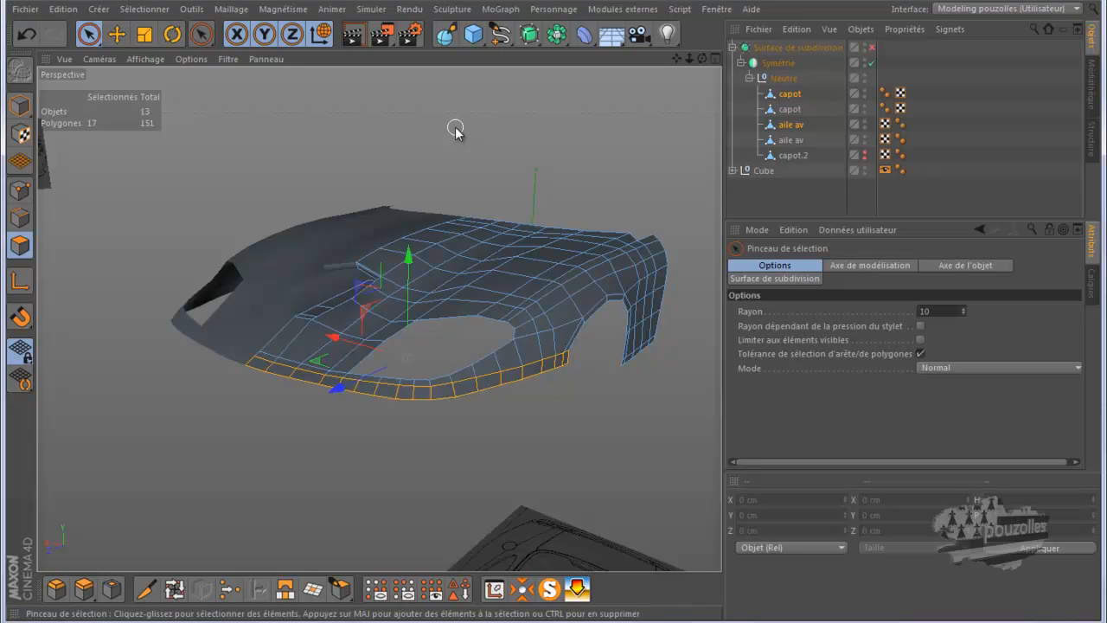
key(Delete)
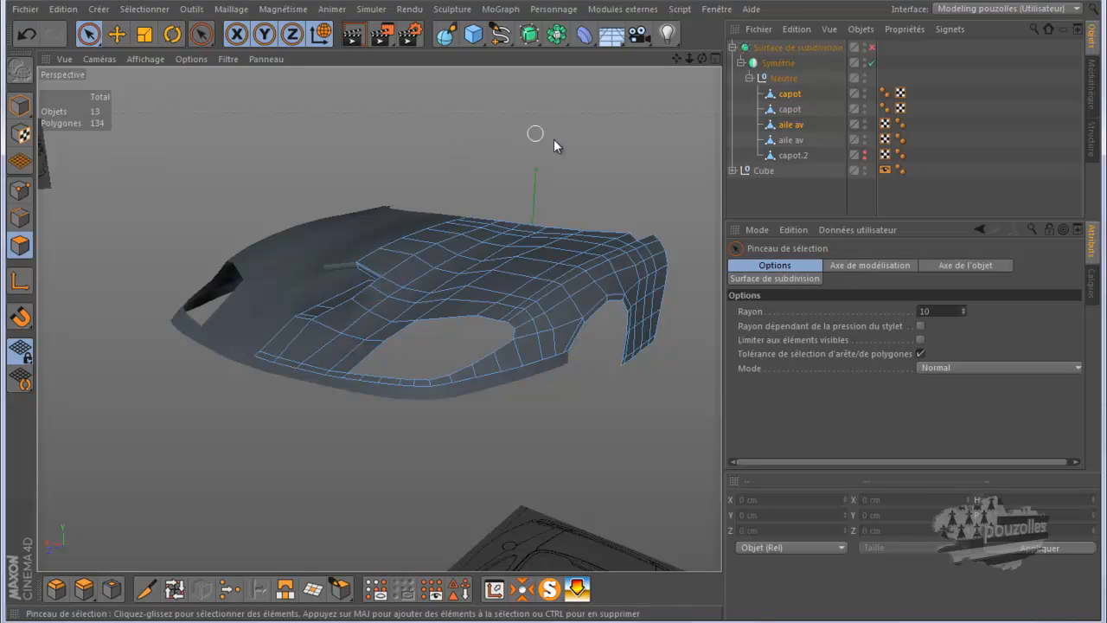
Combine the split-off capot and aile av strips into one object with Connect Objects + Delete.
click(790, 110)
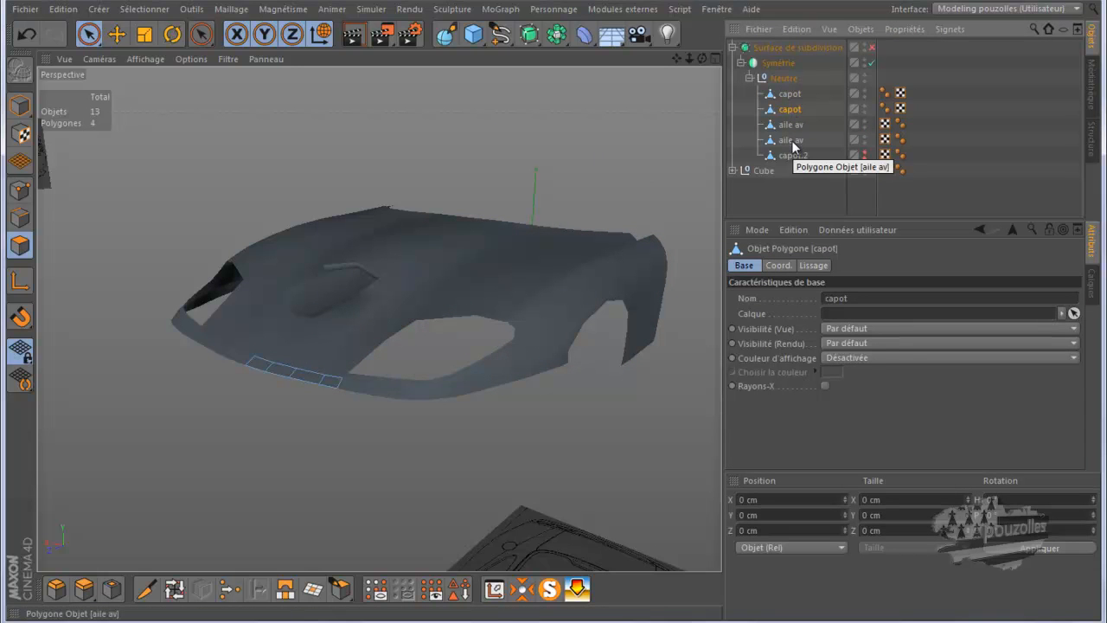
ctrl+click(791, 141)
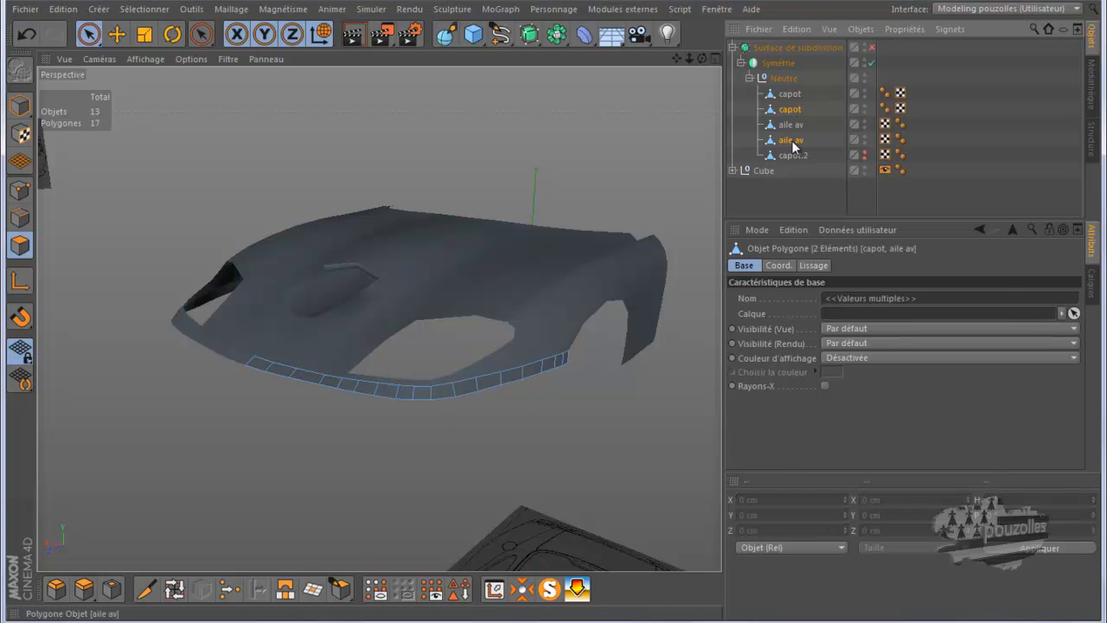
right_click(793, 147)
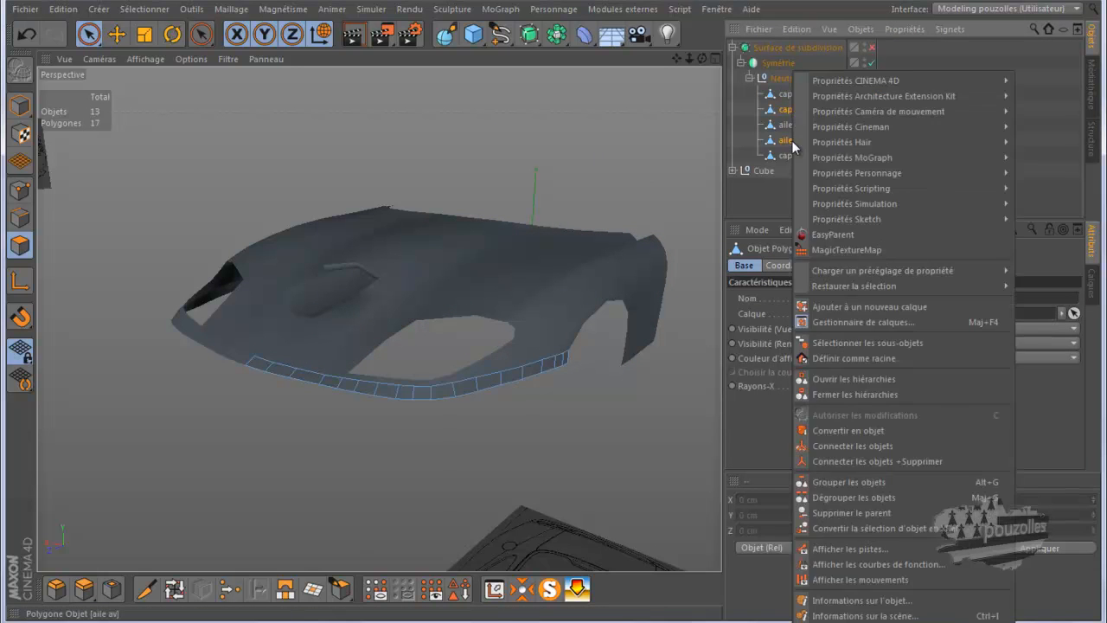
click(878, 461)
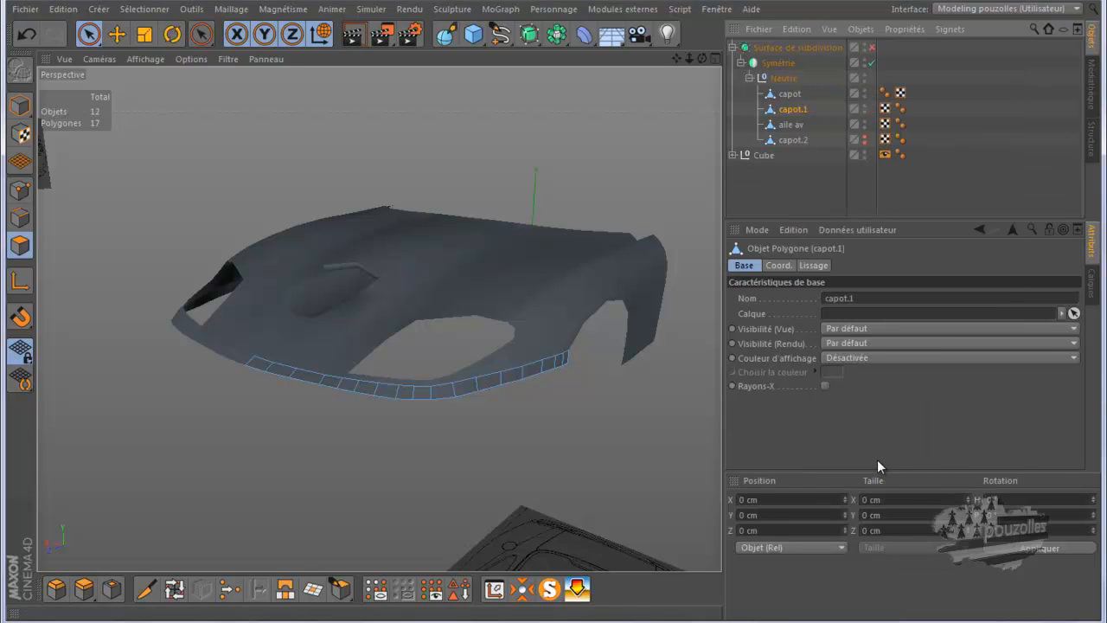
Place the combined strip object below aile av in the hierarchy and rename it "pare choc av".
drag(786, 126, 786, 130)
double_click(787, 128)
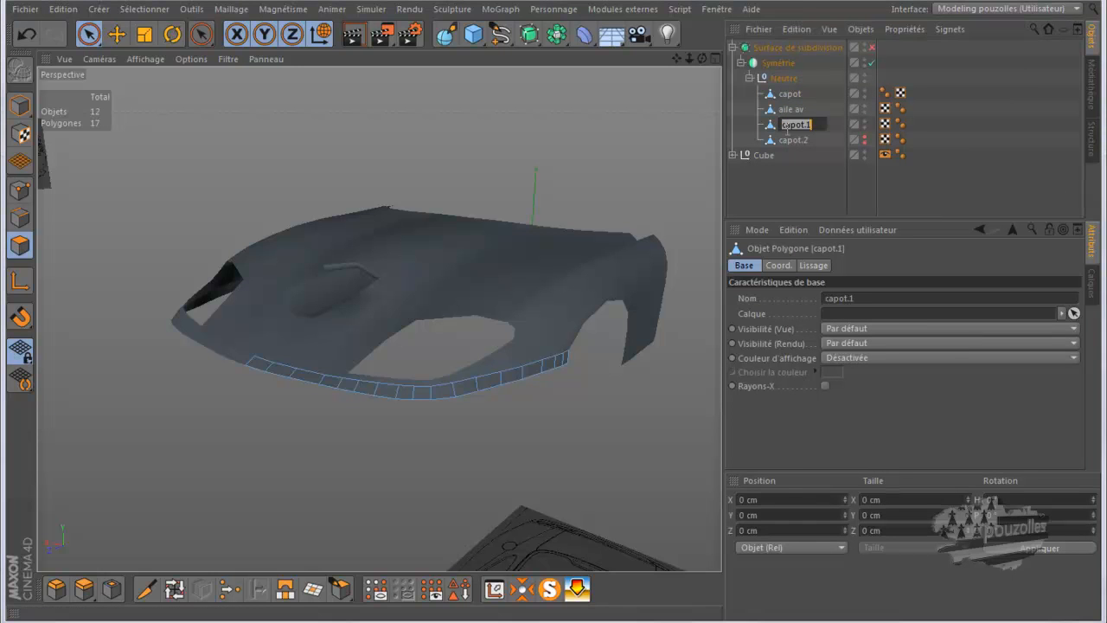
text(p)
text(are choc av)
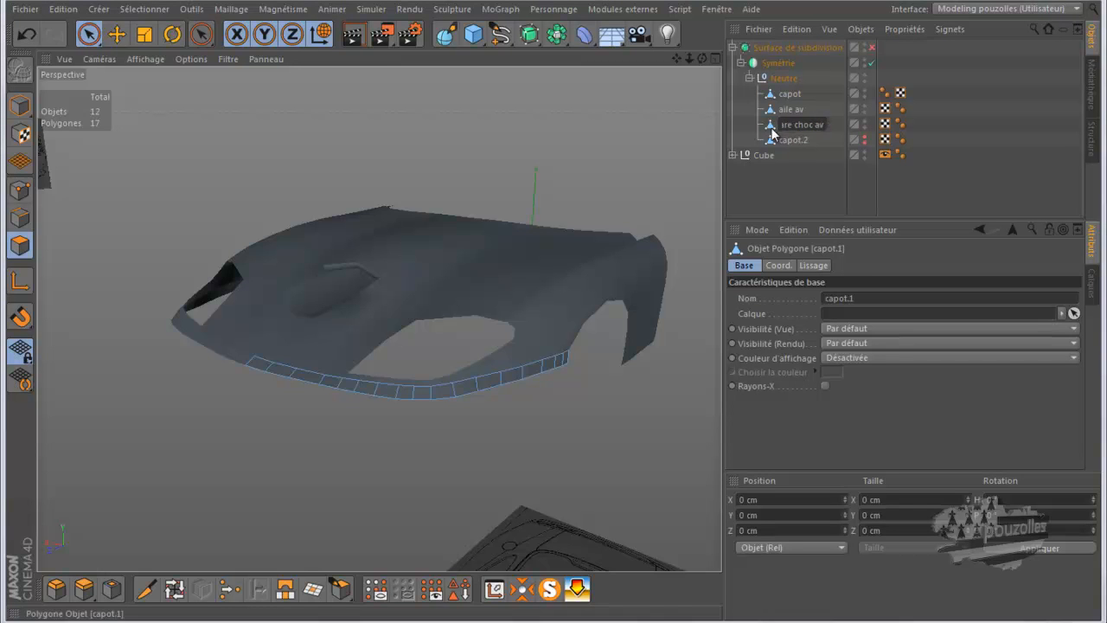
key(Return)
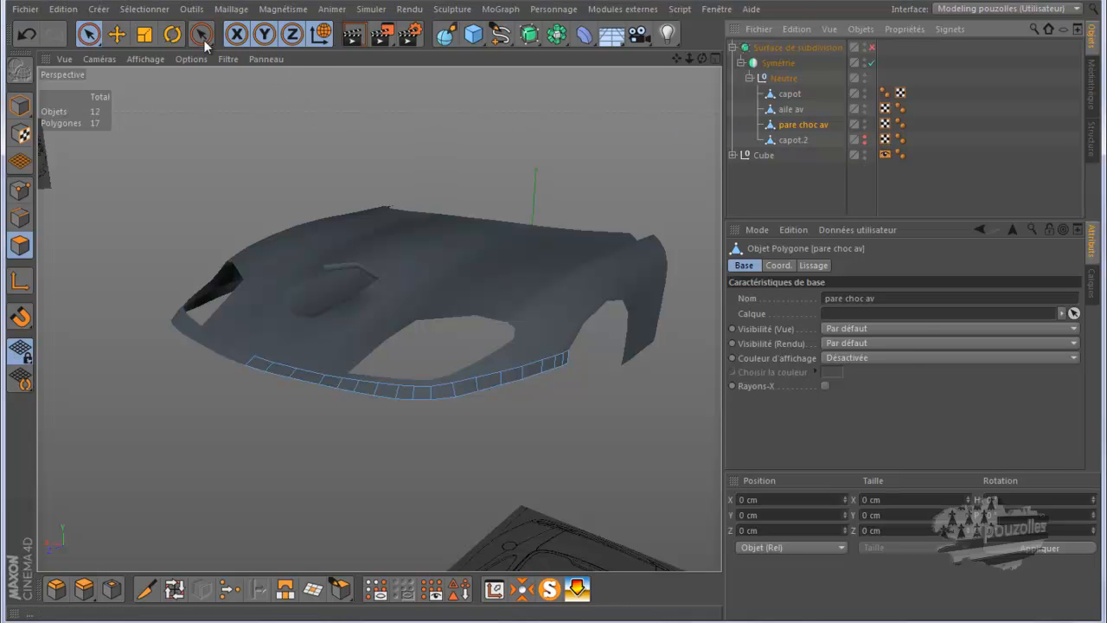
In point mode, weld the two coincident upper points at the former hood and wing seam of the bumper strip.
click(88, 34)
click(19, 189)
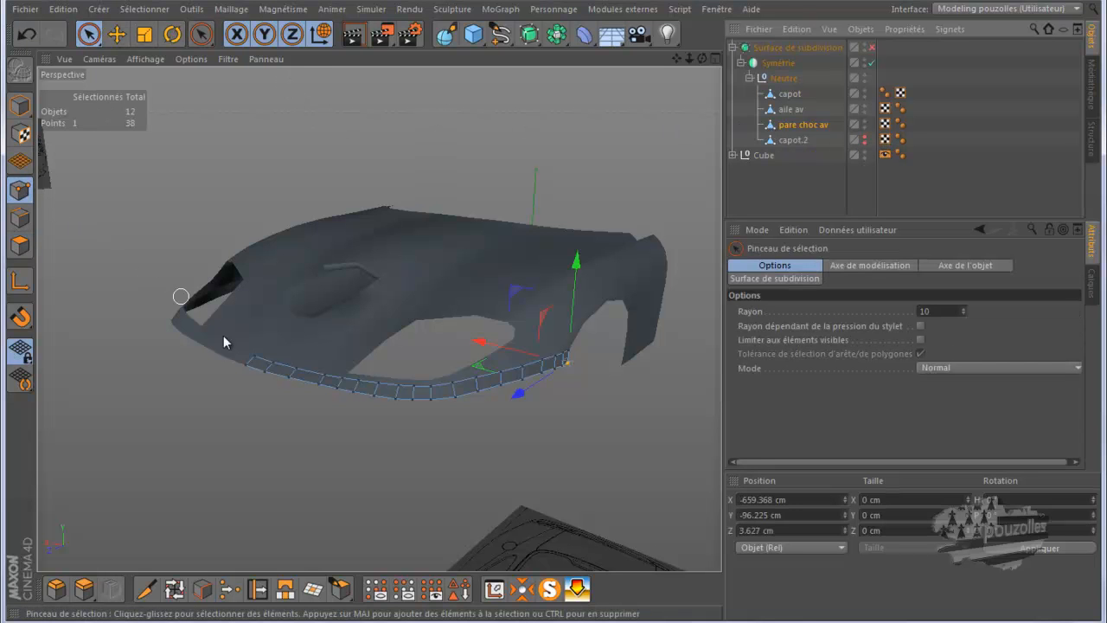
scroll(345, 422, up, 5)
scroll(335, 413, up, 2)
shift+click(329, 306)
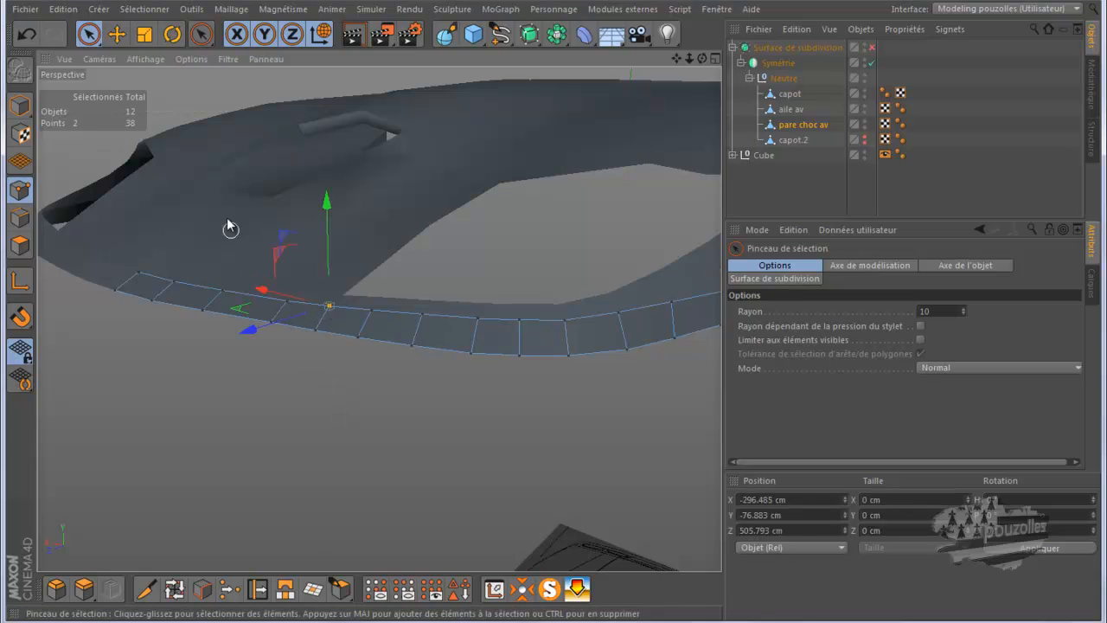
click(229, 591)
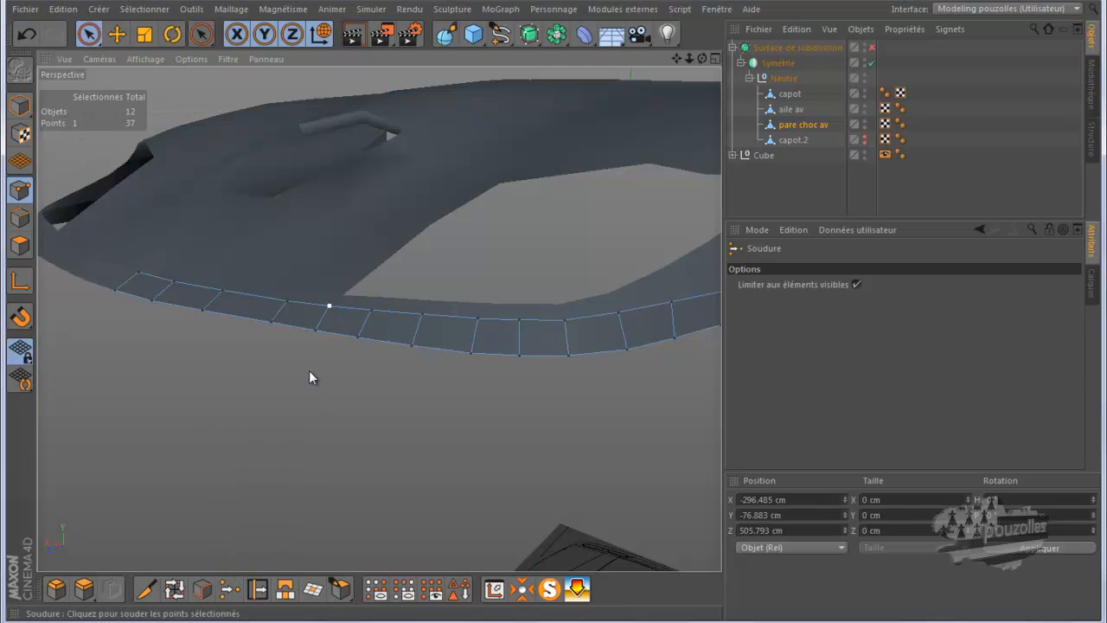
Select the two coincident lower points at the same seam of the bumper strip and weld them.
key(space)
shift+click(316, 331)
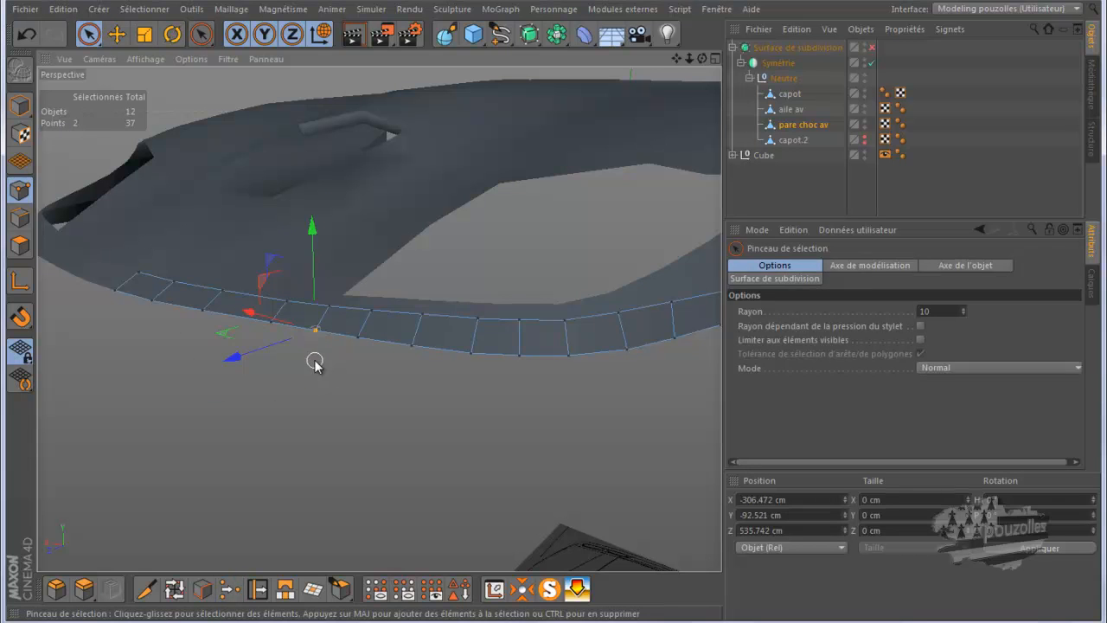
key(space)
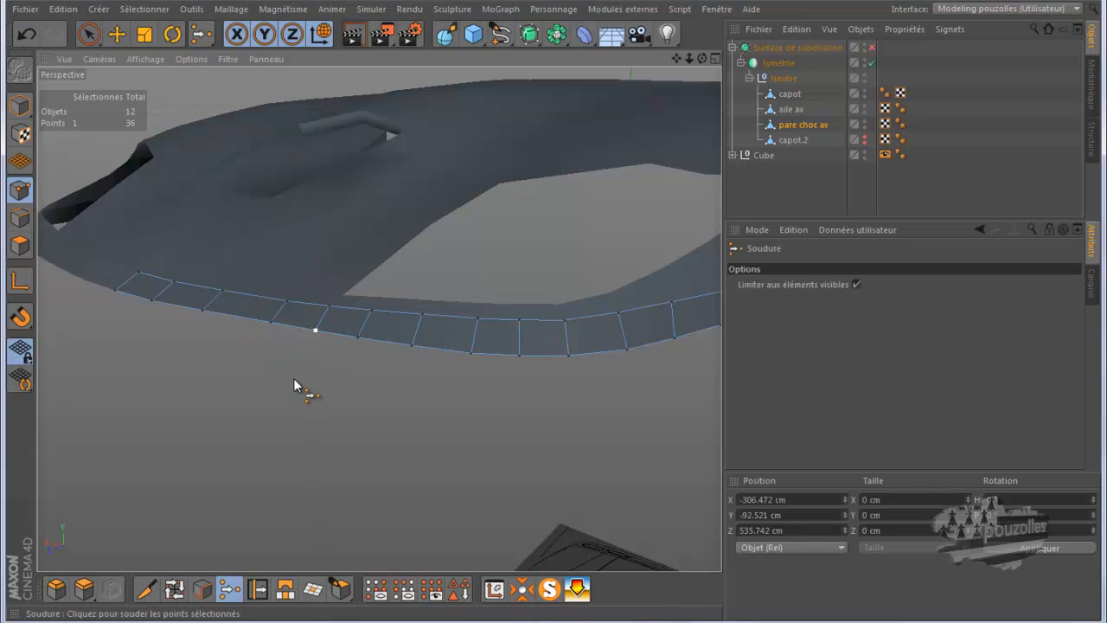
In the side view, shift the rearmost lower points of the bumper strip to fit the blueprint's bumper edge at the wheel arch.
click(117, 34)
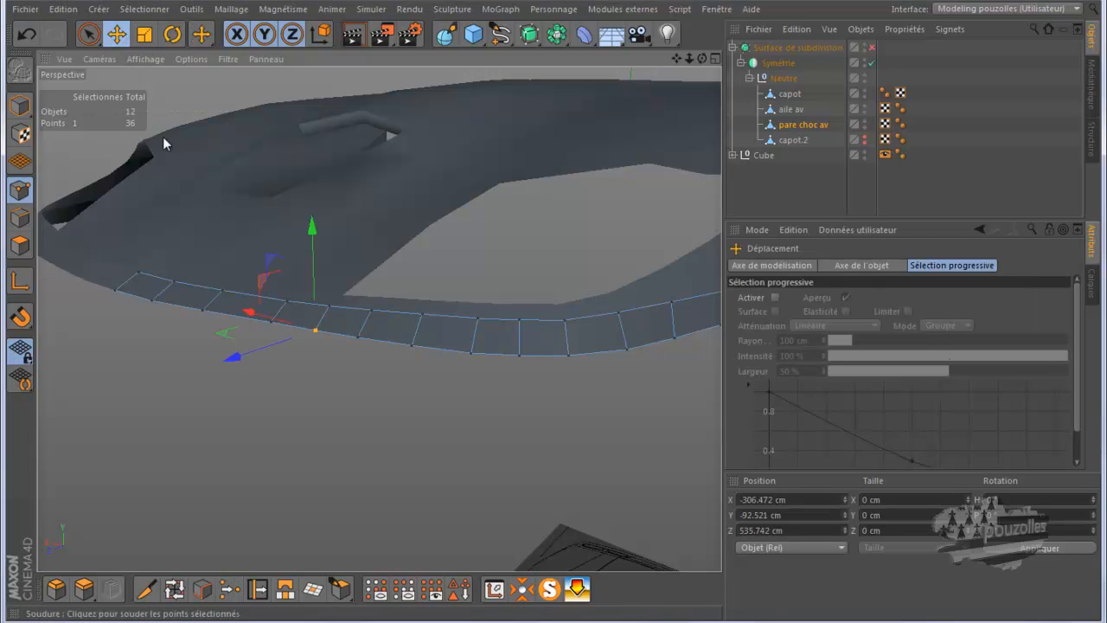
click(285, 390)
middle_click(284, 390)
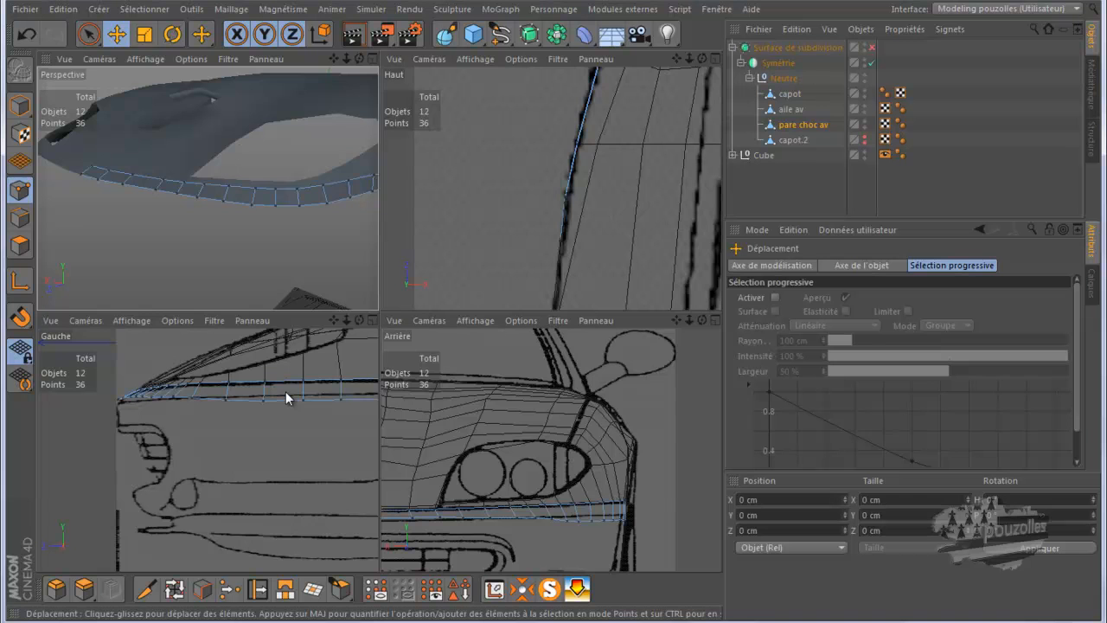
middle_click(286, 395)
scroll(207, 403, down, 3)
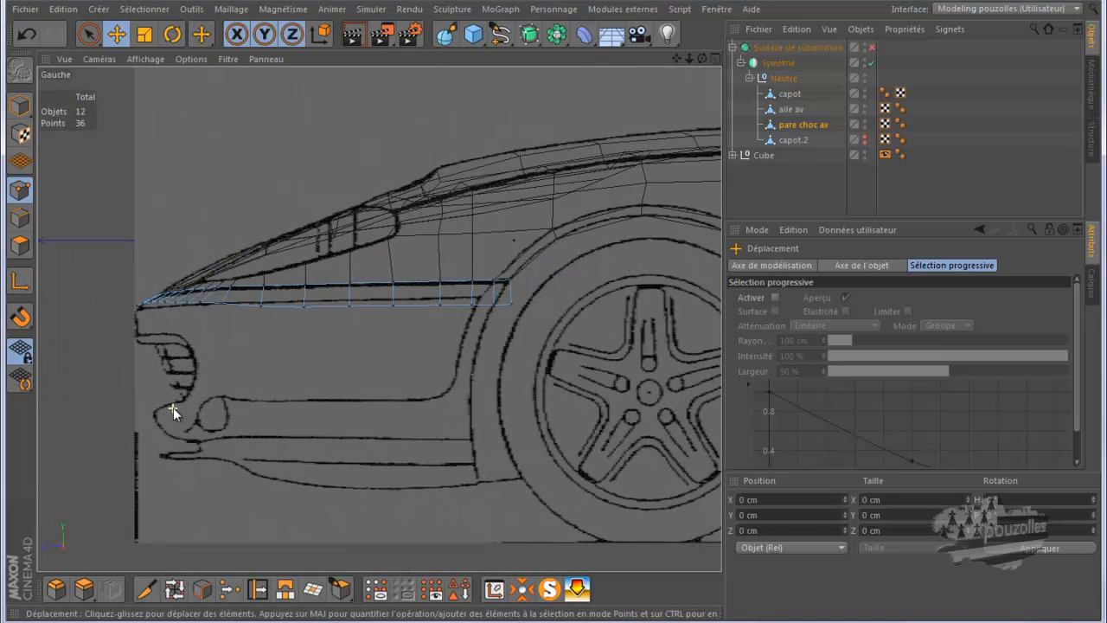
scroll(323, 367, up, 1)
scroll(509, 327, up, 2)
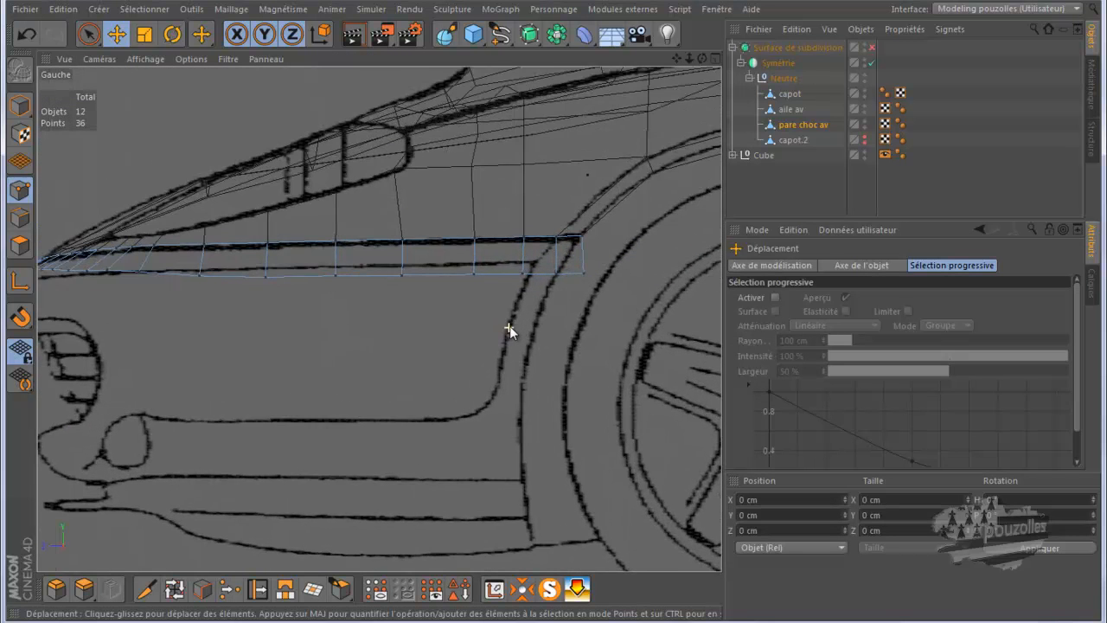
click(88, 33)
drag(599, 265, 524, 265)
drag(621, 200, 597, 199)
Align the next four lower points of the strip, working forward from the wheel arch, with the blueprint's lower bumper line.
click(464, 268)
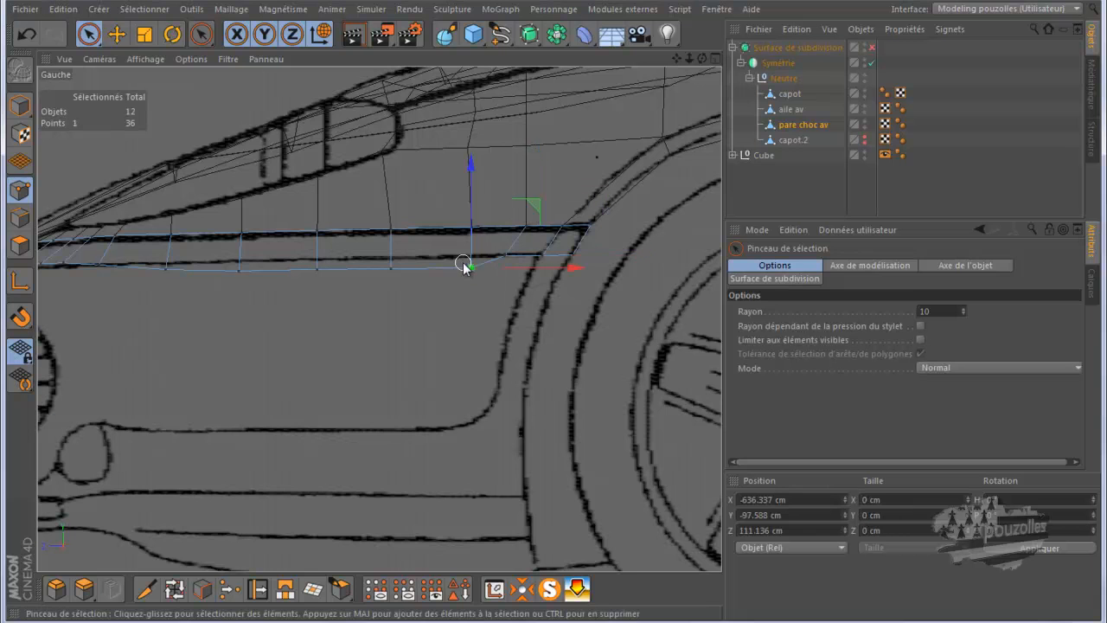
drag(470, 228, 470, 216)
drag(497, 261, 557, 255)
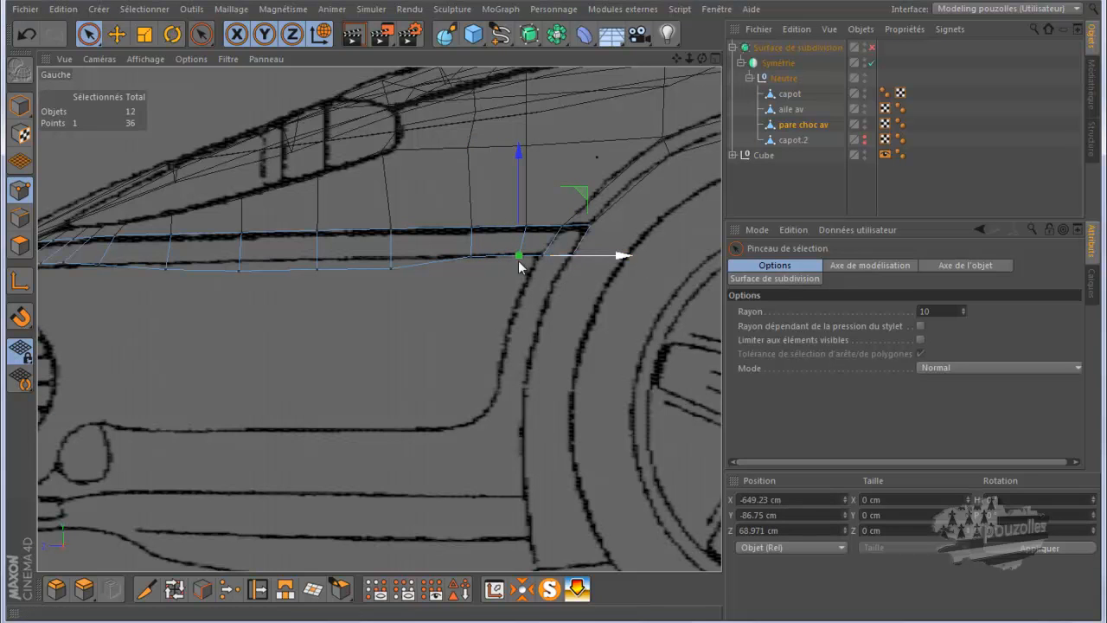
click(396, 266)
drag(391, 230, 391, 222)
click(316, 269)
drag(318, 216, 318, 208)
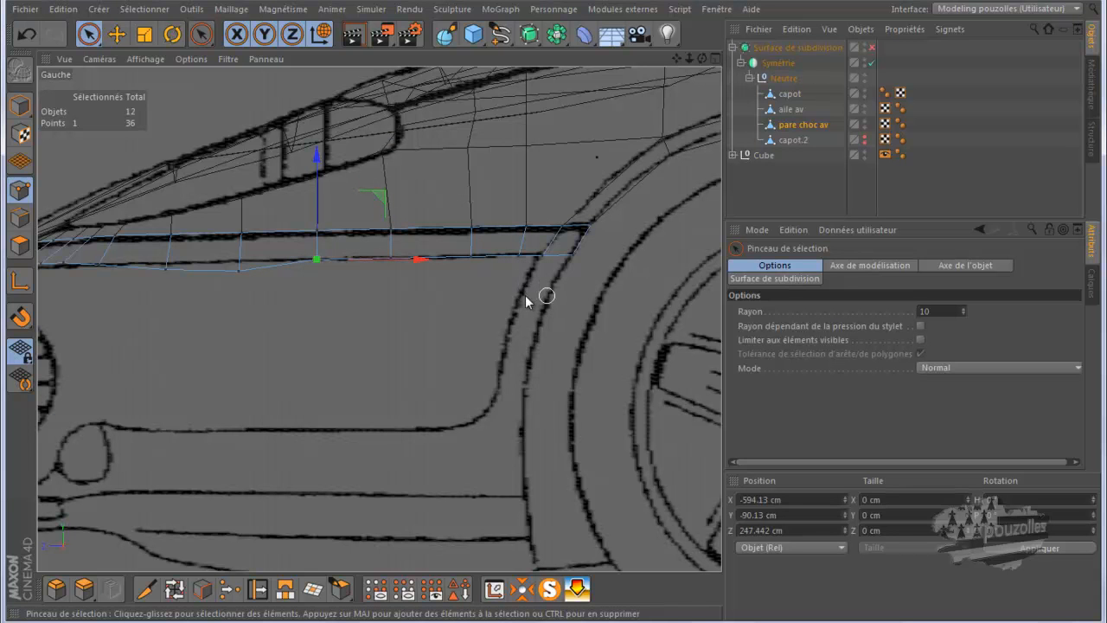
Raise the next two lower points in the middle of the bumper strip onto the blueprint's lower line.
scroll(620, 277, down, 4)
scroll(422, 324, down, 1)
scroll(362, 311, up, 4)
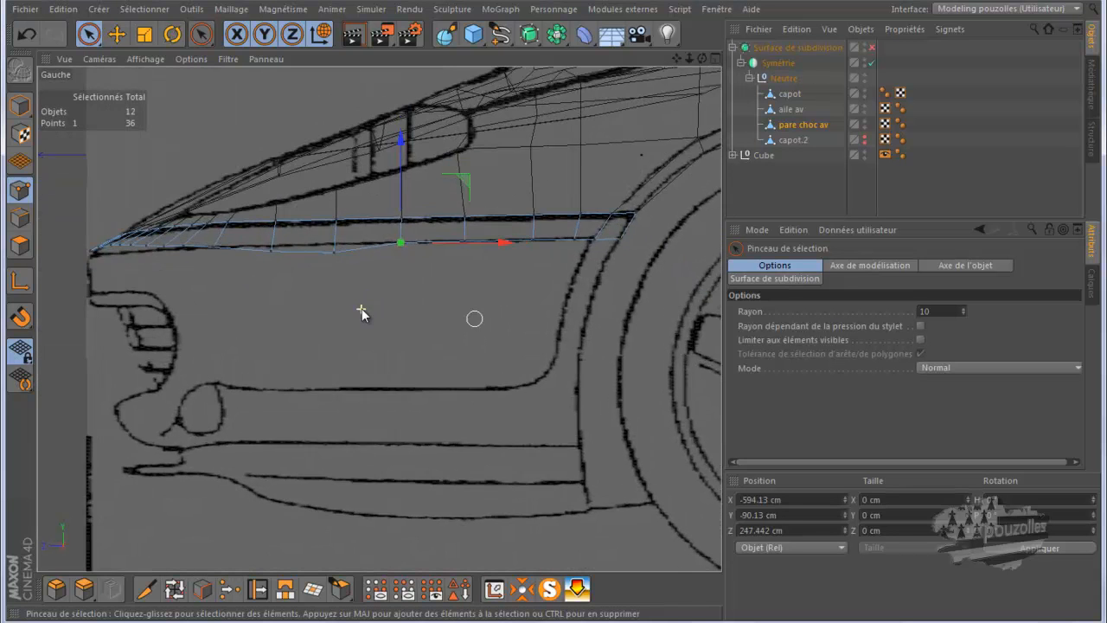
scroll(205, 232, up, 1)
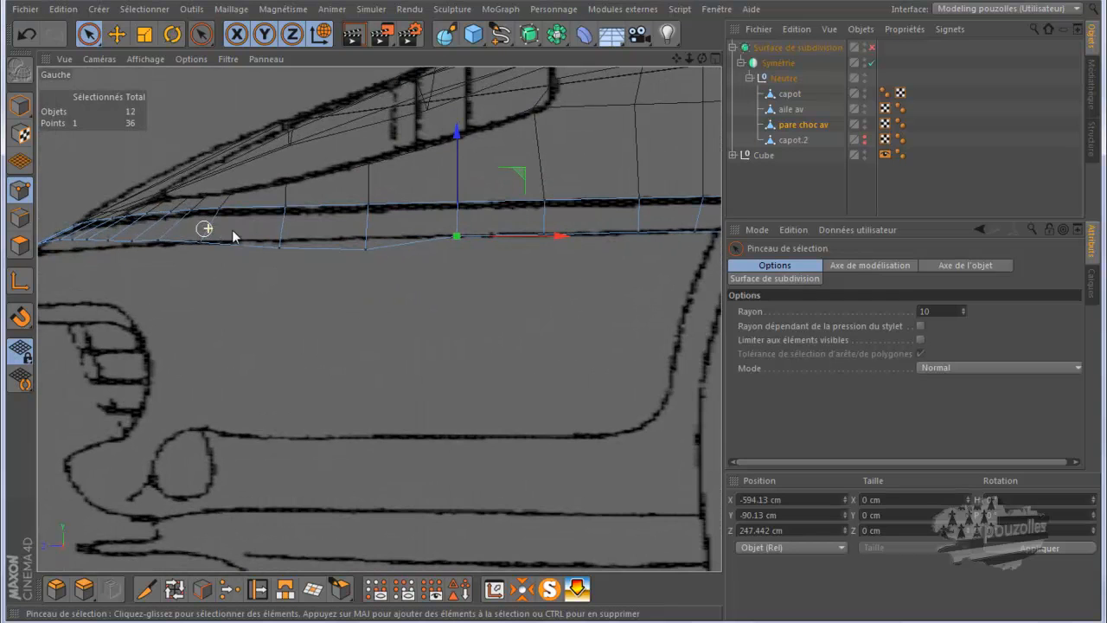
click(362, 250)
drag(364, 211, 366, 204)
click(279, 248)
drag(281, 228, 281, 221)
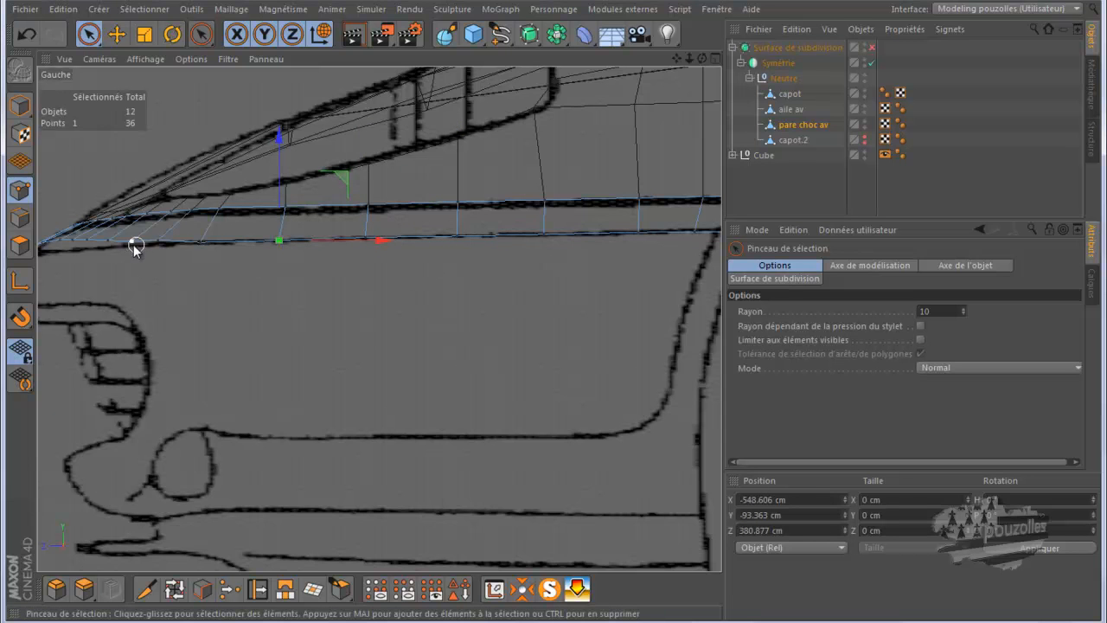
Lower two lower strip points below the headlight onto the blueprint line, to Y about -96.4 cm and -95.6 cm.
scroll(69, 254, up, 4)
scroll(100, 256, up, 1)
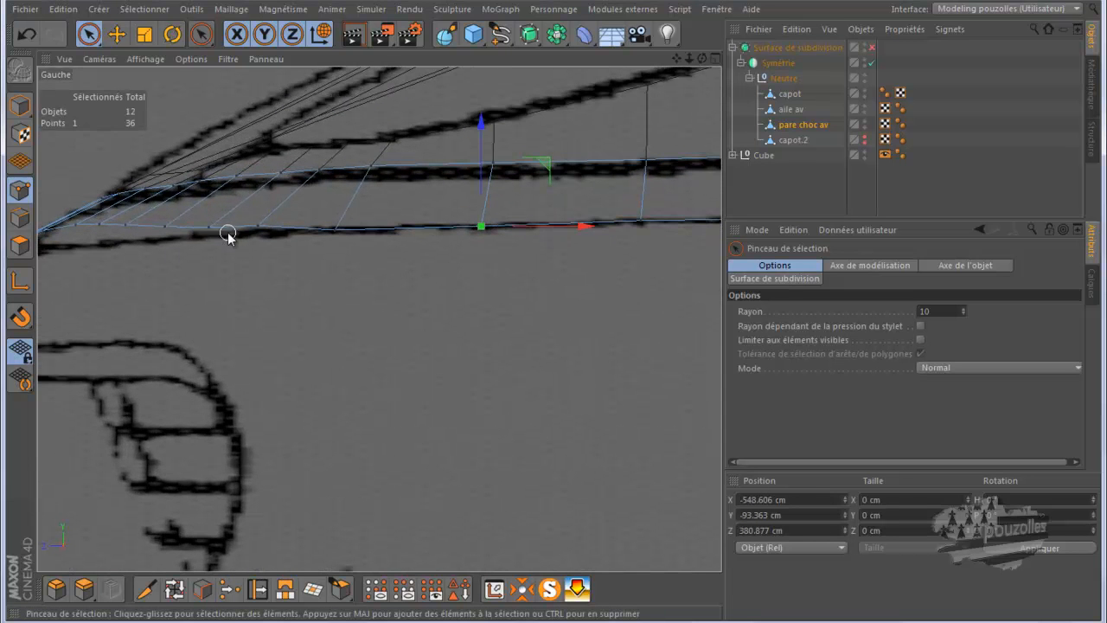
click(260, 226)
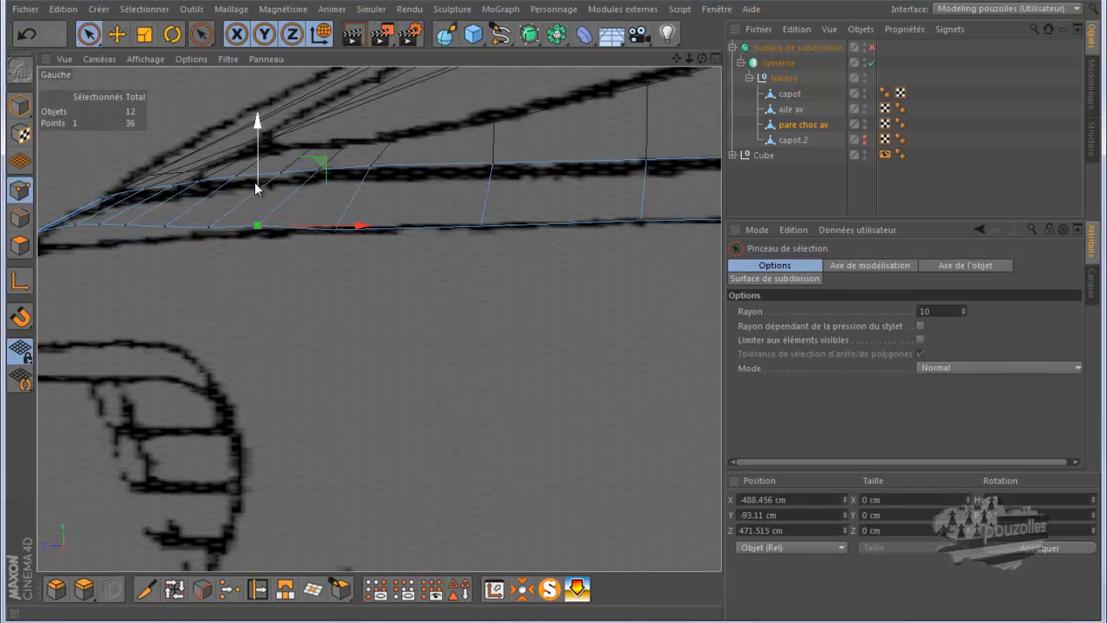
drag(258, 183, 259, 188)
click(209, 228)
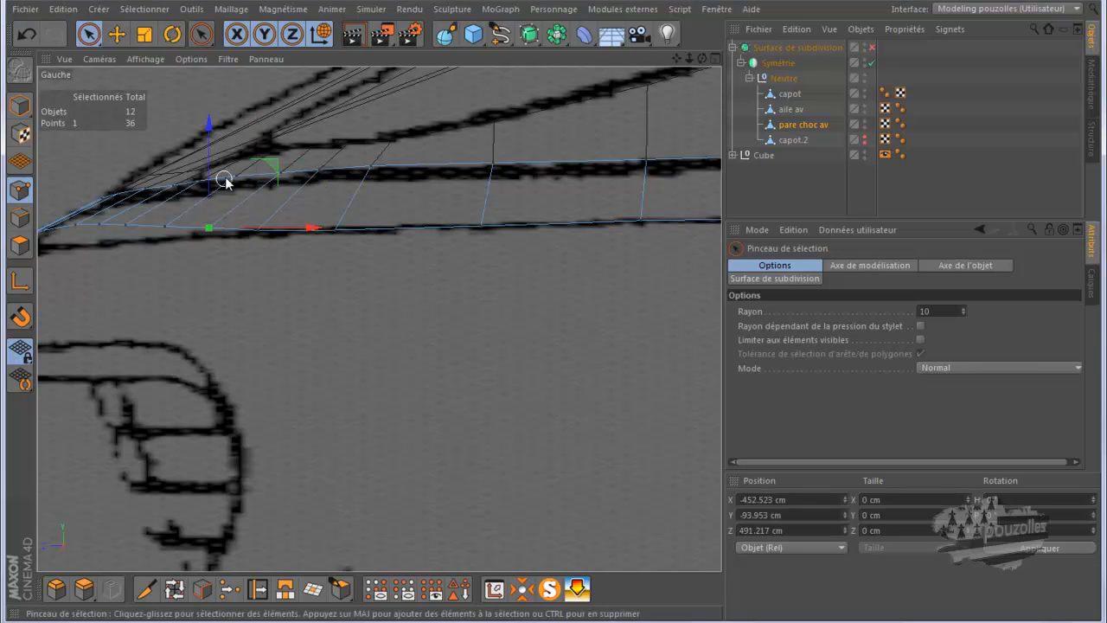
drag(212, 175, 212, 184)
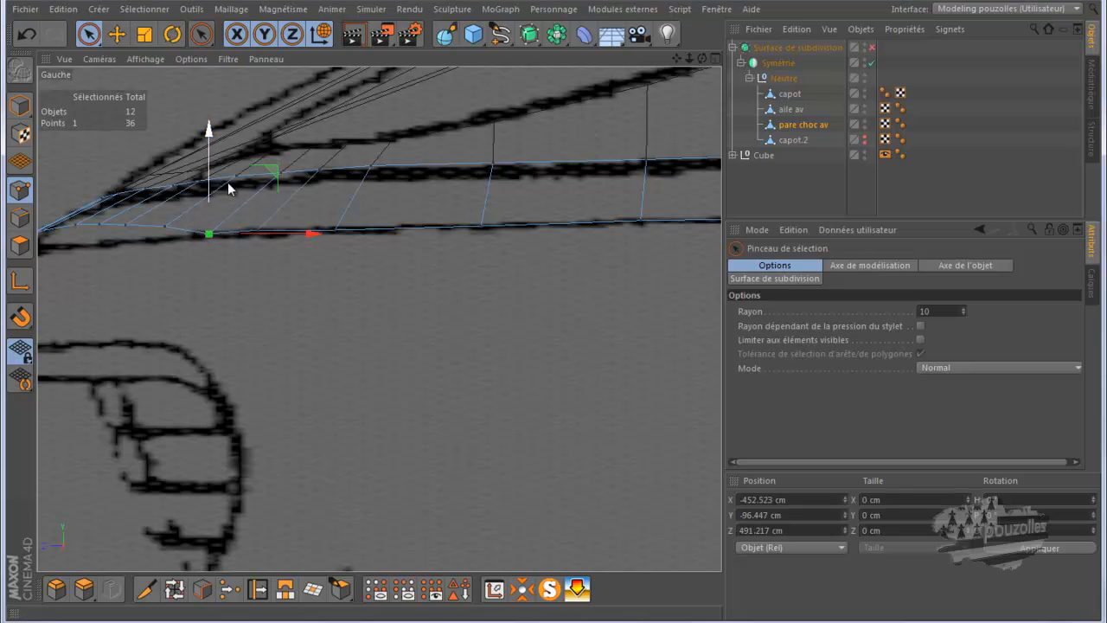
click(257, 230)
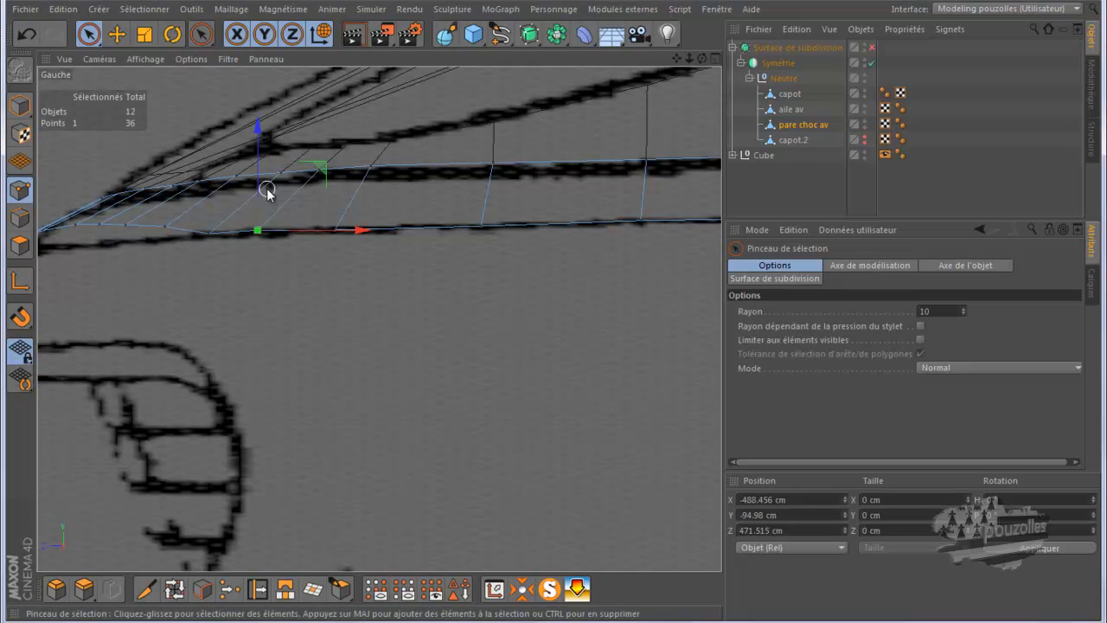
drag(261, 189, 260, 186)
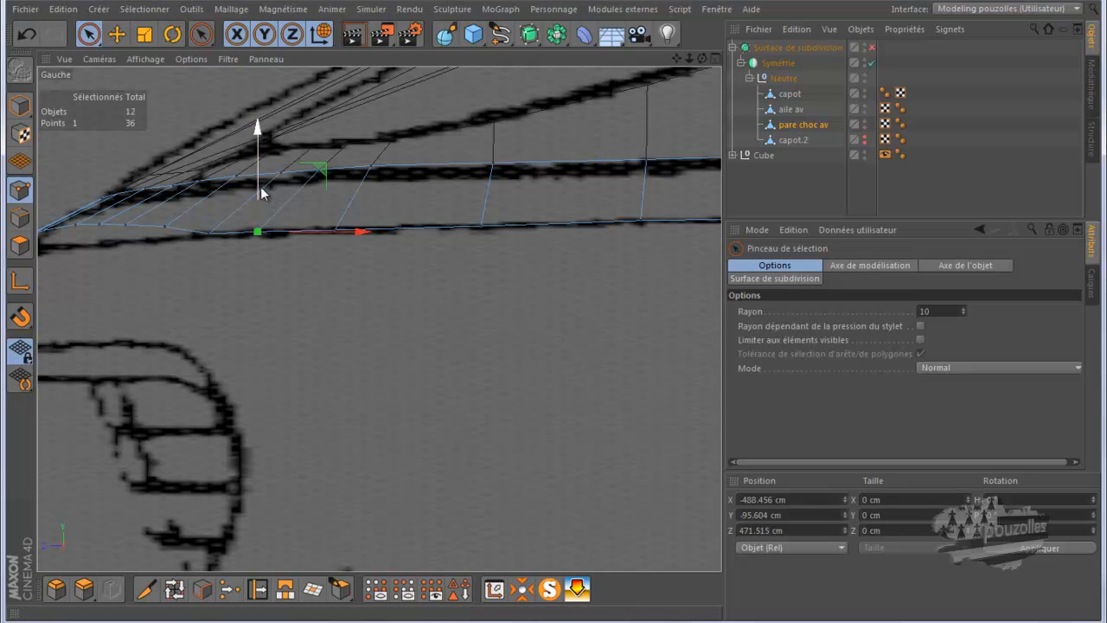
Lower the next three lower points toward the nose onto the blueprint's bumper line, to Y about -97 to -98 cm.
drag(672, 57, 1002, 56)
scroll(505, 248, up, 5)
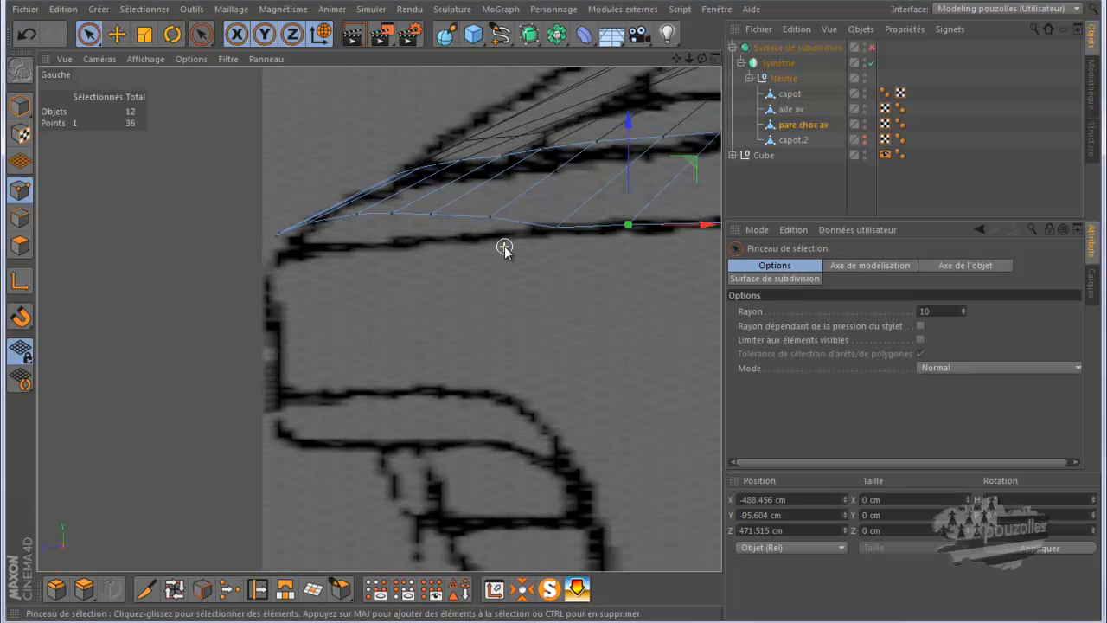
click(490, 215)
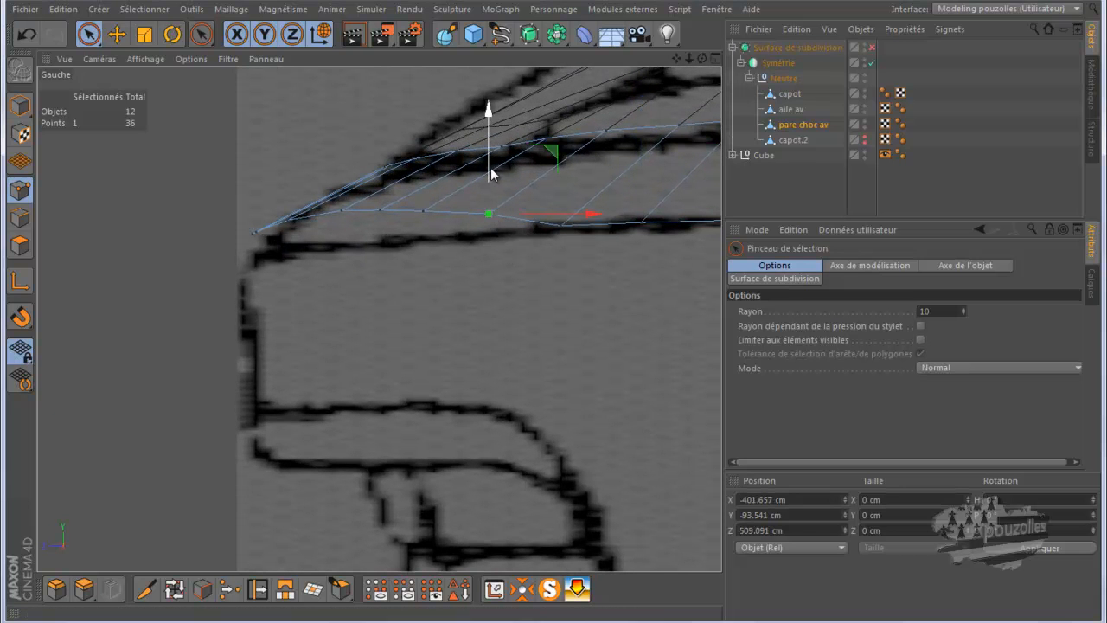
drag(488, 171, 491, 185)
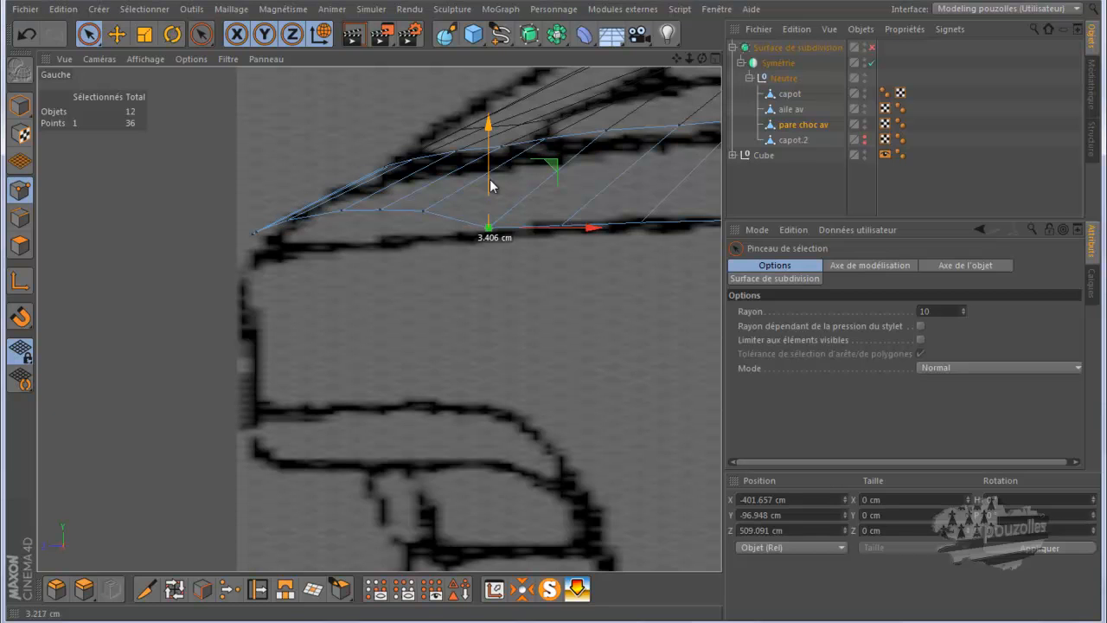
click(423, 210)
drag(423, 173, 423, 192)
click(381, 209)
drag(381, 166, 380, 188)
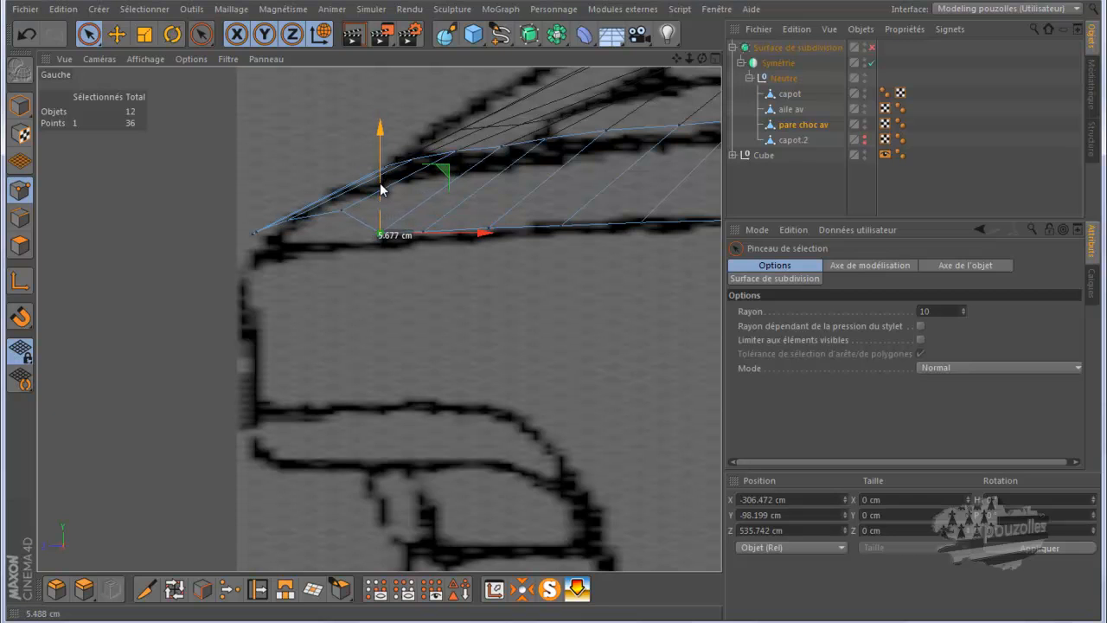
drag(381, 188, 381, 187)
Level the remaining lower points up to the nose tip at Y about -98 cm and clear the selection.
click(338, 211)
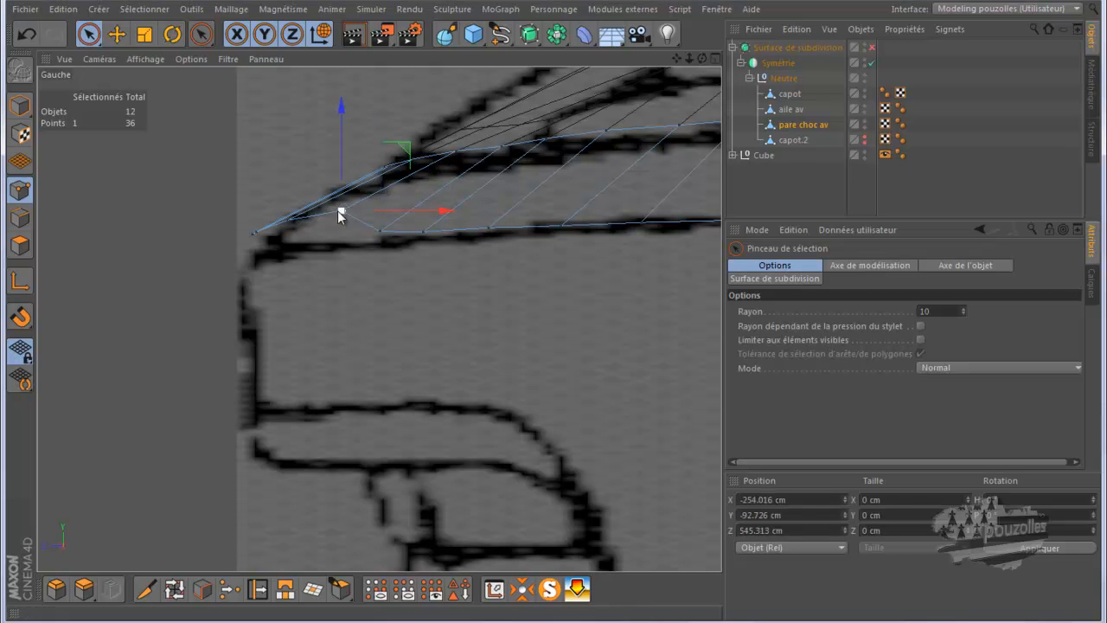
drag(342, 152, 340, 183)
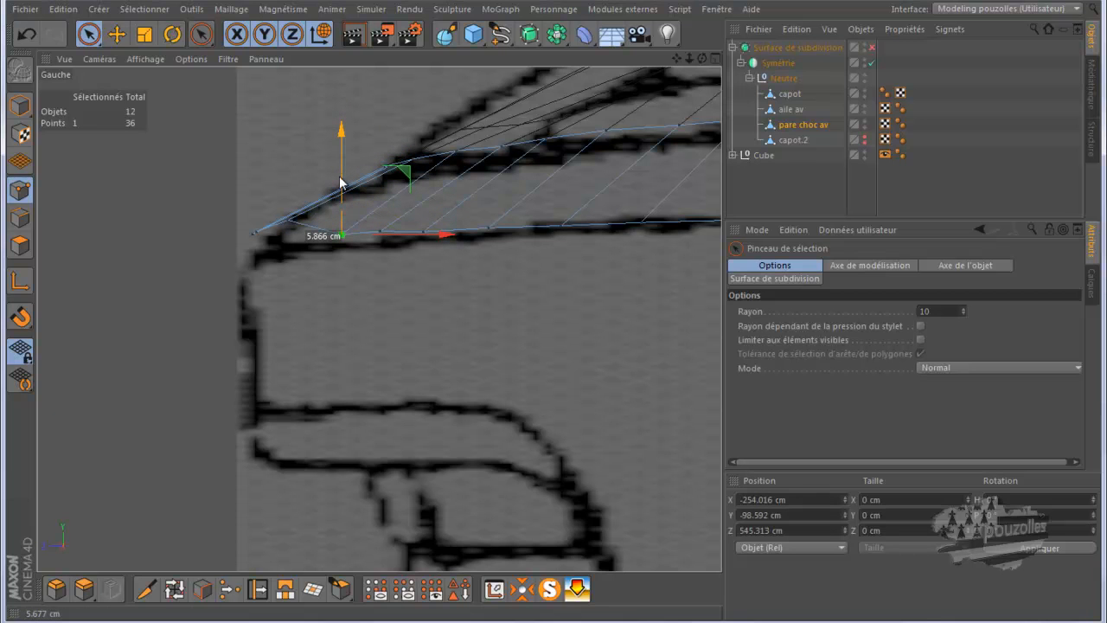
mouse_move(341, 182)
mouse_down()
mouse_move(288, 180)
mouse_move(285, 191)
mouse_up()
click(288, 220)
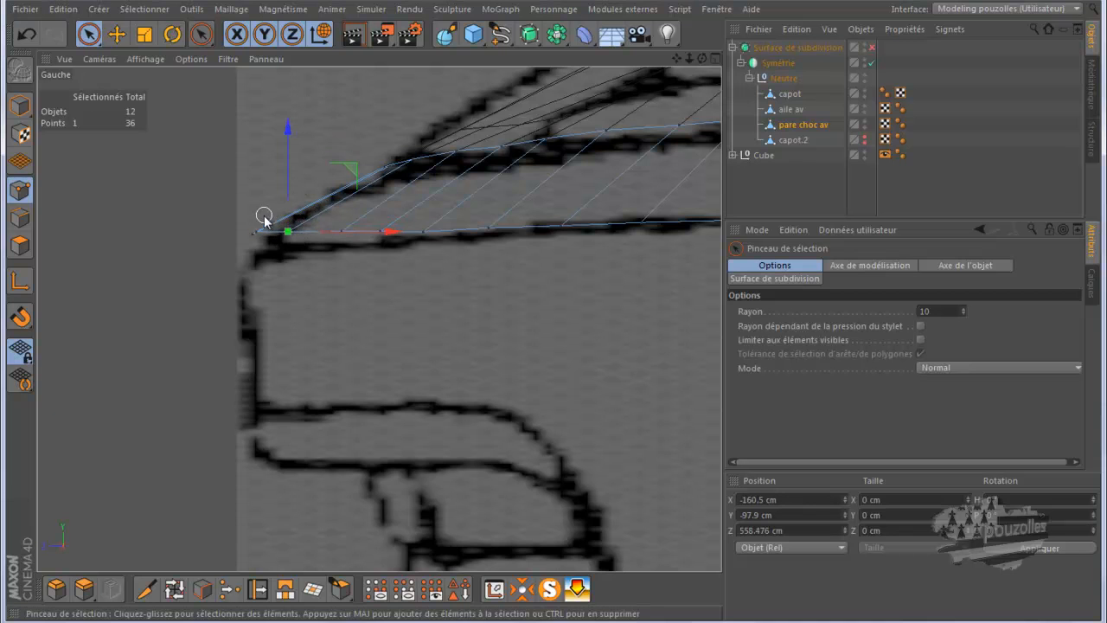
click(261, 226)
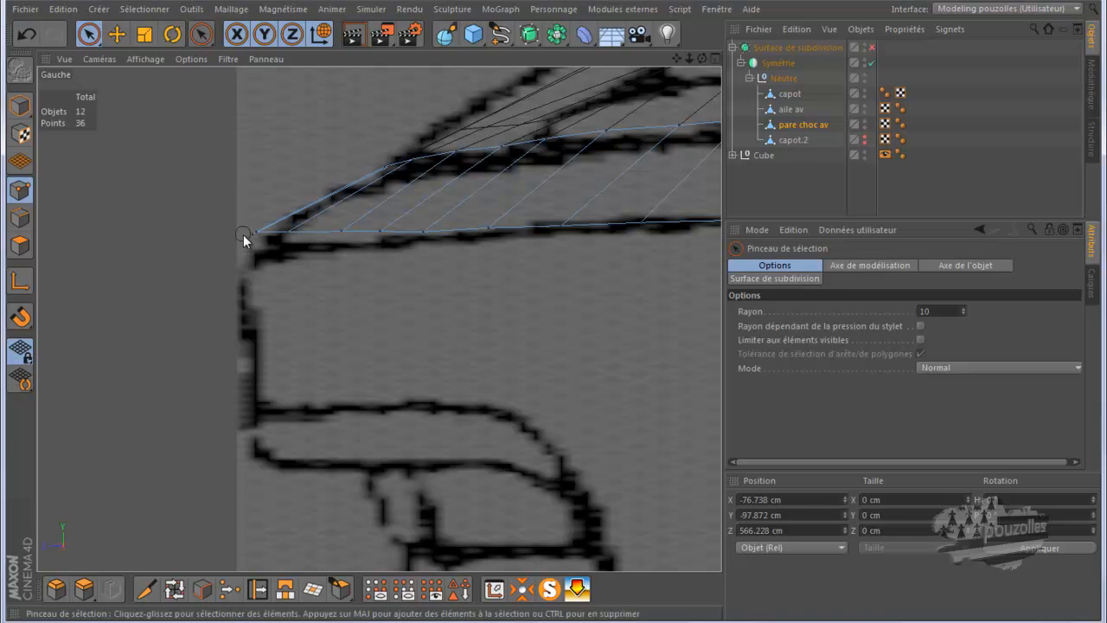
drag(250, 239, 251, 204)
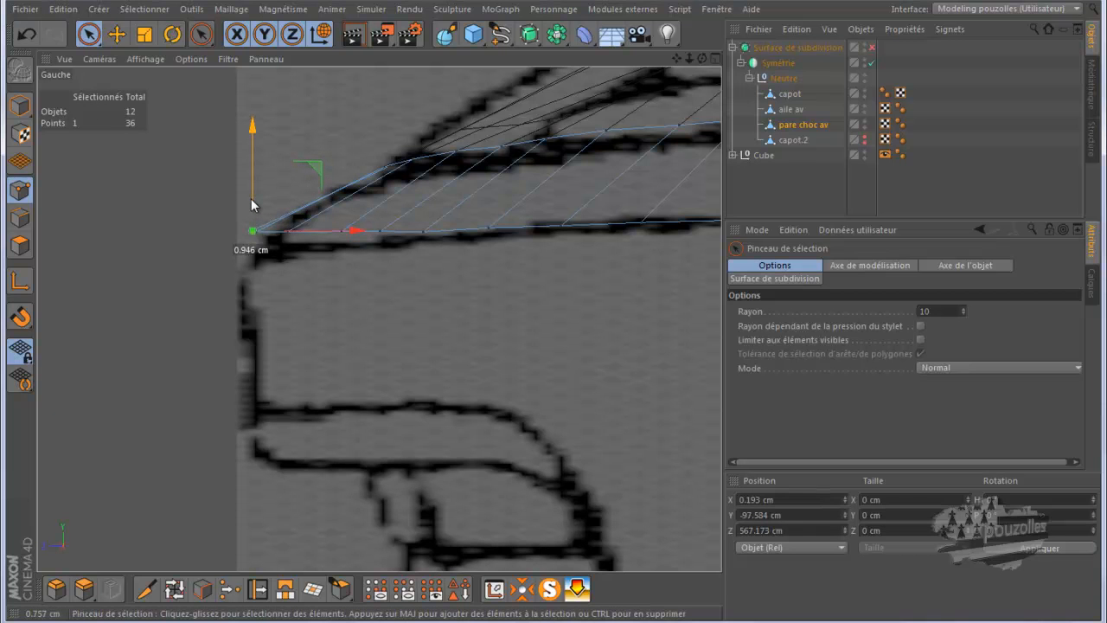
click(202, 232)
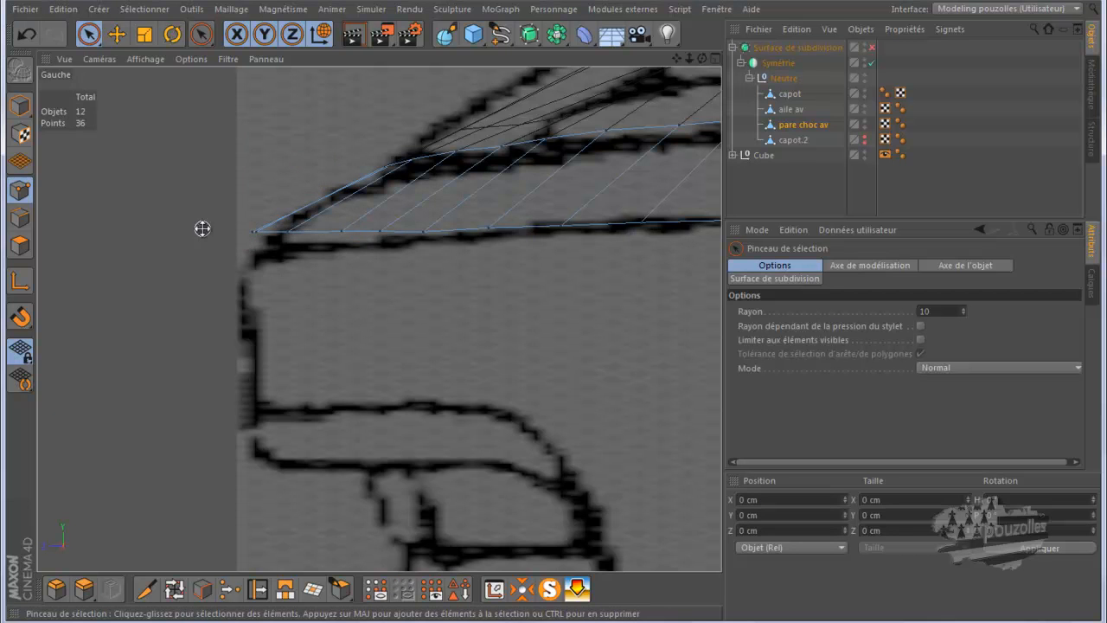
In the rear view, raise two lower strip points below the headlight's inner end onto the blueprint line, the second to Y about -96.8 cm.
middle_click(202, 230)
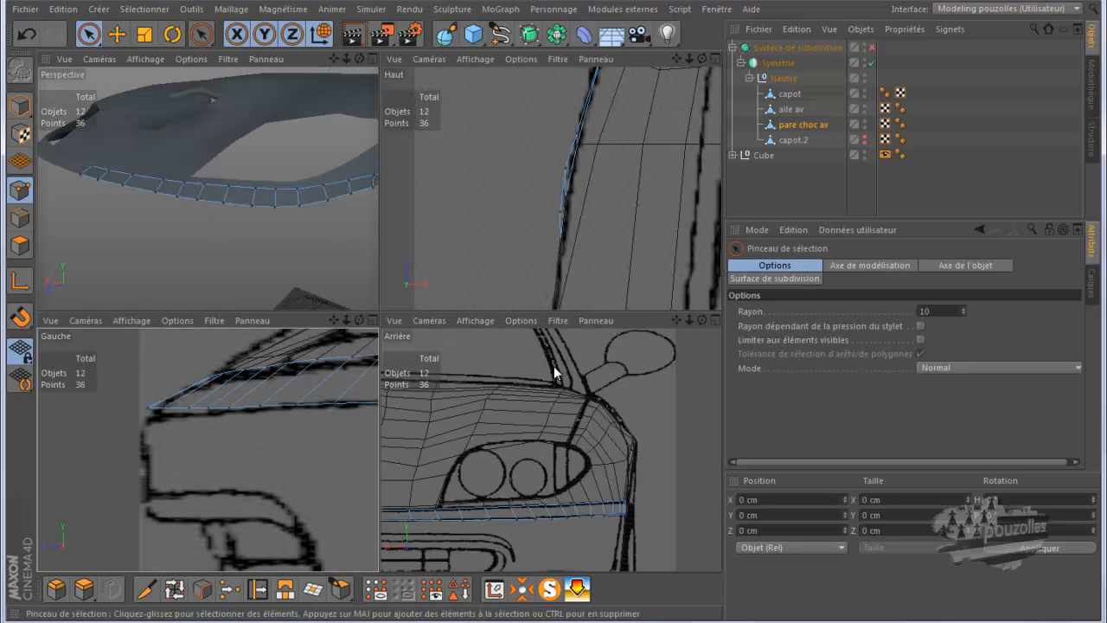
middle_click(564, 379)
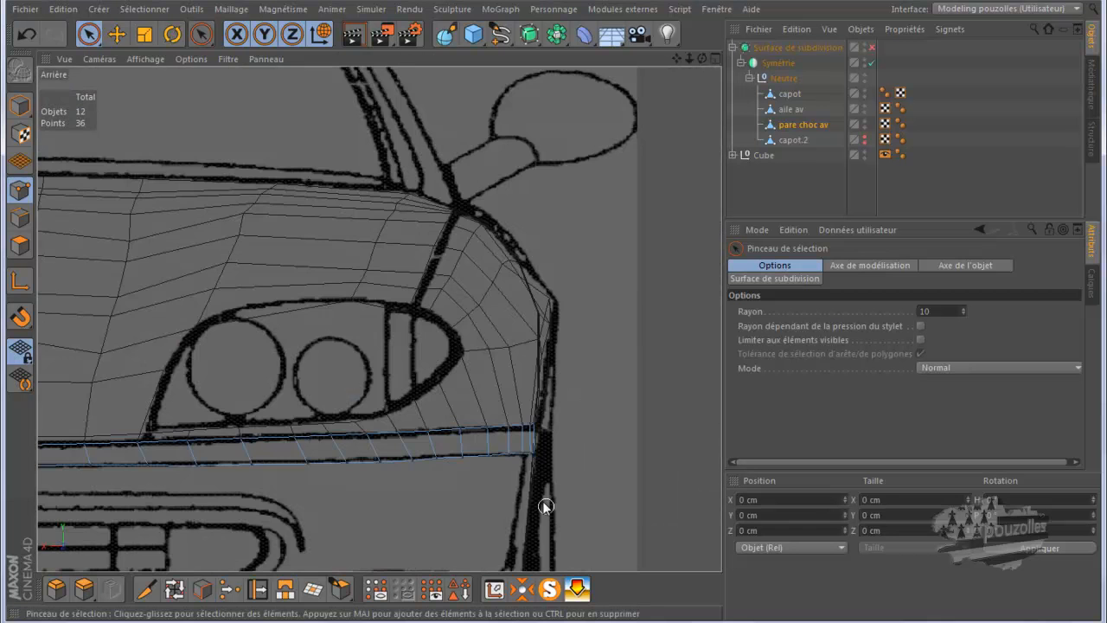
scroll(534, 489, up, 5)
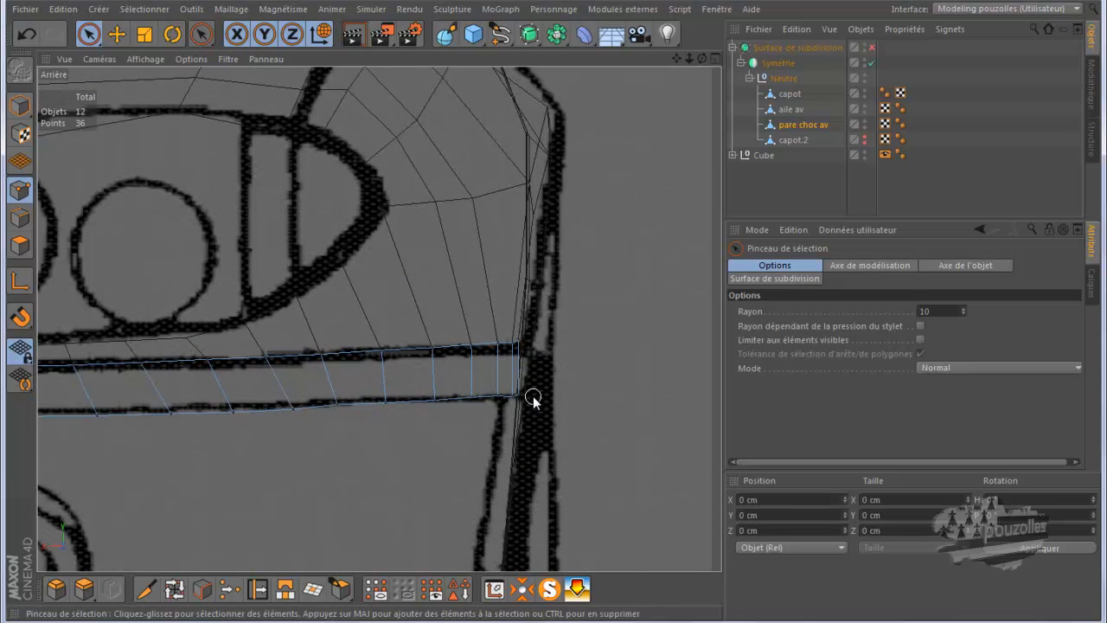
scroll(406, 430, down, 2)
scroll(490, 437, up, 2)
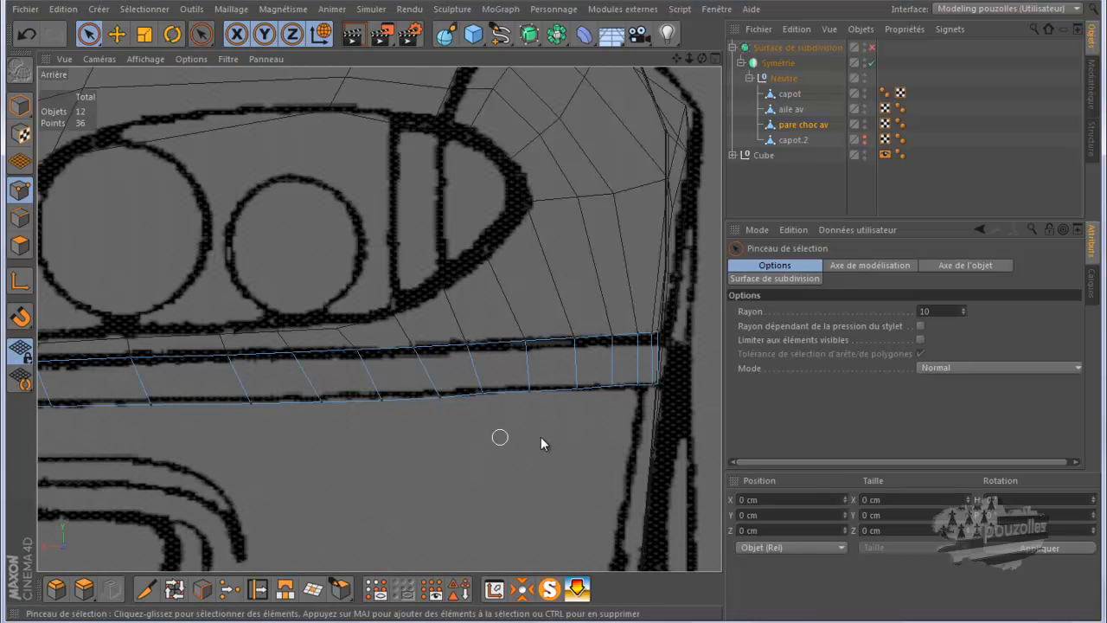
scroll(508, 439, down, 2)
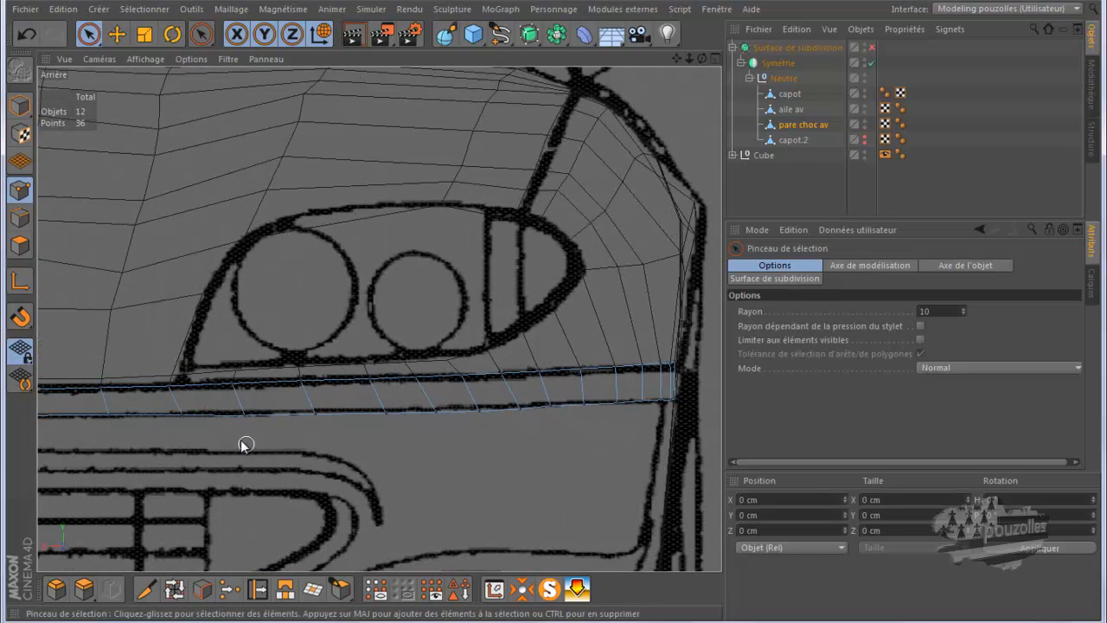
scroll(242, 441, up, 3)
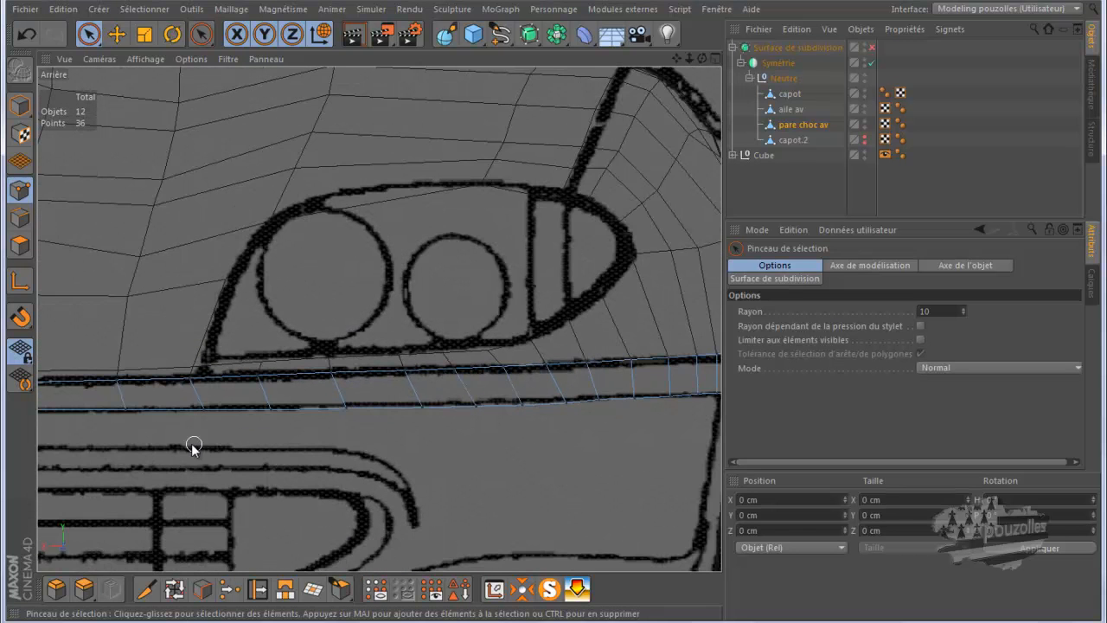
scroll(173, 436, up, 2)
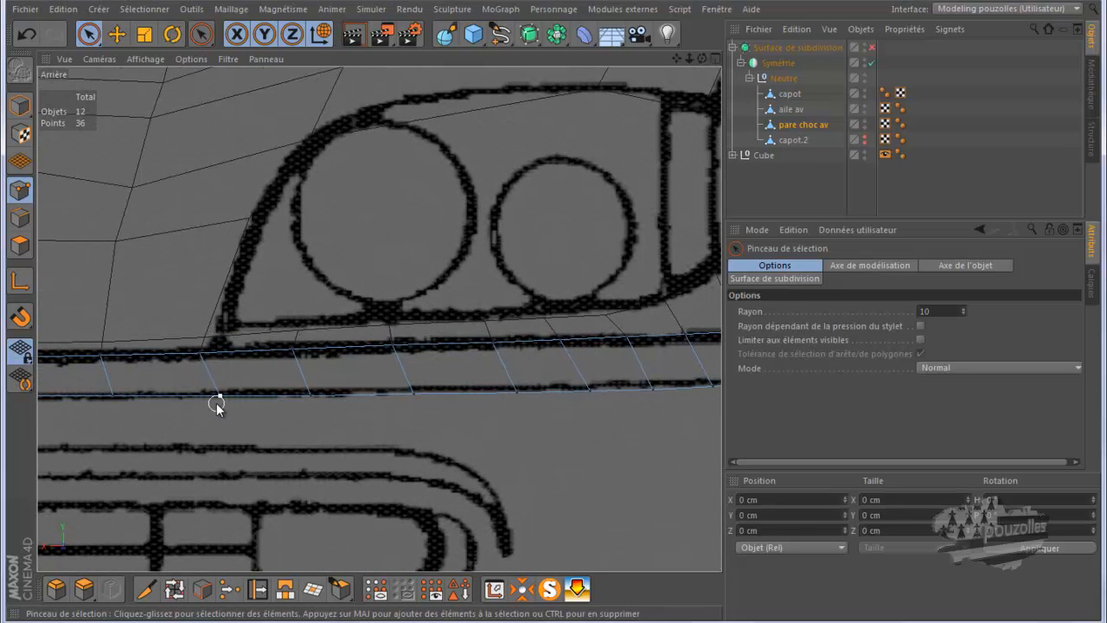
click(218, 398)
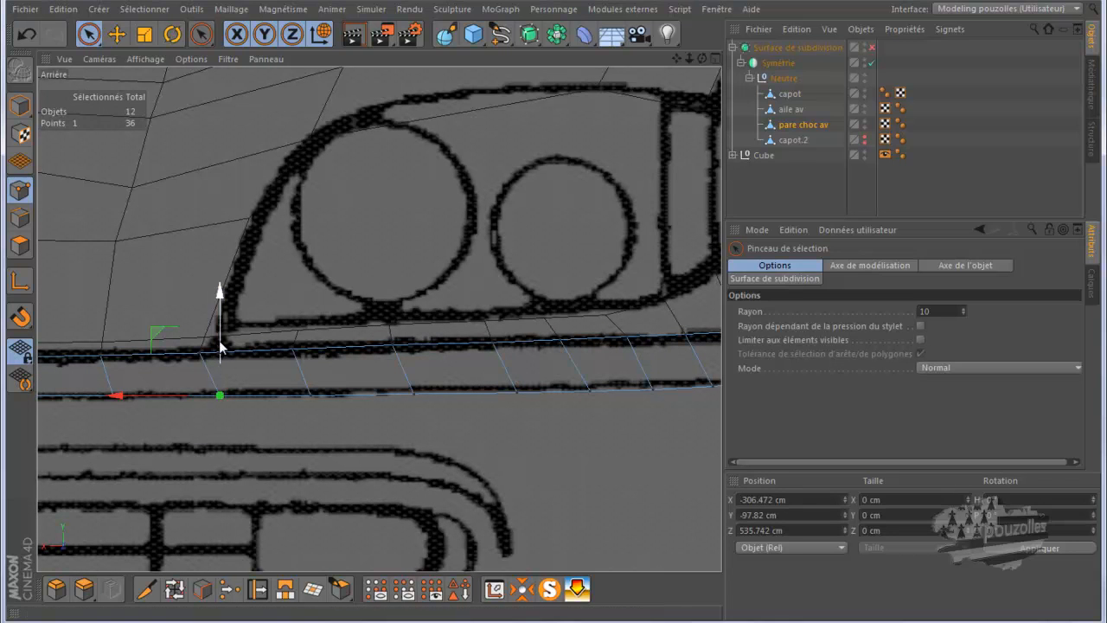
drag(219, 344, 220, 340)
click(313, 397)
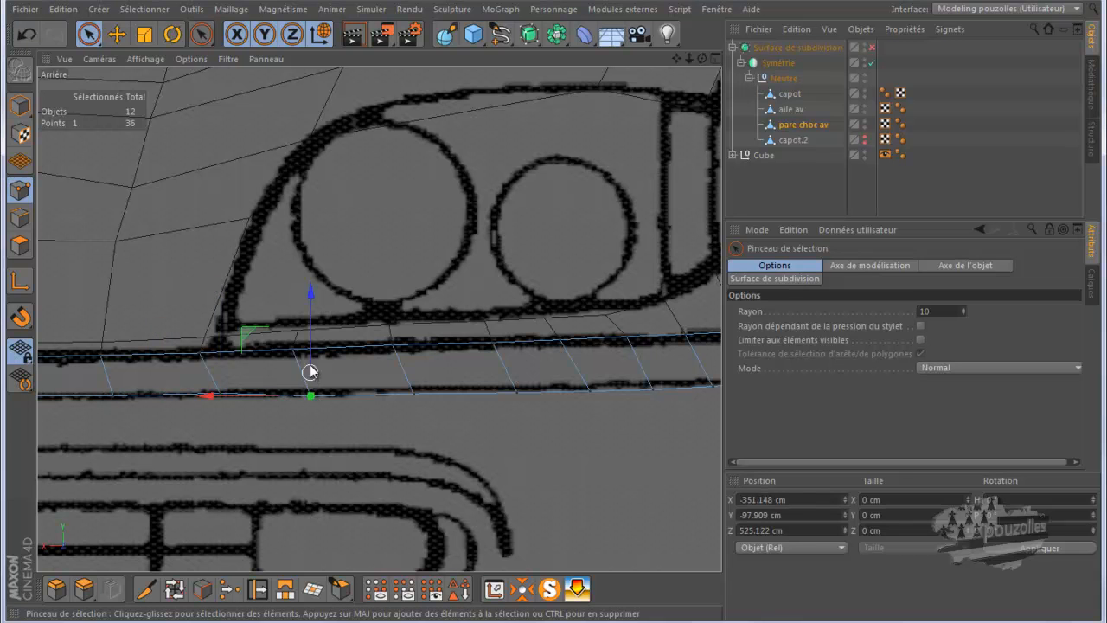
drag(310, 365, 309, 361)
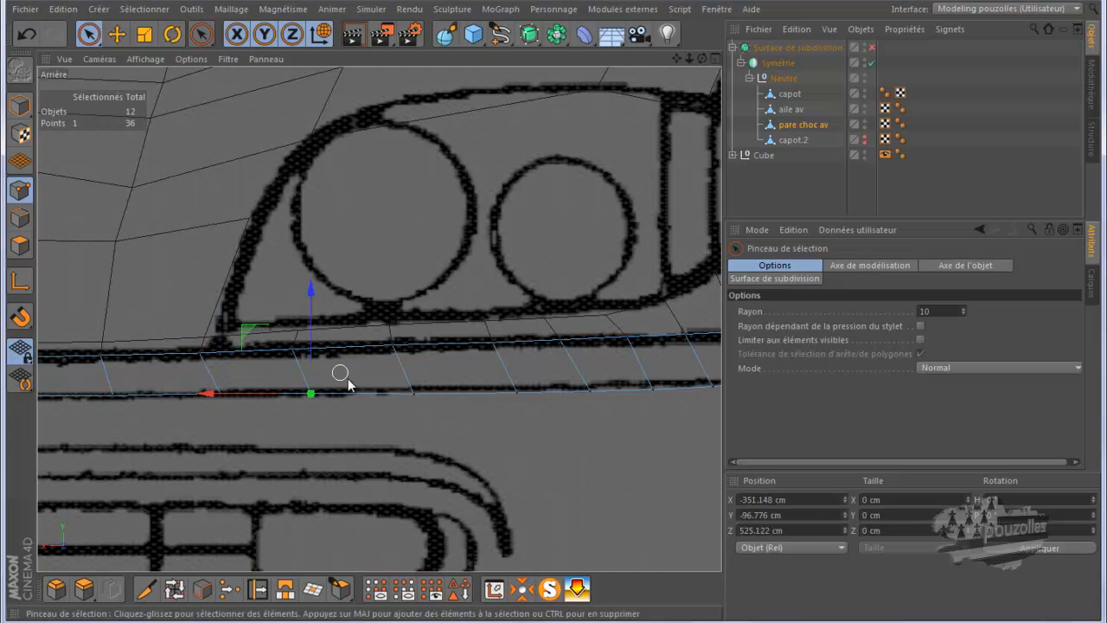
Check the next lower points below the headlight against the blueprint line and lower the one at X -519 cm to Y about -95.2 cm.
click(414, 395)
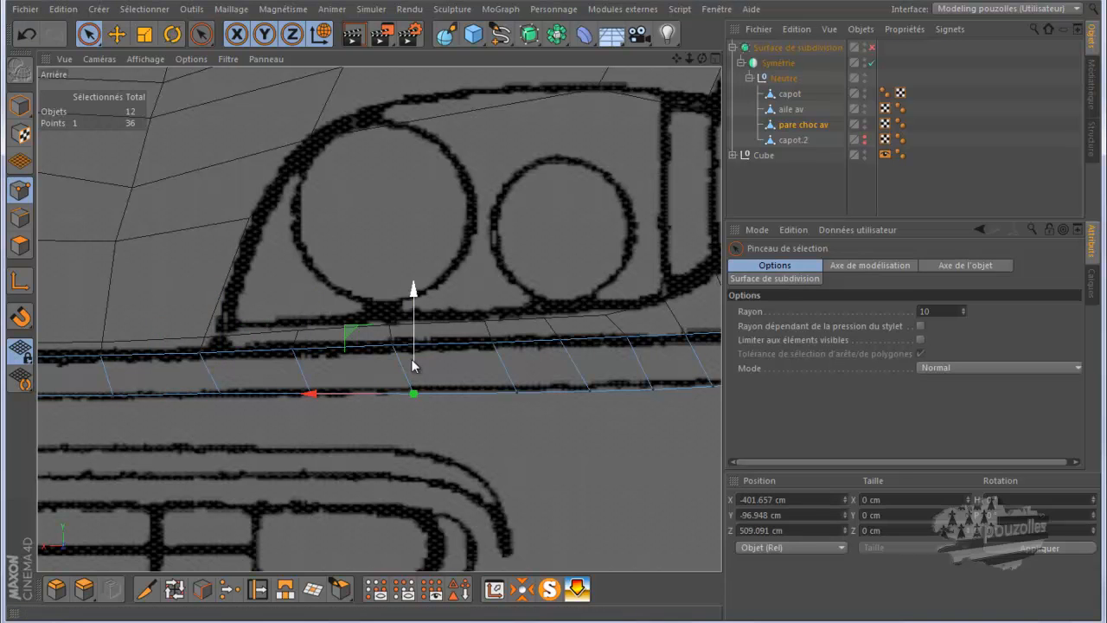
click(513, 393)
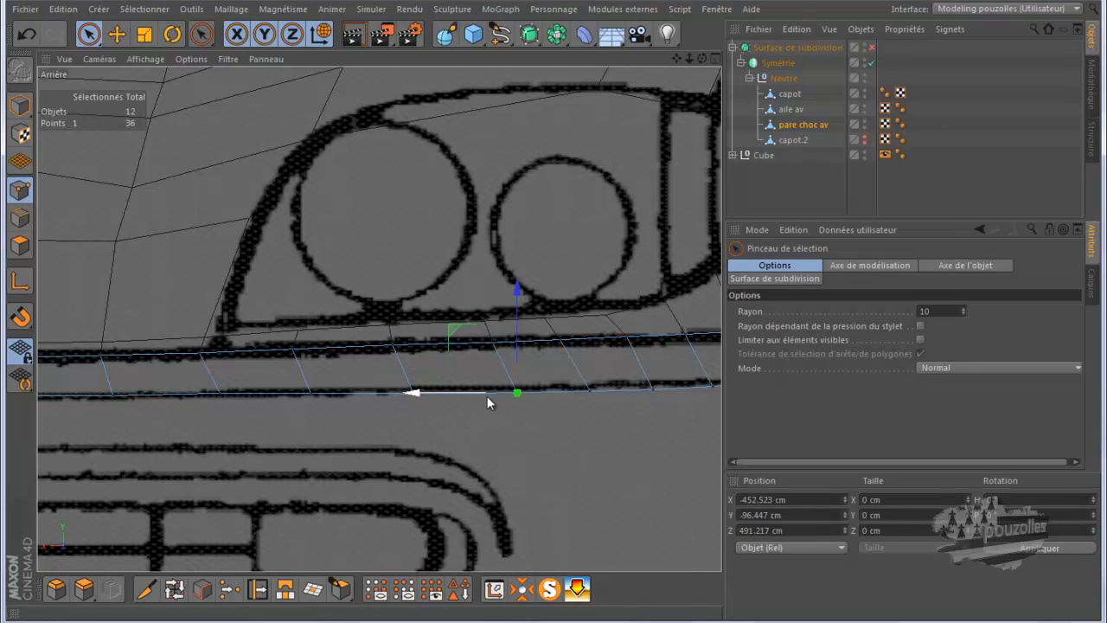
click(588, 390)
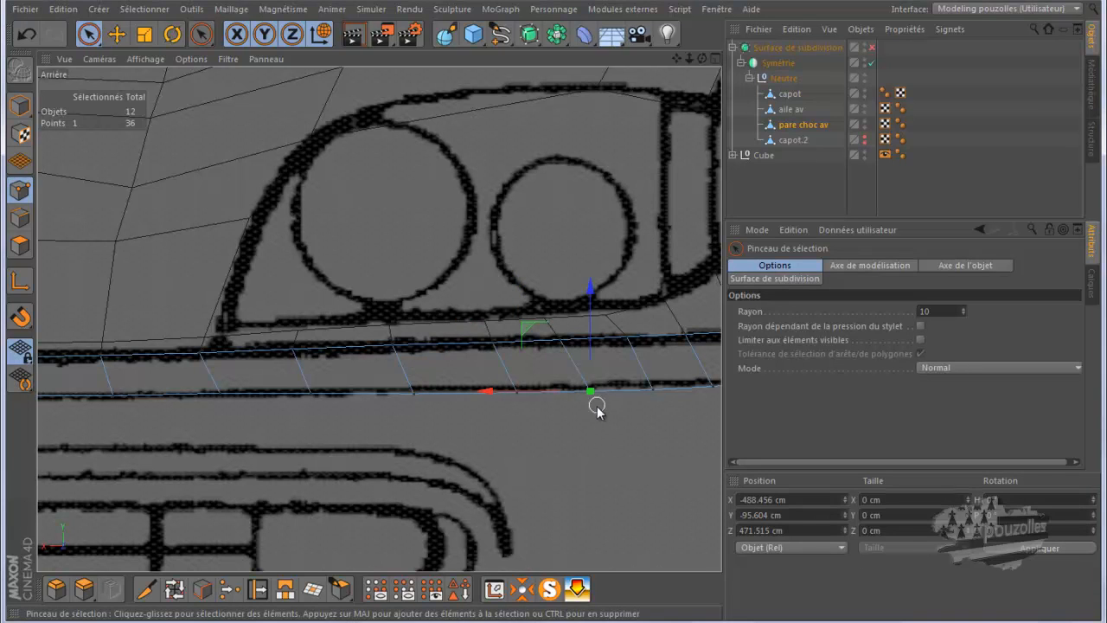
alt+right_drag(543, 425, 447, 429)
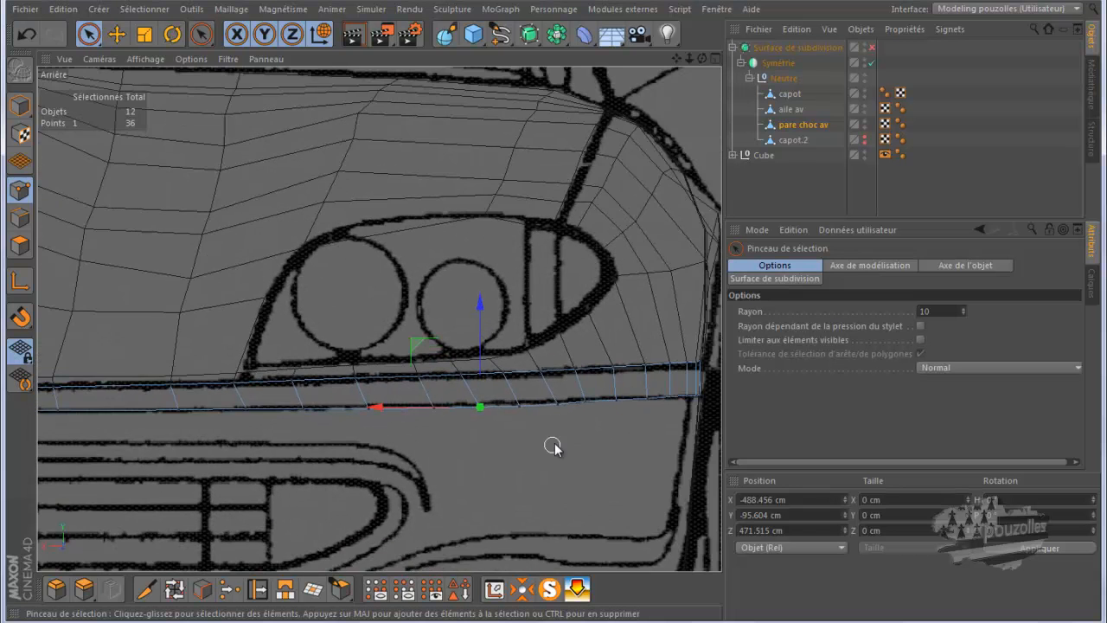
scroll(561, 437, up, 3)
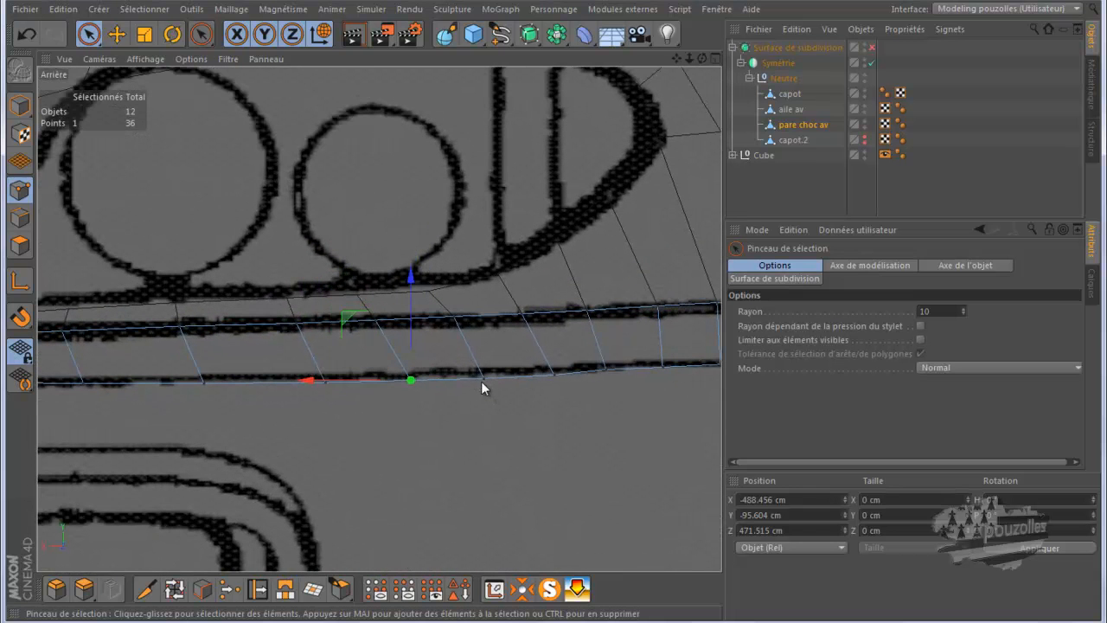
click(482, 382)
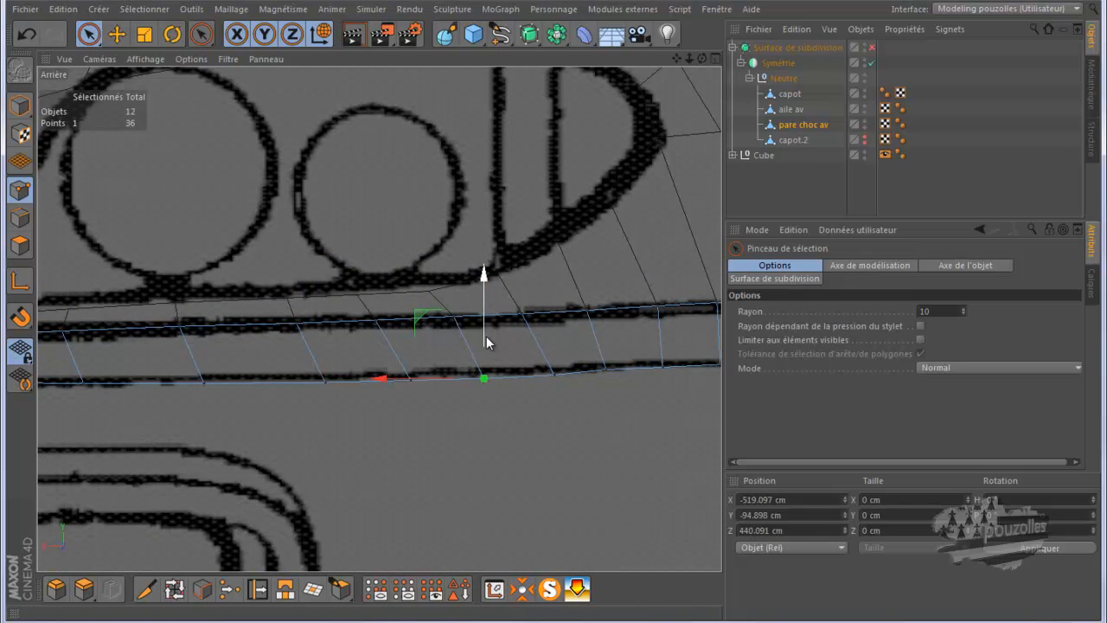
drag(486, 338, 484, 338)
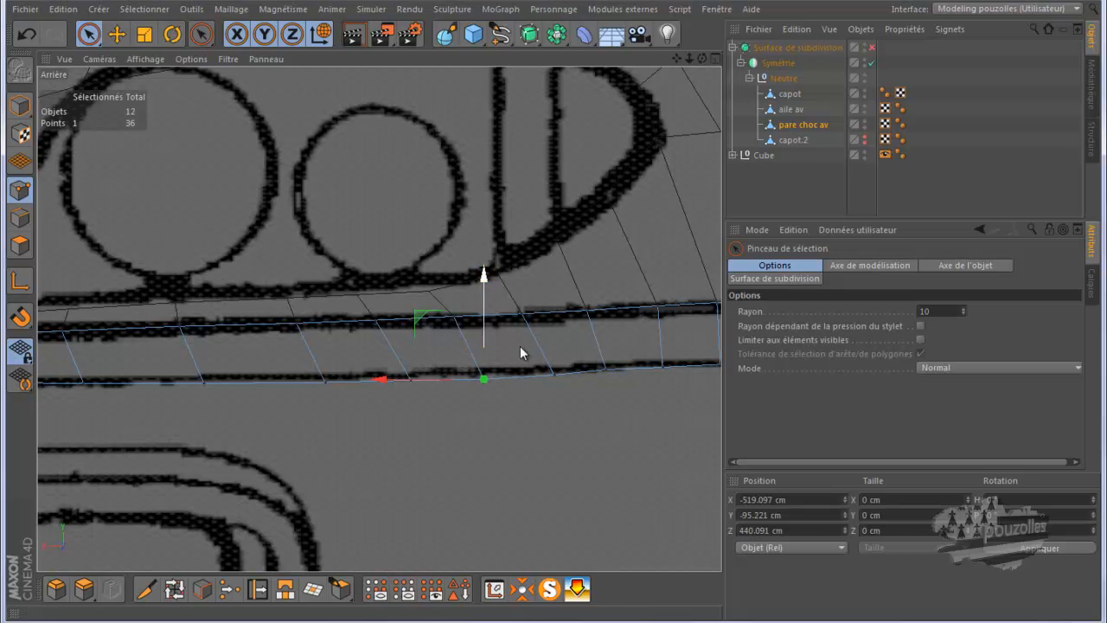
Lower the next three lower strip points toward the outer side, bringing the third to Y about -93.7 cm.
click(555, 376)
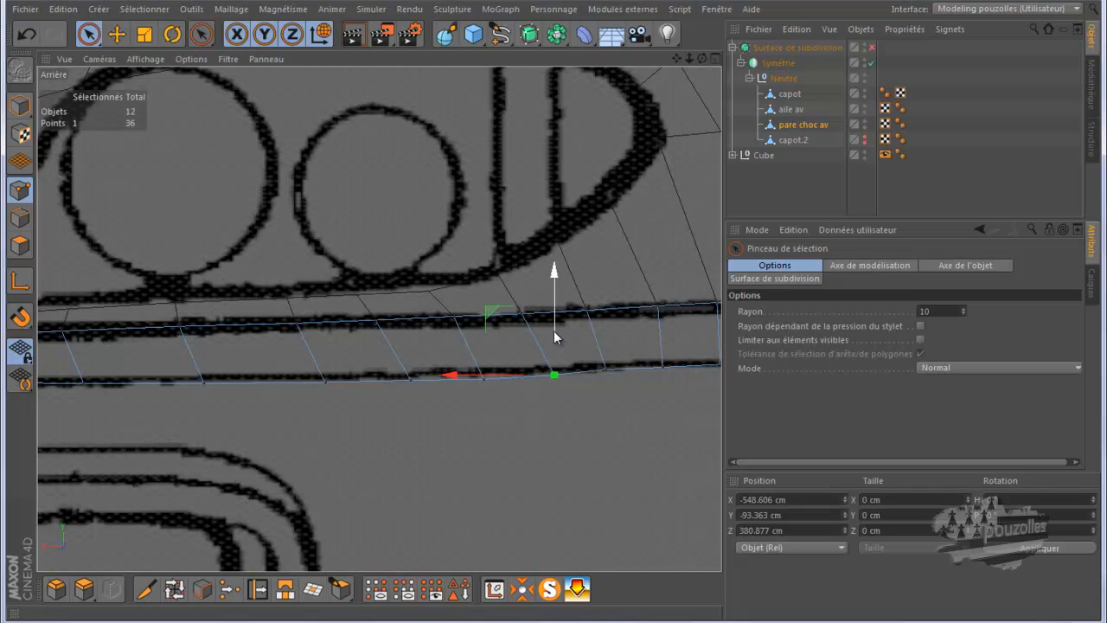
drag(552, 331, 665, 333)
click(605, 369)
click(661, 367)
scroll(383, 374, down, 3)
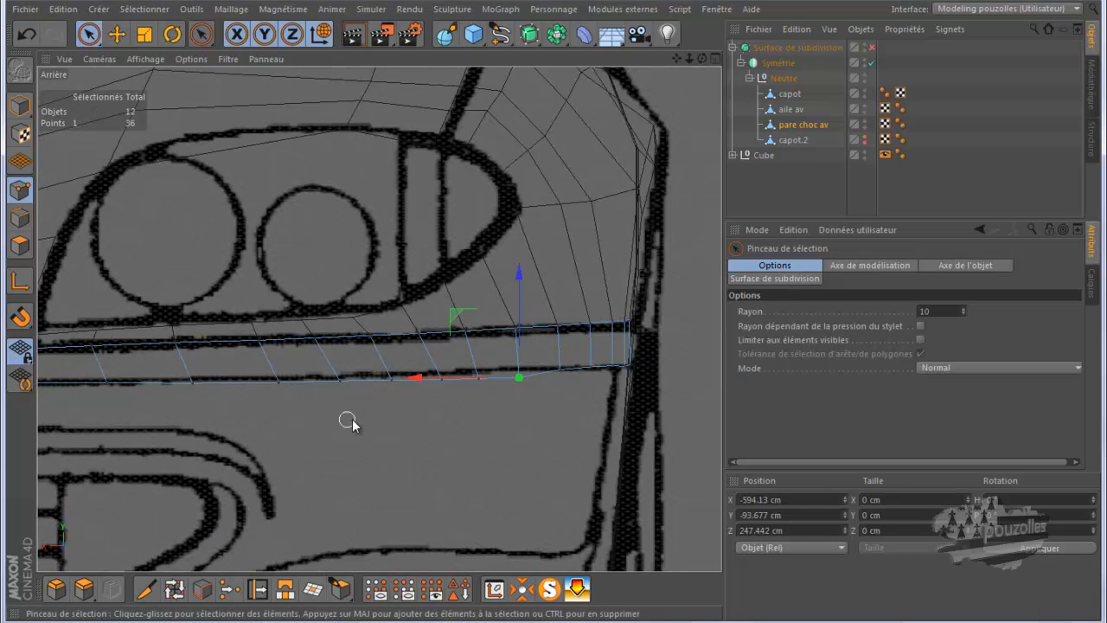
scroll(548, 417, up, 2)
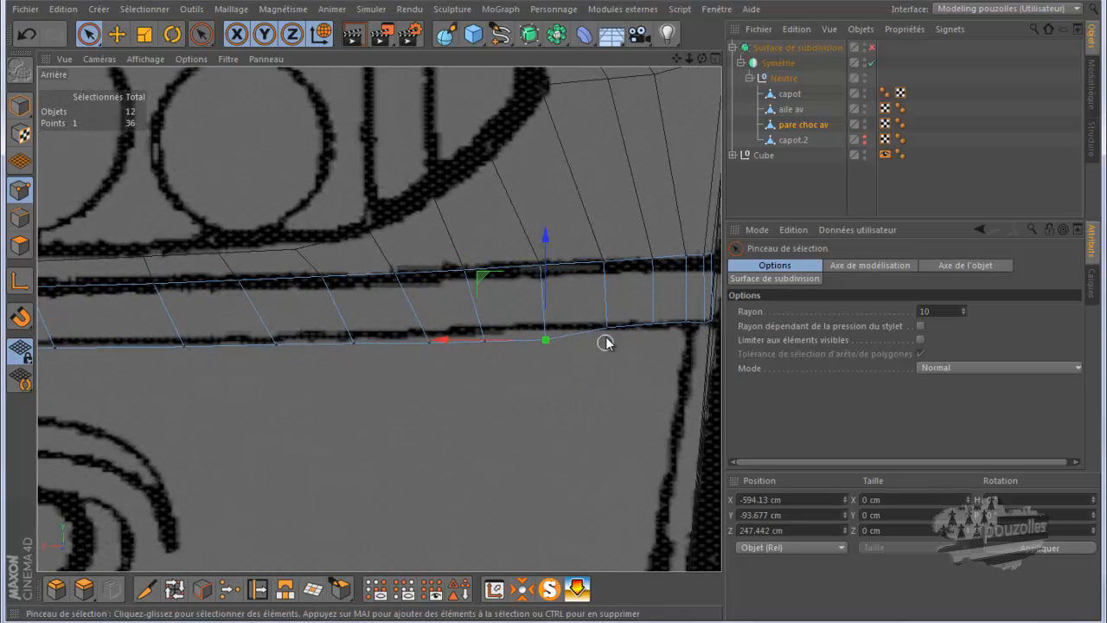
Lower the five outermost lower strip points to level the edge, placing the last two at Y about -94.1 cm.
click(607, 327)
mouse_move(608, 275)
mouse_down()
mouse_move(611, 290)
mouse_move(685, 289)
mouse_move(685, 303)
mouse_up()
click(653, 321)
click(684, 317)
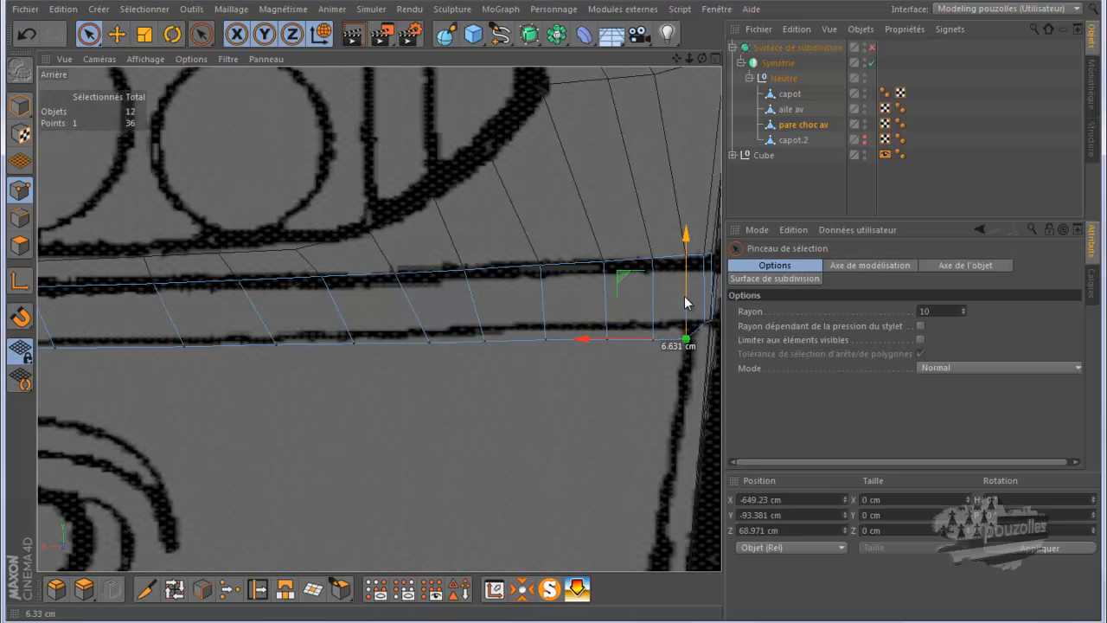
shift+click(709, 323)
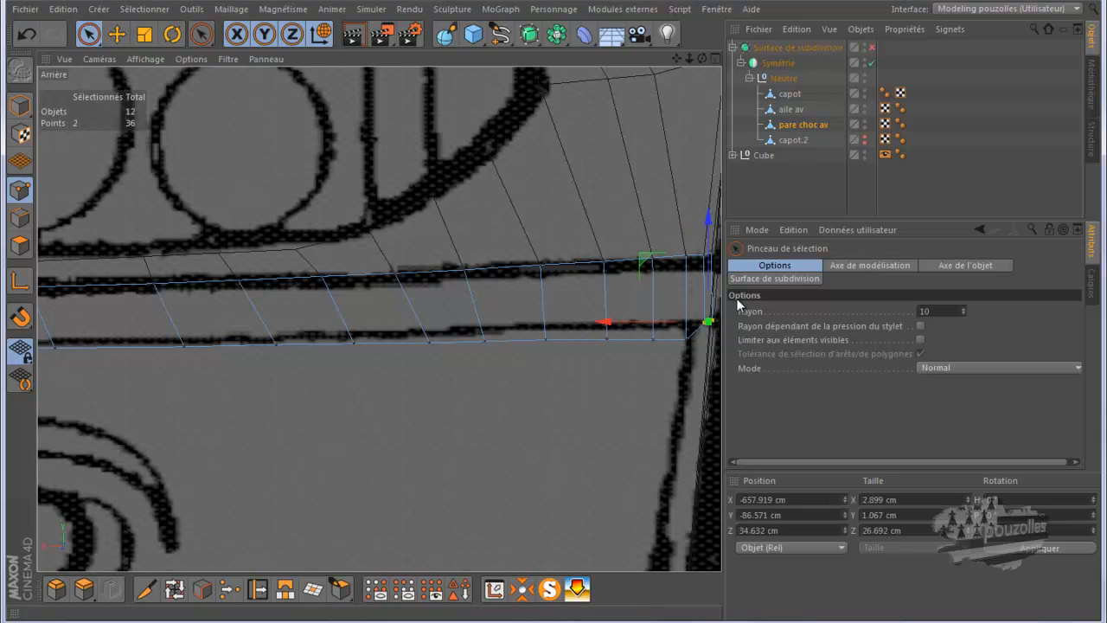
drag(712, 241, 711, 266)
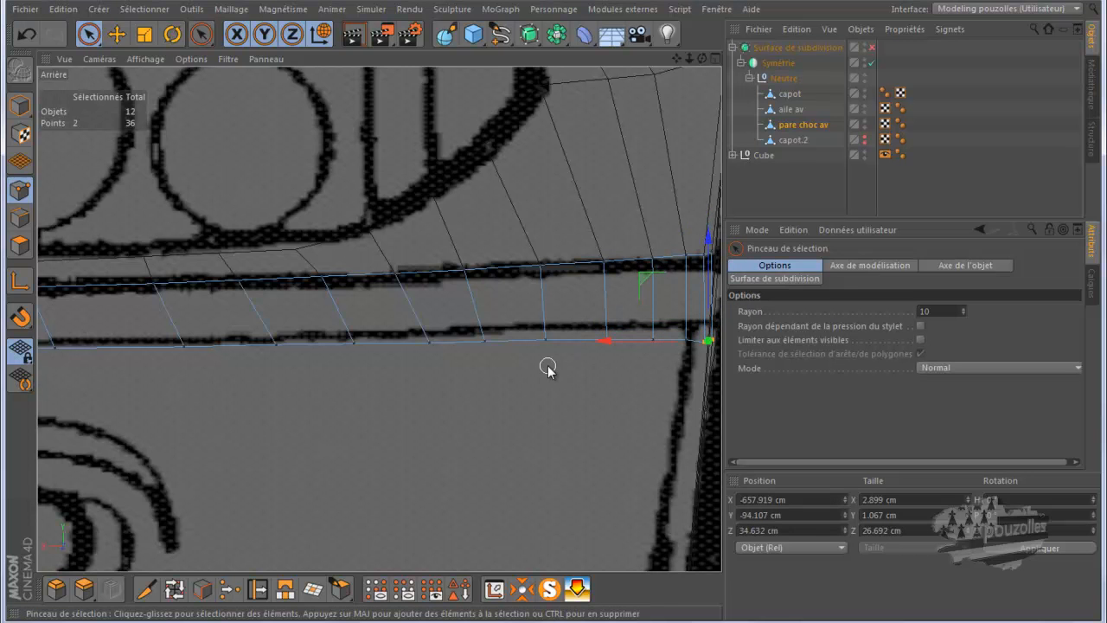
In the left side view, raise the lower strip point below the headlight's rear part onto the blueprint line, to Y about -91.7 cm.
scroll(601, 364, down, 3)
scroll(605, 377, down, 3)
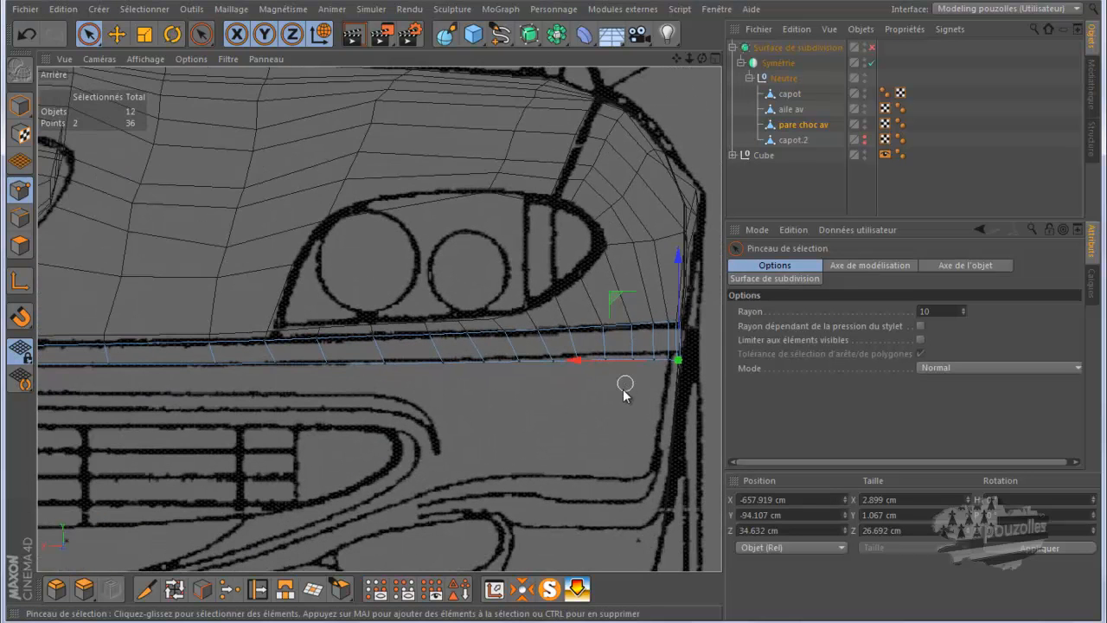
middle_click(611, 397)
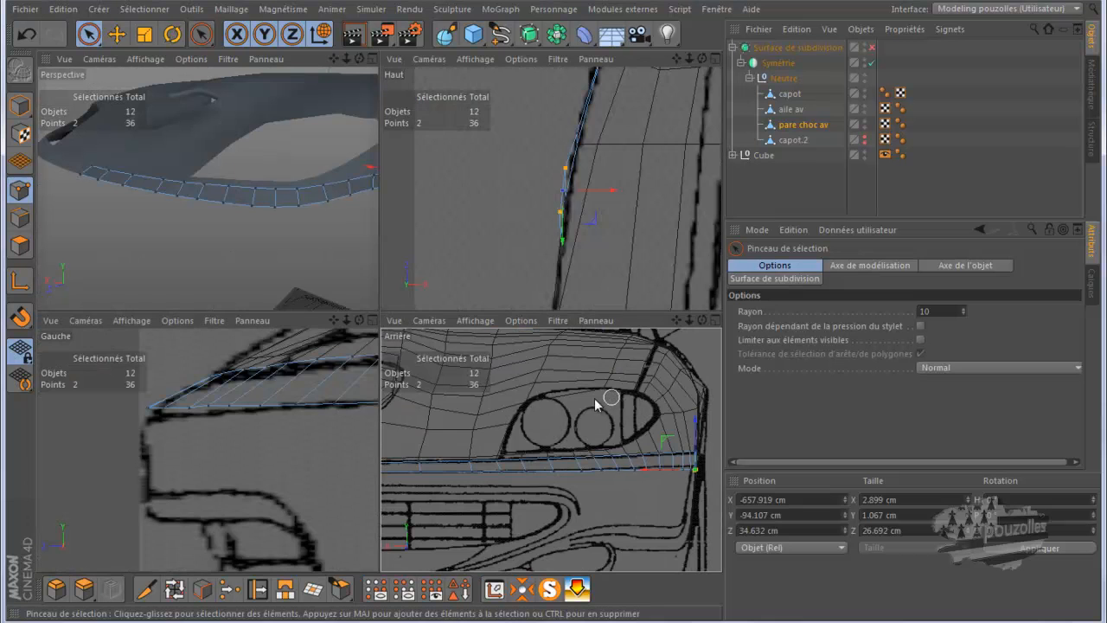
middle_click(330, 456)
scroll(269, 449, down, 6)
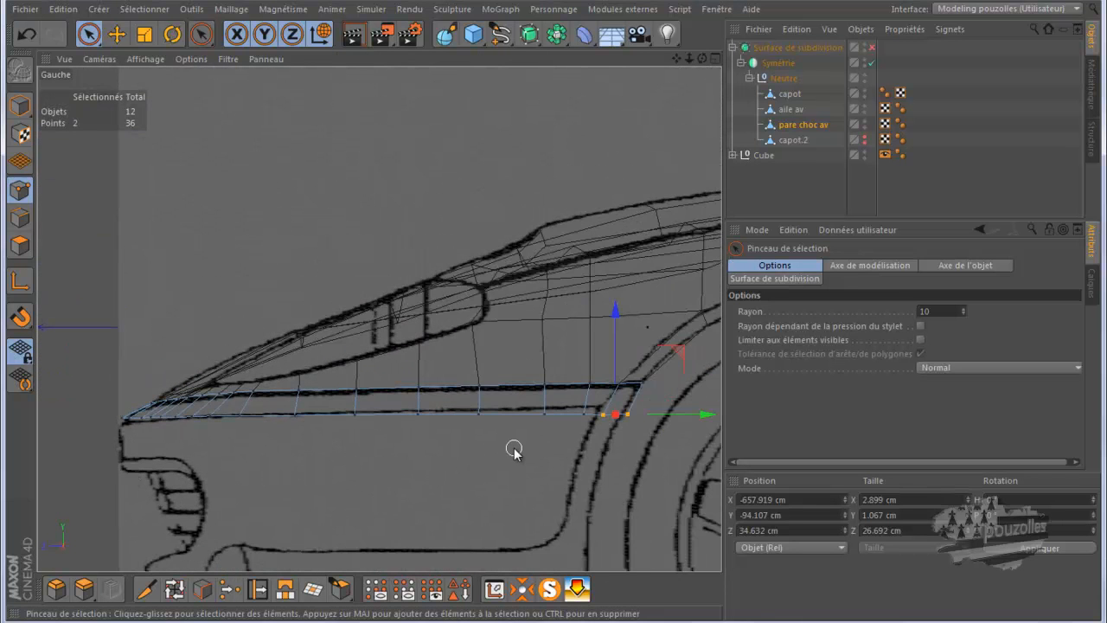
scroll(517, 443, up, 2)
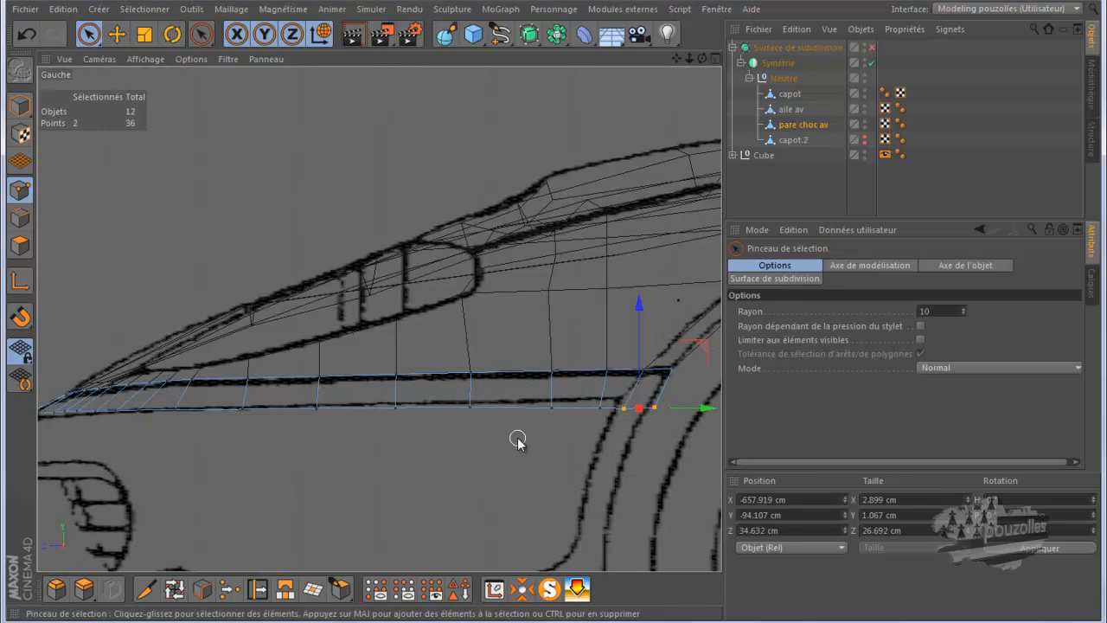
click(397, 406)
drag(395, 366, 395, 362)
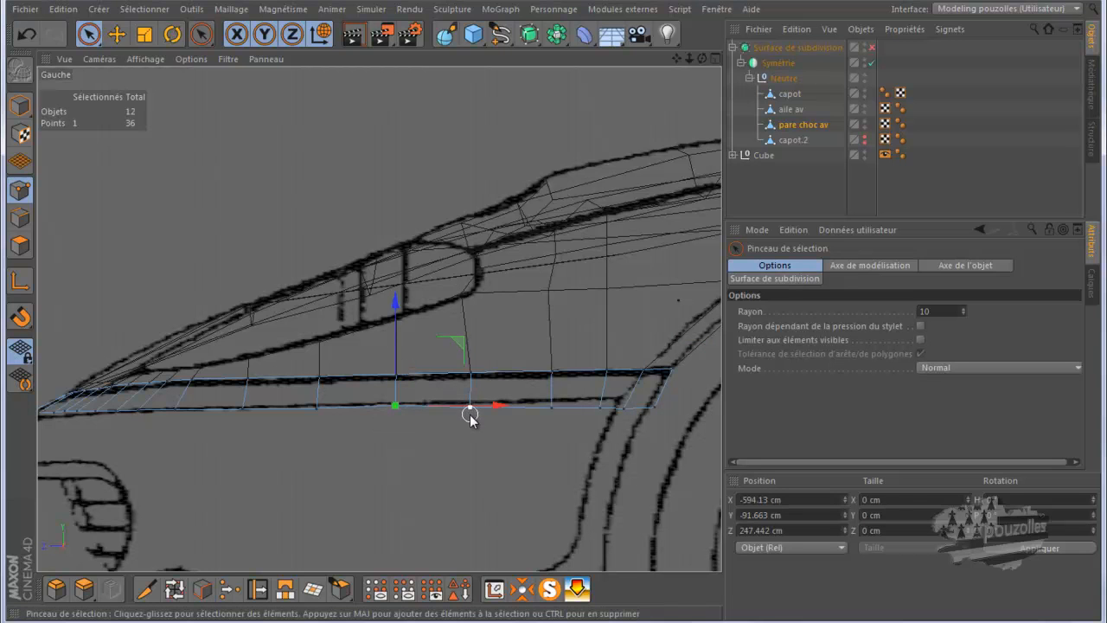
Raise the five lower points nearest the wheel arch together to Y about -92 cm, and the rear four further to about -90.1 cm.
drag(485, 412, 617, 413)
drag(683, 415, 683, 414)
drag(561, 365, 561, 363)
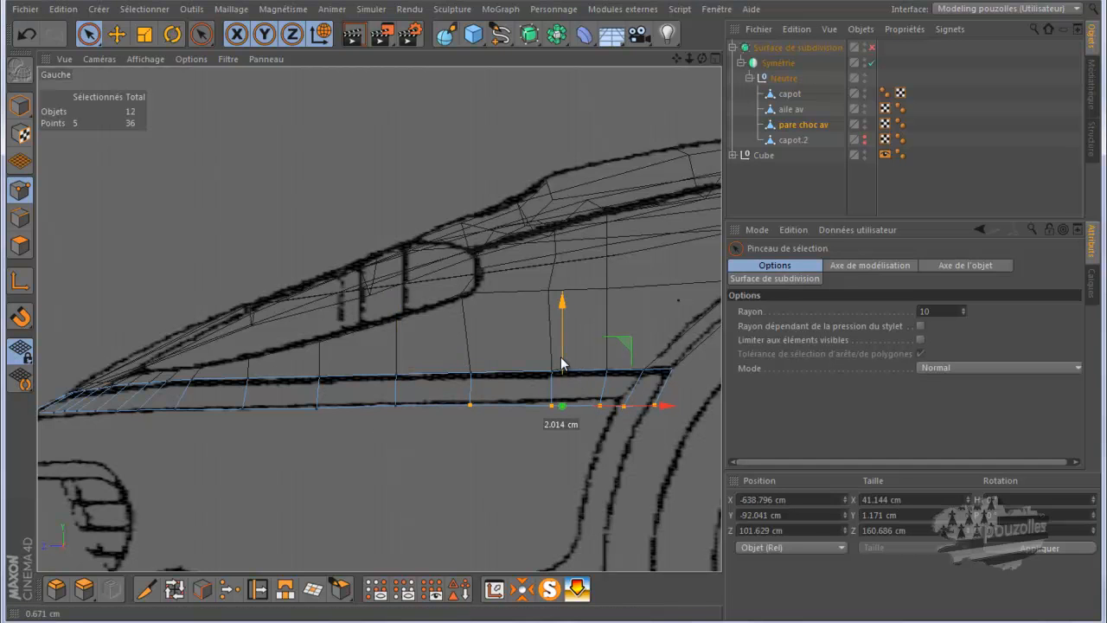
ctrl+click(469, 404)
drag(604, 331, 603, 330)
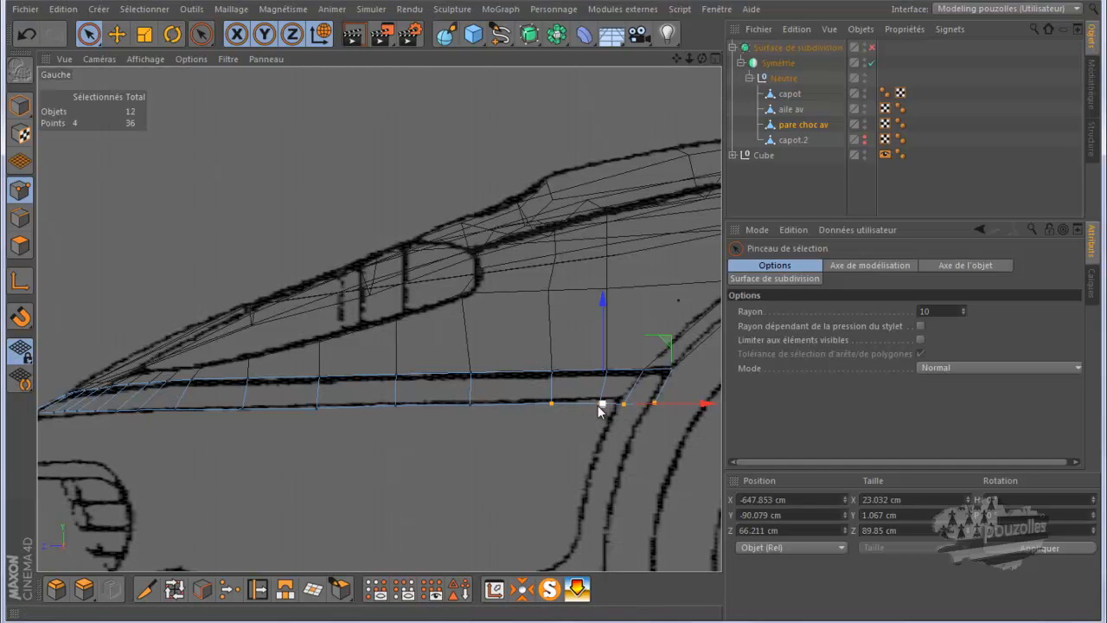
Raise the last three lower points at the wheel arch to Y about -87.4 cm, and the end two further to about -86.1 cm.
ctrl+click(551, 404)
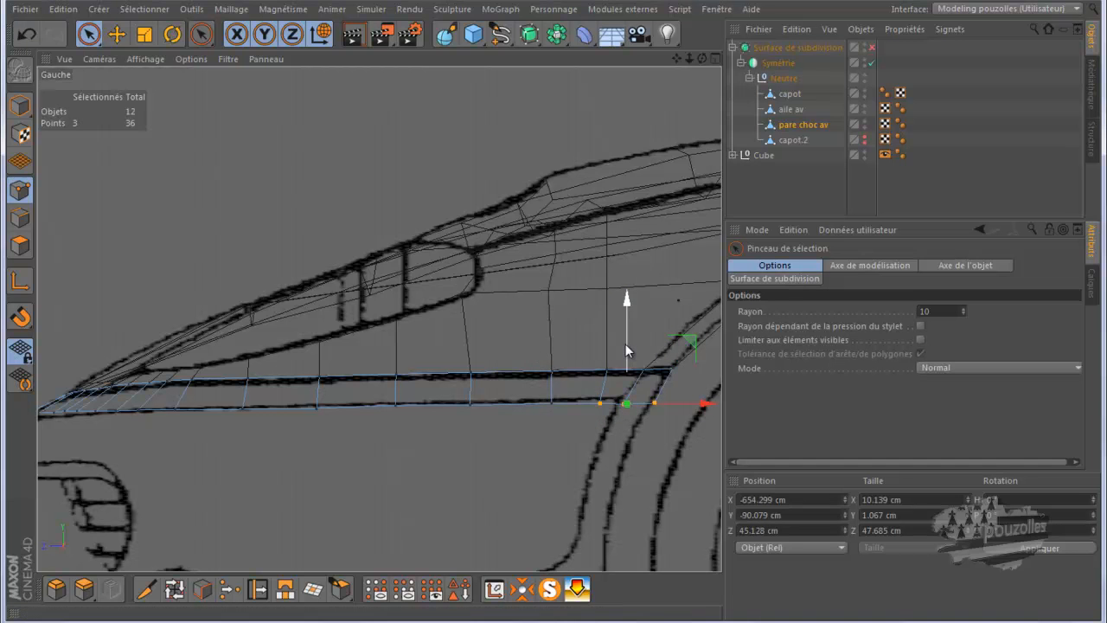
drag(626, 343, 624, 341)
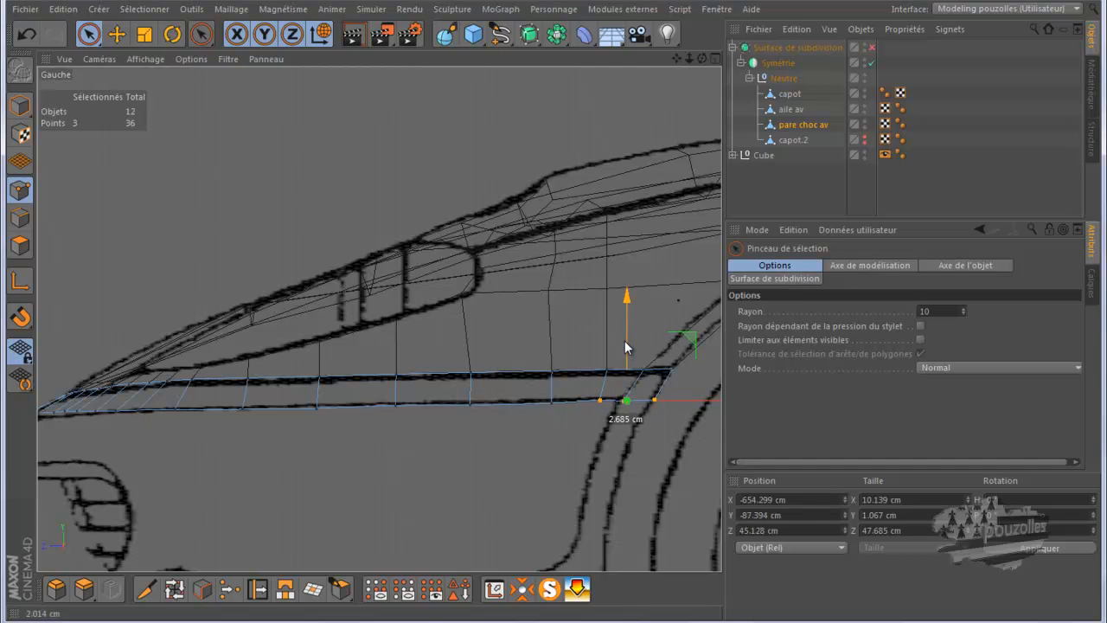
ctrl+click(600, 404)
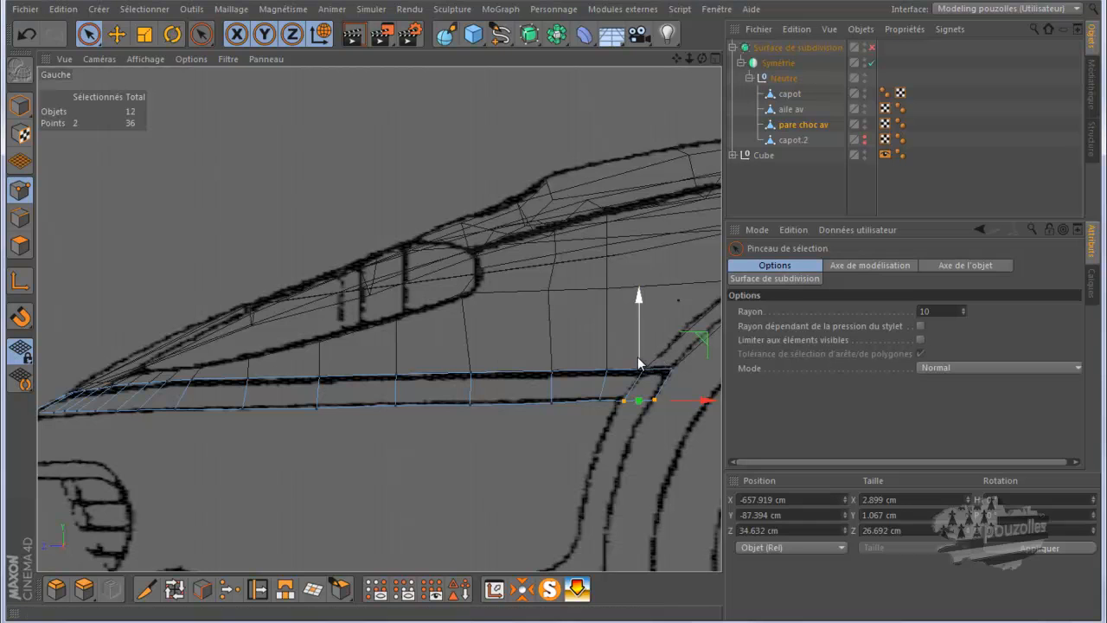
drag(637, 357, 638, 354)
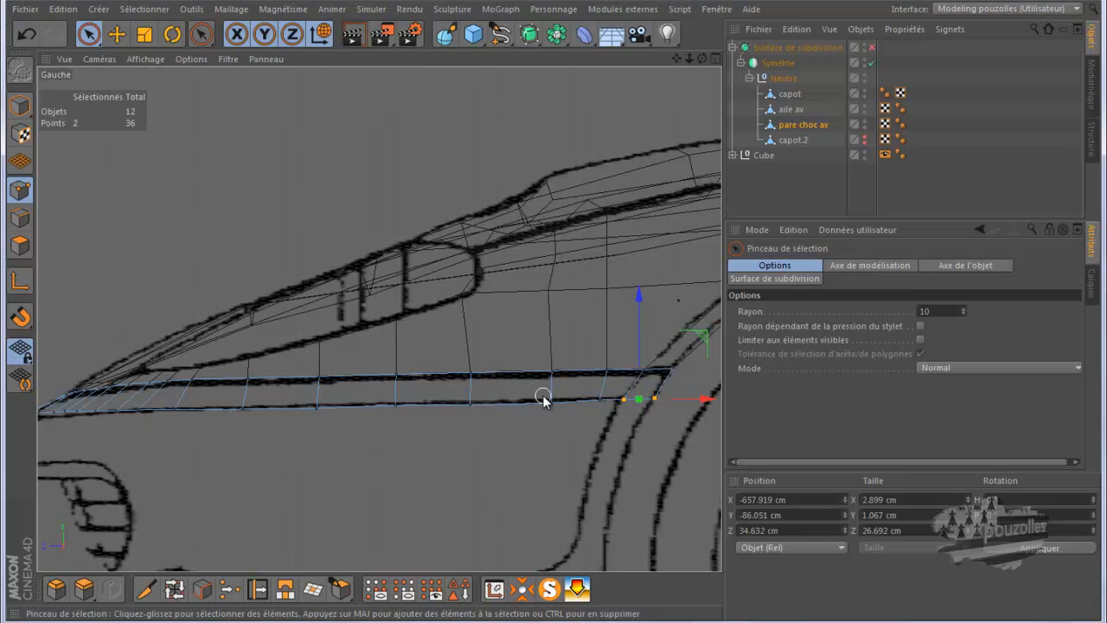
middle_click(397, 467)
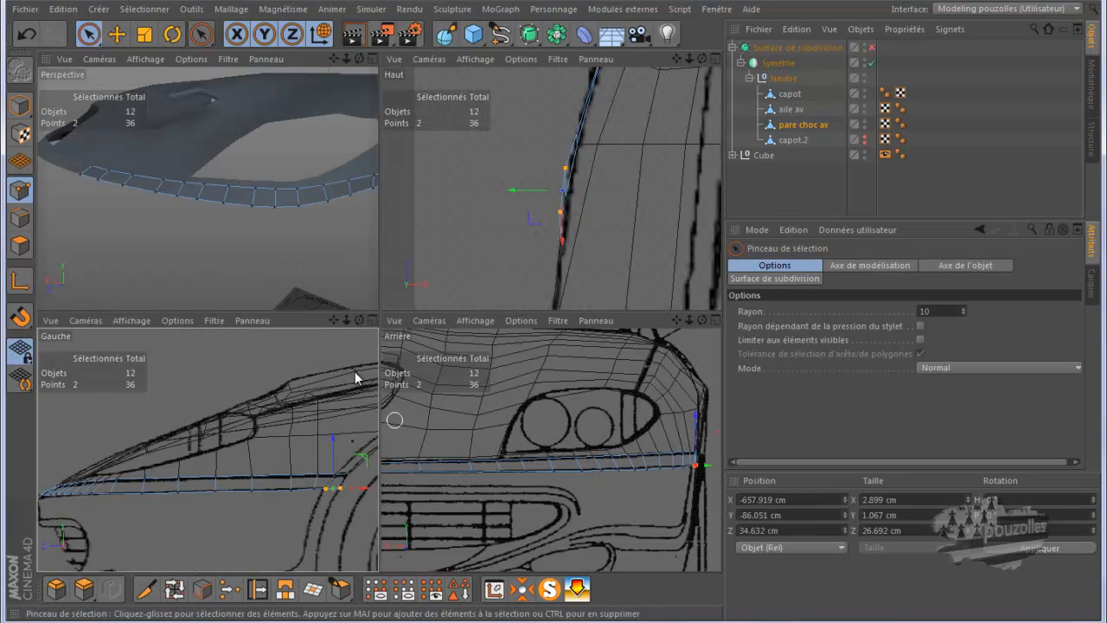
In the rear view, extrude the bumper's lower edge loop straight down to Y about -296.1 cm, near the blueprint's lower bumper line.
middle_click(563, 398)
scroll(570, 394, down, 5)
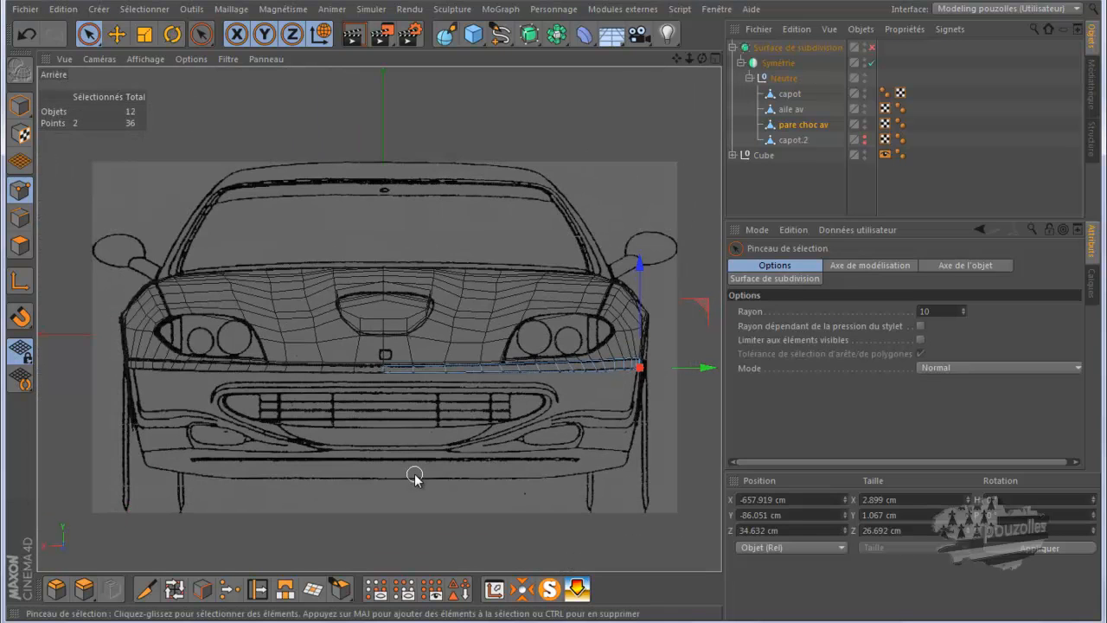
click(20, 218)
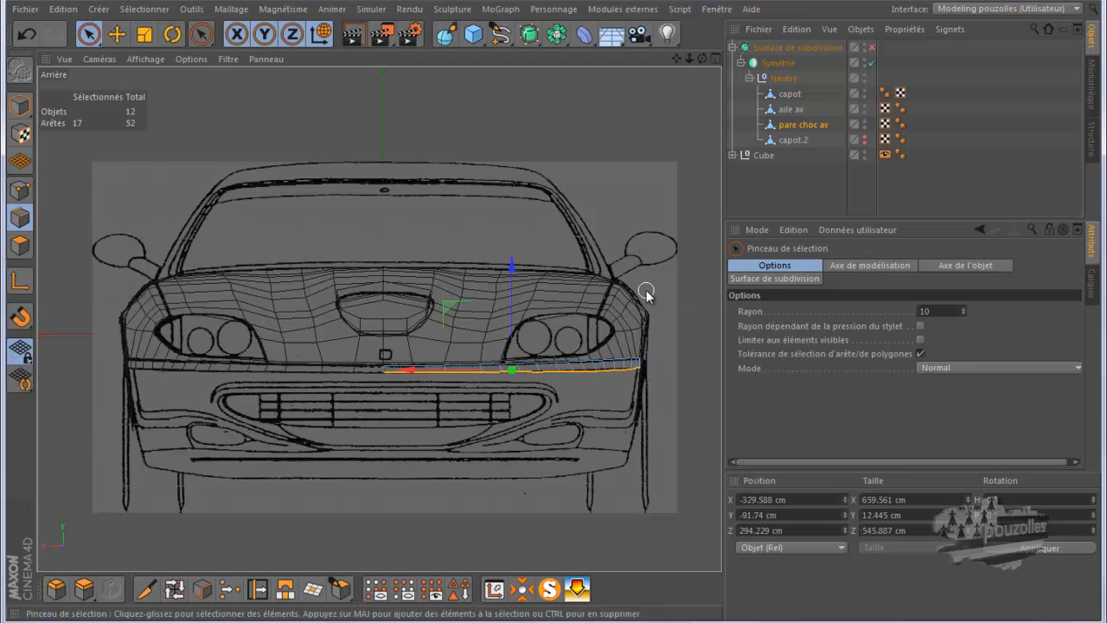
scroll(644, 292, up, 2)
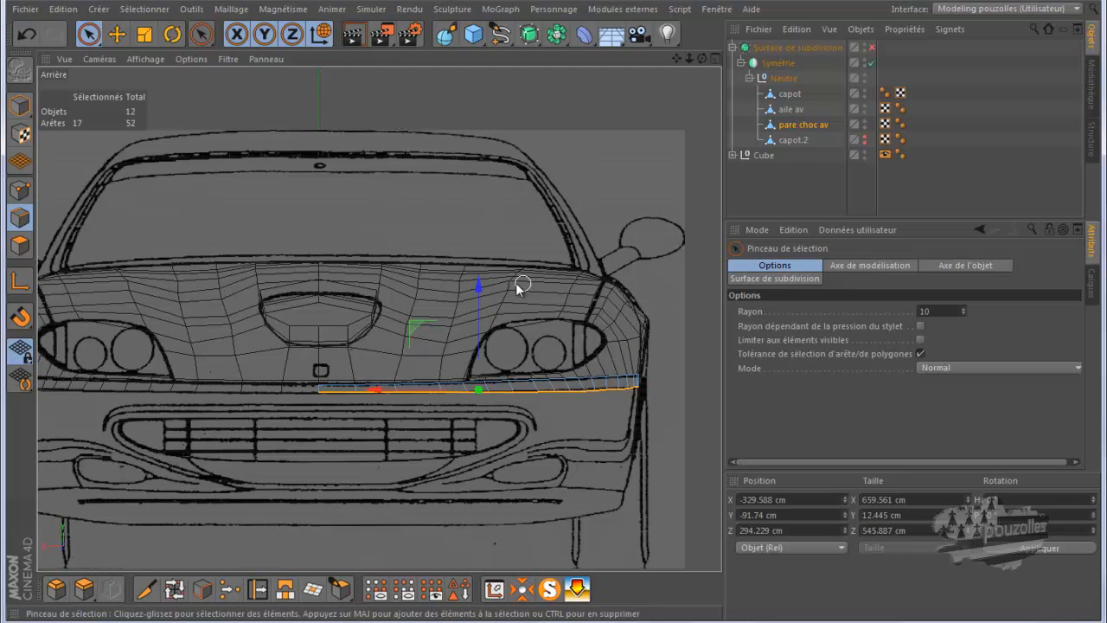
ctrl+drag(477, 281, 468, 386)
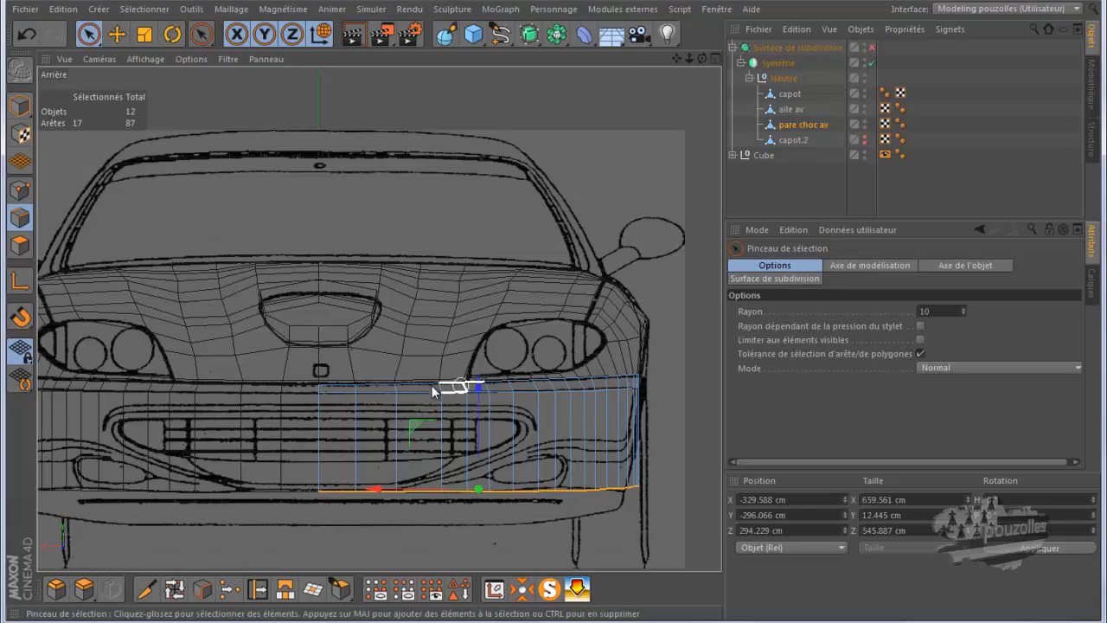
click(118, 35)
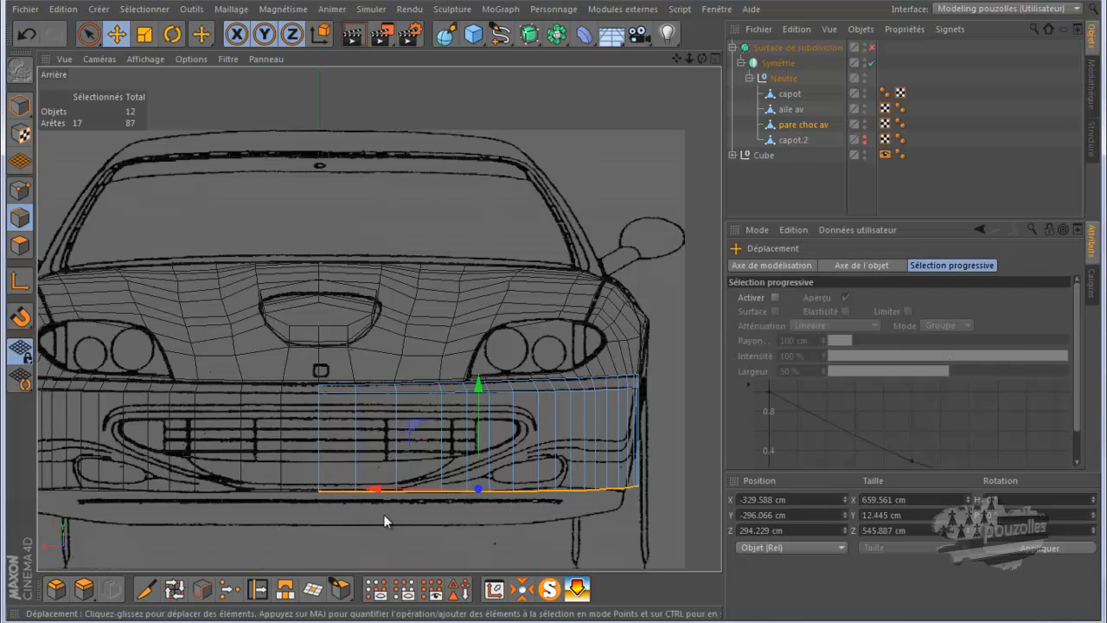
scroll(627, 504, up, 5)
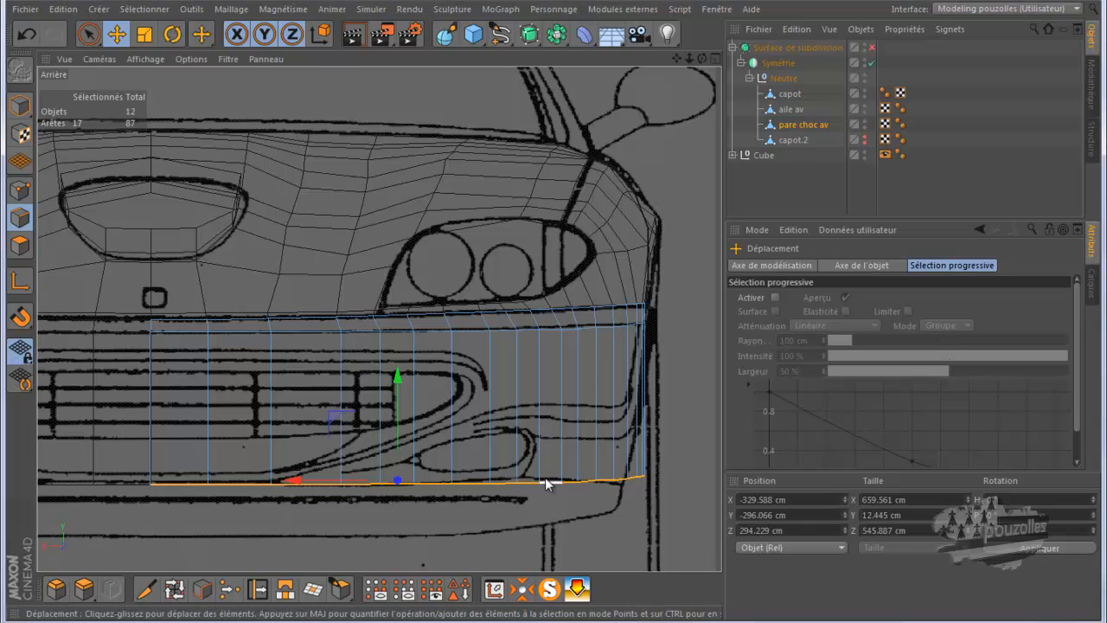
Consult the front reference photo Ferrari_550_Maranello_9 for the shape of the lower bumper.
mouse_move(519, 615)
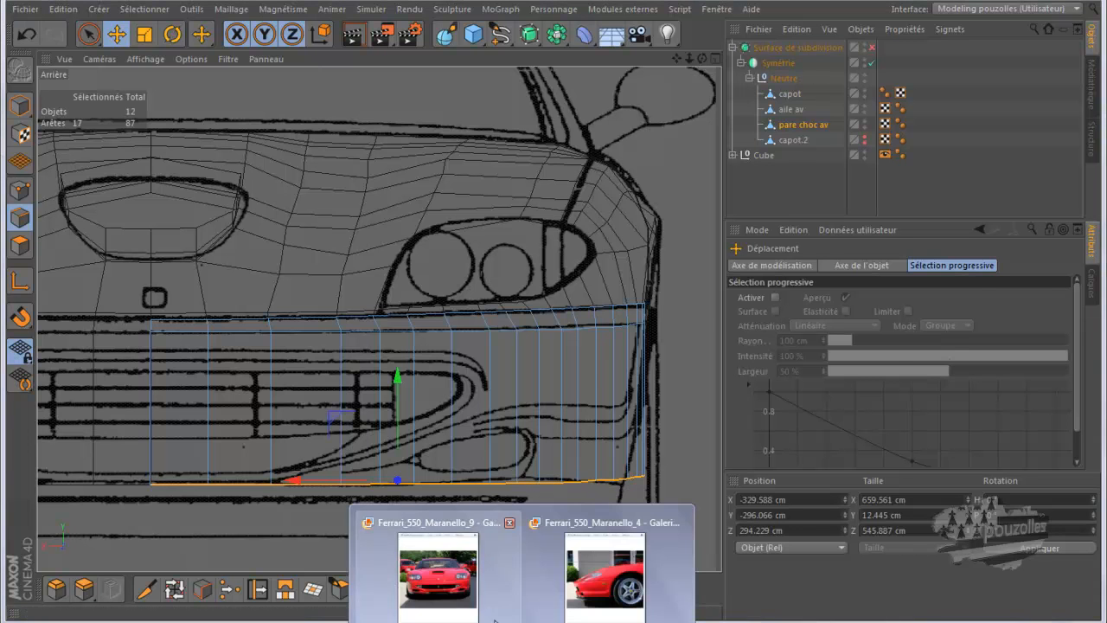
click(438, 567)
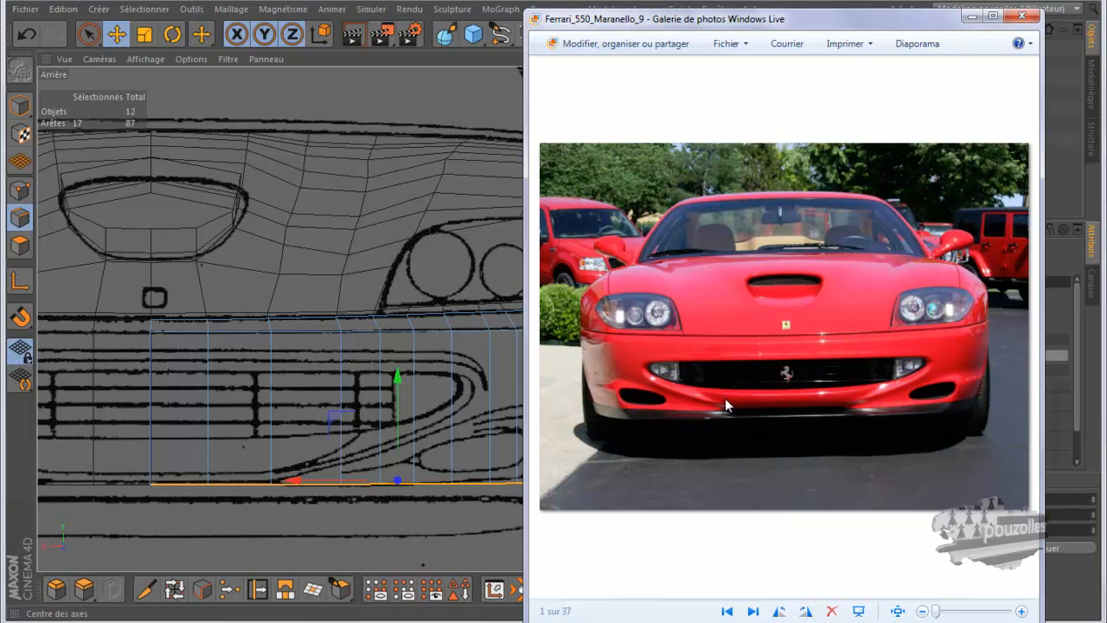
click(972, 15)
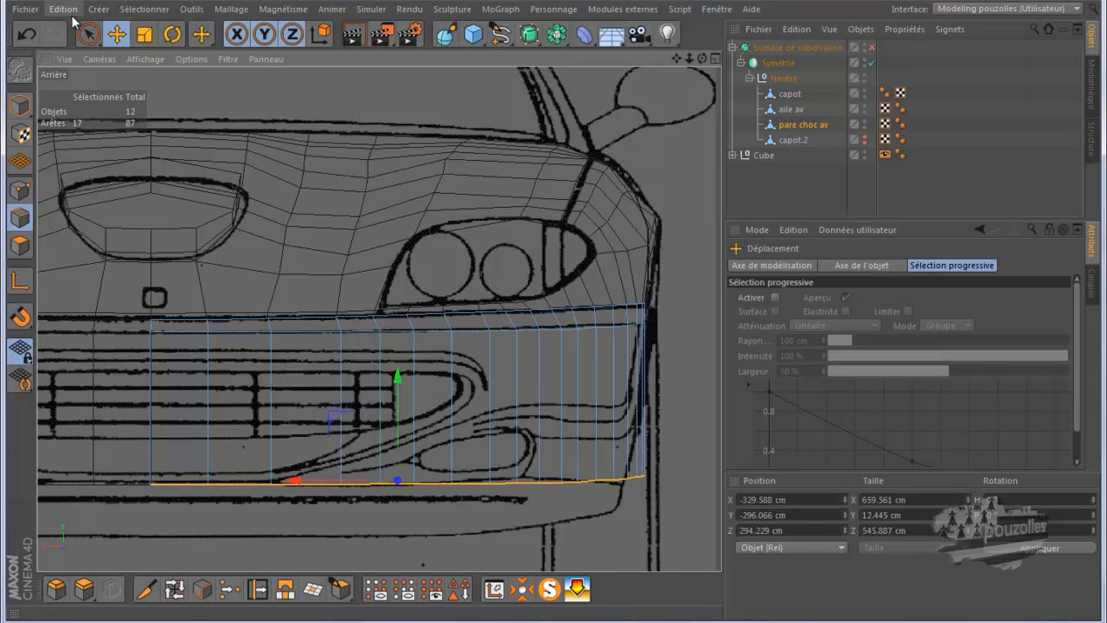
Move the three outermost points of the bumper's new lower edge inward to the blueprint outline, to X about -631.7 cm.
click(20, 190)
click(88, 33)
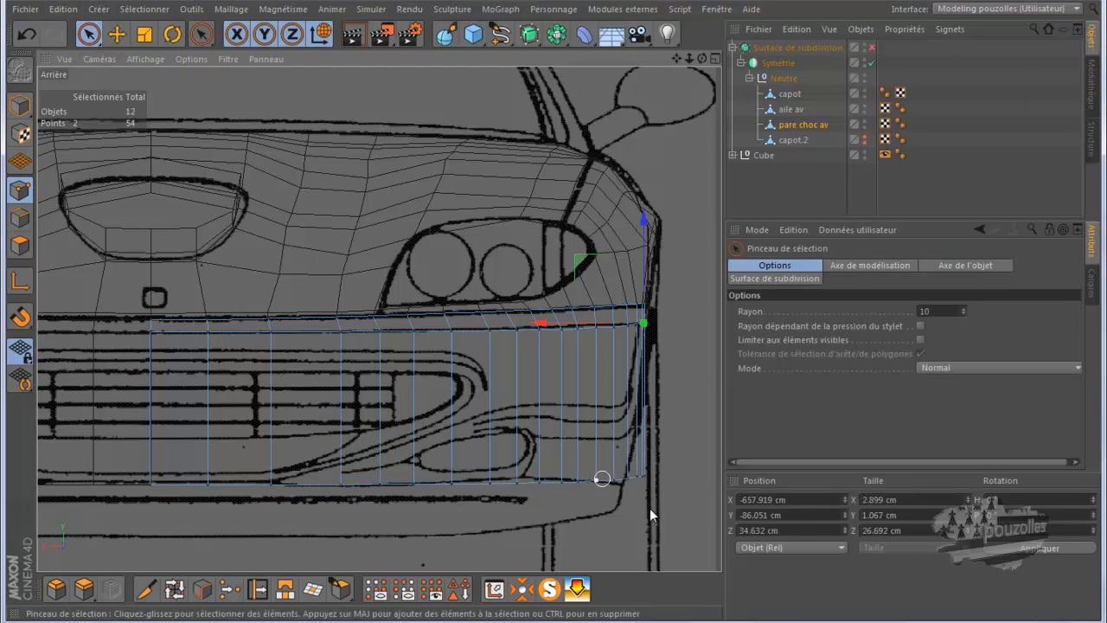
click(667, 479)
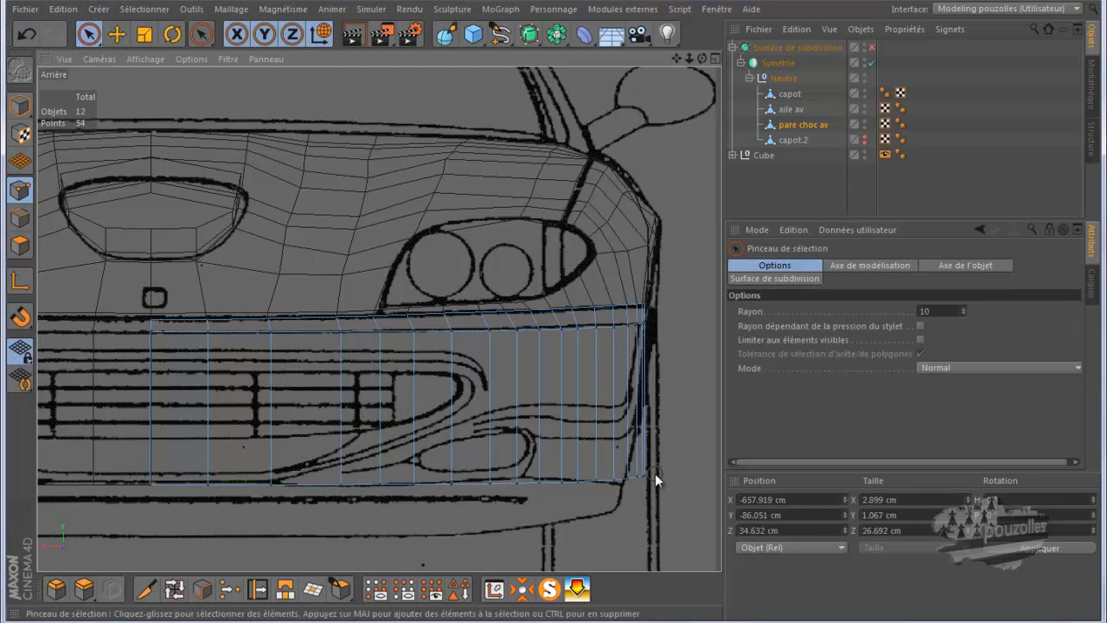
click(649, 474)
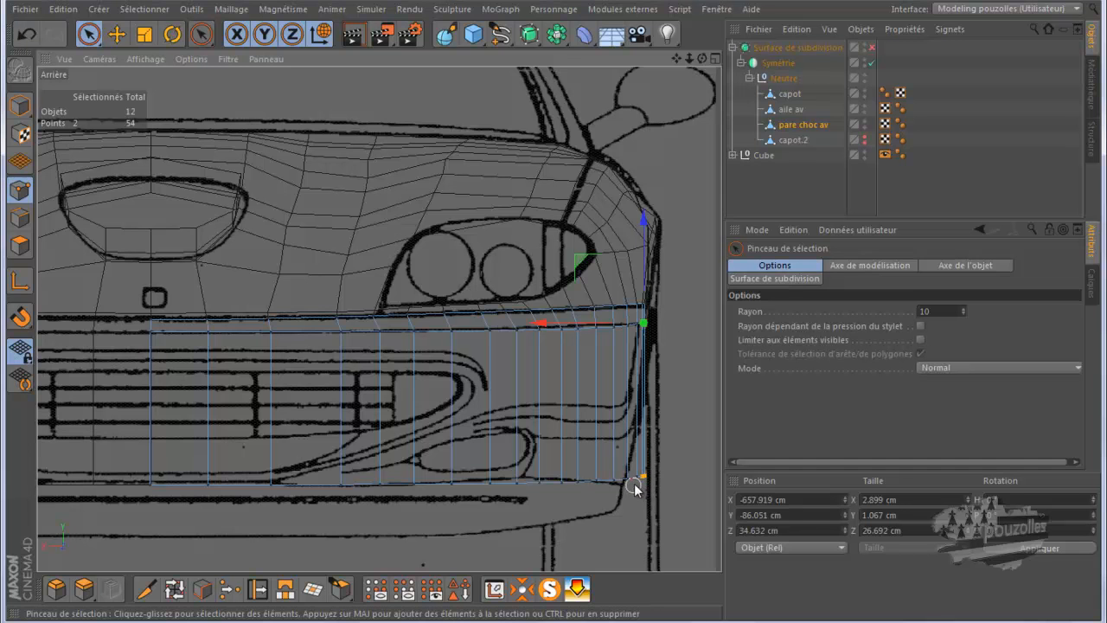
shift+click(640, 475)
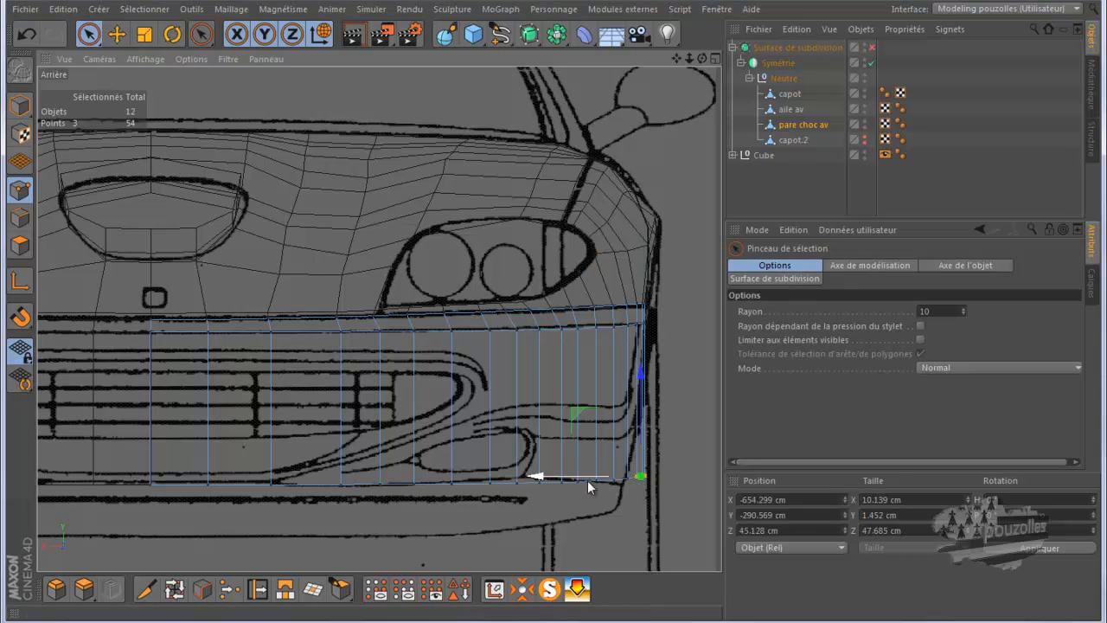
drag(564, 473, 548, 477)
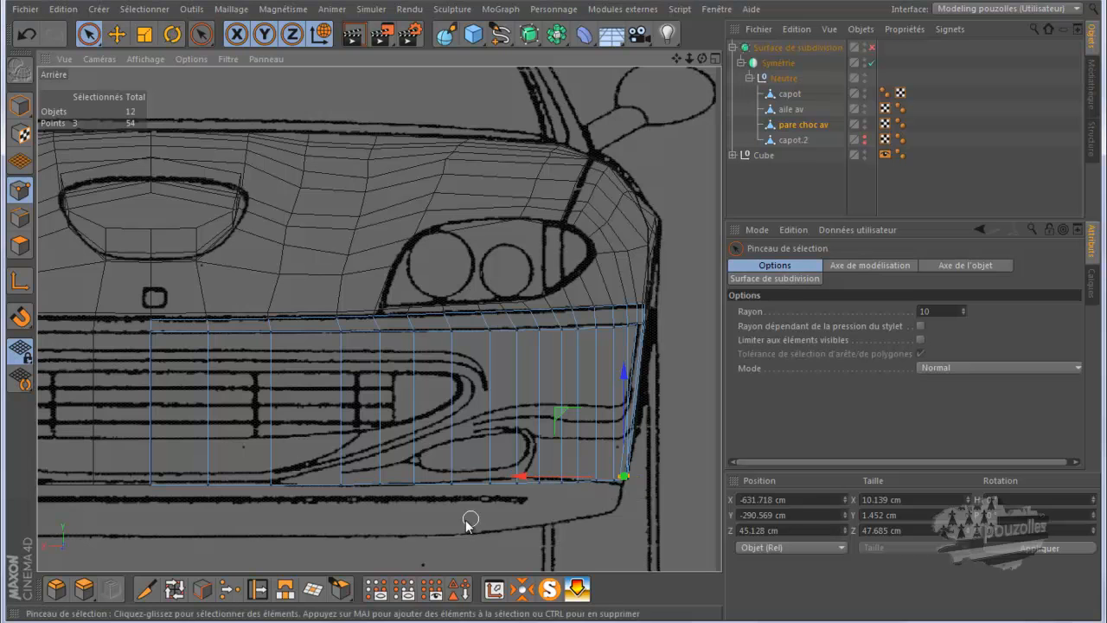
Examine the bumper's outer corner in the perspective and top views and compare it with the front and side reference photos.
middle_click(458, 523)
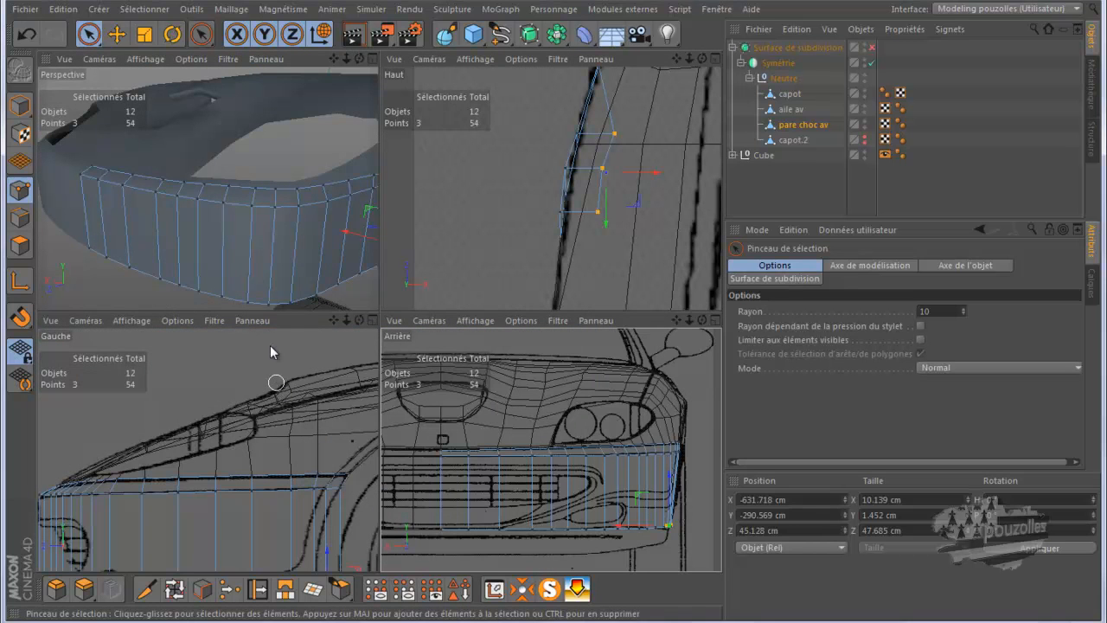
alt+drag(228, 247, 375, 240)
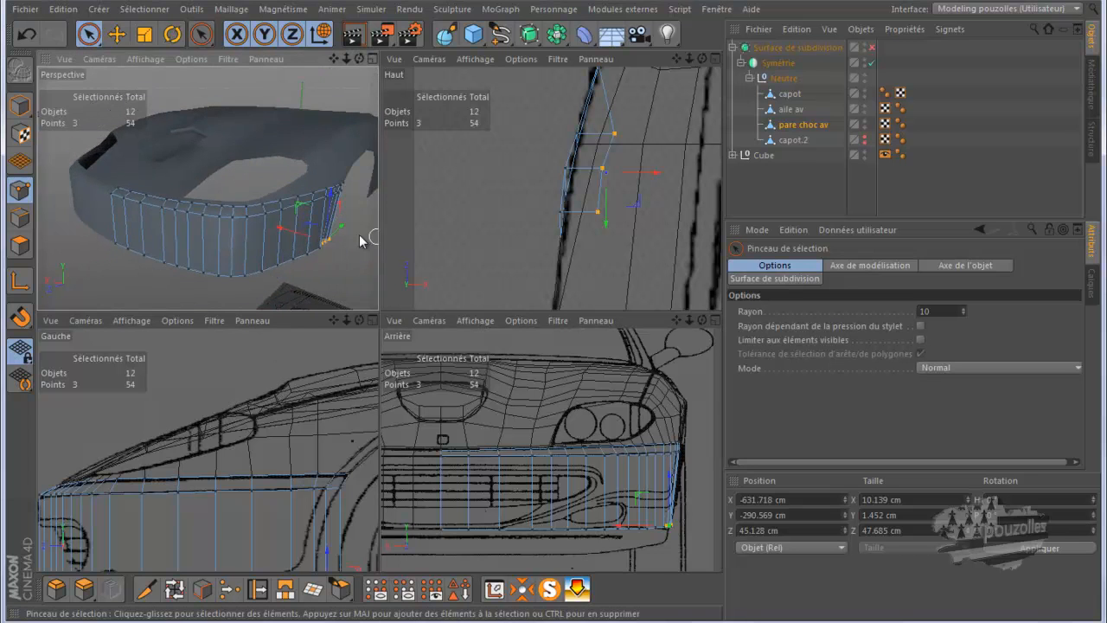
scroll(326, 250, up, 5)
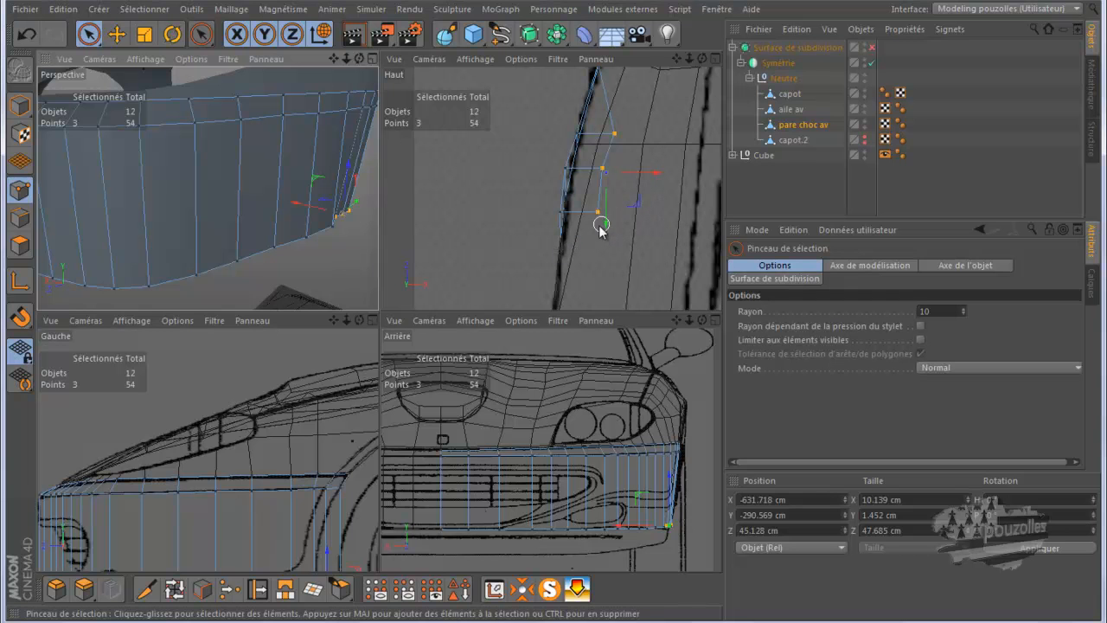
drag(677, 57, 633, 185)
alt+middle_drag(594, 188, 593, 191)
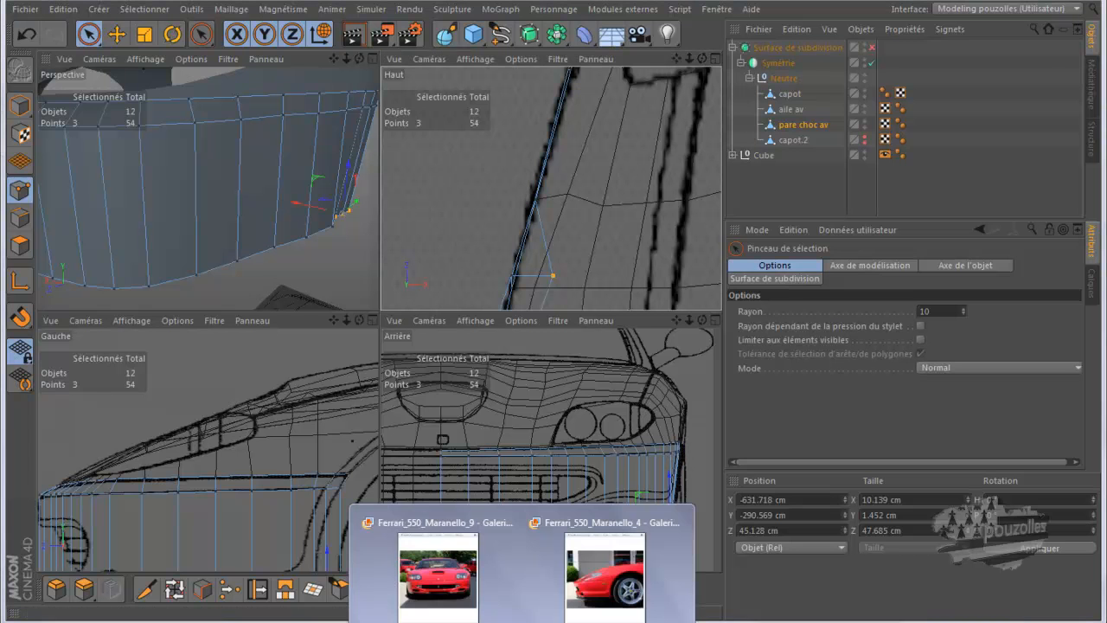
click(486, 599)
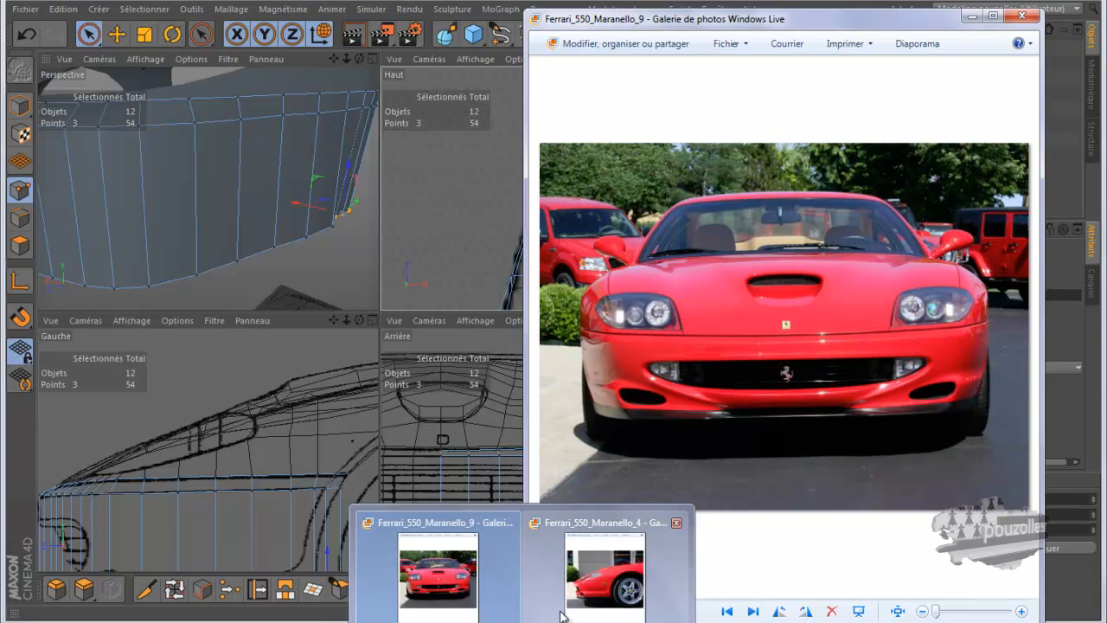
click(609, 529)
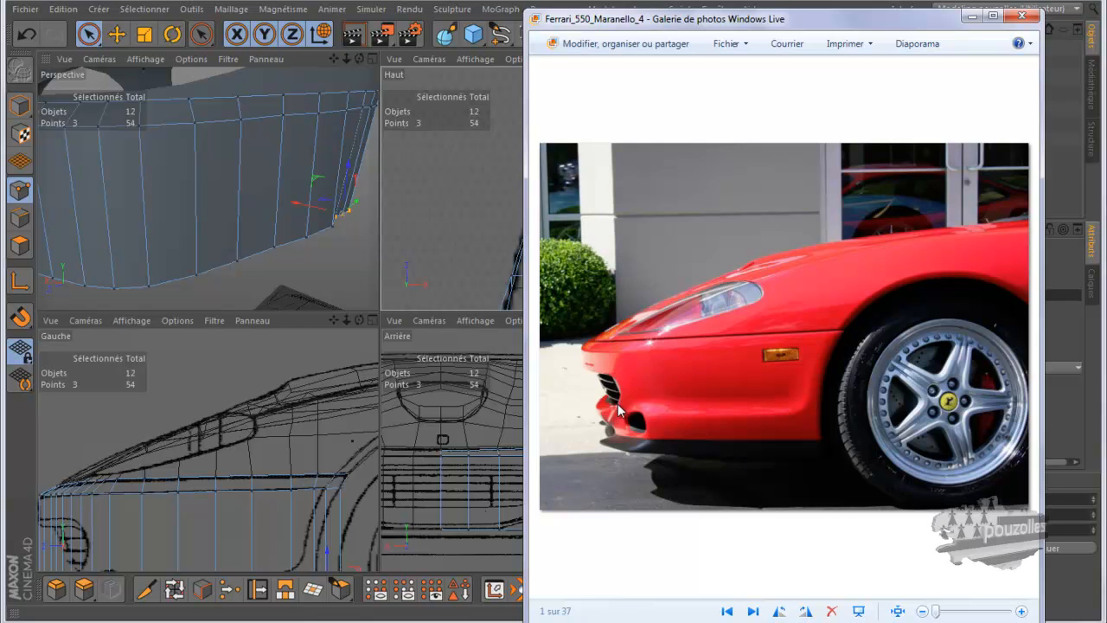
click(349, 2)
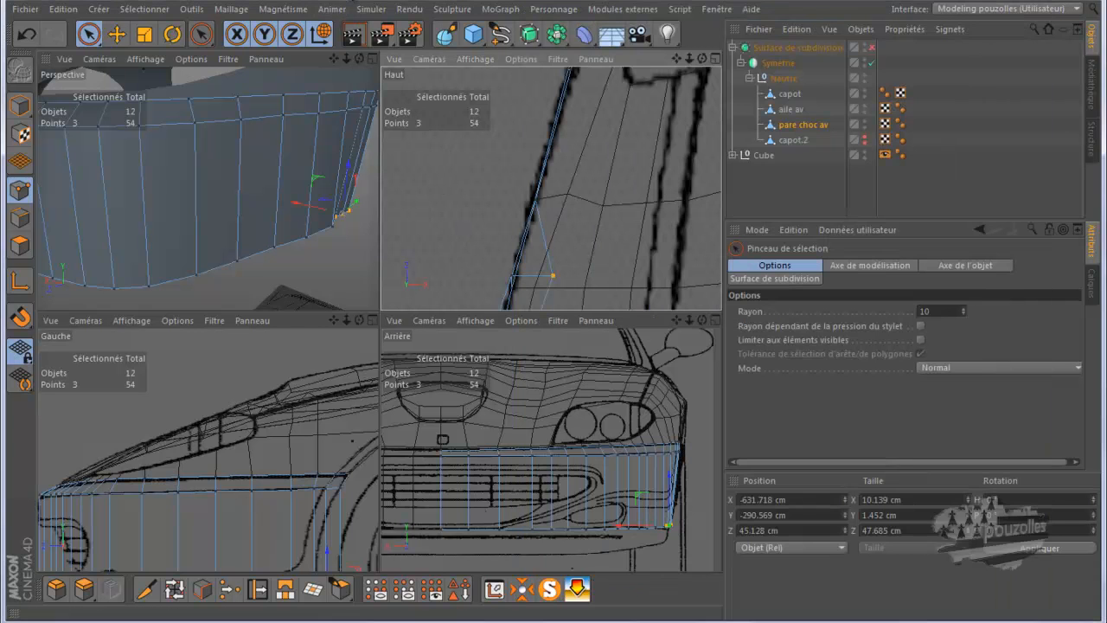
Move the next lower edge point ahead of the wheel arch group inward to X about -617.4 cm.
click(332, 231)
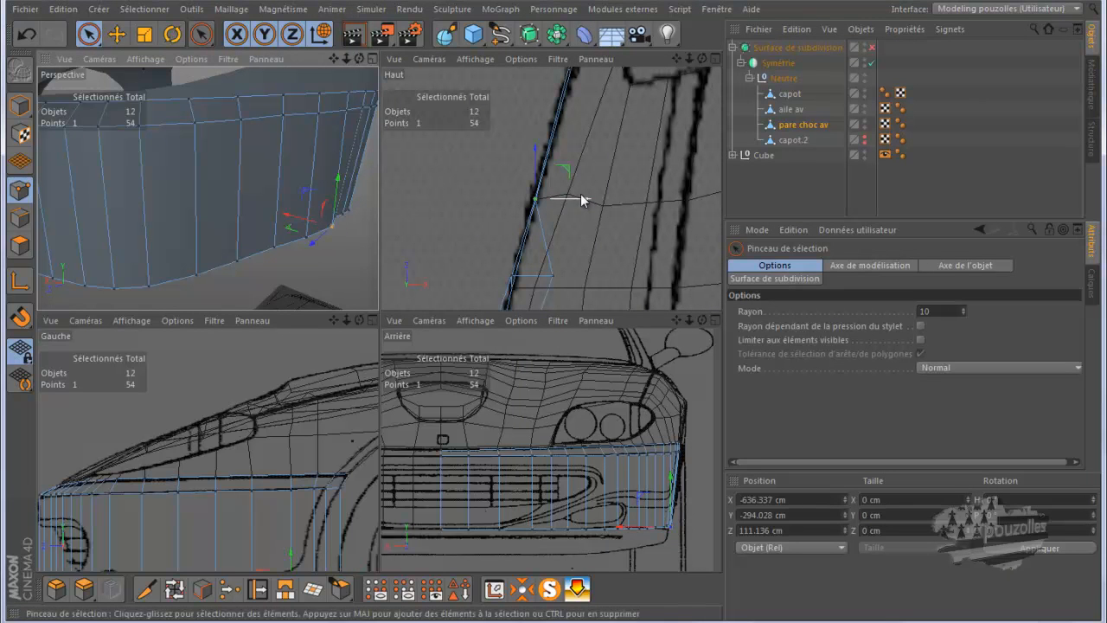
drag(581, 196, 616, 218)
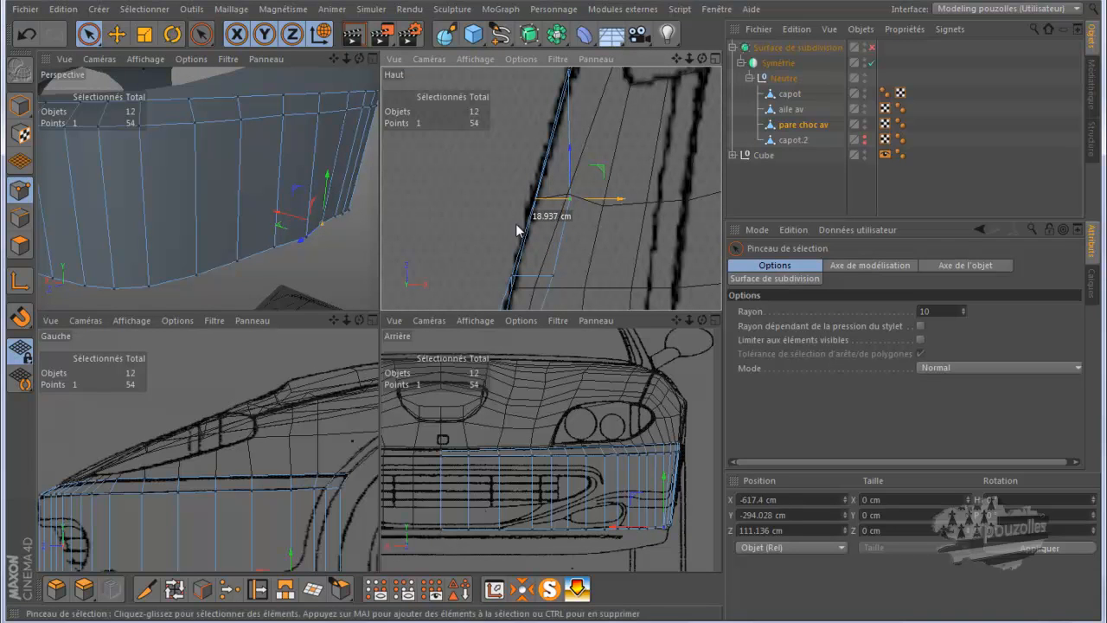
Pull two neighbouring lower-edge points on the front bumper's side inward along X, to about -592.6 cm and -568.9 cm.
click(308, 244)
drag(676, 58, 552, 320)
drag(556, 227, 603, 264)
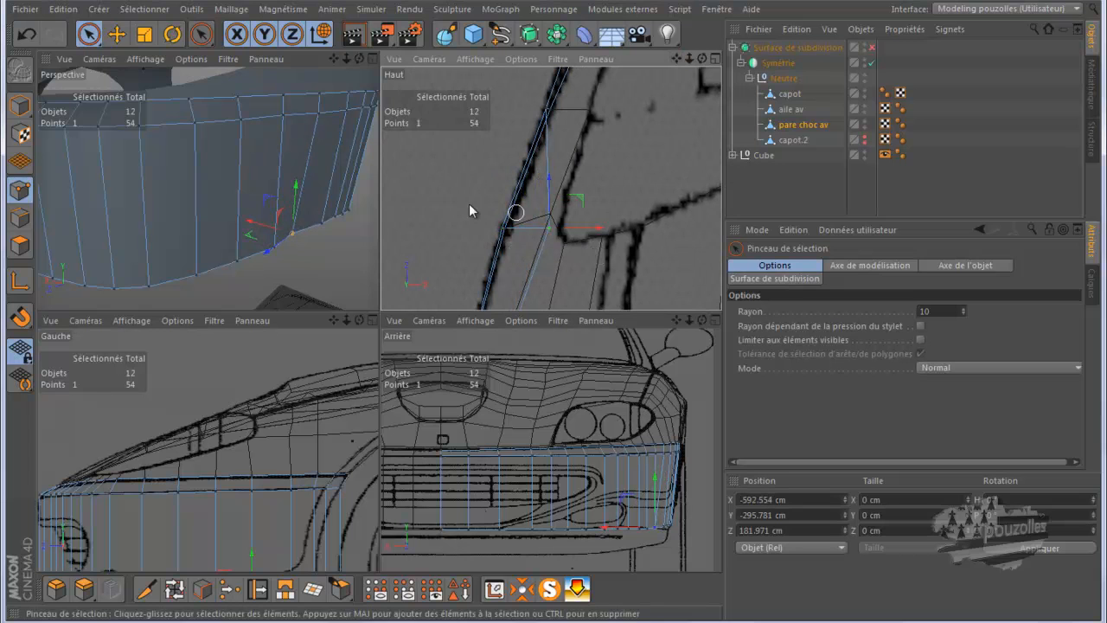
click(275, 254)
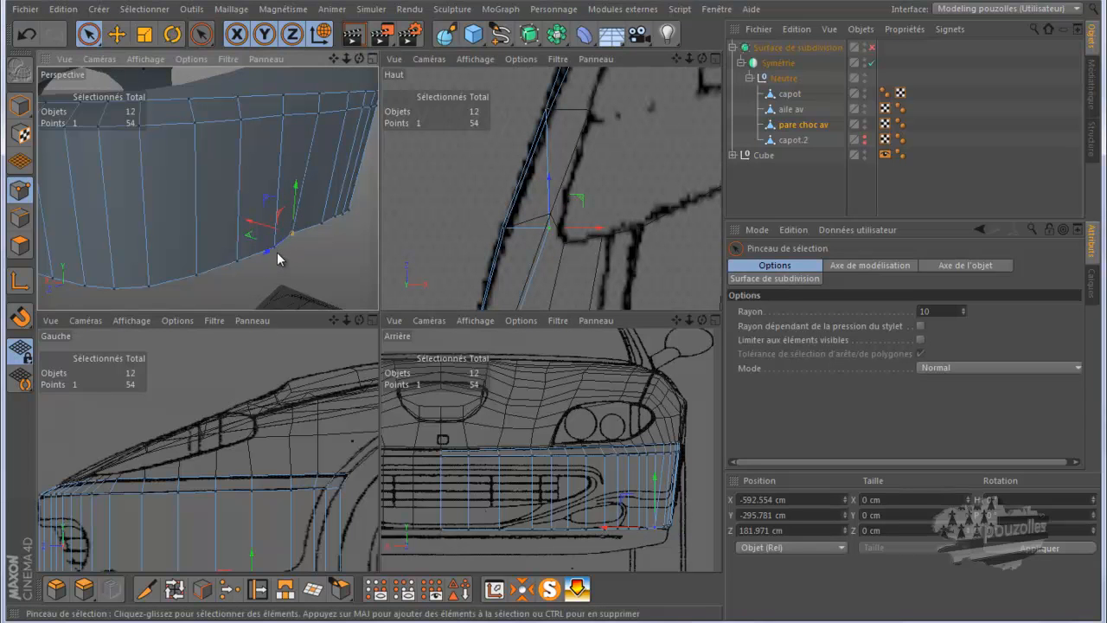
drag(596, 110, 640, 130)
scroll(640, 125, down, 4)
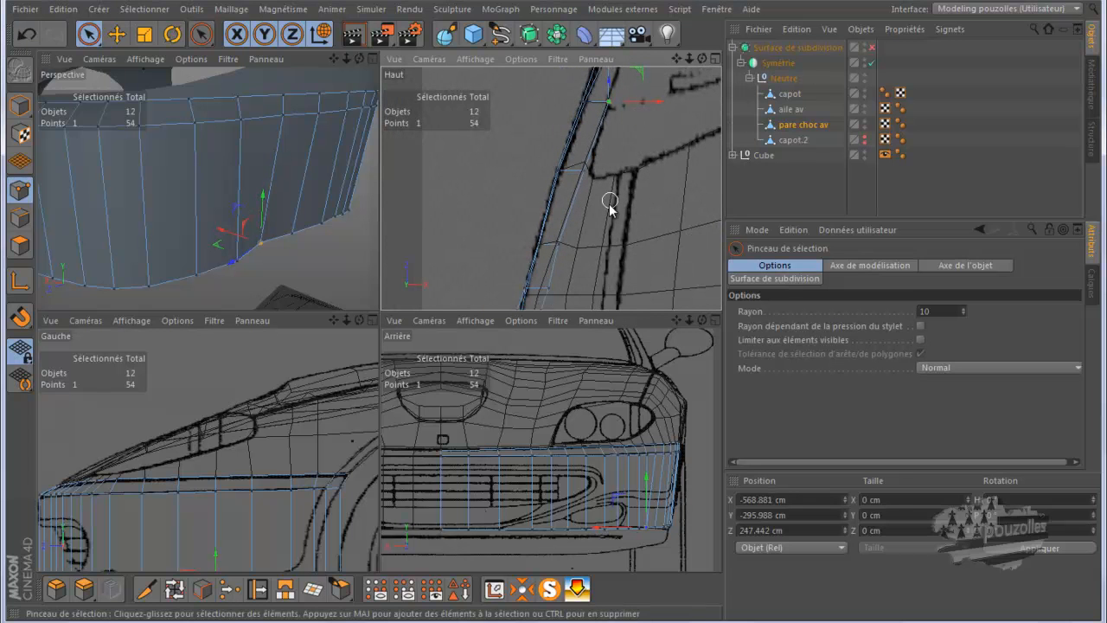
Fine-tune two side points of the bumper's lower edge along X, to about -613.7 cm and -591.1 cm.
click(561, 246)
drag(586, 250, 560, 257)
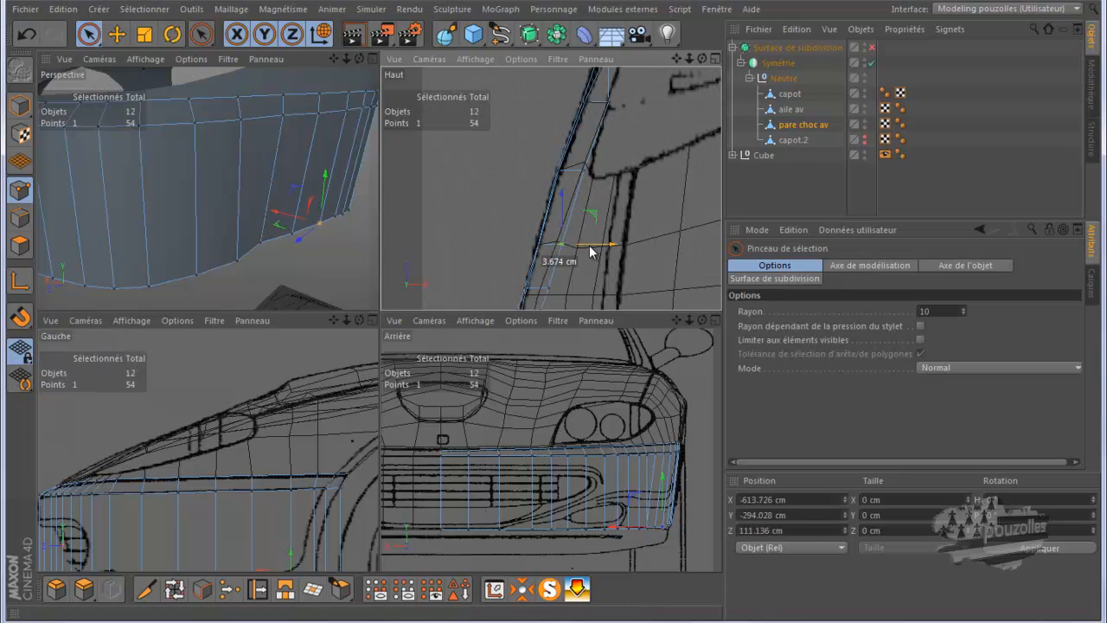
click(595, 177)
drag(614, 171, 602, 174)
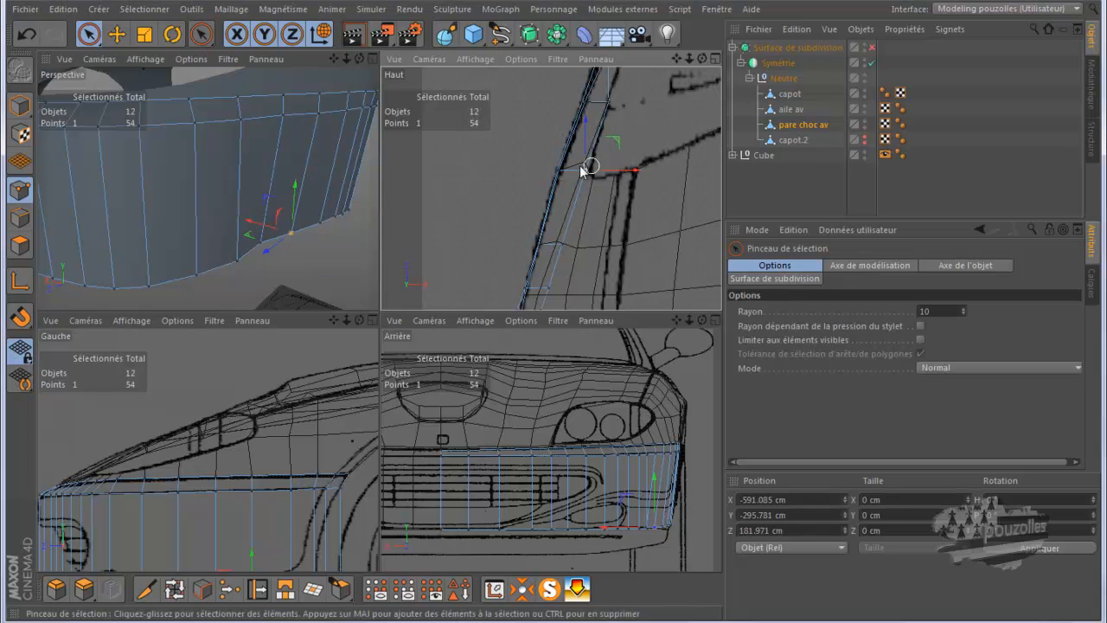
Pull the next two lower-edge points towards the bumper corner inward along X, to about -548.3 cm and -522.9 cm.
click(236, 263)
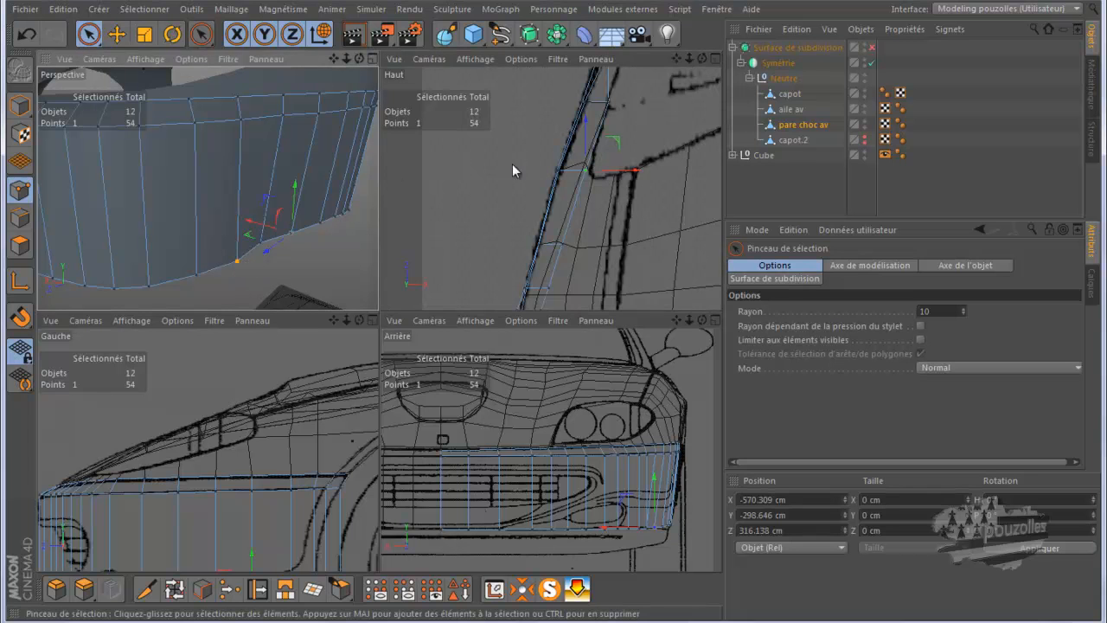
drag(678, 58, 552, 311)
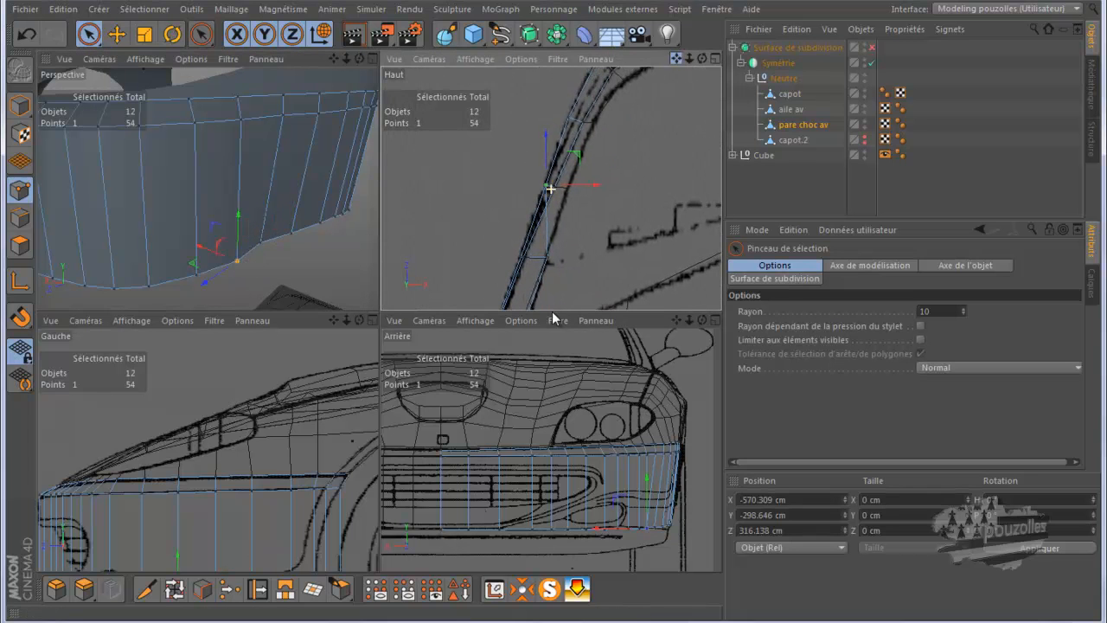
drag(594, 190, 616, 208)
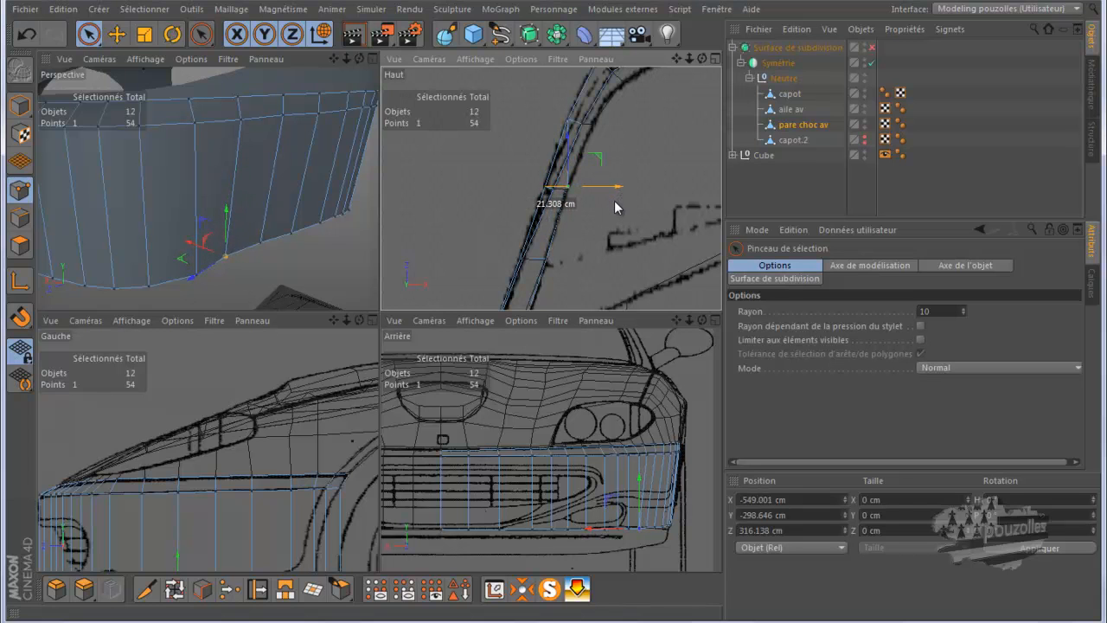
drag(616, 208, 618, 208)
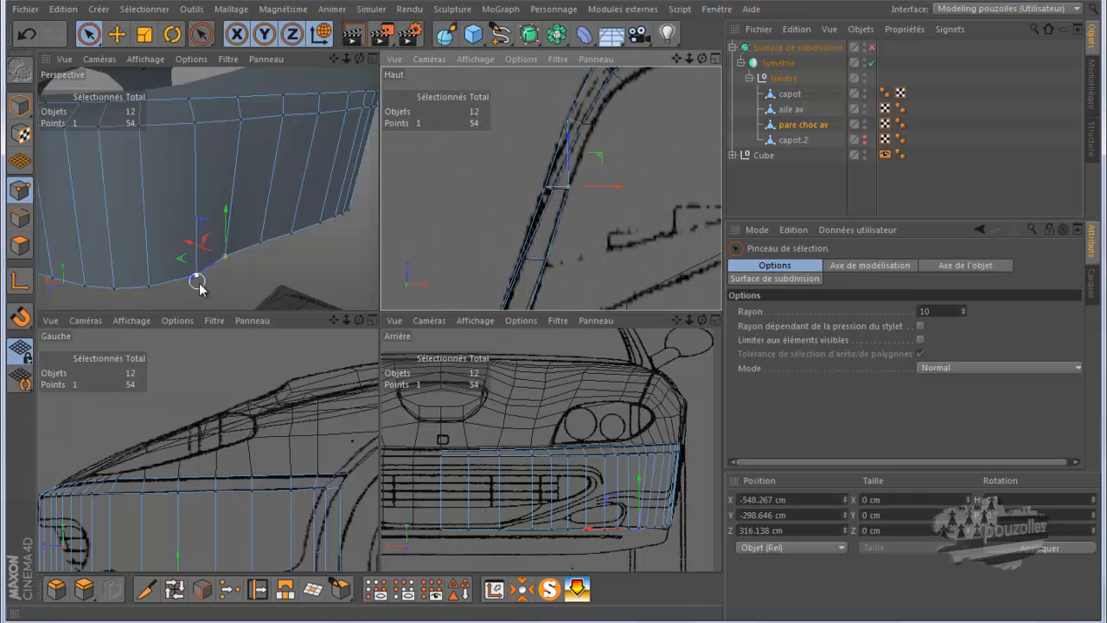
drag(197, 285, 201, 282)
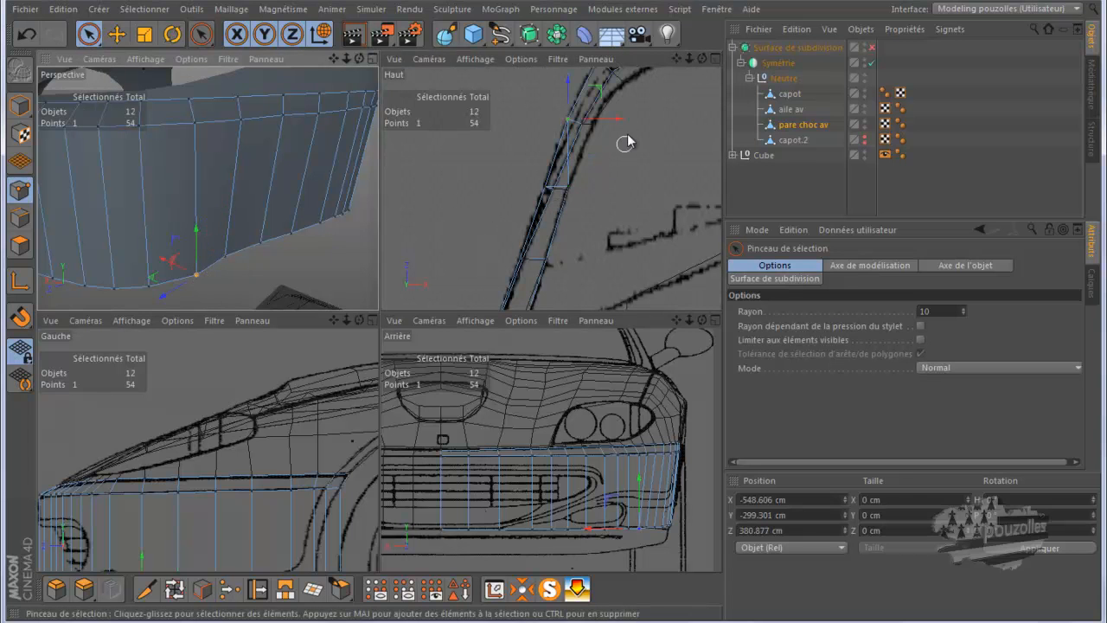
drag(608, 122, 637, 138)
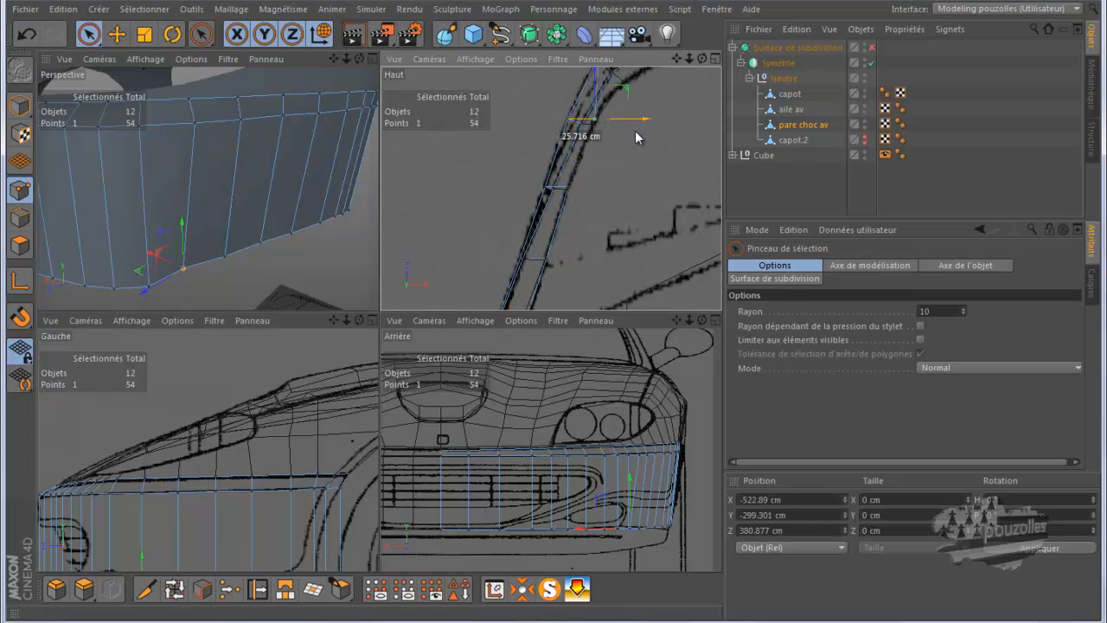
Move the two lower corner points inward onto the blueprint line, to about X -494.1, Z 414.4 cm and X -465.1, Z 431.9 cm.
drag(676, 58, 553, 318)
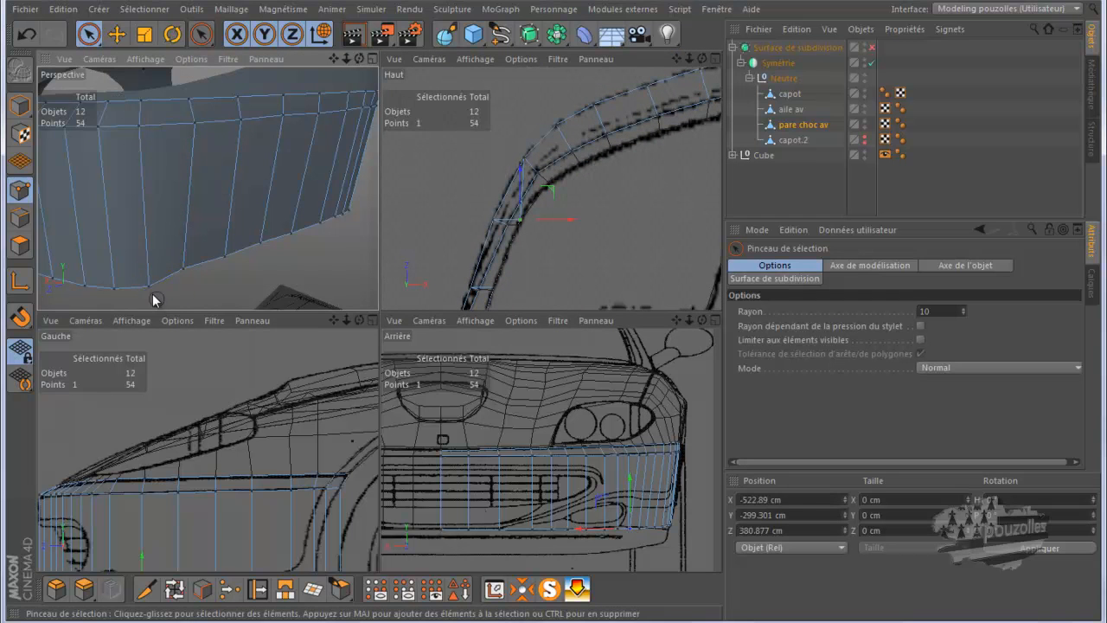
click(555, 129)
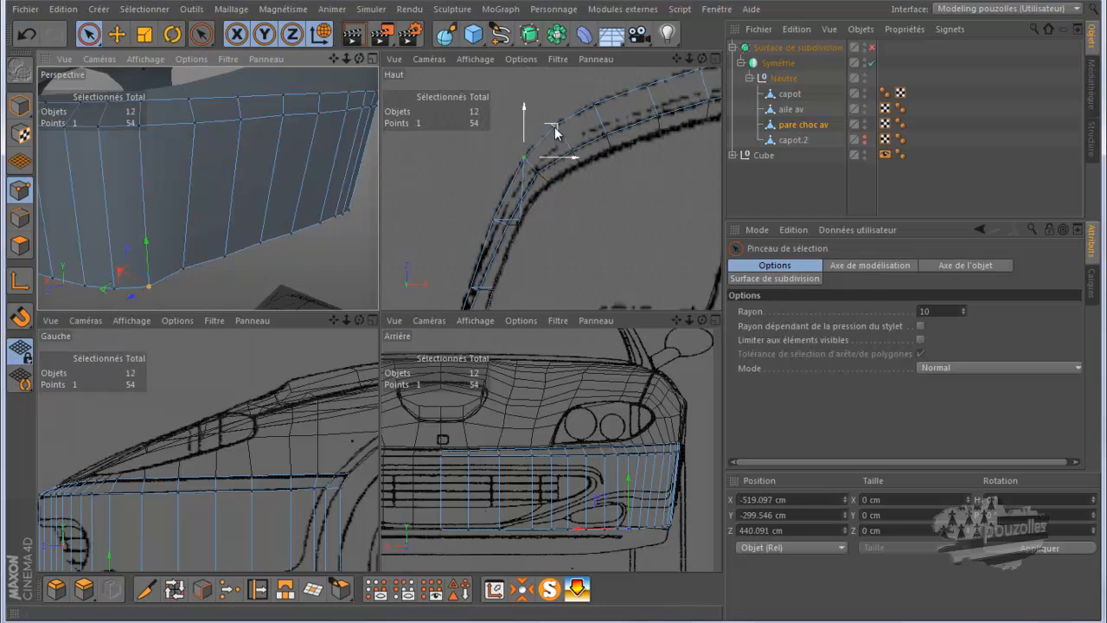
drag(555, 132, 583, 157)
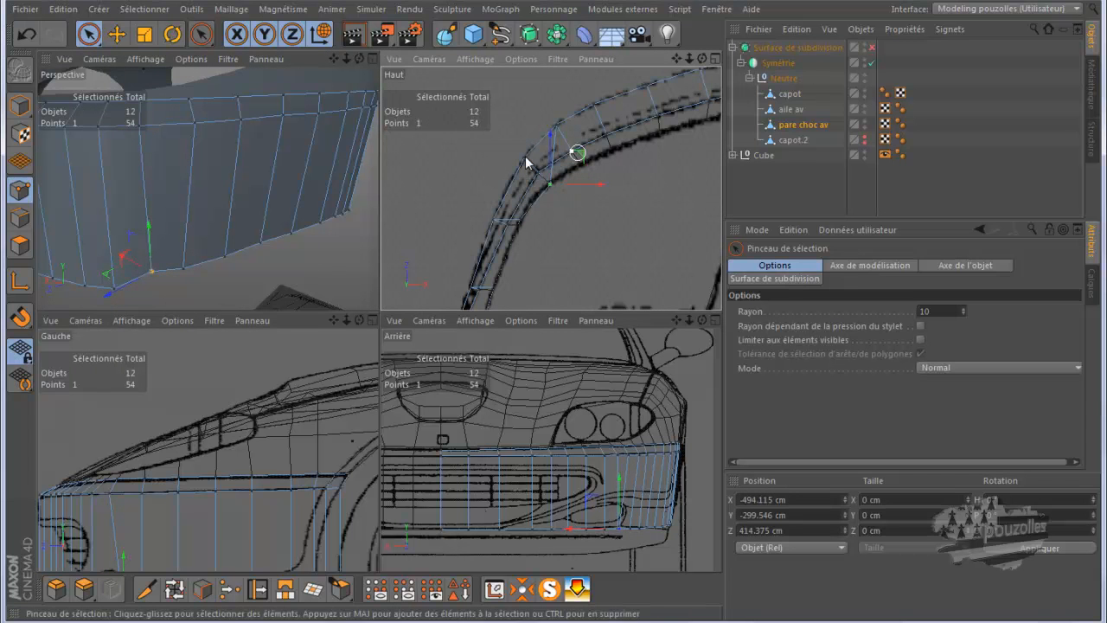
click(117, 285)
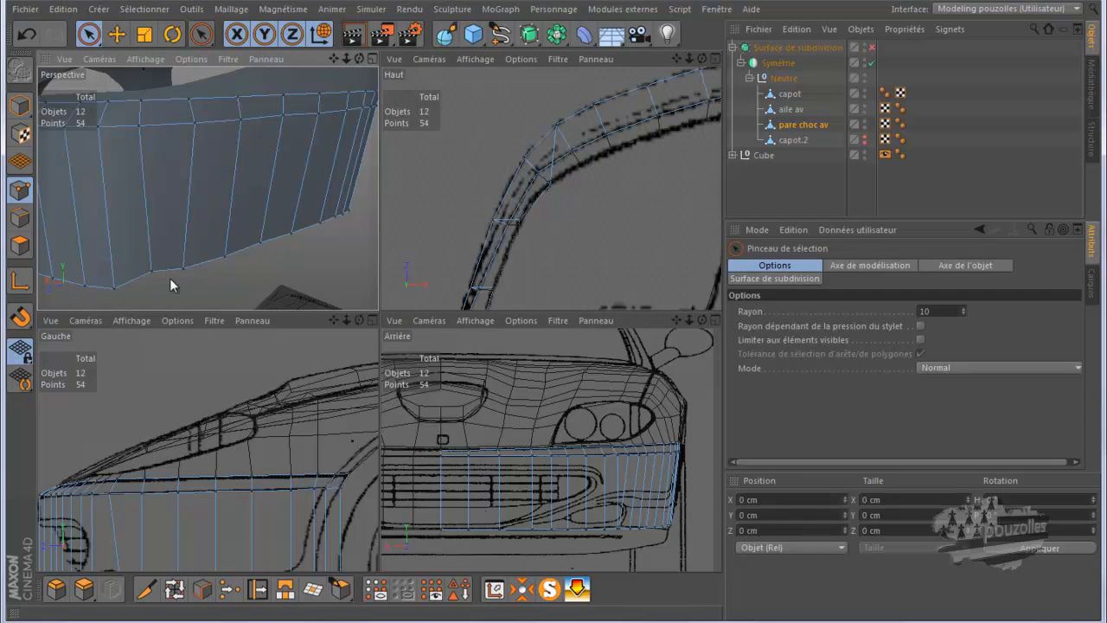
click(113, 288)
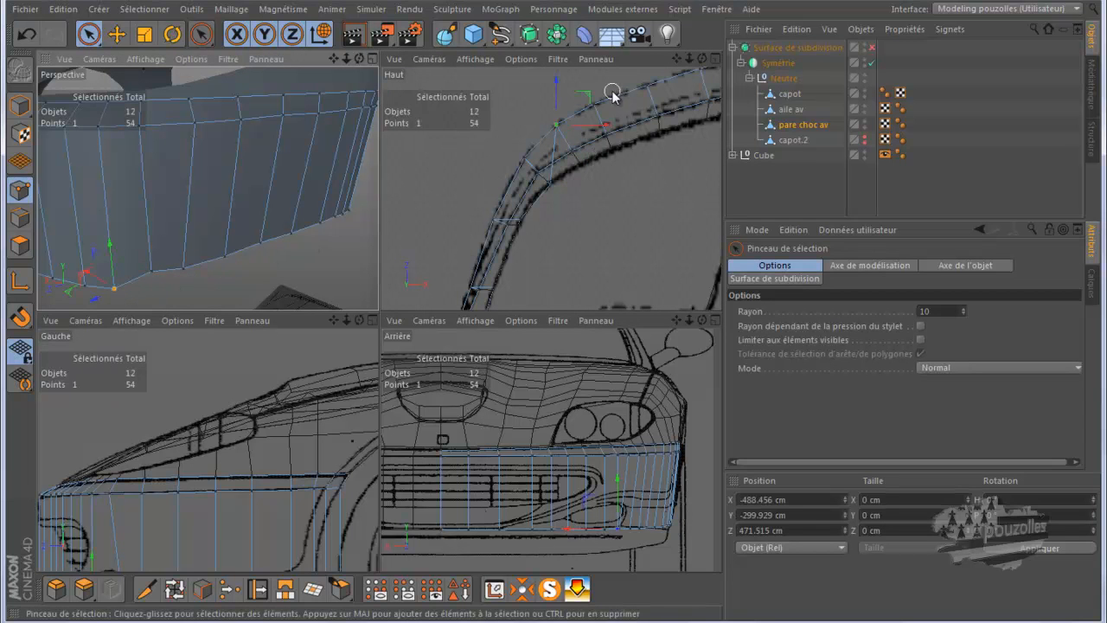
scroll(613, 94, up, 3)
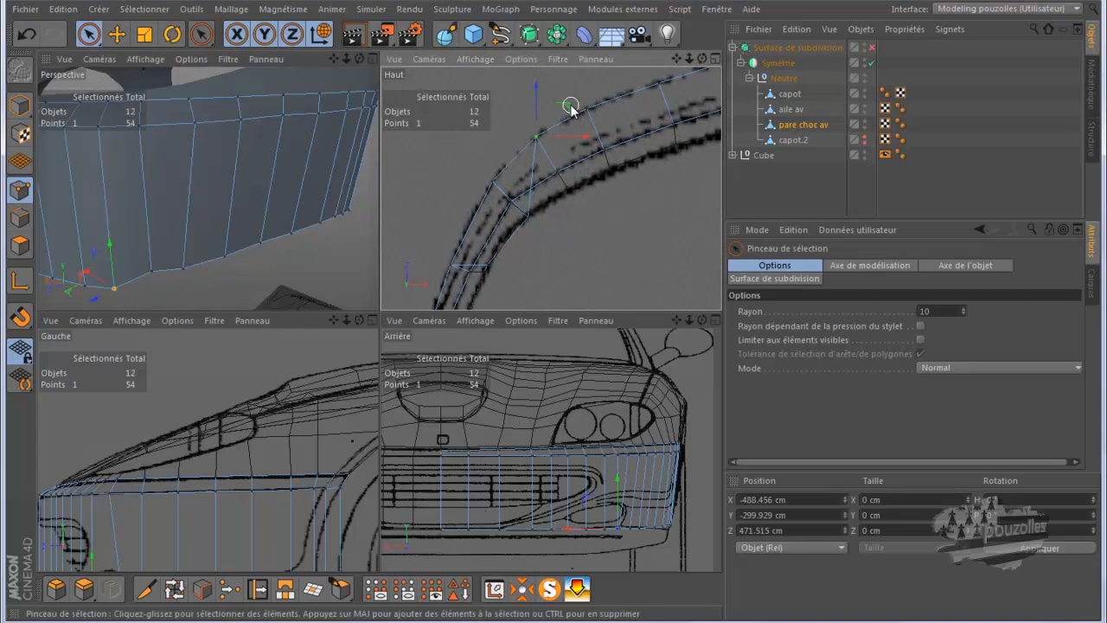
mouse_move(566, 110)
mouse_down()
mouse_move(564, 129)
mouse_move(595, 164)
mouse_move(612, 163)
mouse_move(603, 168)
mouse_up()
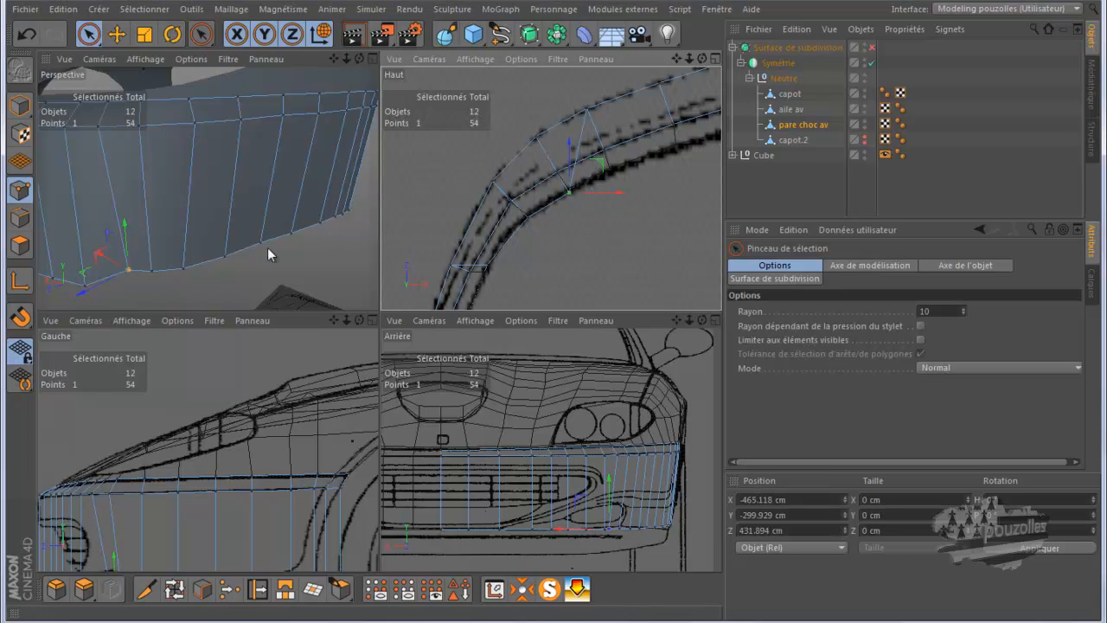
Move the next two lower-edge points past the corner back onto the blueprint curve, the second to about X -389.2, Z 465.7 cm.
click(84, 284)
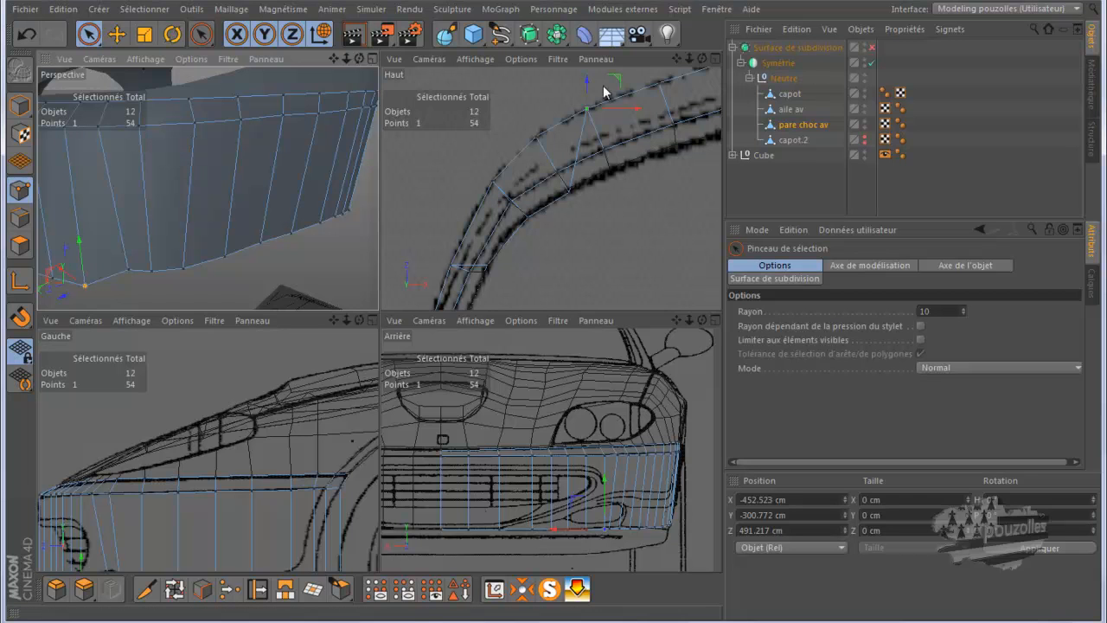
drag(618, 76, 644, 143)
mouse_move(333, 58)
mouse_down()
mouse_move(382, 310)
mouse_move(401, 303)
mouse_up()
click(235, 267)
drag(676, 58, 546, 316)
drag(531, 135, 547, 186)
Move the next two lower front points back onto the blueprint curve, to about X -337.6, Z 480.1 cm and X -292.9, Z 492.3 cm.
click(201, 260)
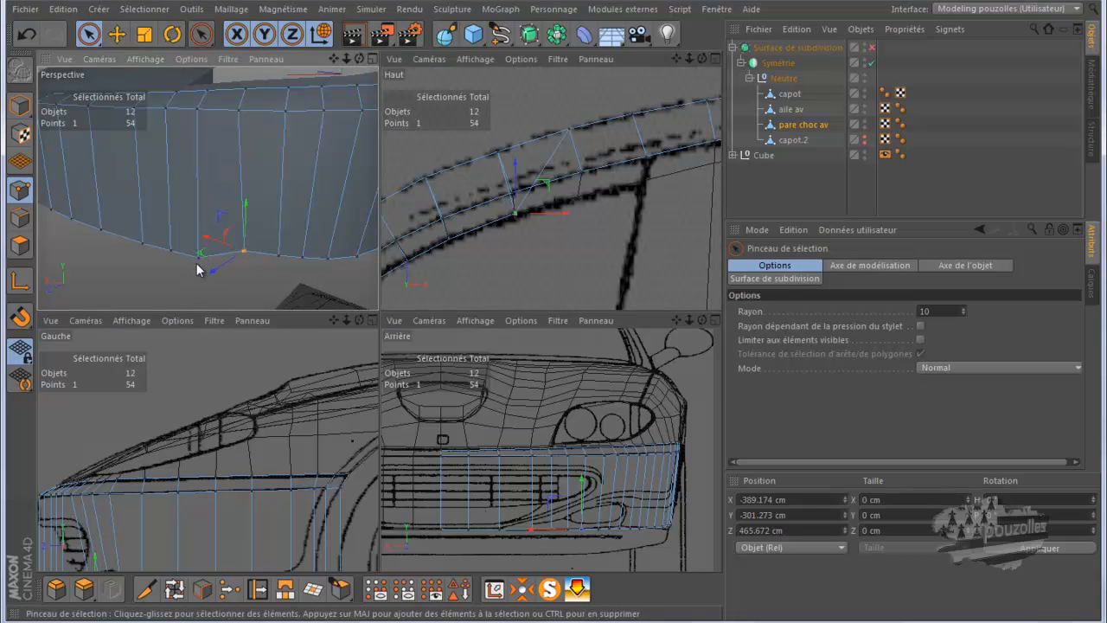
drag(603, 109, 621, 168)
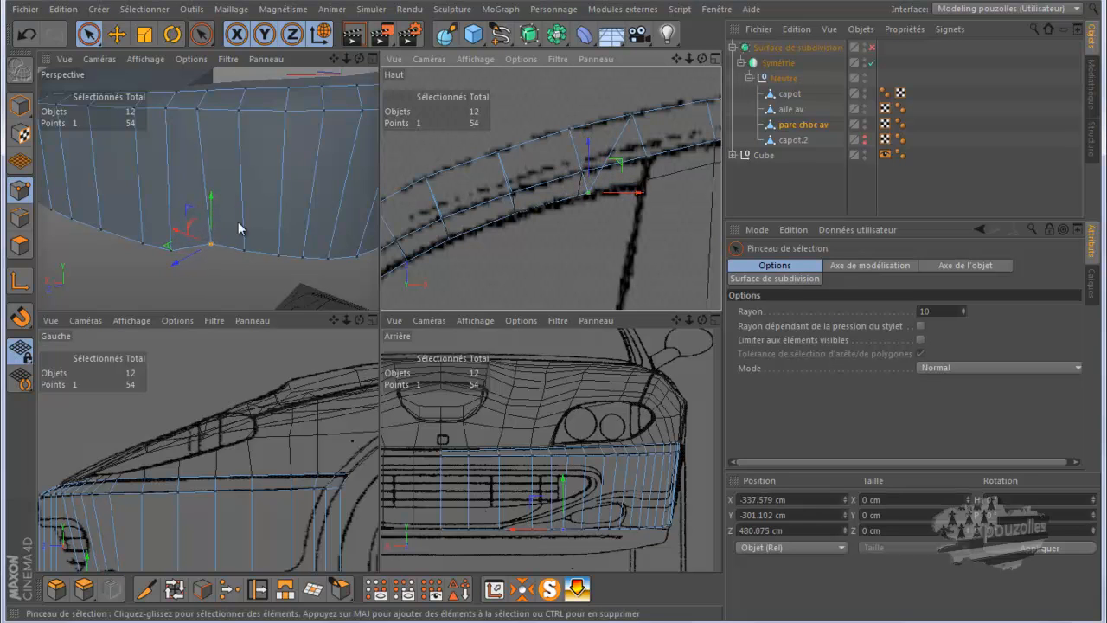
click(173, 251)
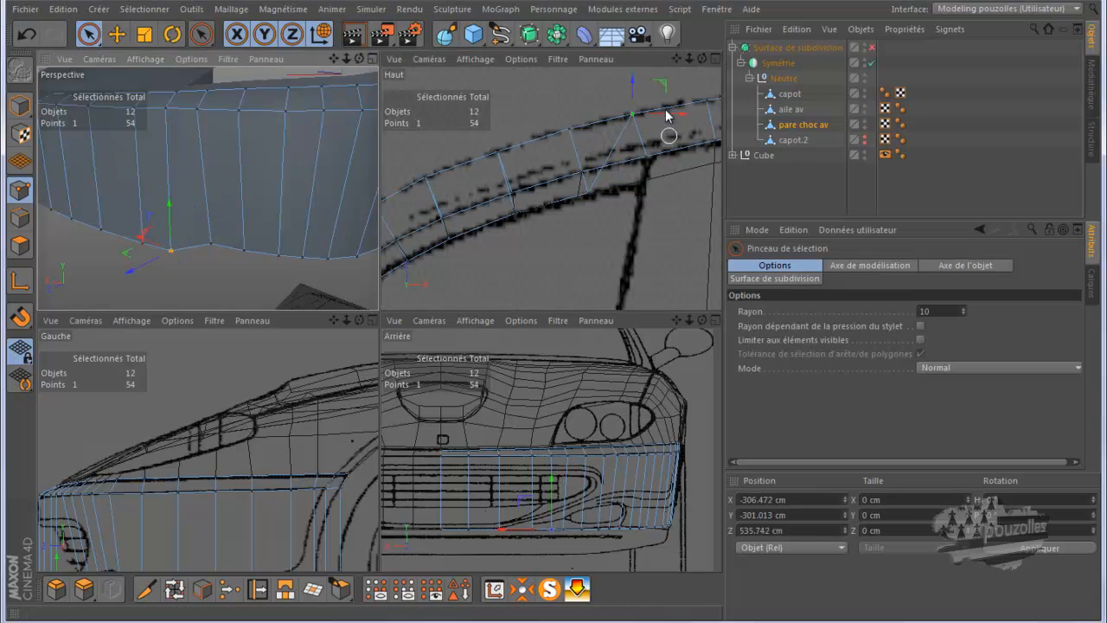
drag(666, 89, 686, 150)
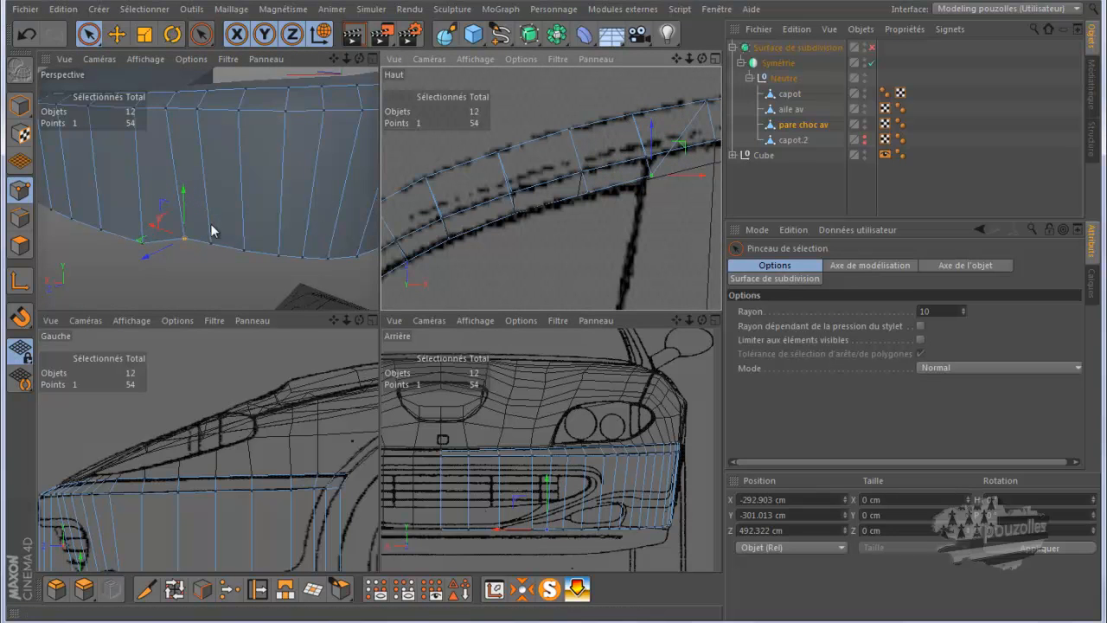
Set back the following two lower front points towards the centreline, to about X -245.9, Z 503.5 cm and X -156.7, Z 512.9 cm.
click(141, 244)
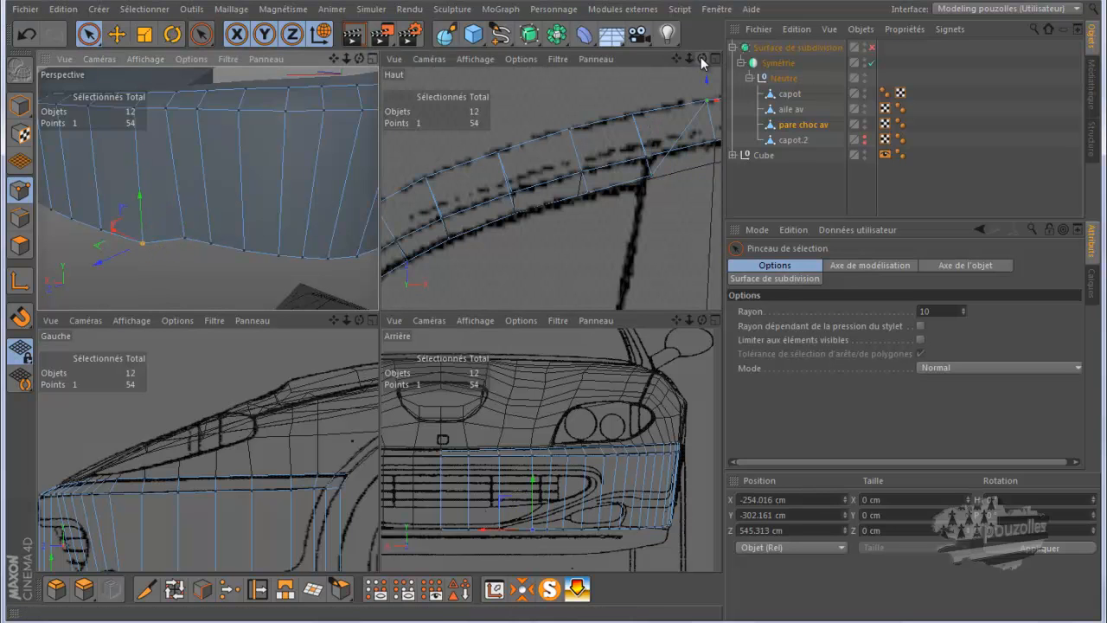
drag(679, 57, 551, 311)
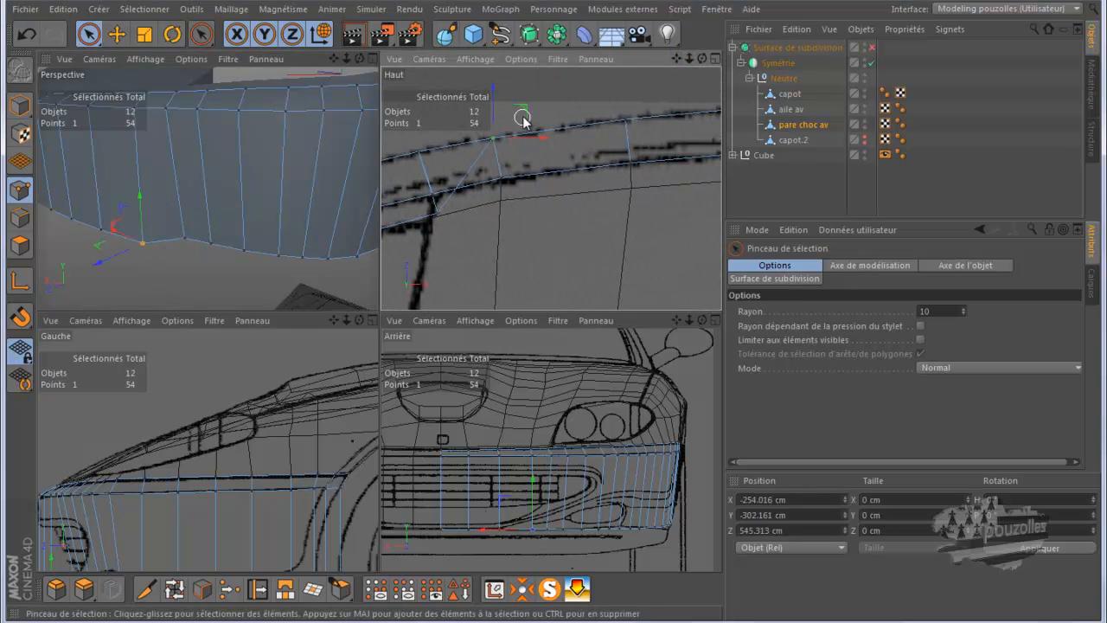
drag(525, 106, 537, 165)
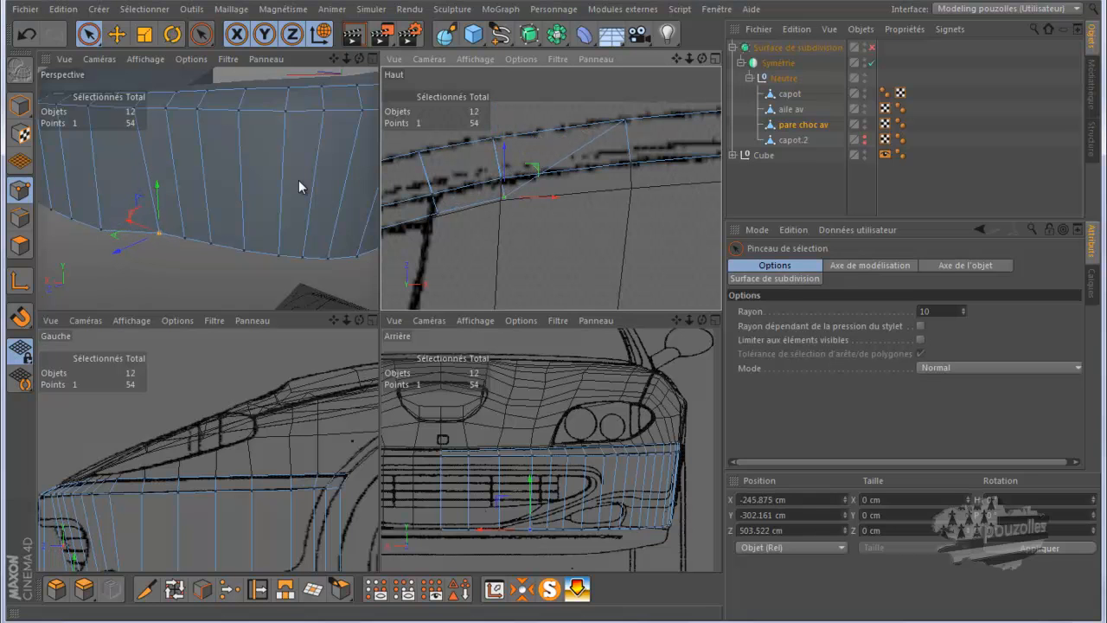
click(98, 236)
drag(655, 95, 661, 156)
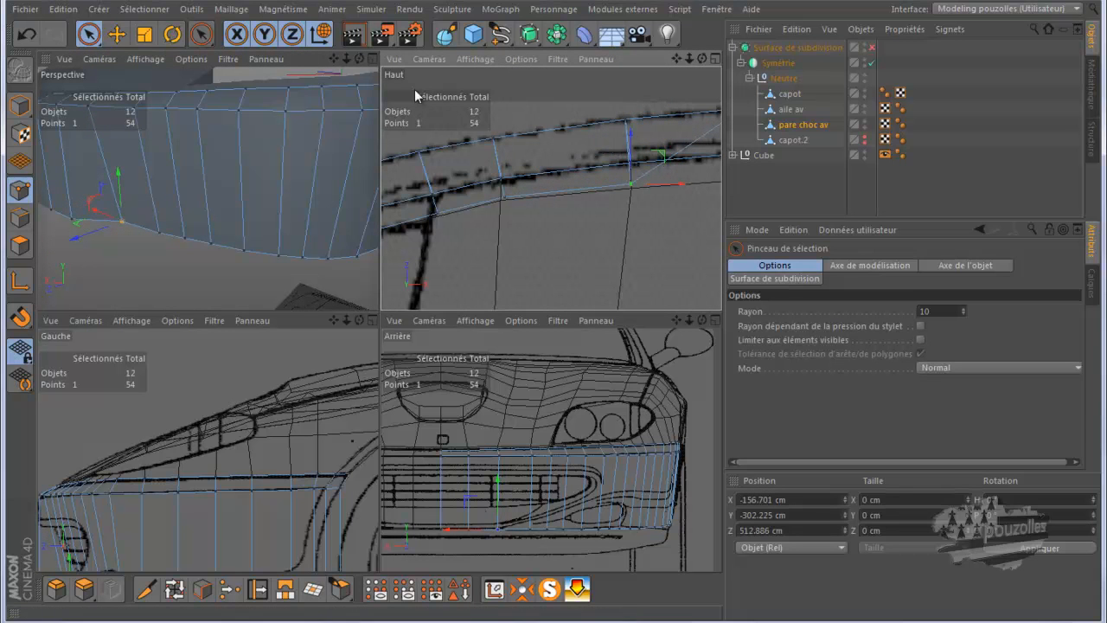
Move the lower point beside the centreline back to about X -72.4, Z 516.8 cm, undoing the extra shift made to it.
drag(334, 59, 255, 96)
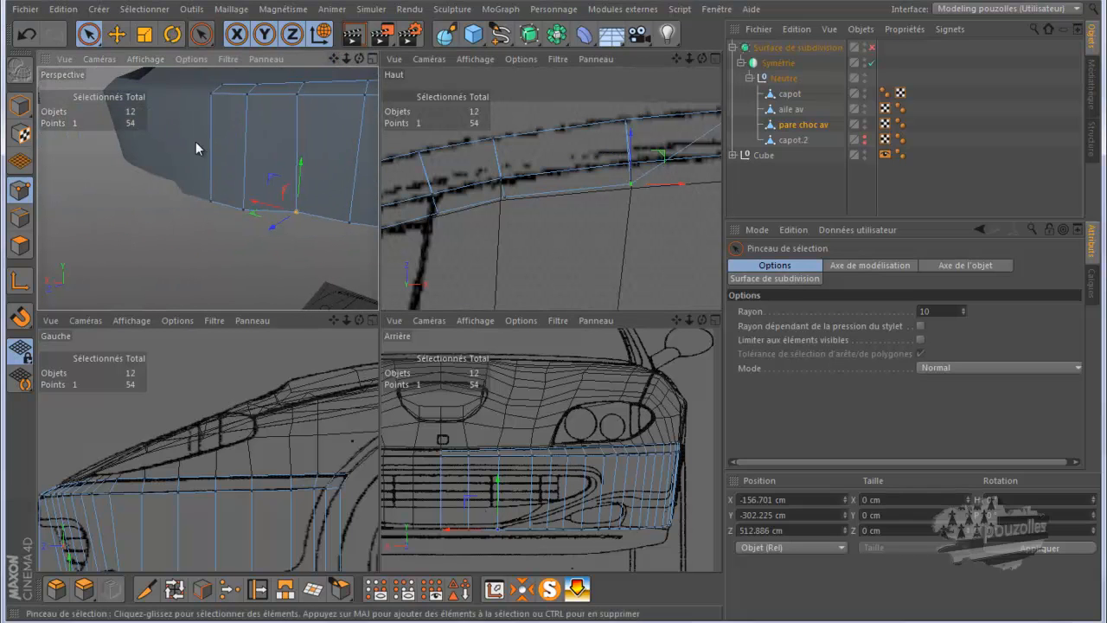
click(244, 213)
drag(678, 58, 543, 310)
drag(585, 104, 588, 179)
drag(214, 208, 232, 209)
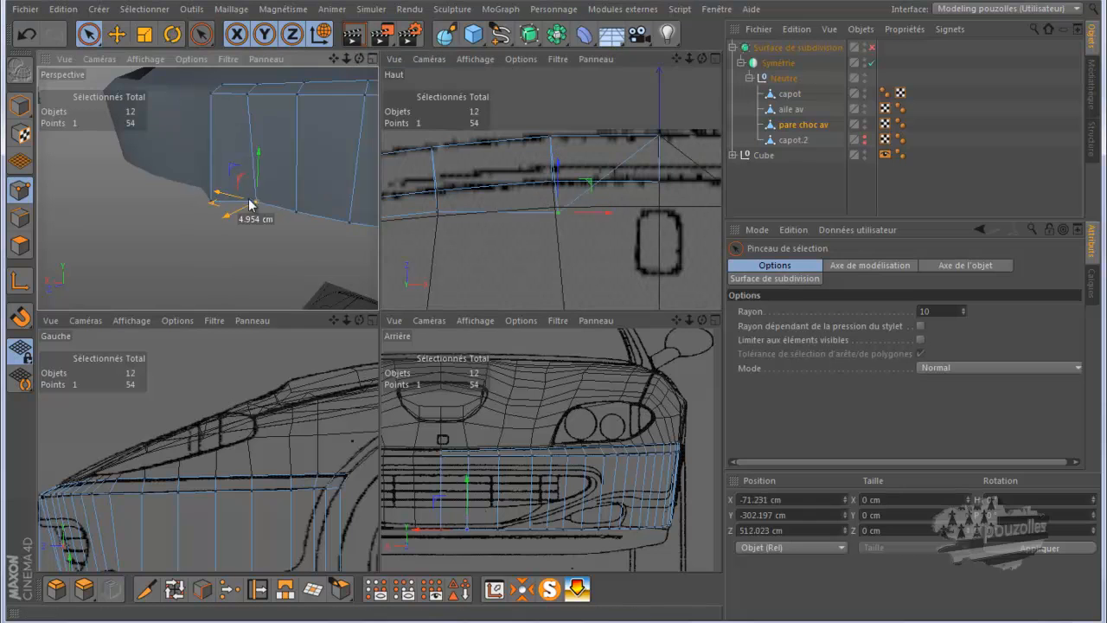
click(27, 38)
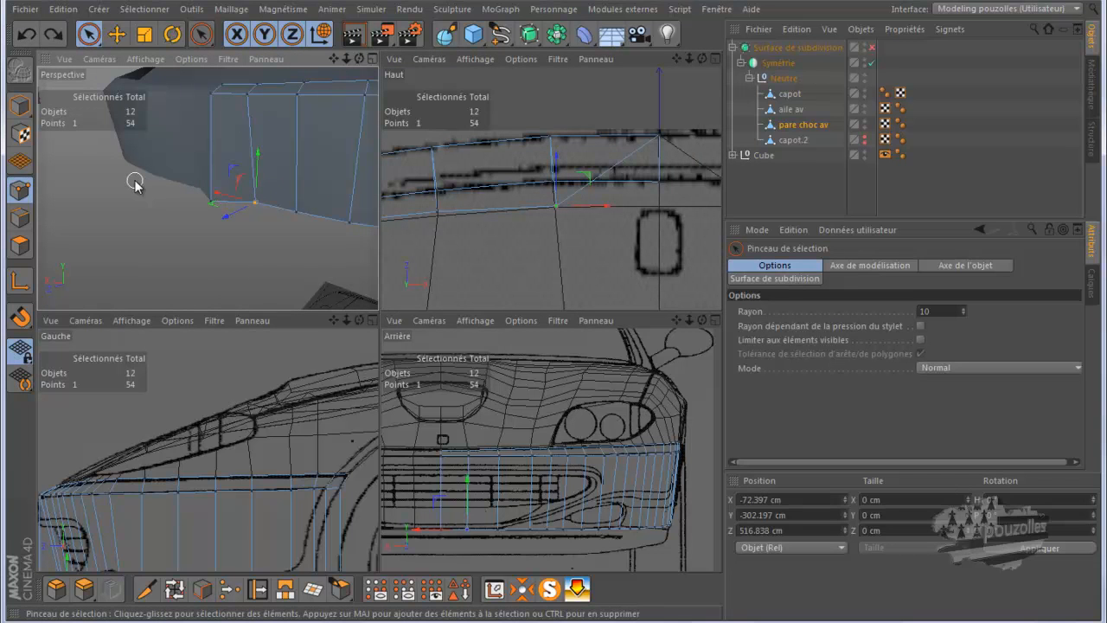
Move the bumper's lower centreline point back along Z to about 517.8 cm, in line with its neighbour.
click(177, 208)
click(659, 134)
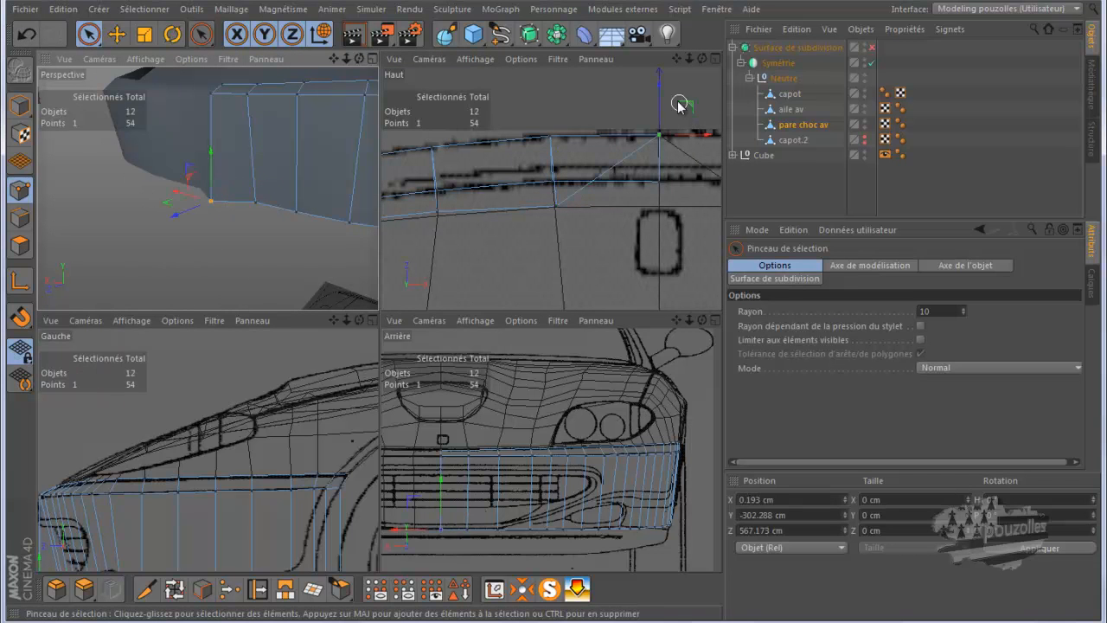
drag(664, 89, 663, 161)
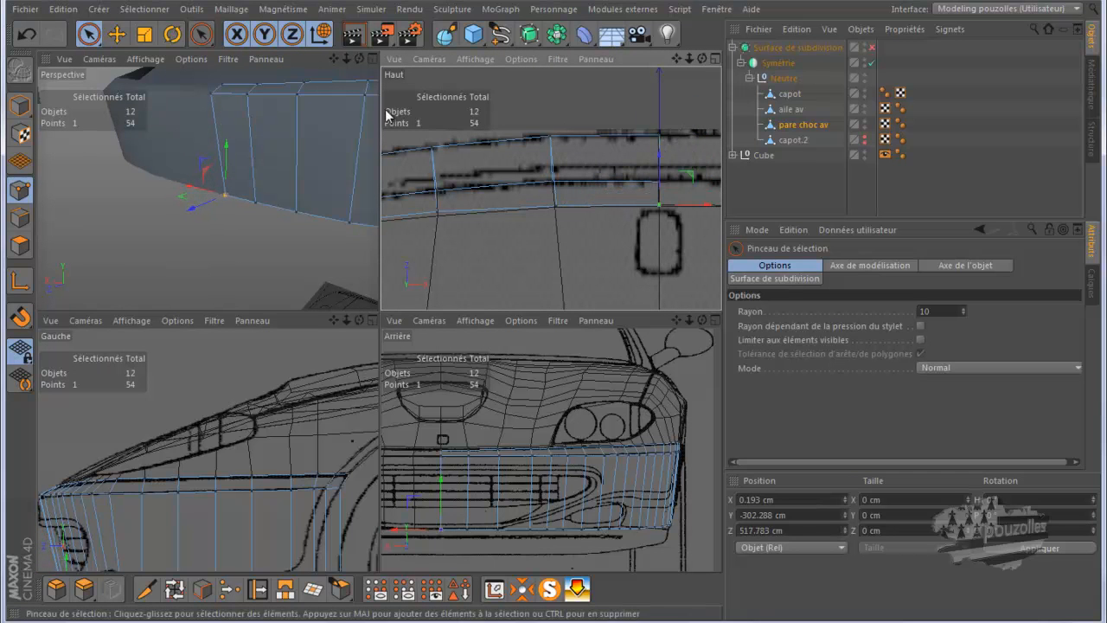
Align the three points at the bumper's symmetry centreline by setting their X position and X size to 0 cm.
click(89, 34)
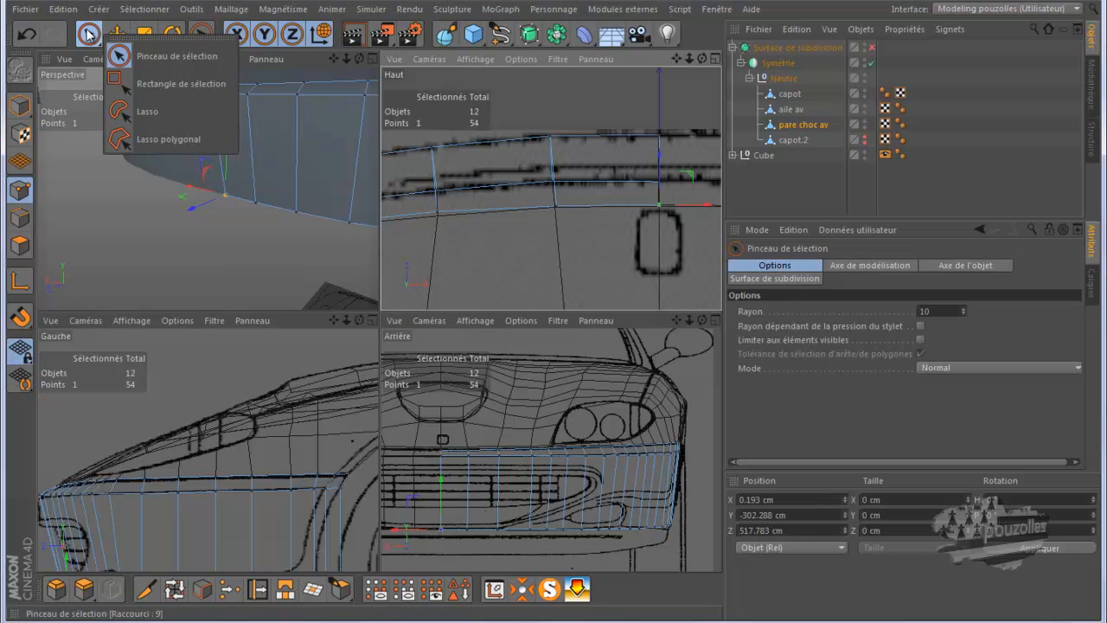
click(182, 57)
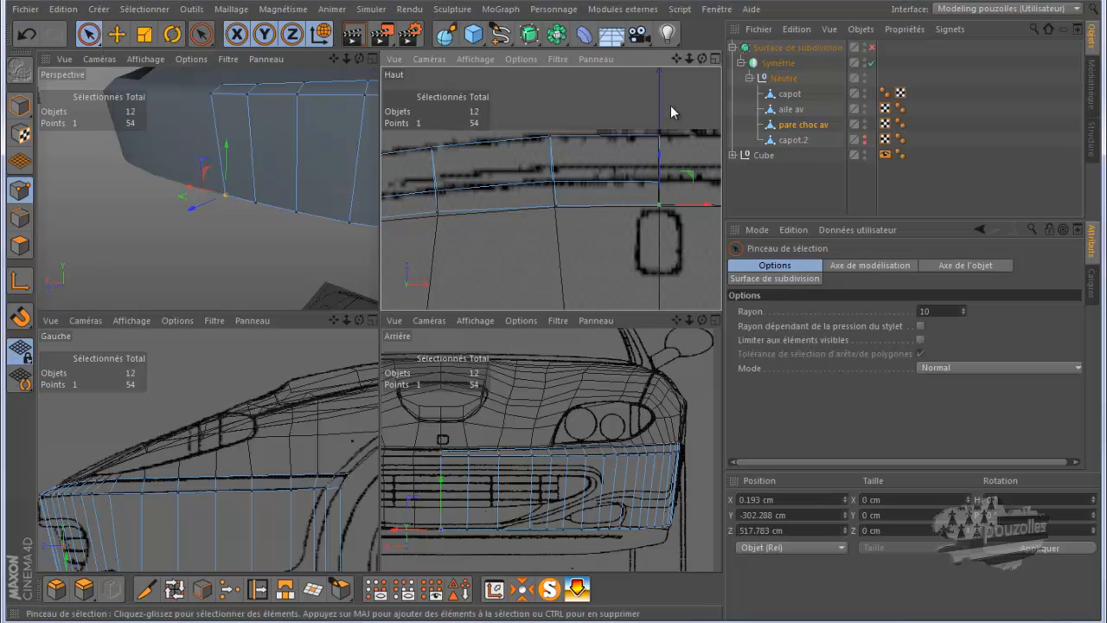
drag(661, 129, 655, 238)
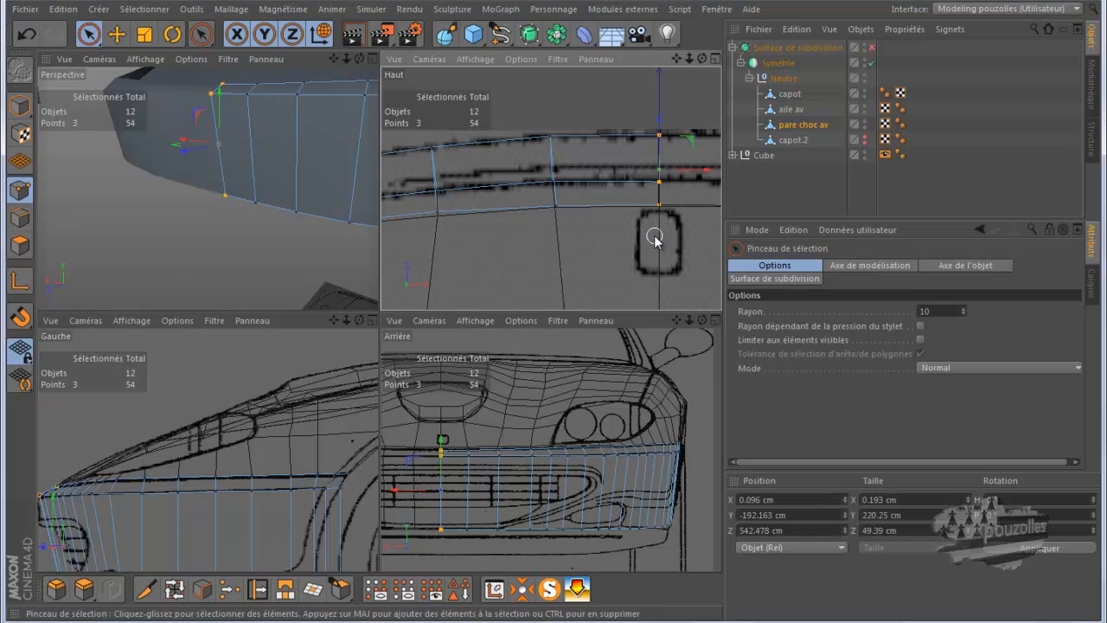
click(784, 499)
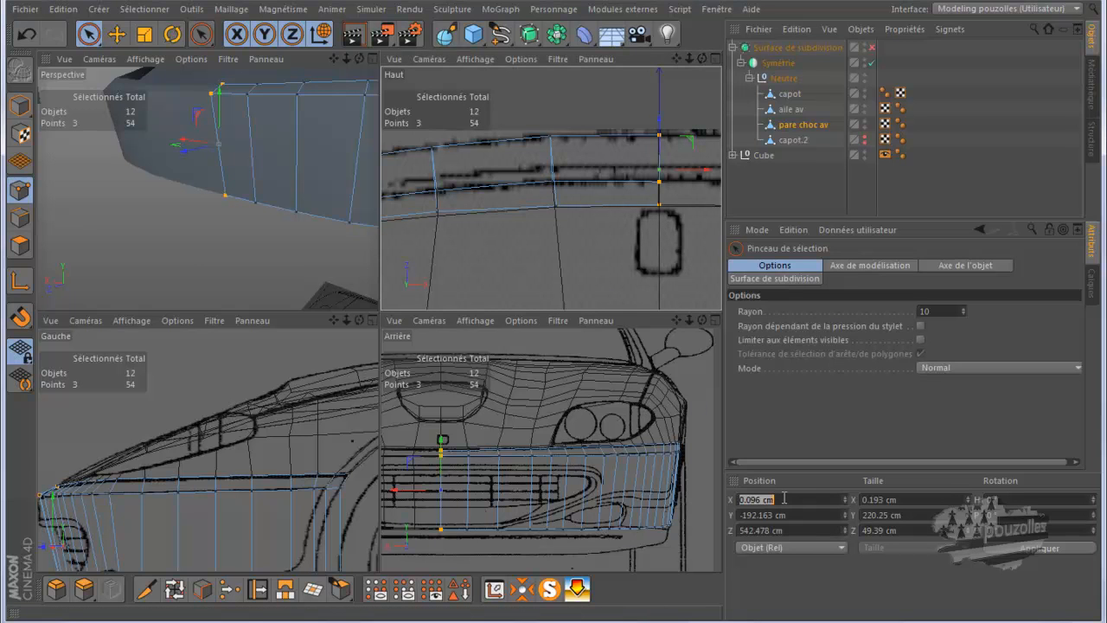
click(896, 499)
text(0)
click(1035, 547)
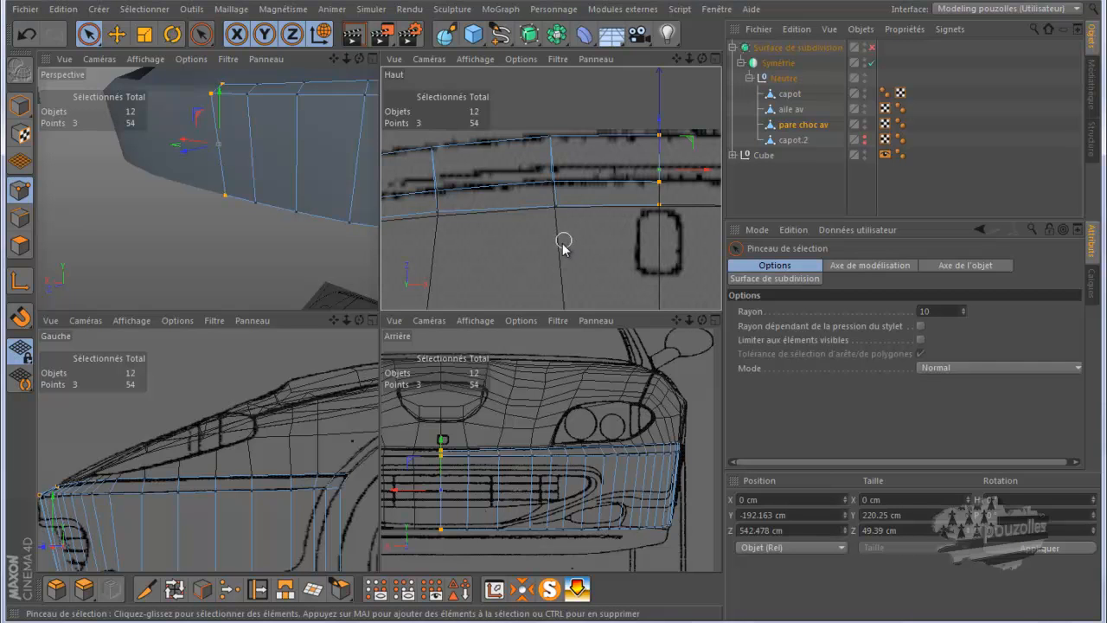
click(250, 253)
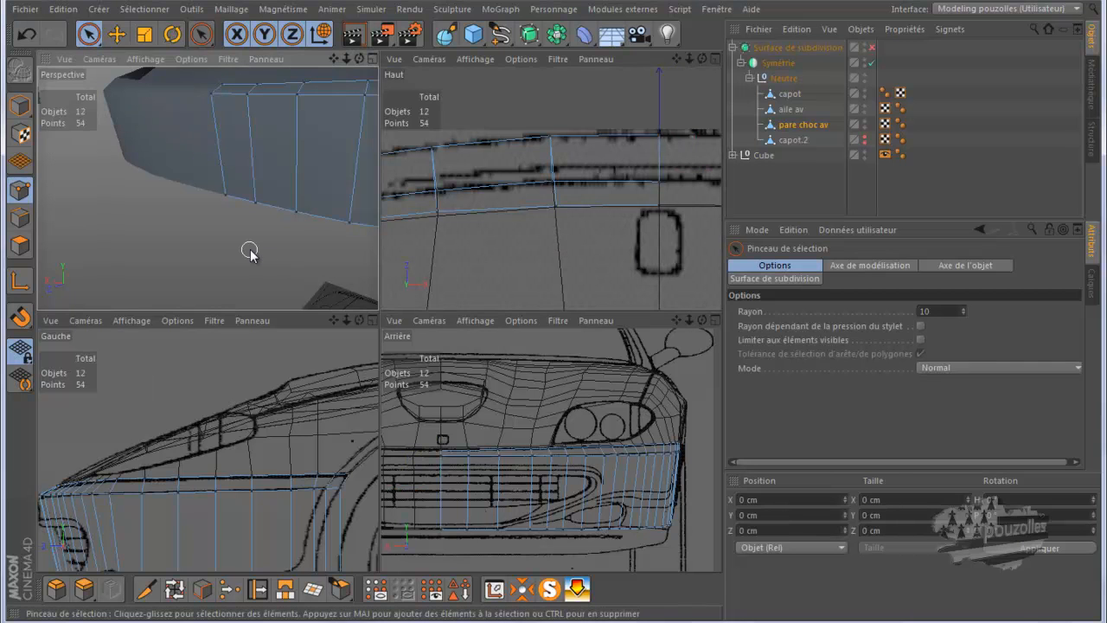
Check the bumper from the front in the perspective view and enlarge the rear view around the grille opening.
scroll(250, 251, down, 2)
alt+drag(250, 253, 379, 310)
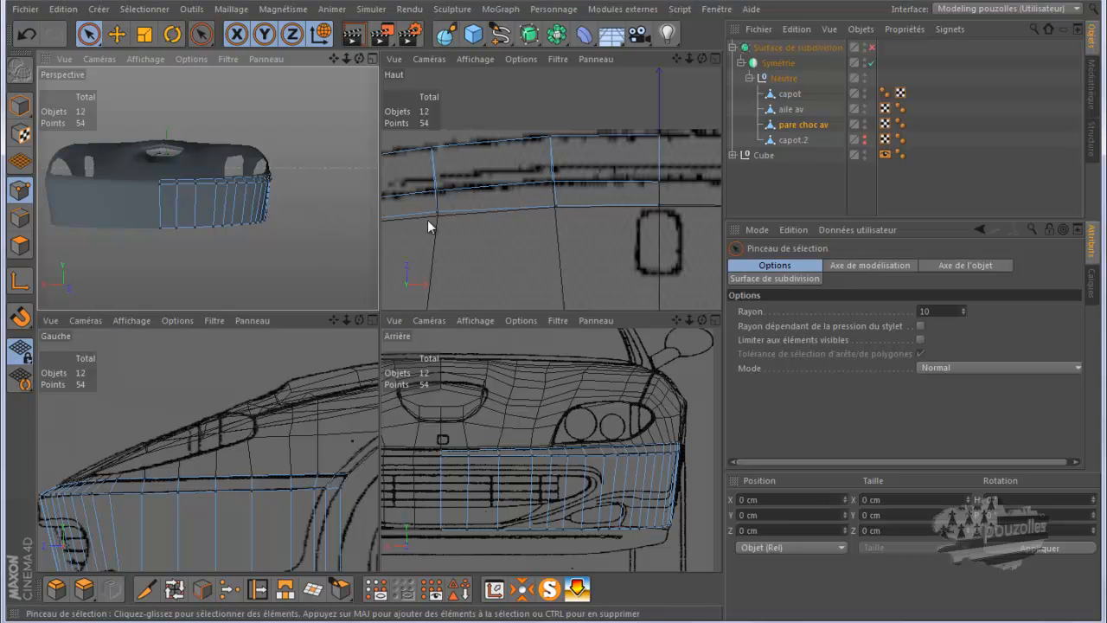
middle_click(563, 396)
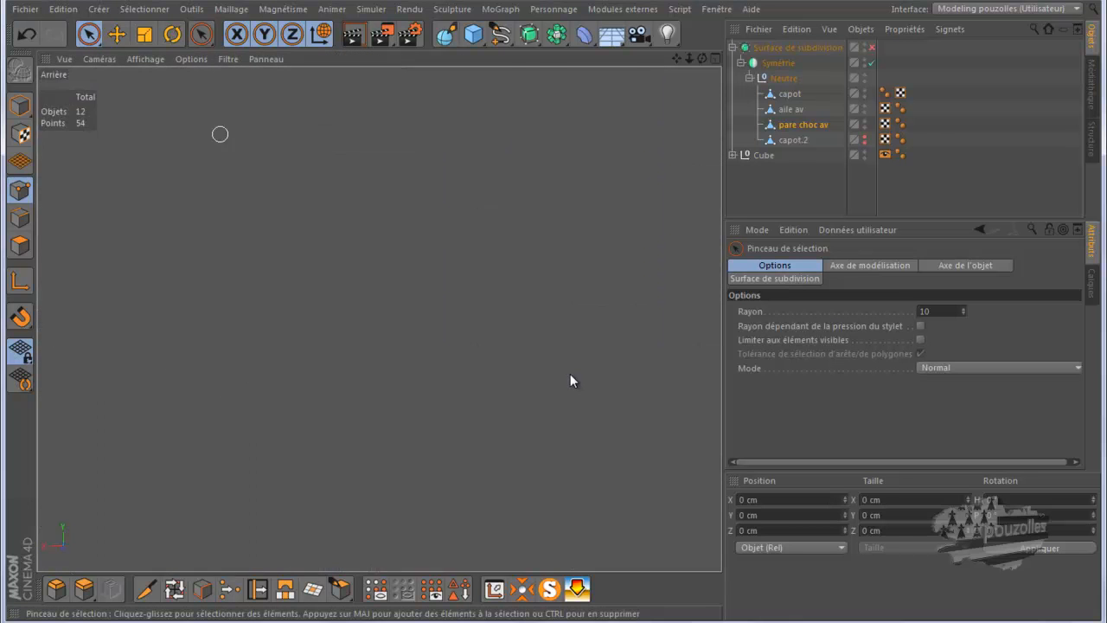
scroll(576, 364, down, 3)
scroll(559, 351, up, 4)
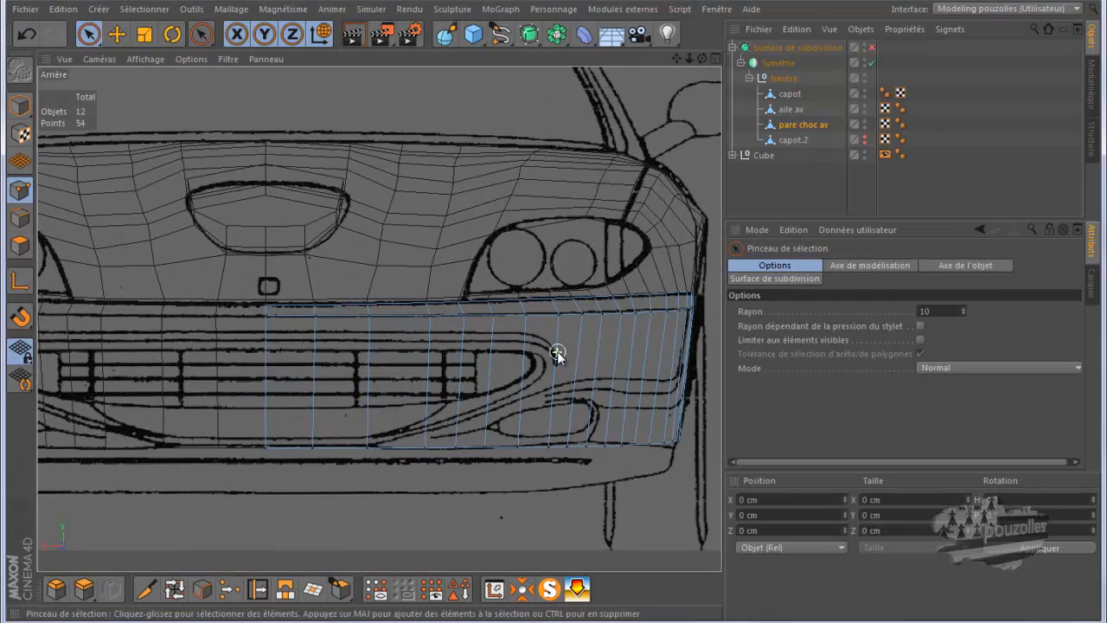
scroll(557, 351, up, 1)
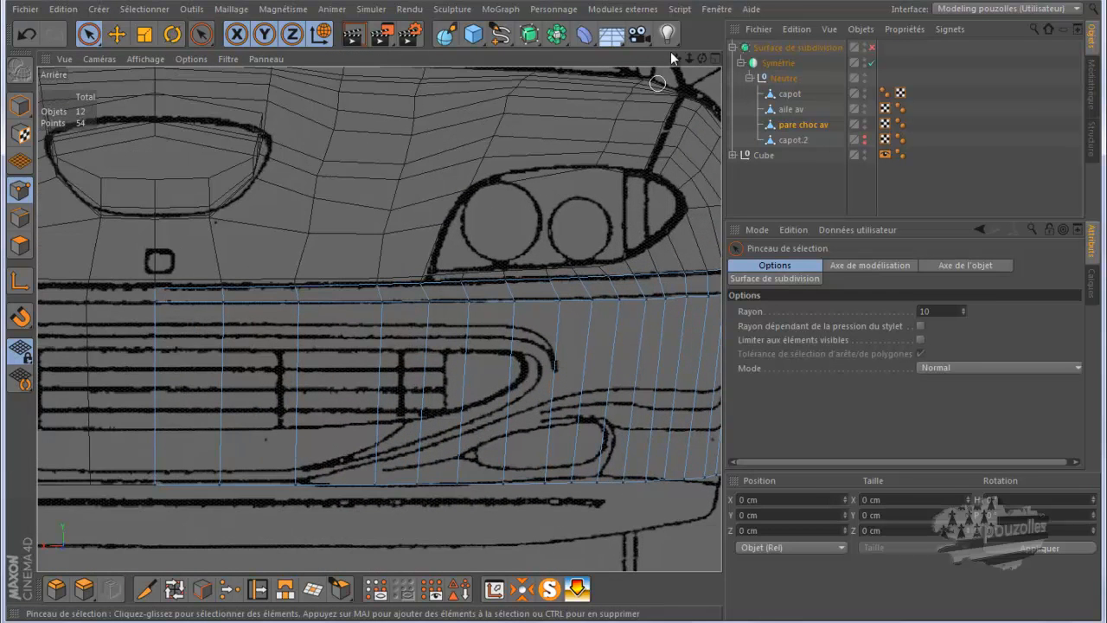
alt+middle_drag(556, 310, 606, 266)
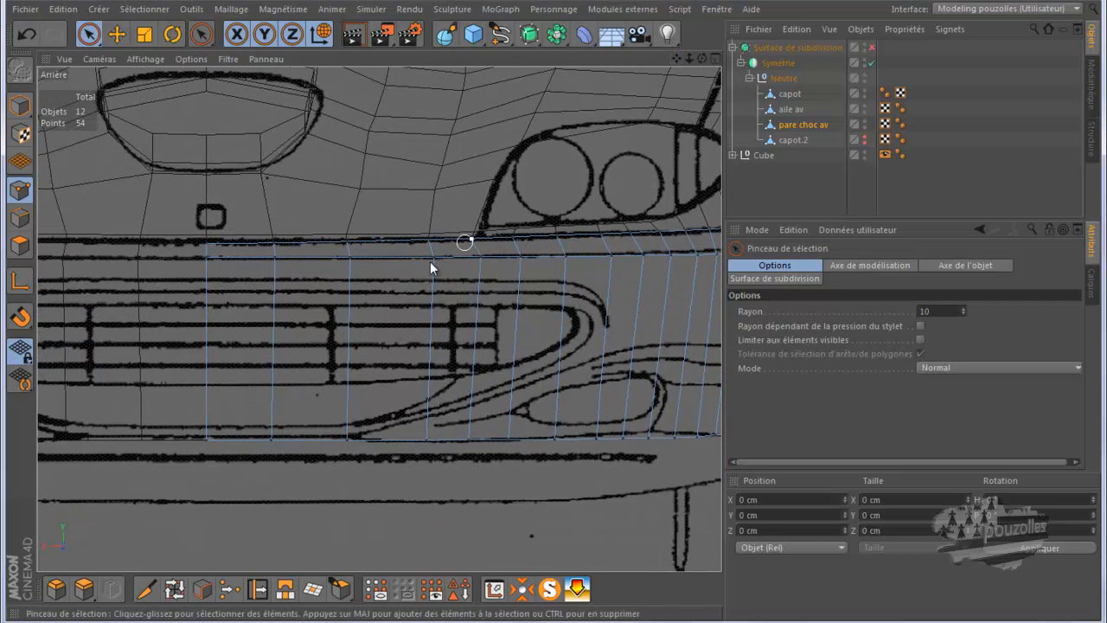
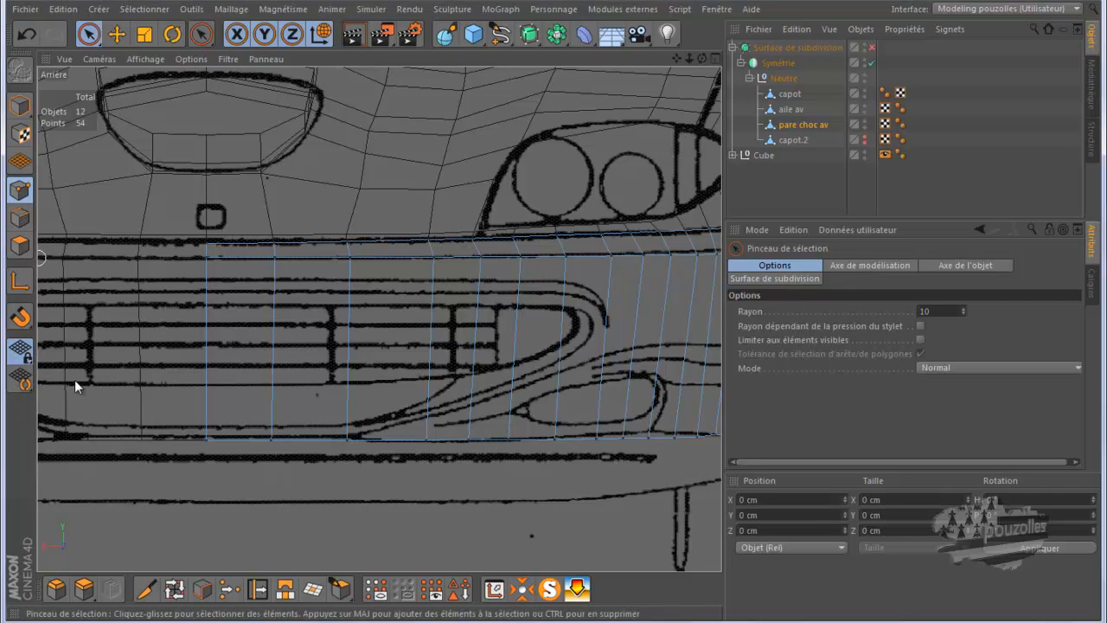
Try a Knife loop cut along the blueprint line above the grille, start a line cut from its end, and undo the cut.
click(145, 588)
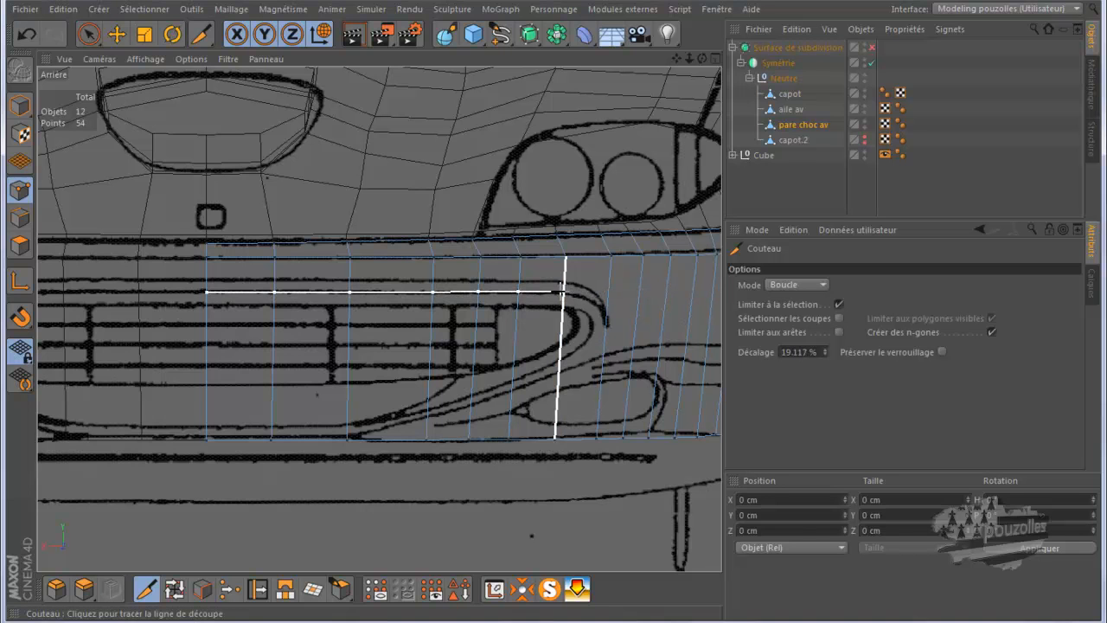
click(561, 291)
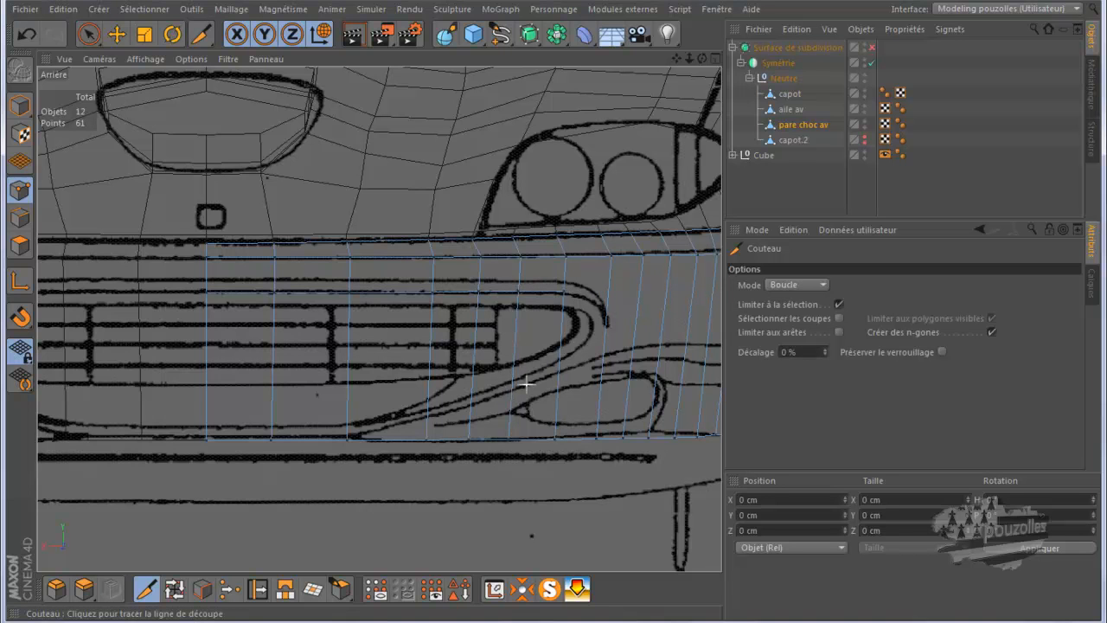
click(790, 284)
click(790, 300)
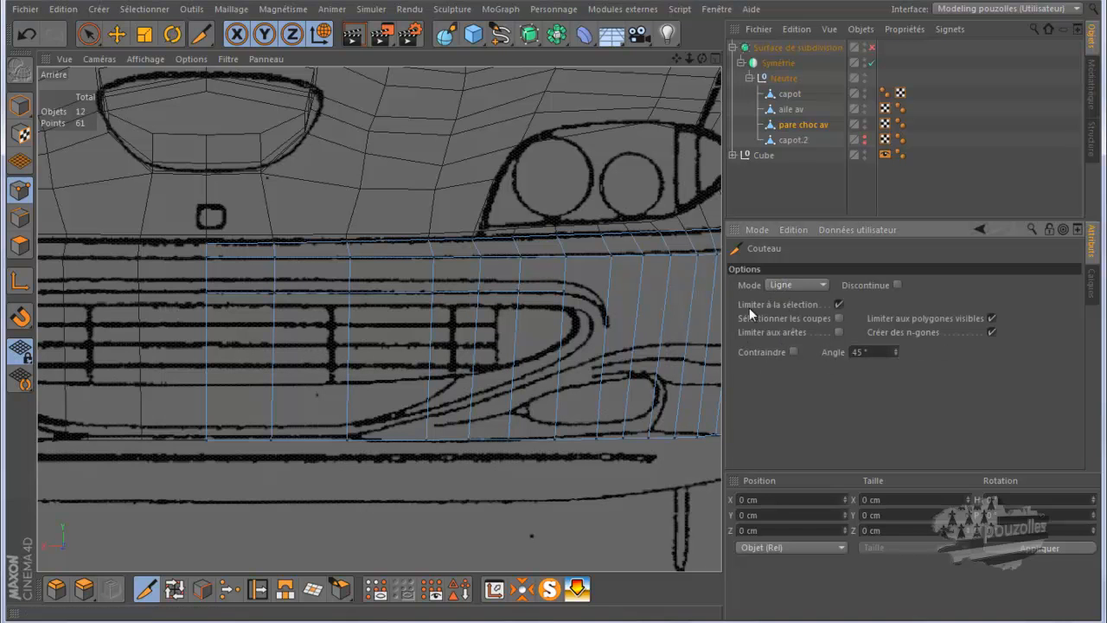
click(563, 291)
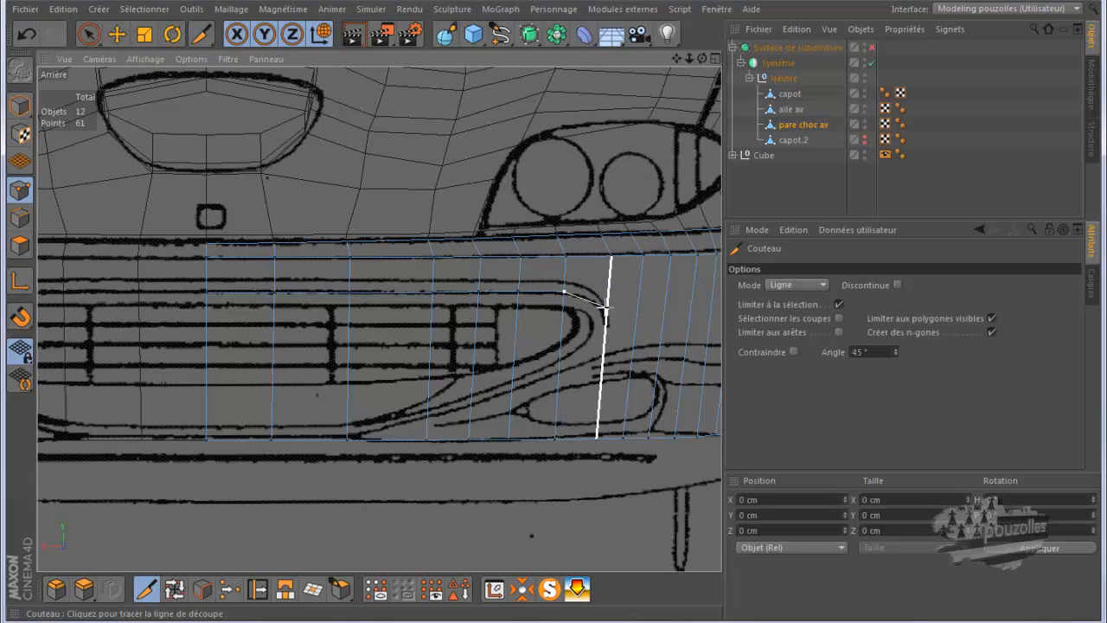
click(26, 37)
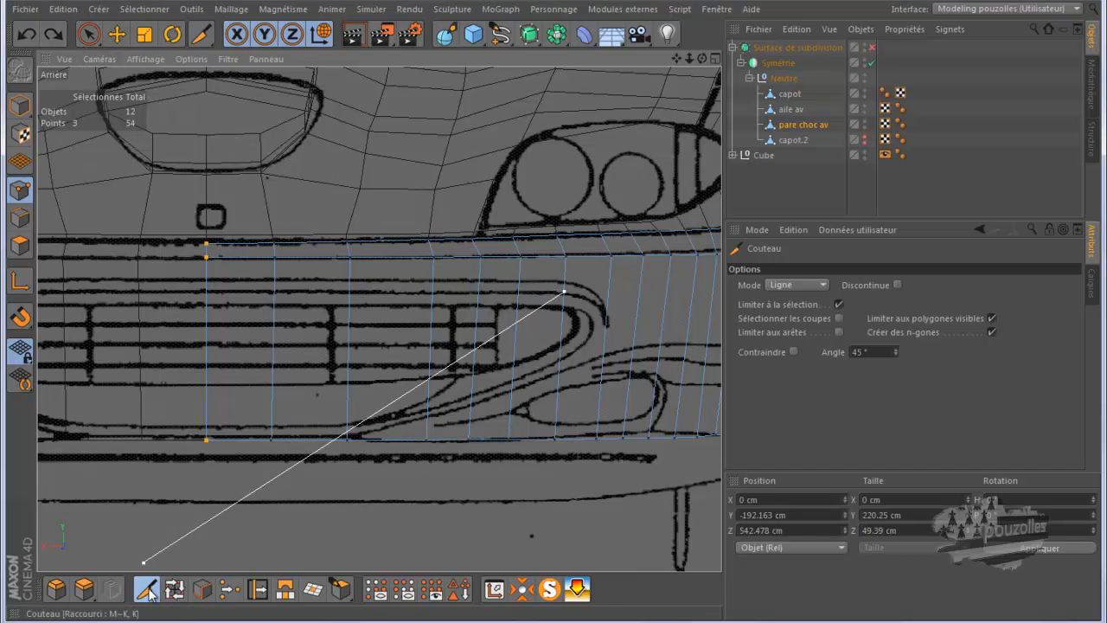
Make a Knife loop cut in Boucle mode along the grille's upper edge, at an offset of about 27 %.
click(820, 285)
click(787, 346)
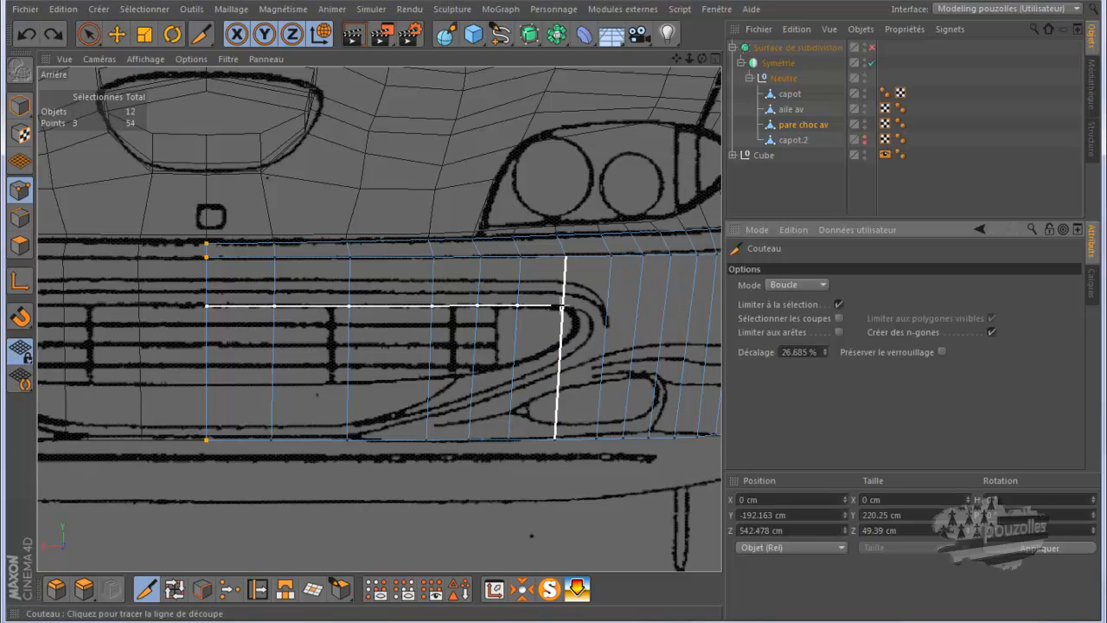
click(560, 306)
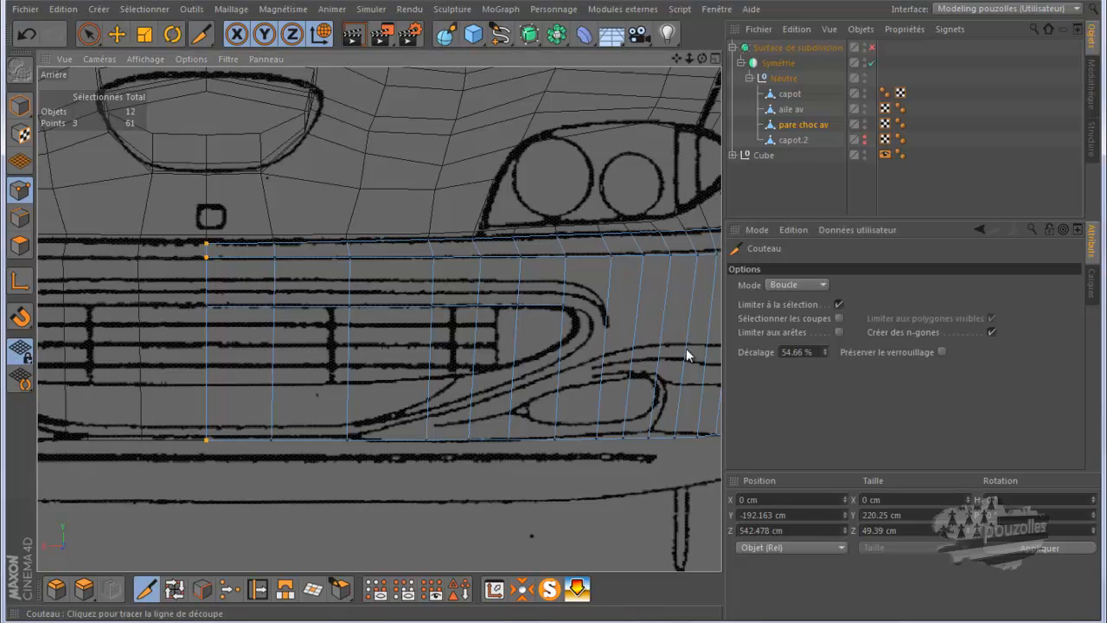
Extend the upper grille cut with a Ligne mode knife segment from its outer end to the next vertical edge.
click(790, 284)
click(790, 300)
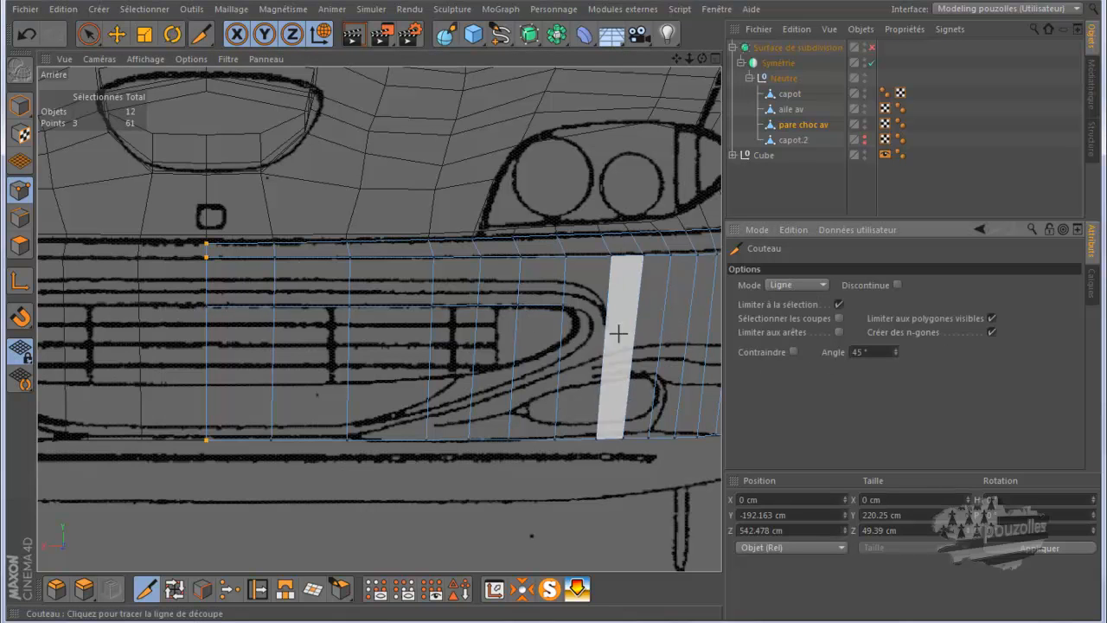
click(562, 307)
click(606, 319)
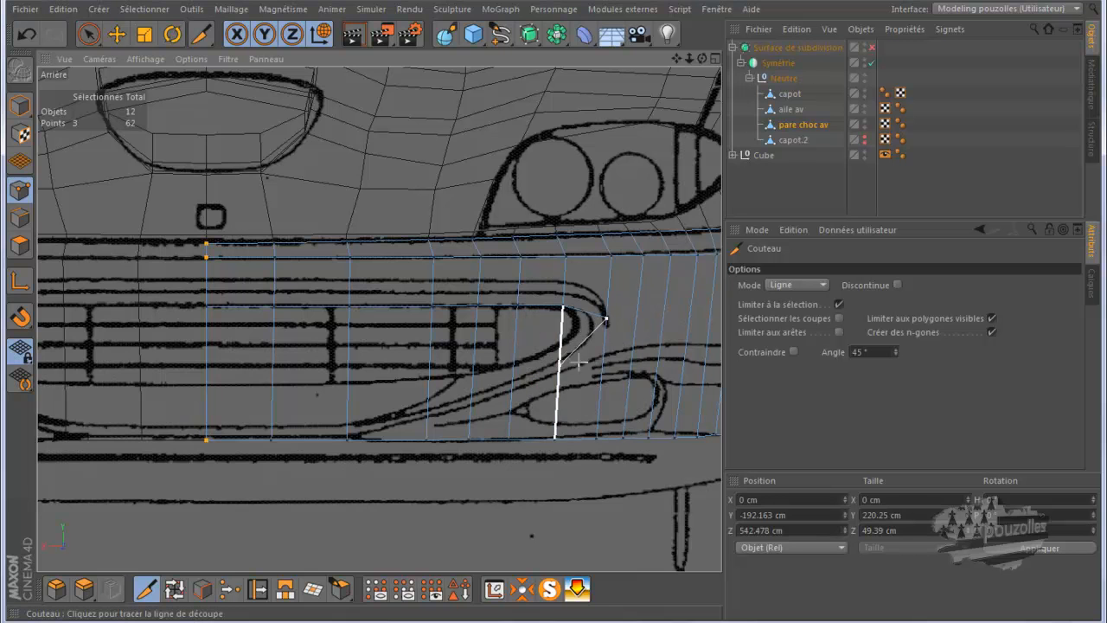
Turn on Discontinue and knife a separate segment along the grille's lower outer curve, between the two outermost vertical edges of the opening.
click(897, 284)
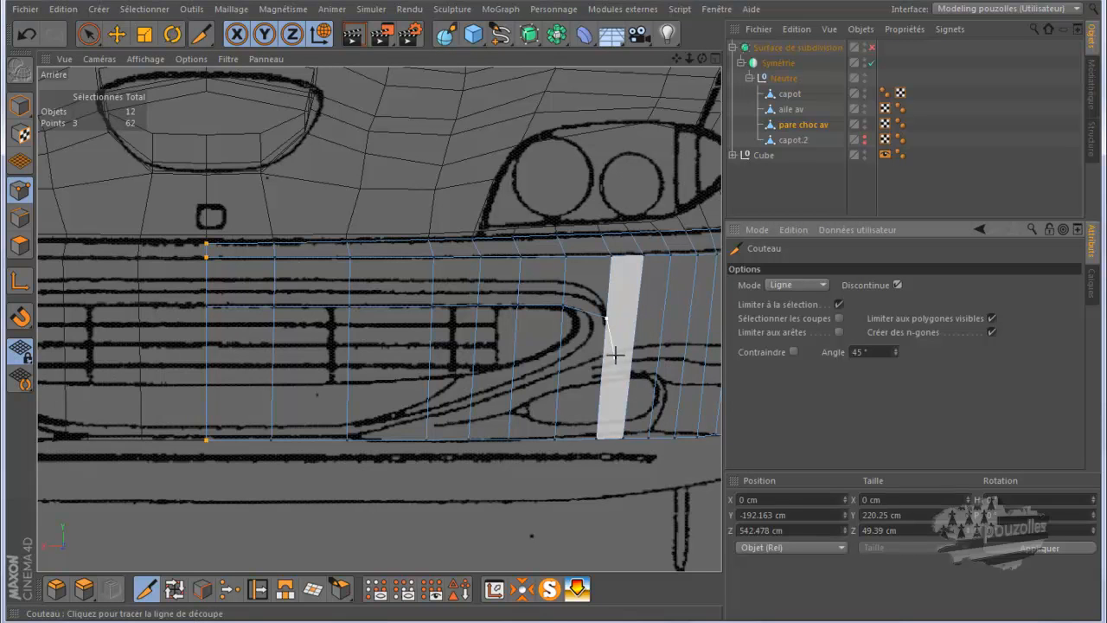
click(119, 34)
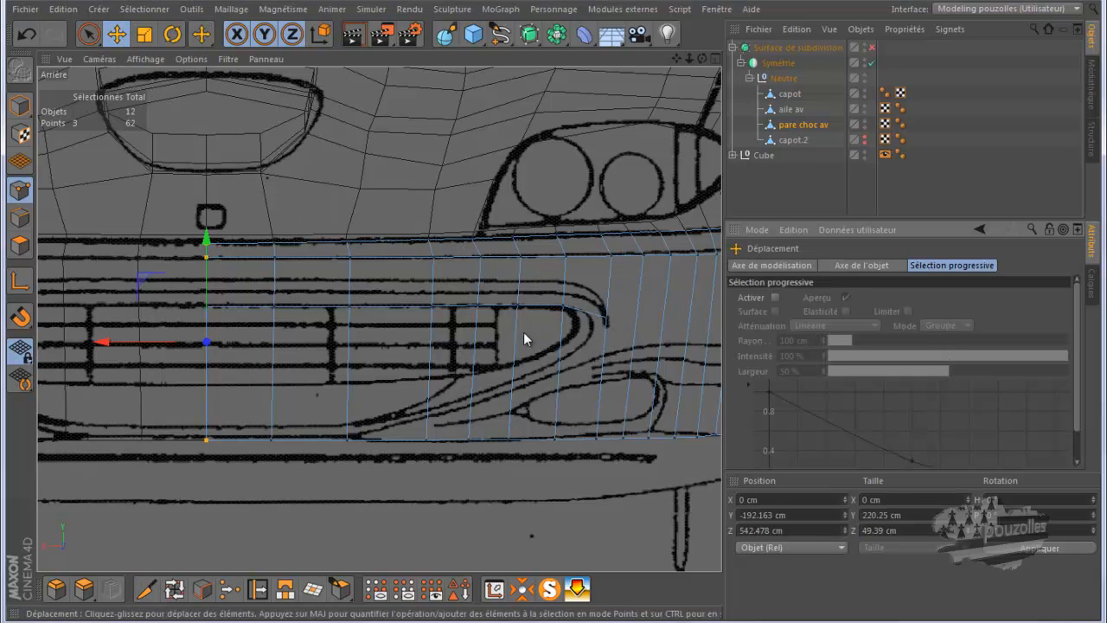
click(147, 589)
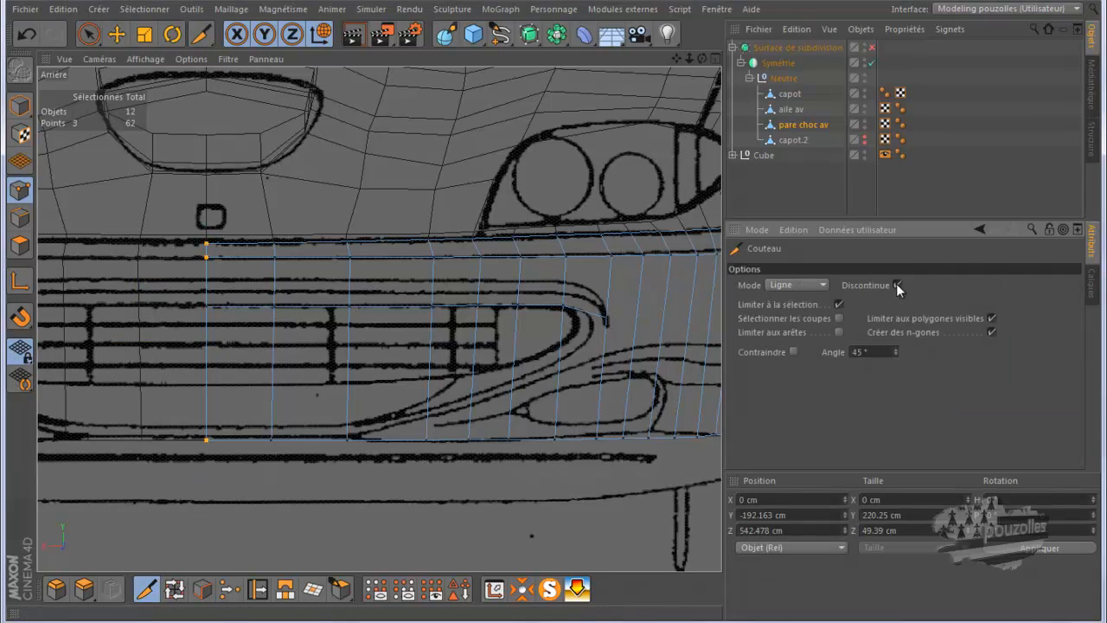
click(605, 336)
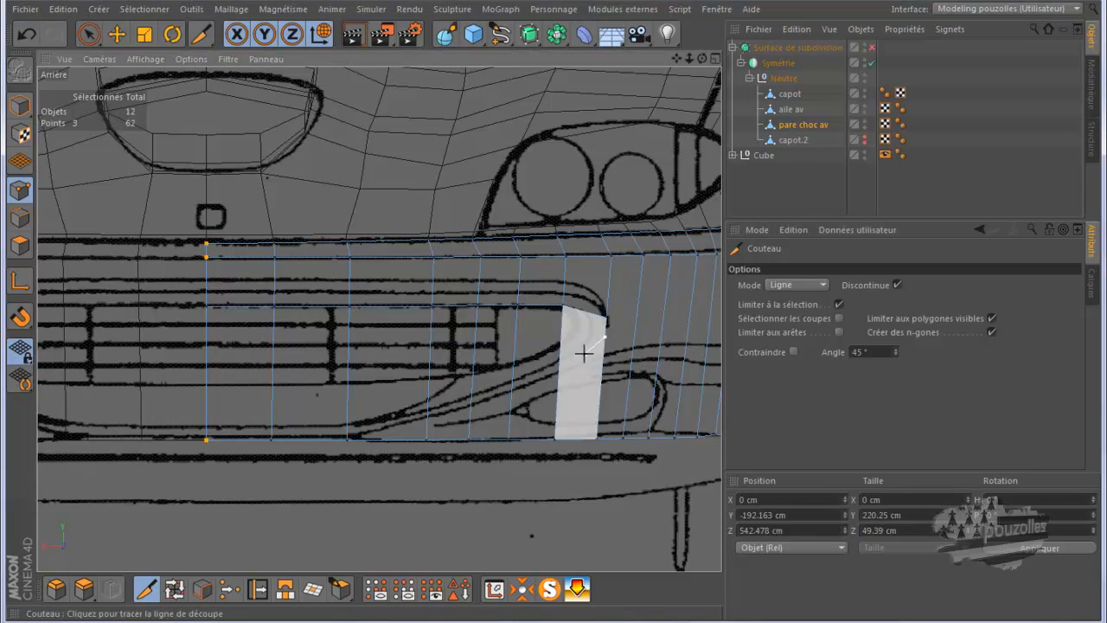
click(559, 359)
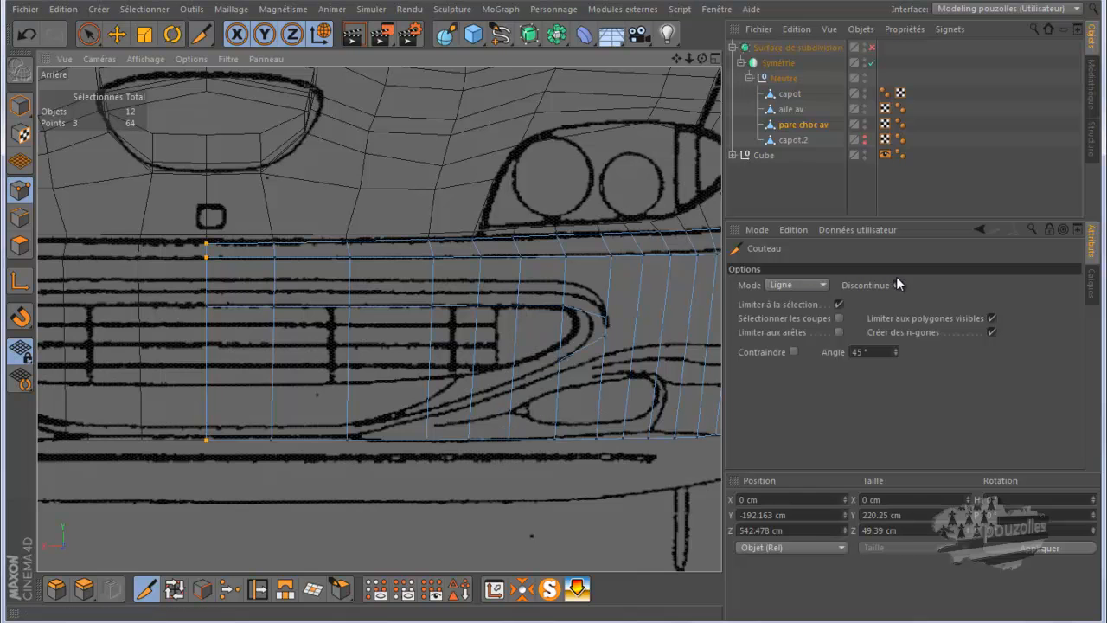
Continue the line cut without Discontinue along the grille's lower curve, crossing each vertical edge up to the symmetry centreline.
drag(604, 337, 512, 380)
click(512, 381)
click(471, 395)
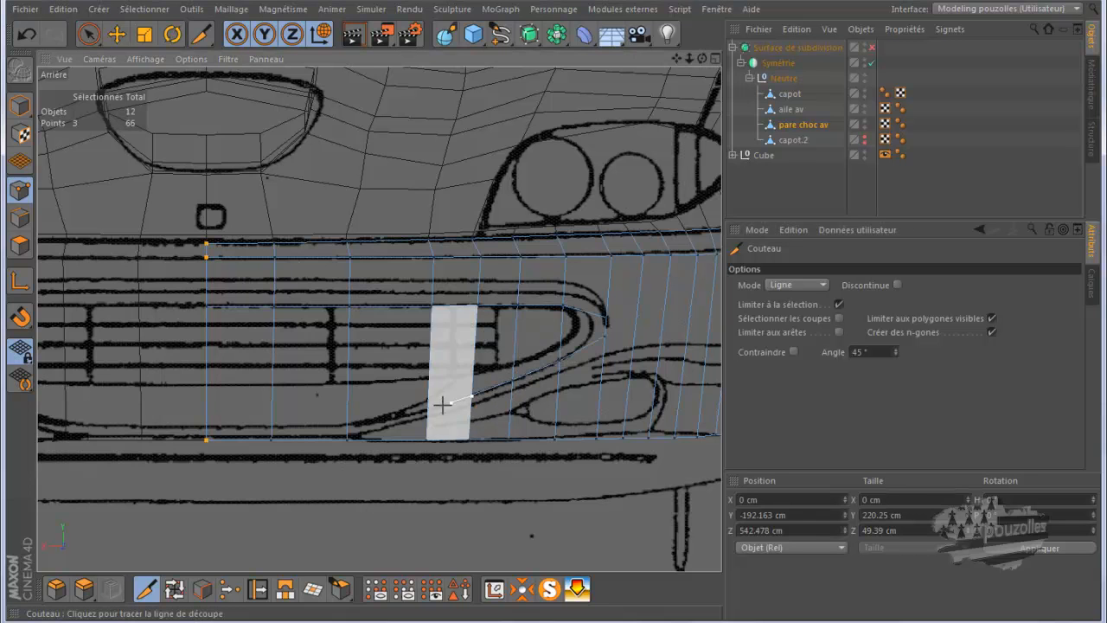
click(427, 409)
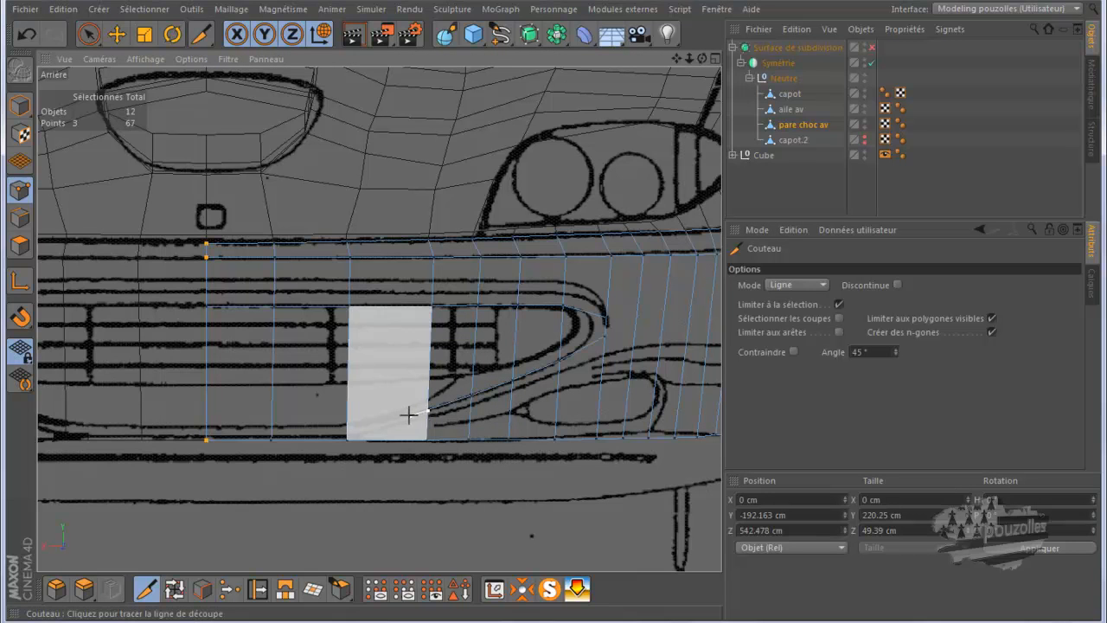
click(348, 424)
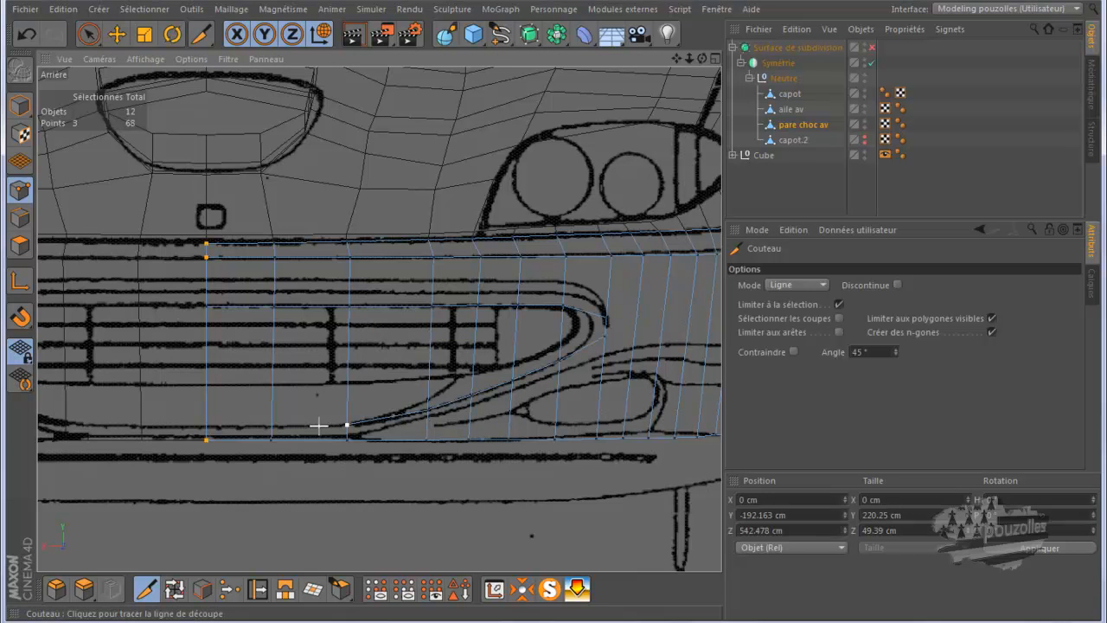
click(272, 426)
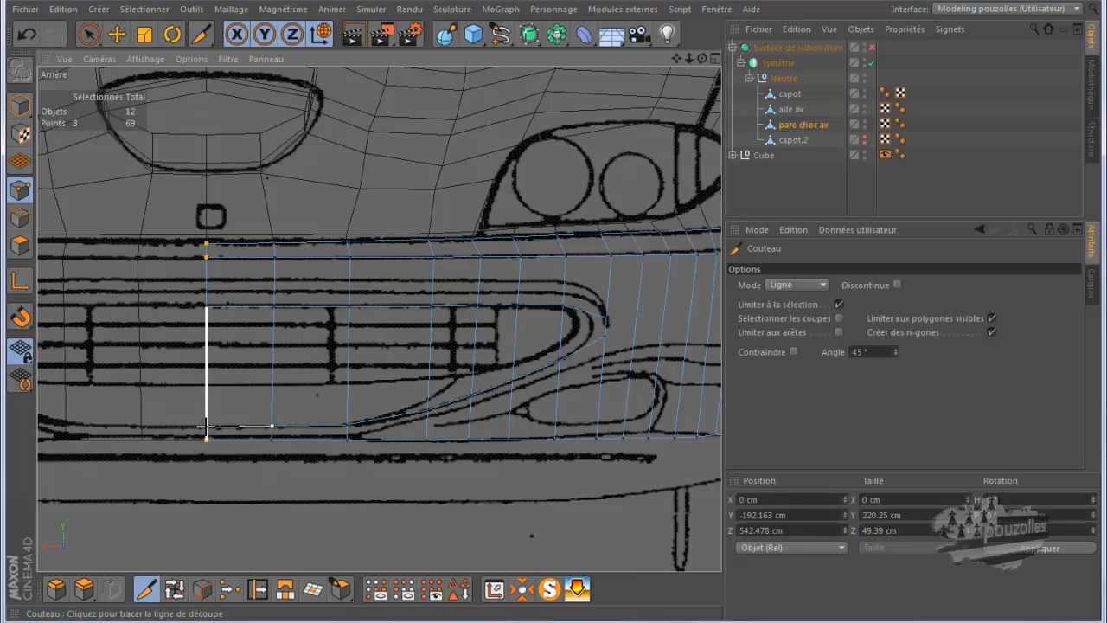
click(206, 425)
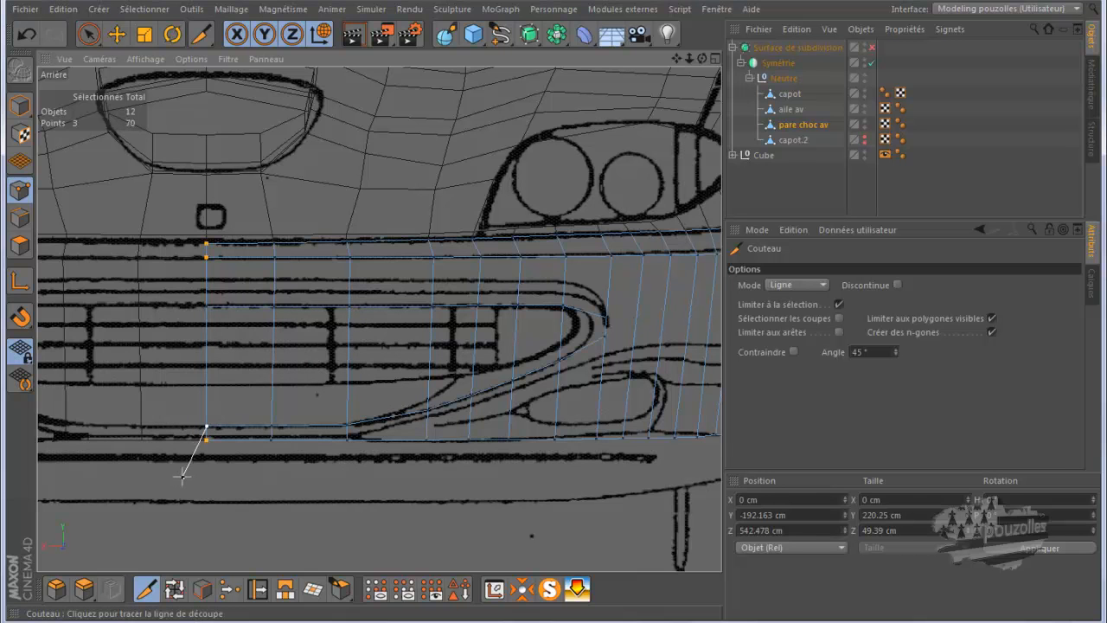
key(space)
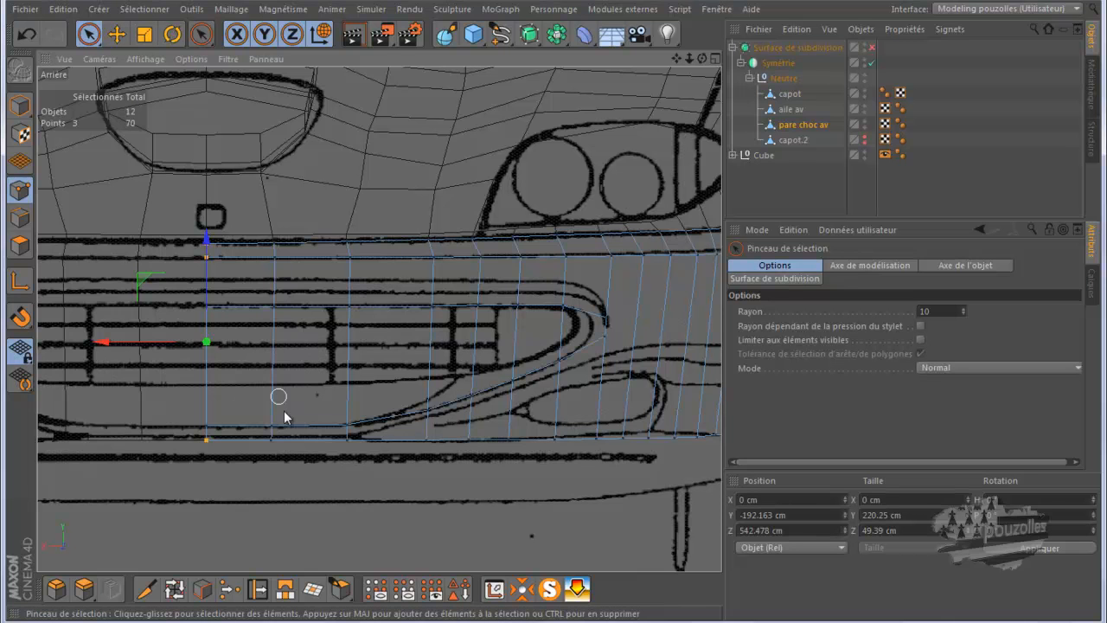
Try to move the two points at the grille opening's outer end horizontally inward onto the blueprint's rounded outline.
scroll(435, 422, up, 3)
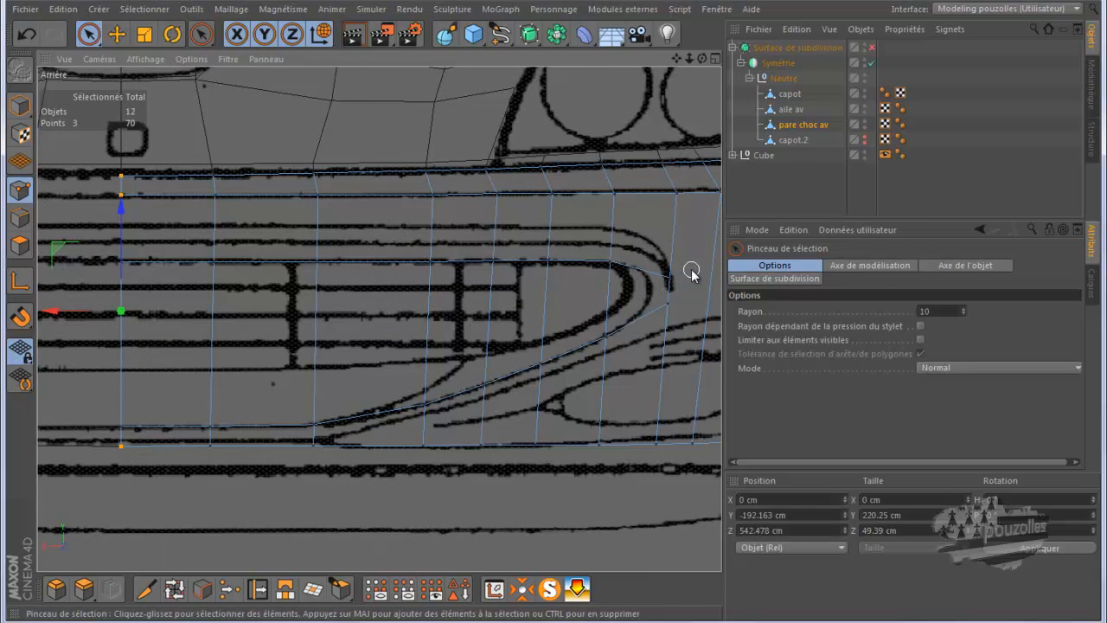
scroll(692, 273, up, 3)
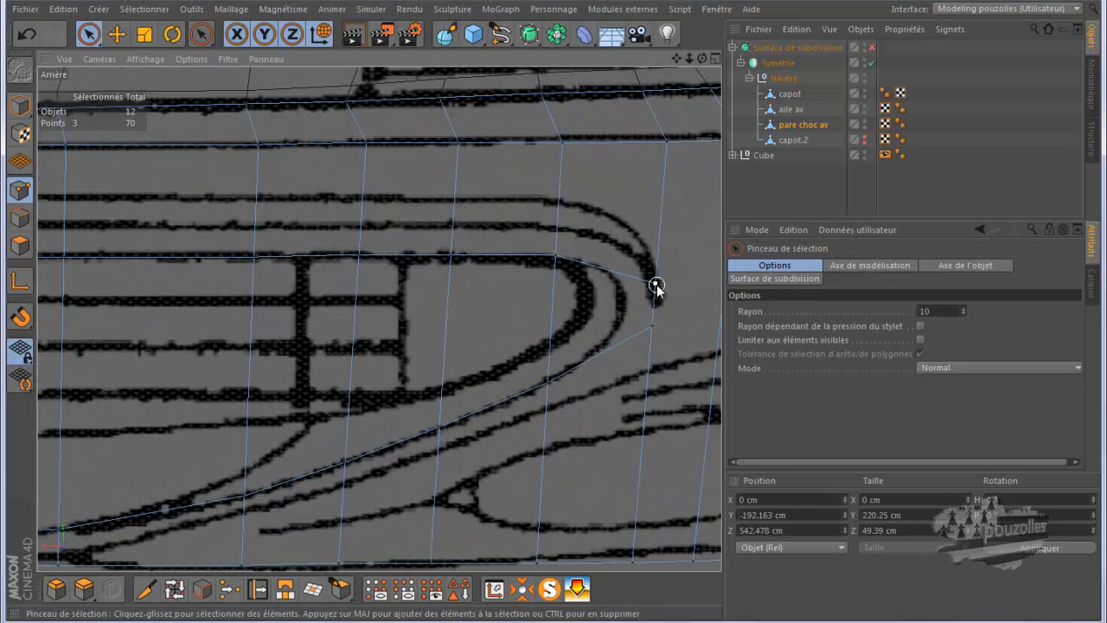
click(657, 286)
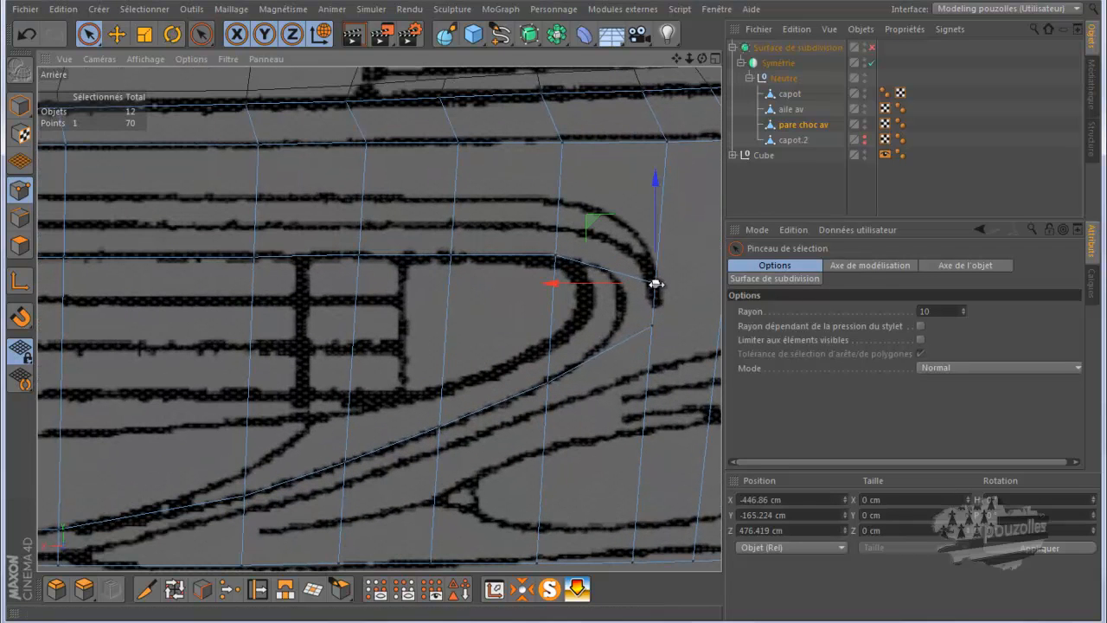
click(651, 326)
drag(568, 329, 529, 328)
click(655, 287)
drag(576, 289, 538, 297)
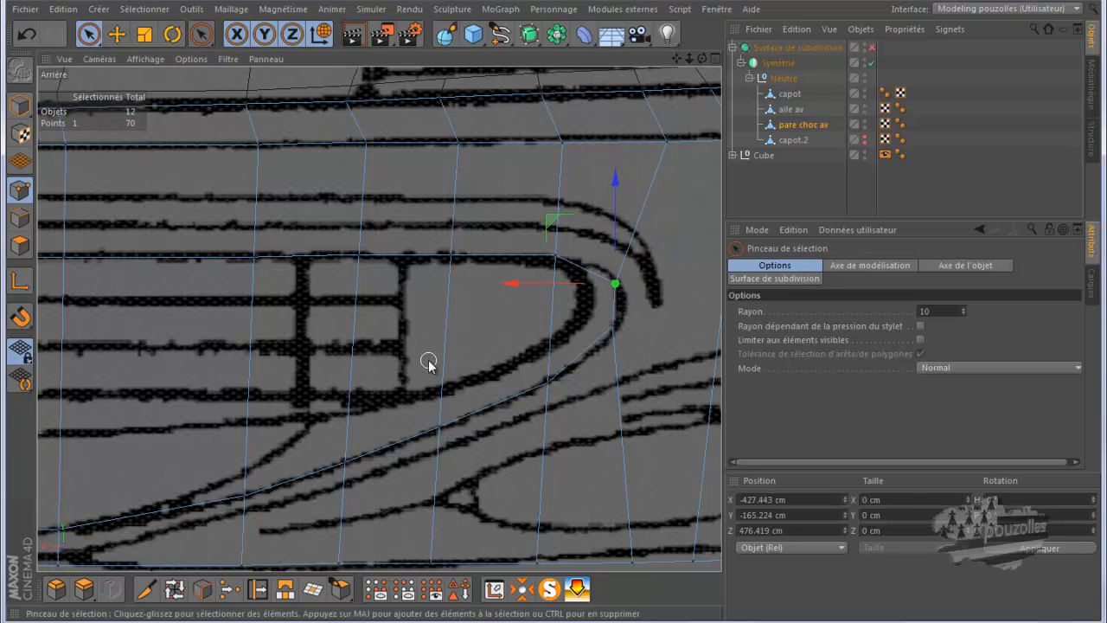
Check the moved grille points against the bumper surface in the perspective view and undo both point moves.
middle_click(429, 363)
middle_click(330, 220)
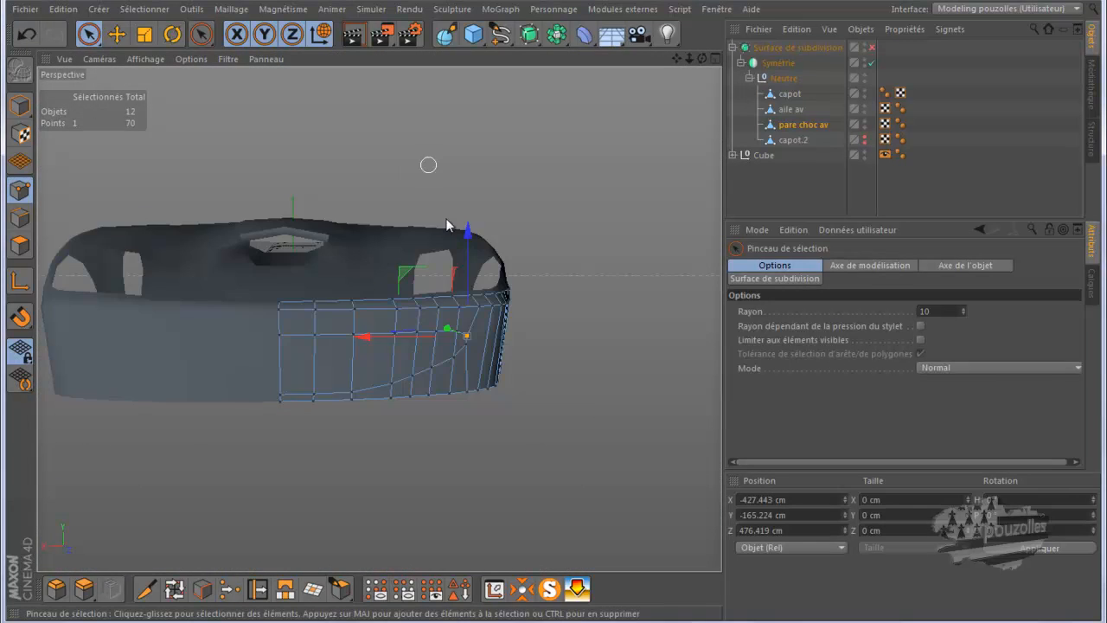
scroll(475, 383, up, 3)
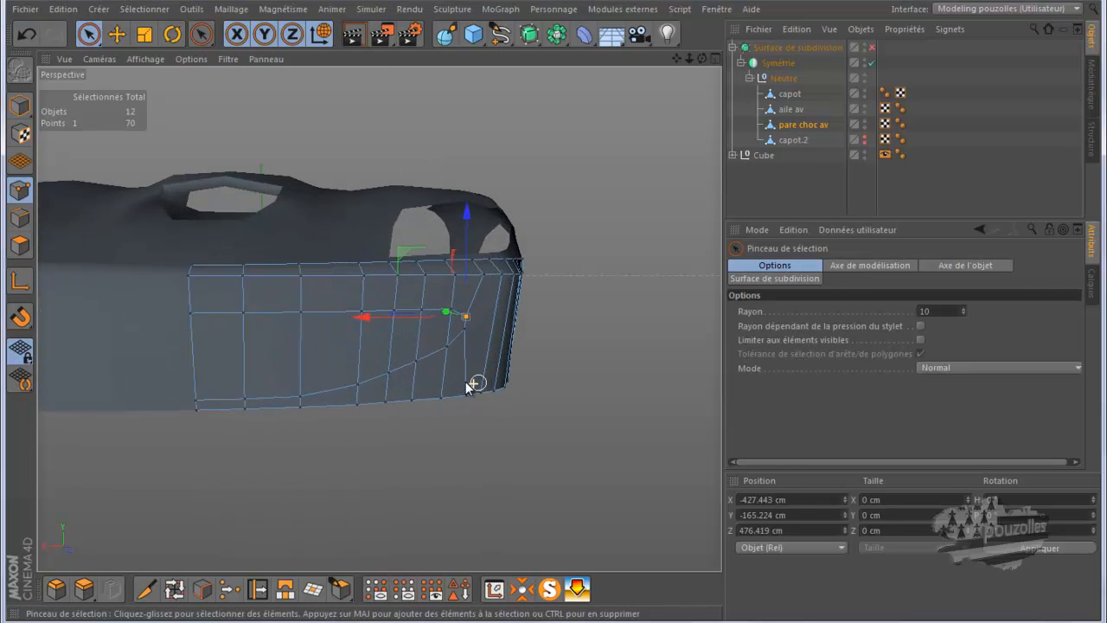
scroll(467, 384, up, 2)
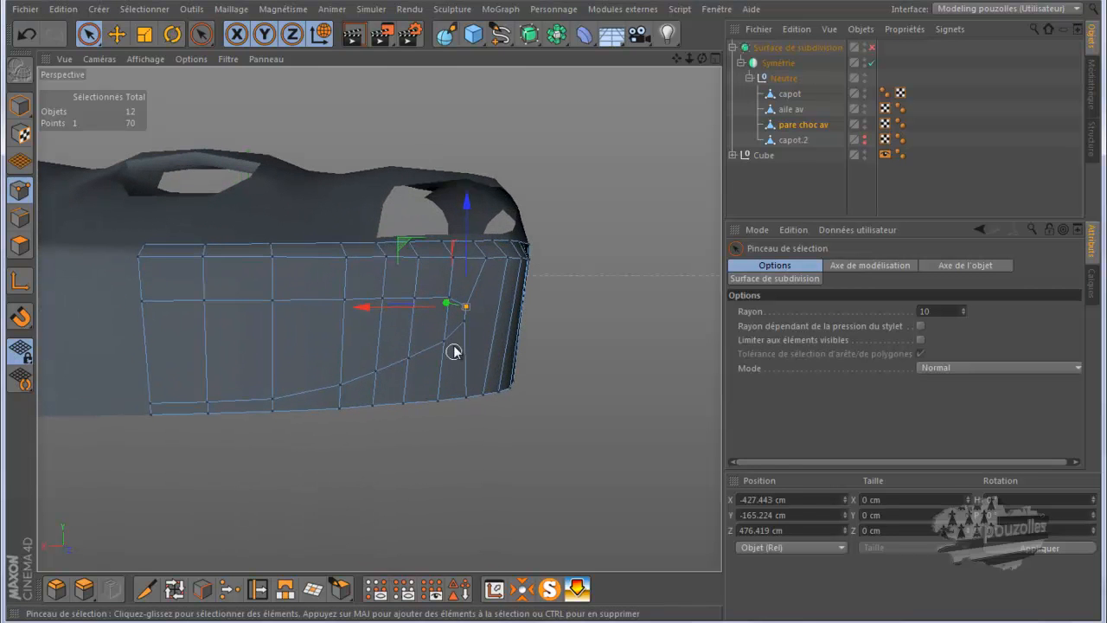
drag(701, 58, 555, 311)
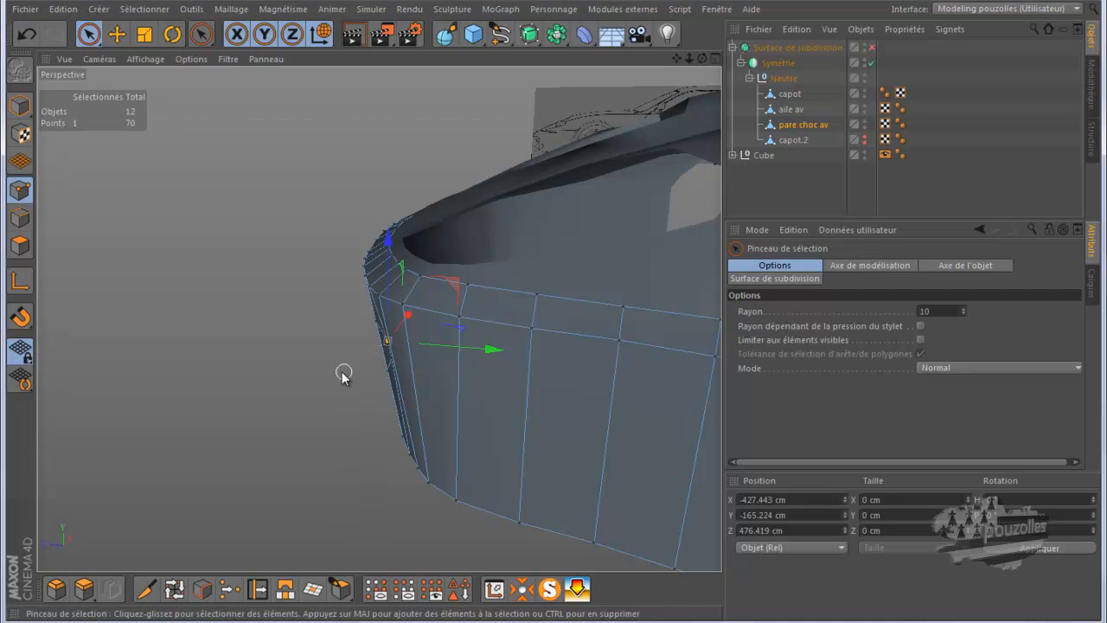
click(26, 35)
click(29, 37)
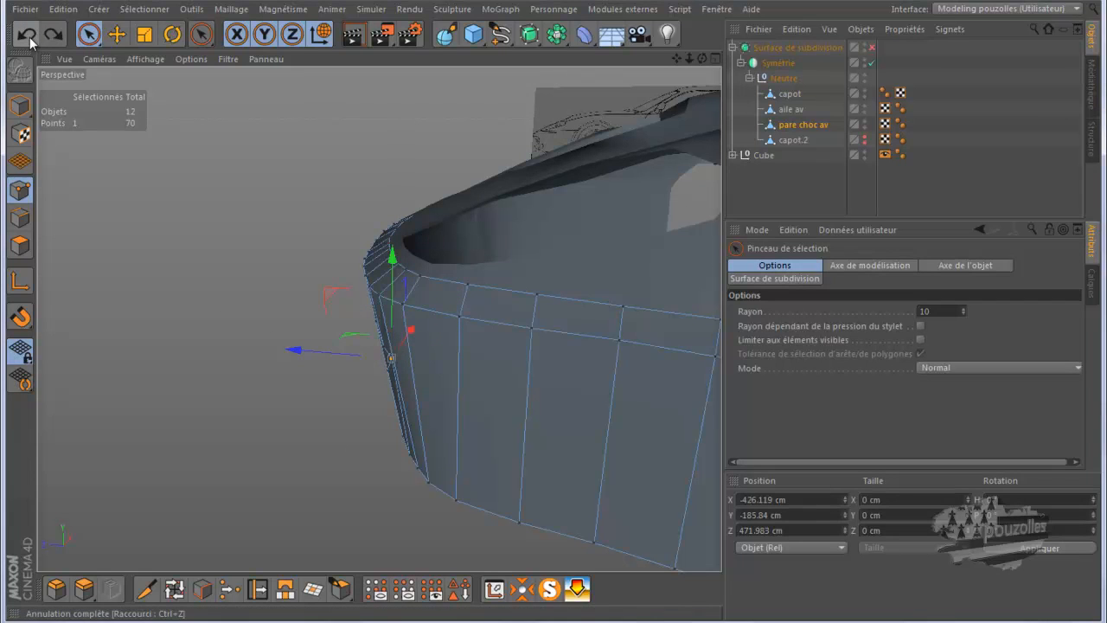
click(29, 37)
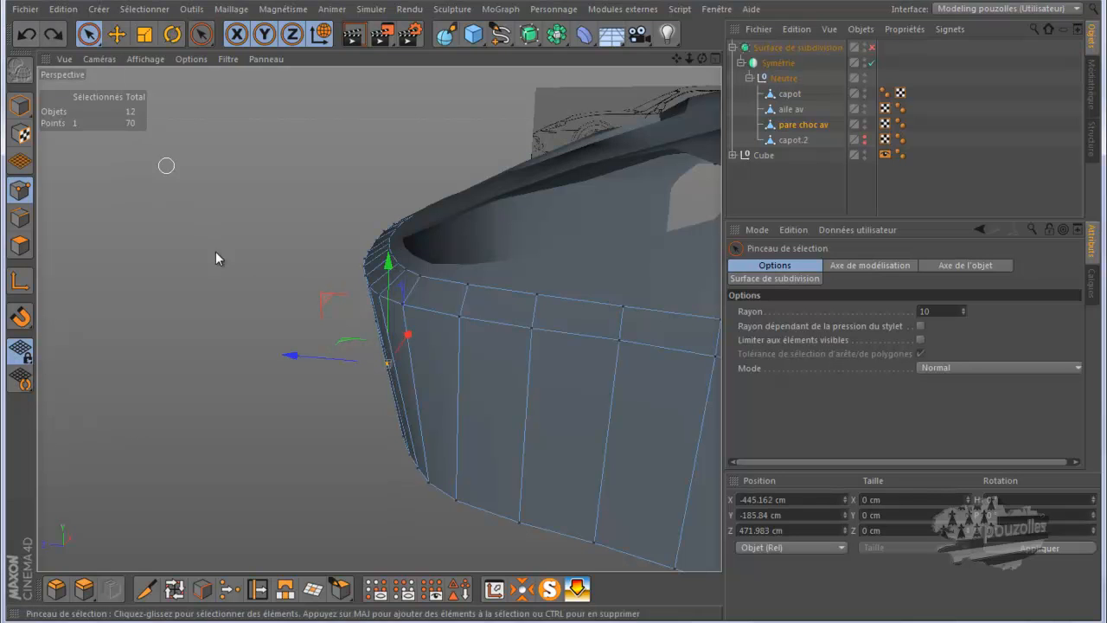
Slide the grille's two outer end points and the adjacent upper edge point onto the blueprint outline with the Glissement tool.
click(257, 589)
middle_click(286, 462)
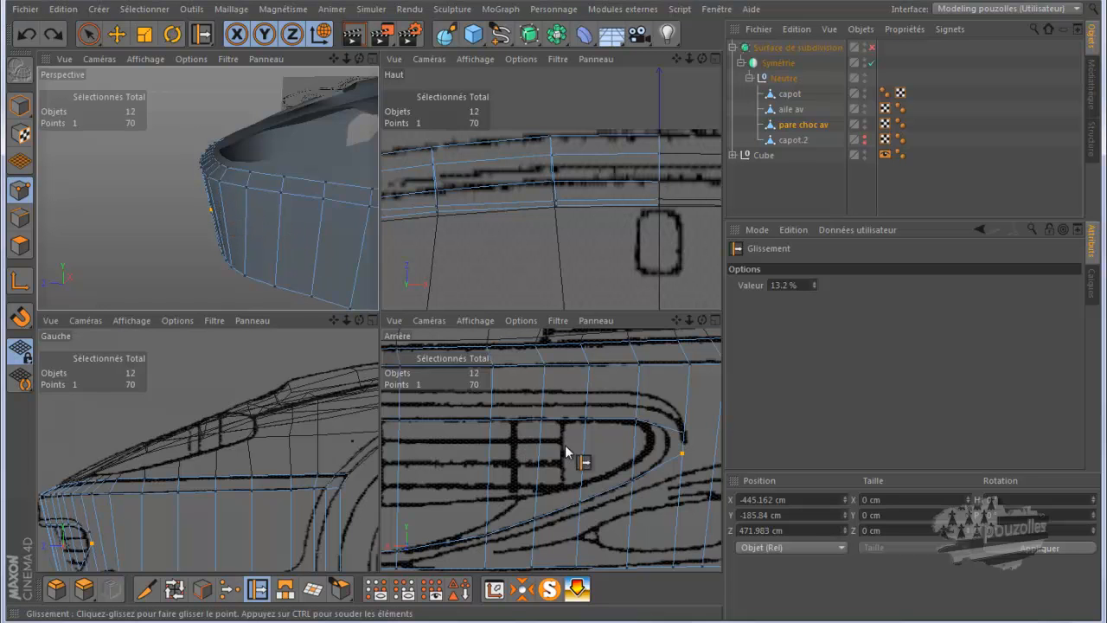
middle_click(709, 316)
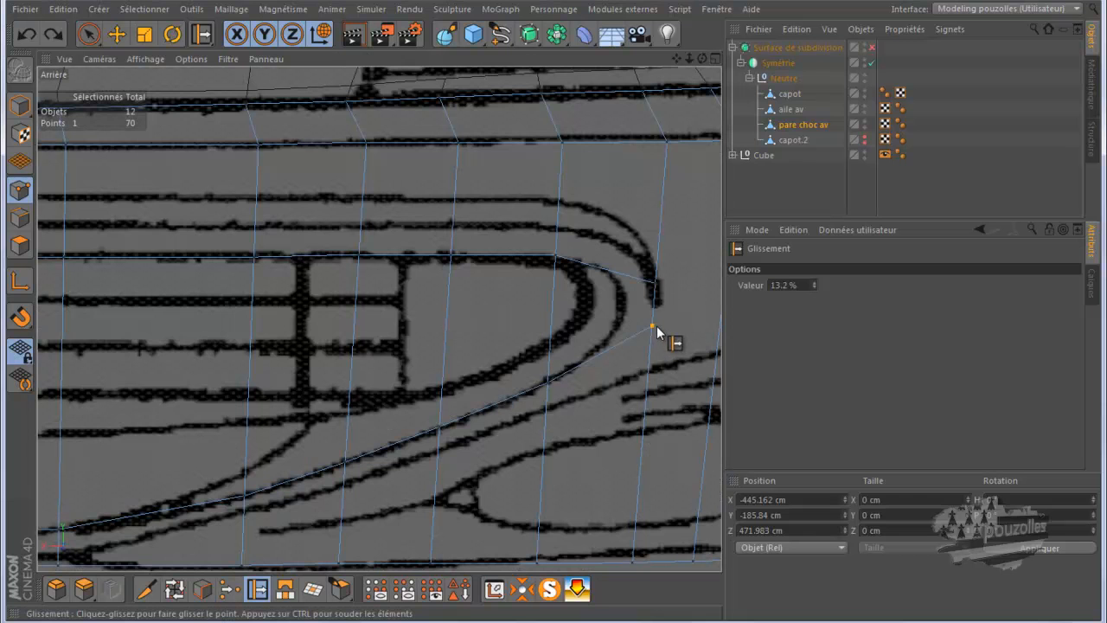
drag(655, 328, 632, 329)
drag(655, 285, 620, 286)
drag(620, 288, 622, 328)
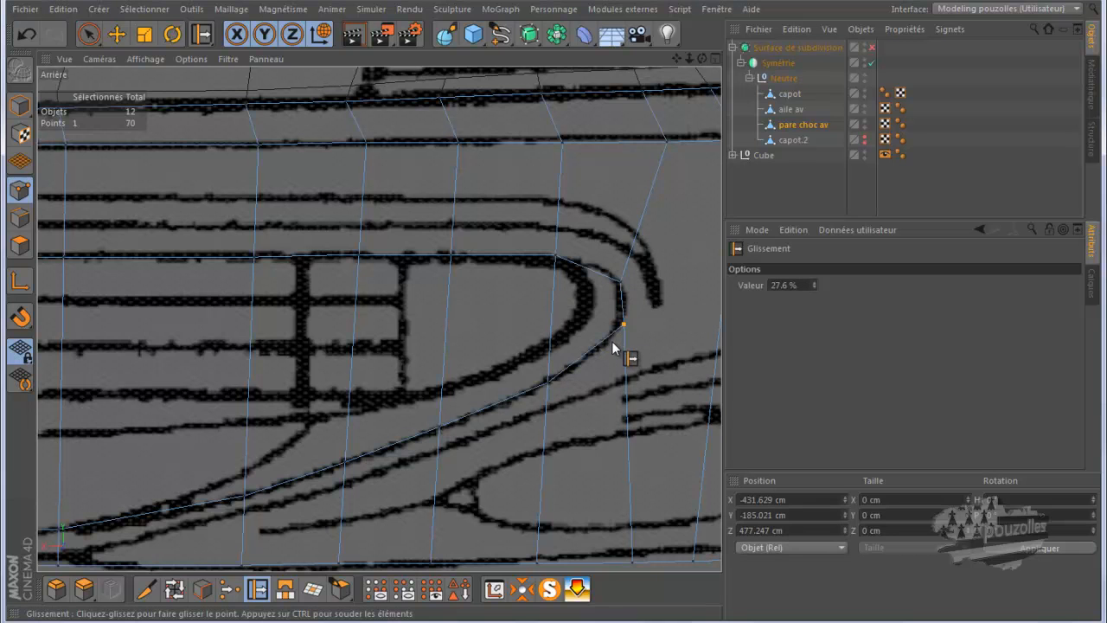
drag(554, 257, 555, 263)
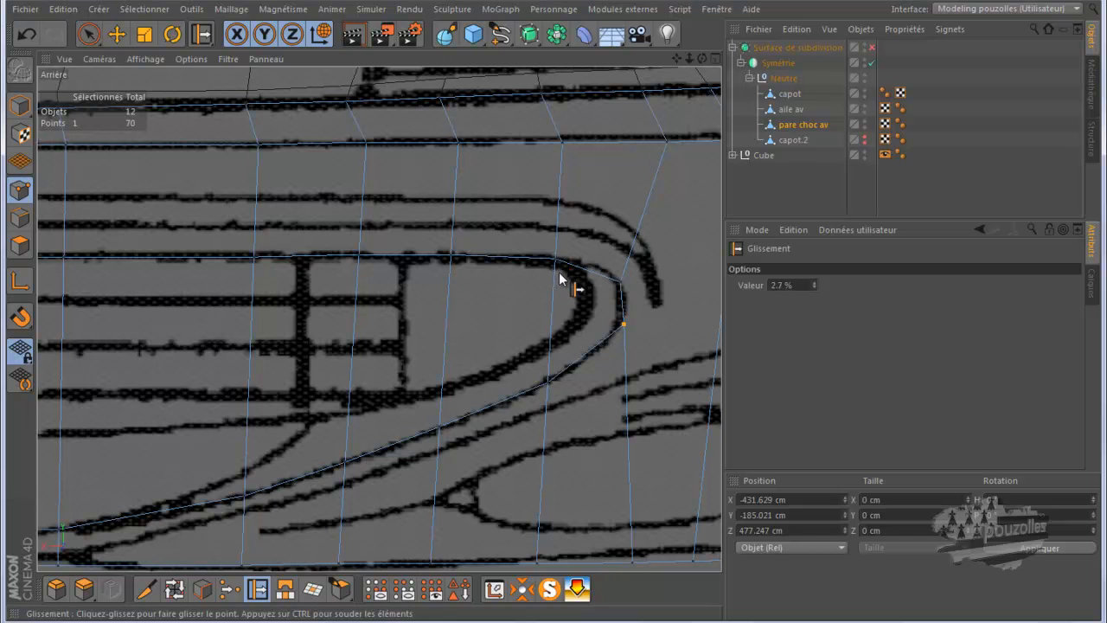
Select the polygons inside the grille outline, from the symmetry centreline to its outer end, and delete them.
scroll(548, 323, down, 3)
scroll(474, 311, down, 2)
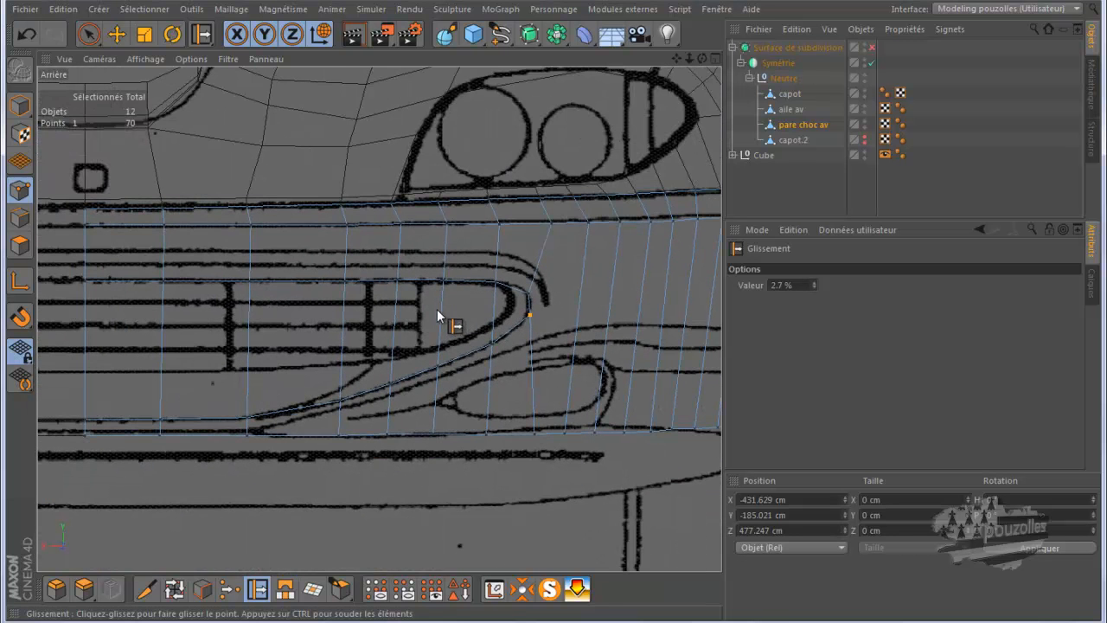
click(19, 245)
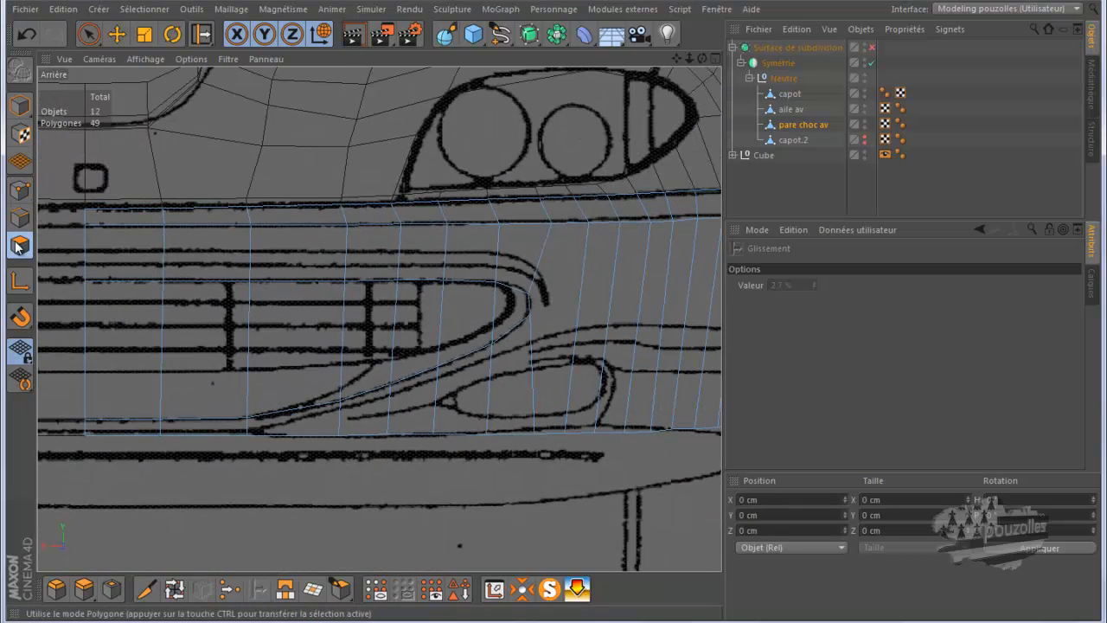
click(88, 35)
mouse_move(76, 328)
mouse_down()
mouse_move(470, 318)
mouse_move(494, 304)
mouse_move(489, 311)
mouse_up()
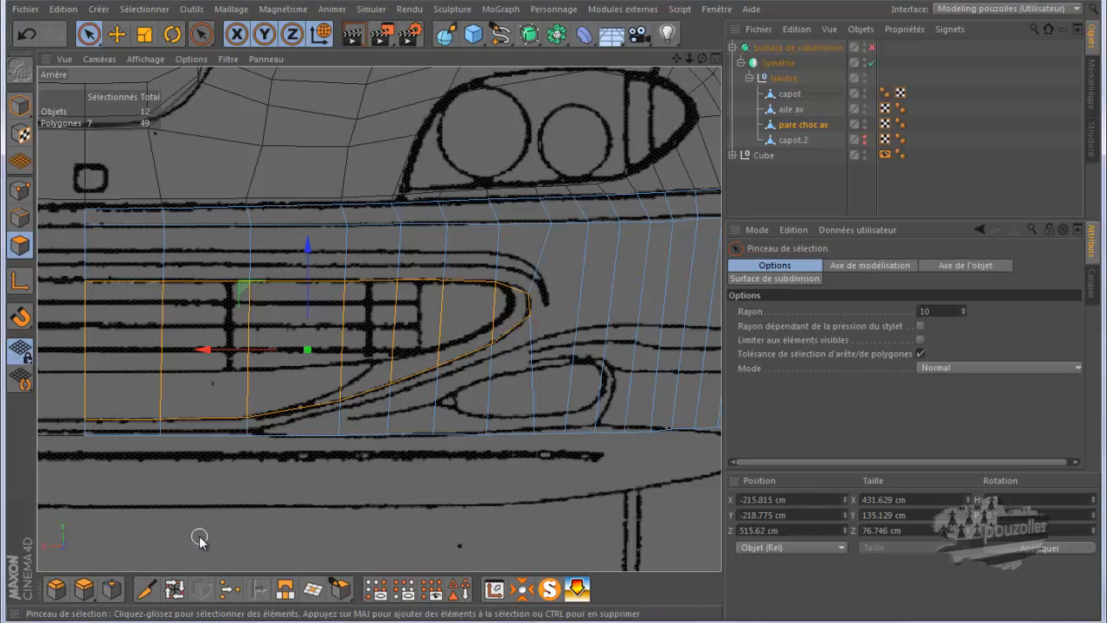
key(Delete)
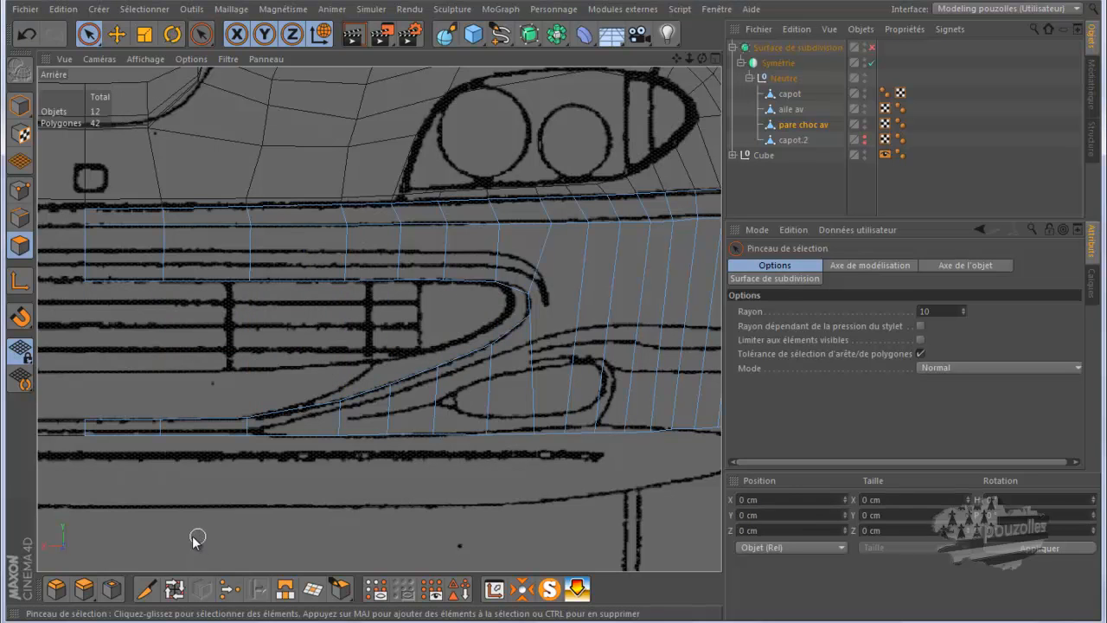
Examine the points at the grille's outer end and the vertical edges beside it on the bumper.
scroll(173, 532, down, 3)
scroll(539, 476, up, 4)
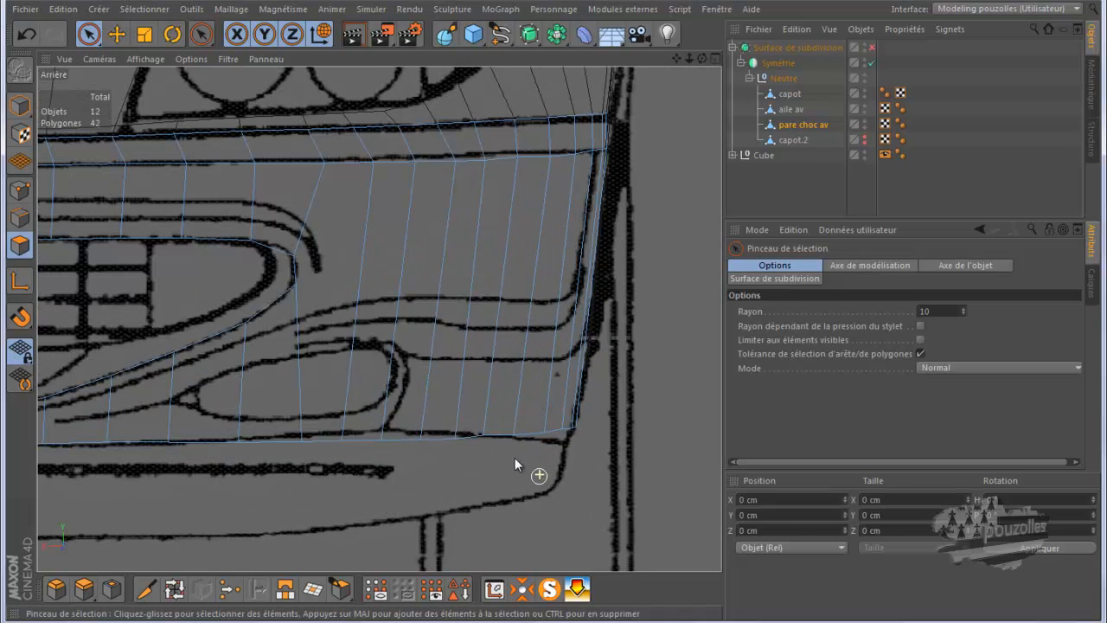
click(119, 35)
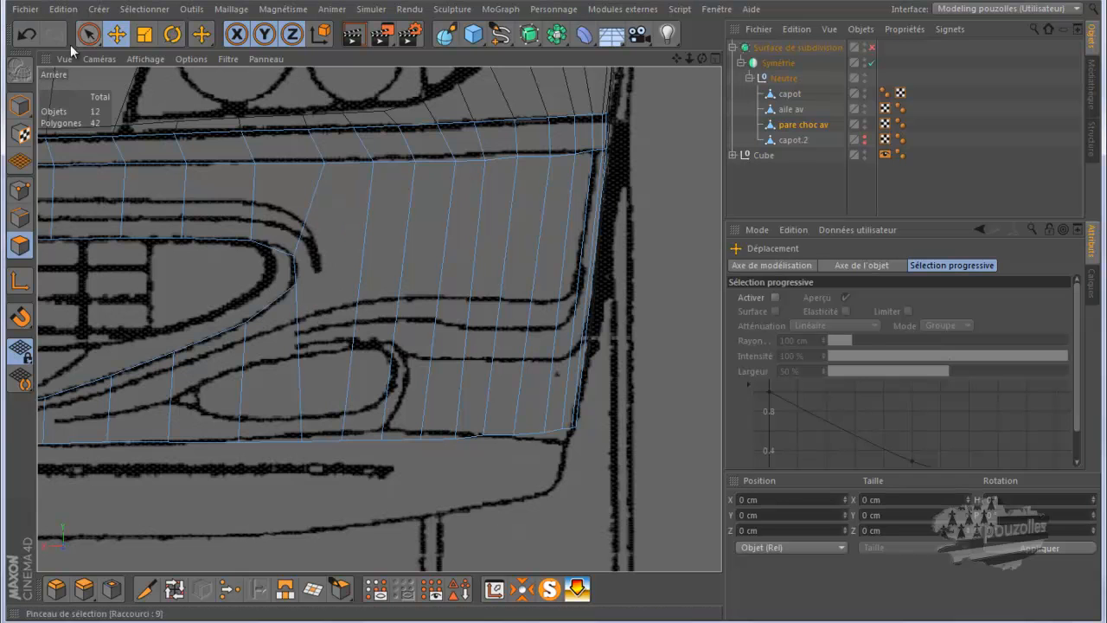
click(19, 105)
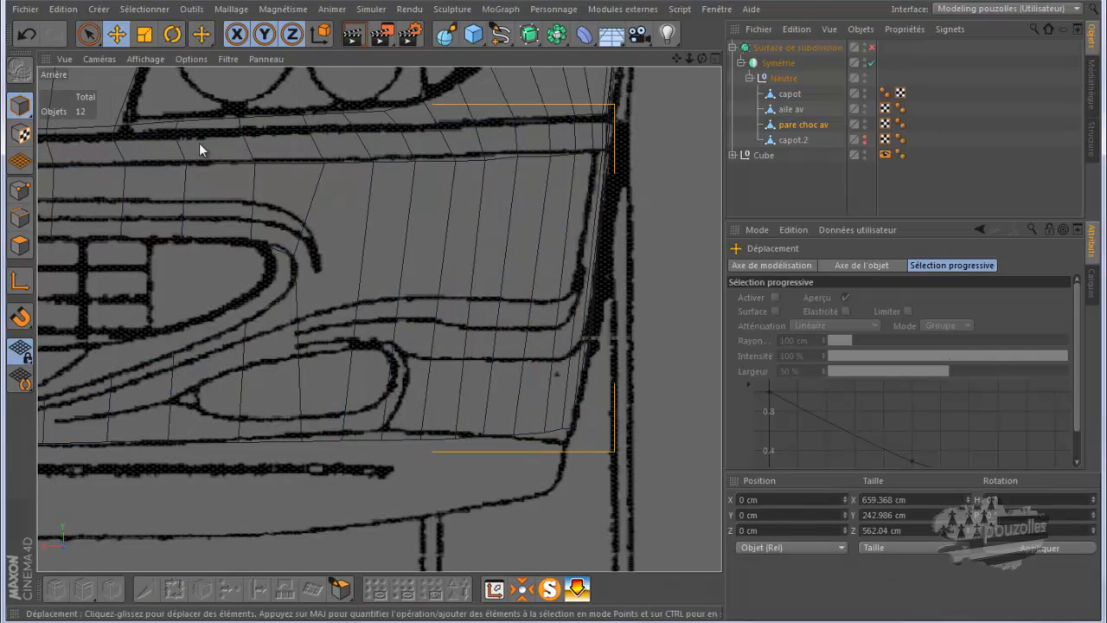
click(19, 189)
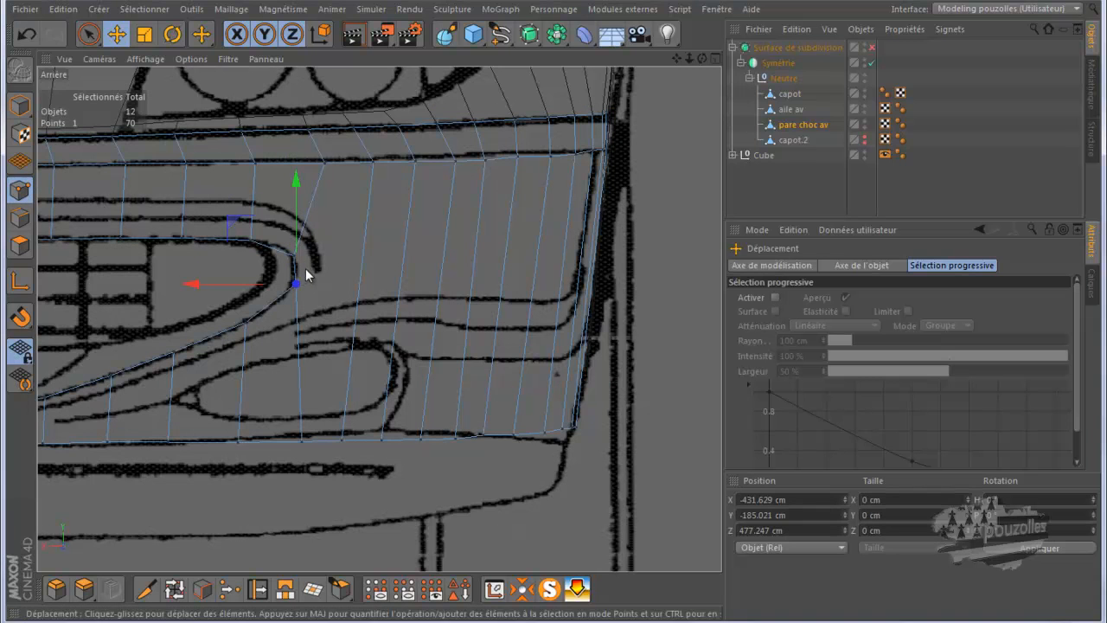
click(324, 164)
drag(373, 166, 364, 236)
click(341, 439)
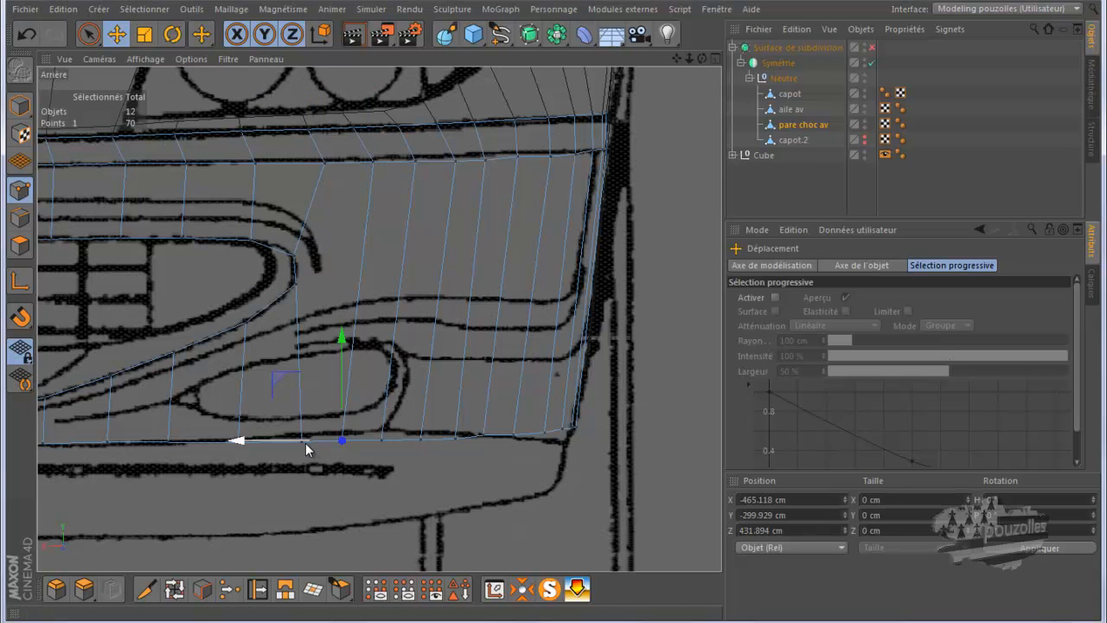
click(296, 280)
drag(296, 279, 294, 256)
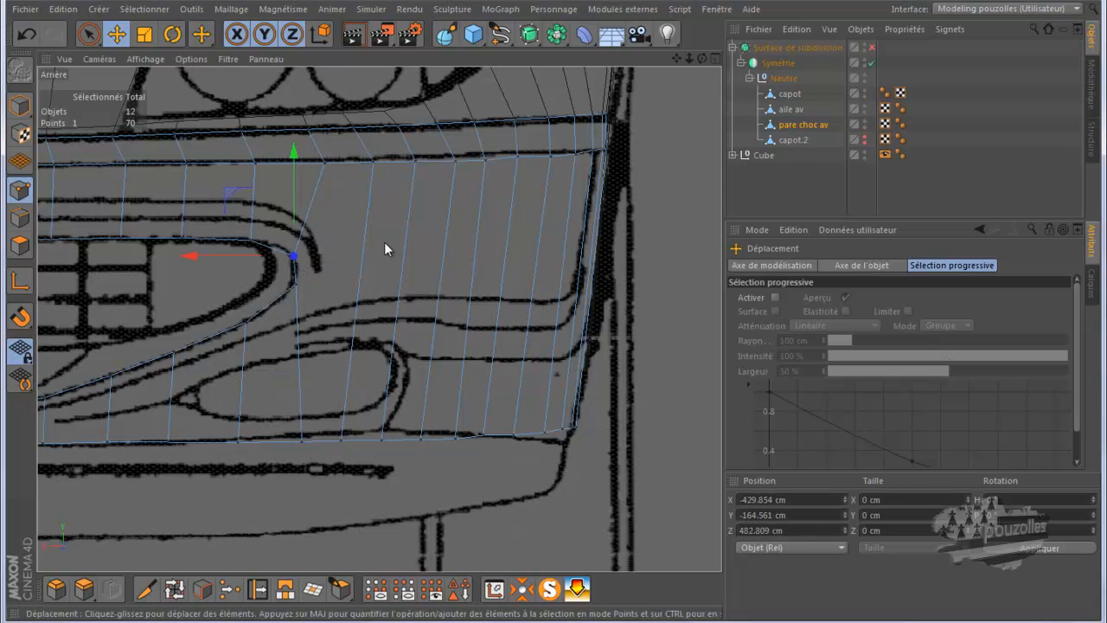
Make two Knife loop cuts in Boucle mode across the bumper's outer part, level with the two points at the grille's outer end.
click(146, 588)
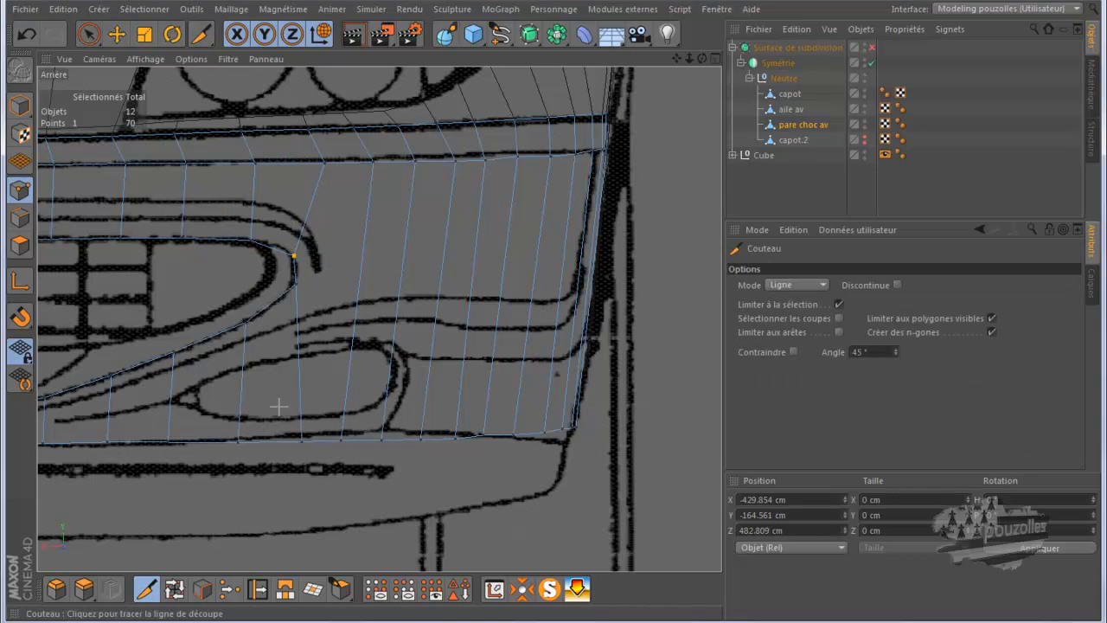
click(804, 282)
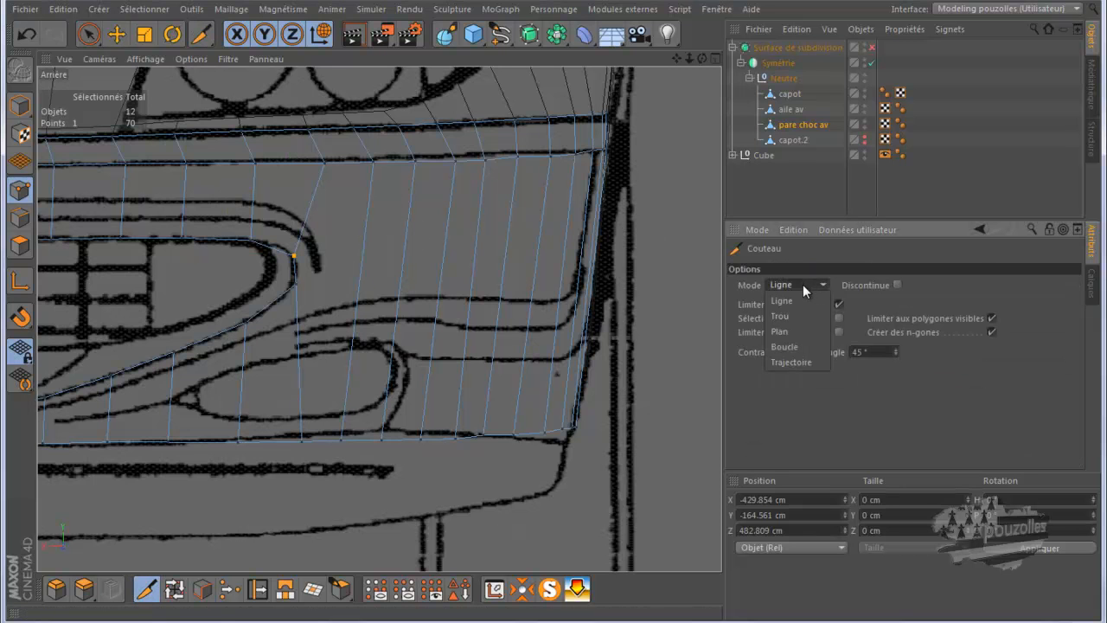
click(791, 342)
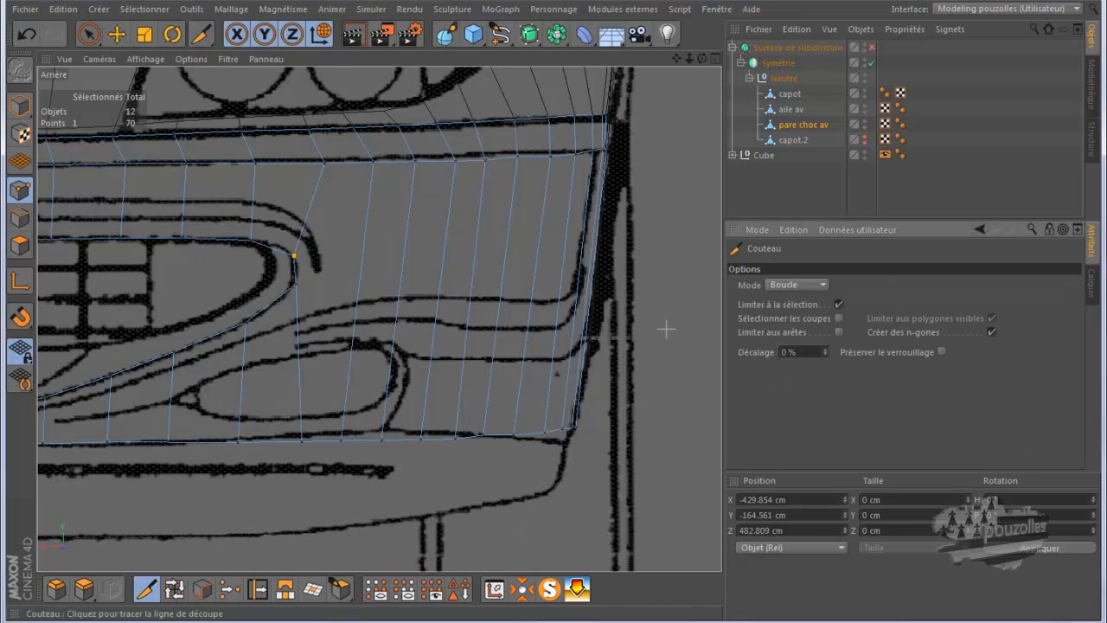
click(365, 248)
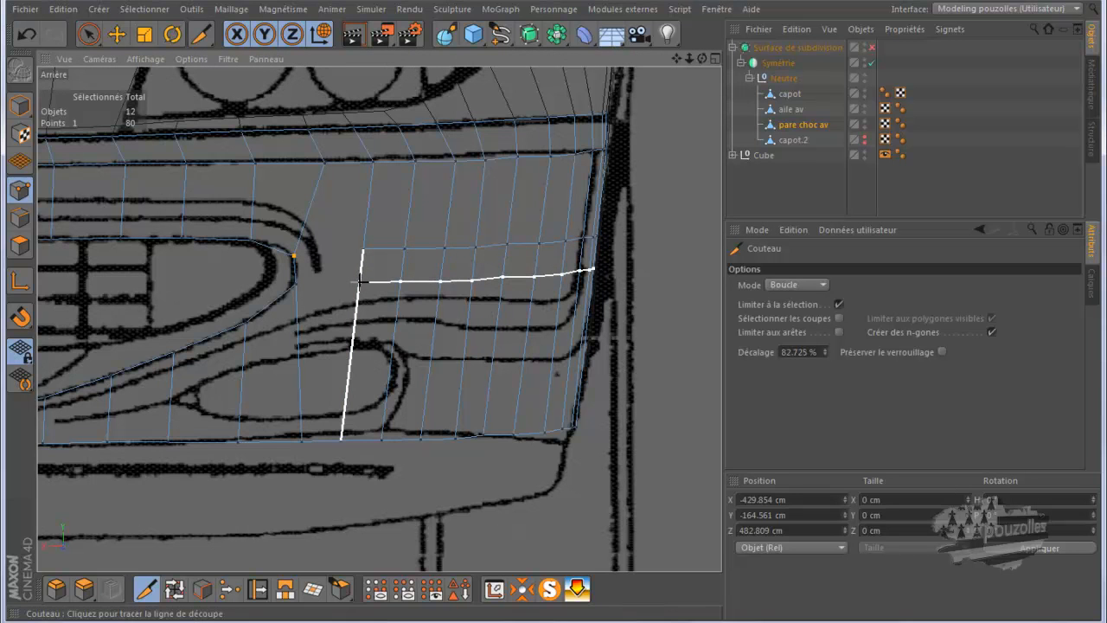
click(362, 280)
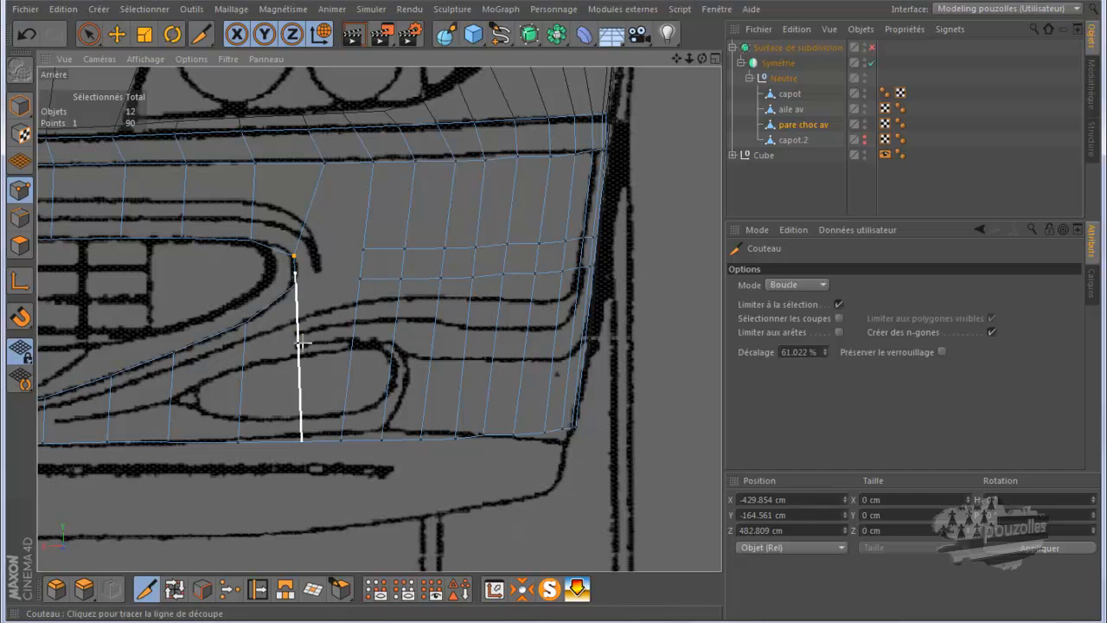
Connect both new loop cuts to the grille's two outer end points with separate Ligne mode knife cuts.
click(776, 284)
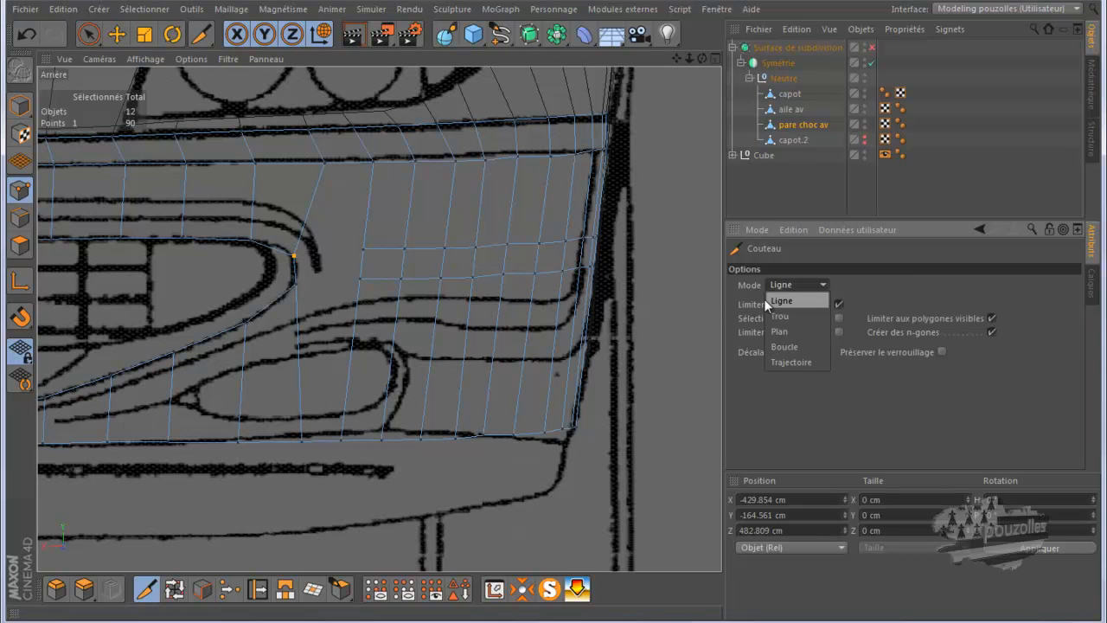
click(780, 298)
drag(363, 250, 294, 255)
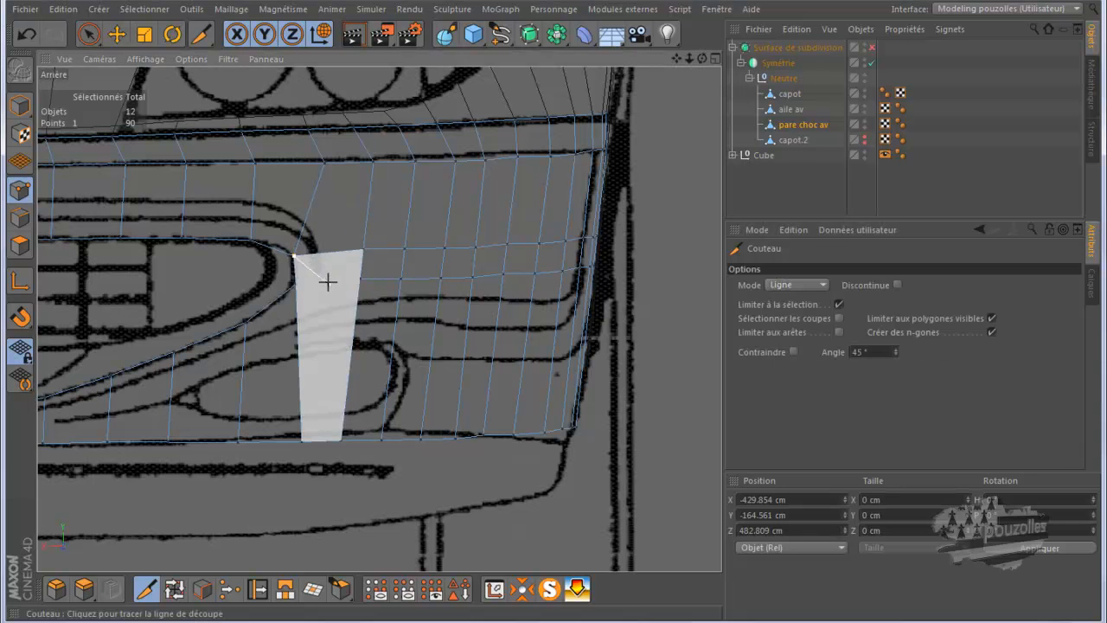
key(space)
key(space)
mouse_move(357, 277)
mouse_down()
mouse_move(341, 440)
mouse_move(357, 277)
mouse_move(294, 283)
mouse_up()
key(space)
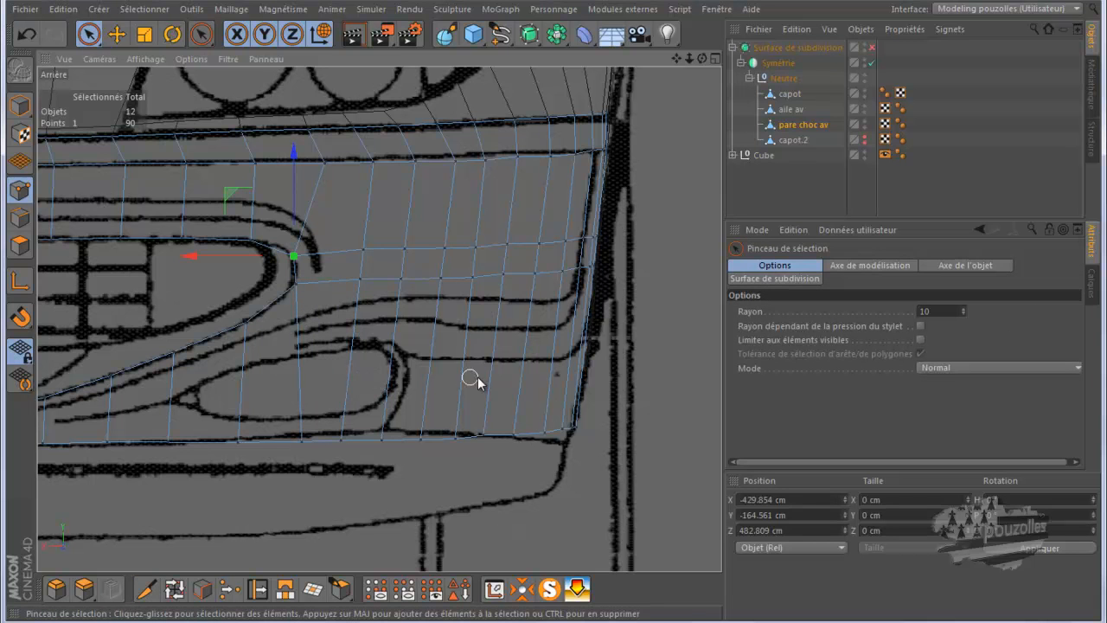
Slide the points on the bumper's upper line above the grille's outer end inward to even out the vertical edges.
scroll(585, 366, down, 4)
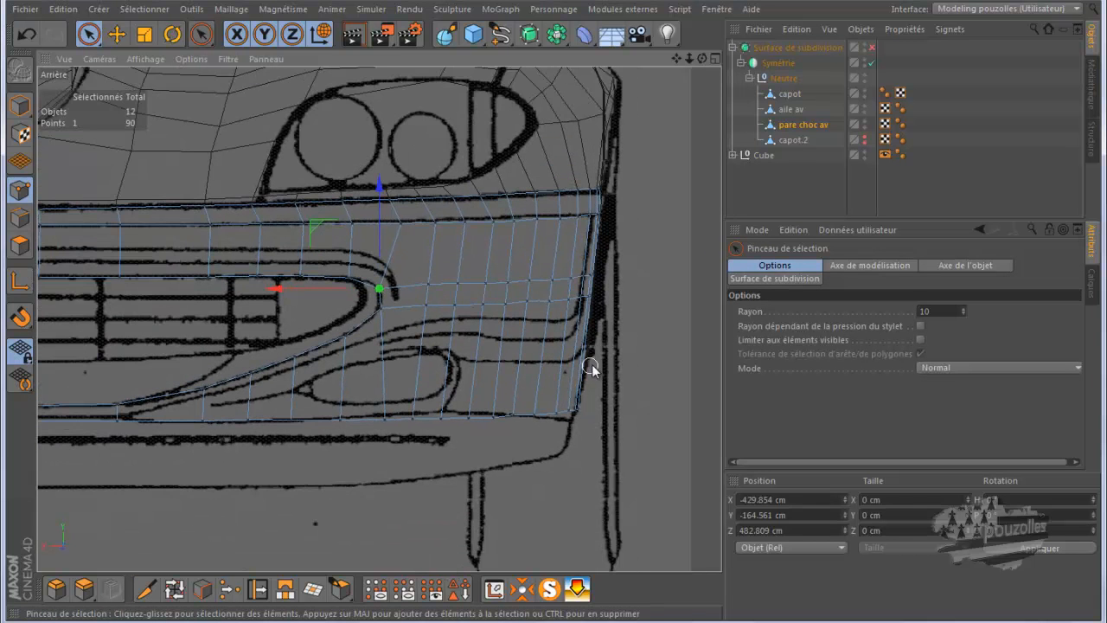
scroll(591, 365, up, 4)
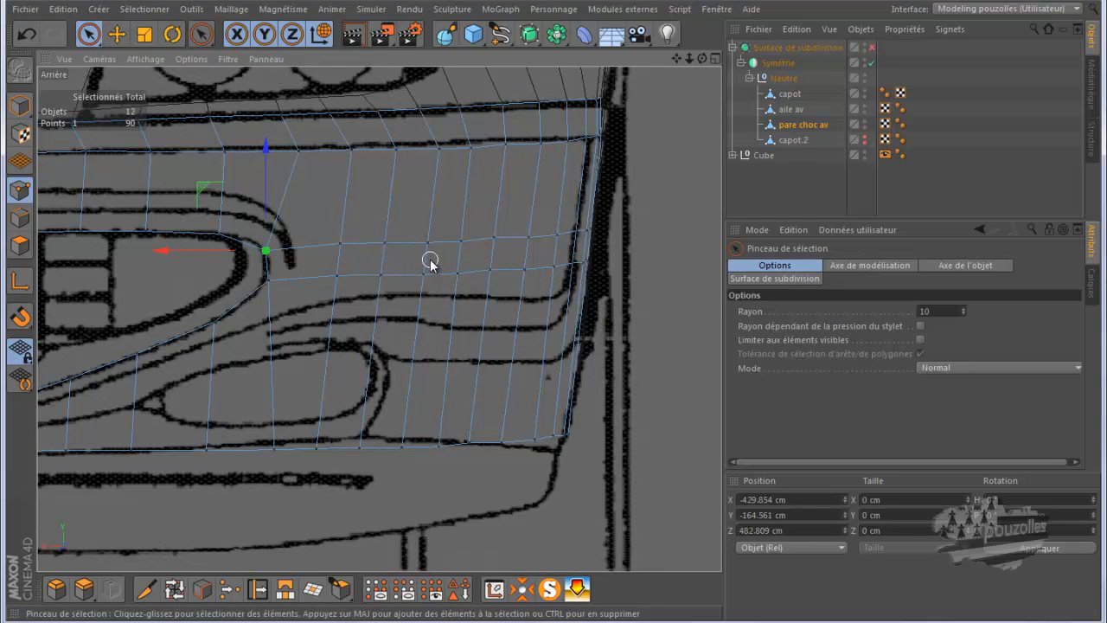
click(257, 589)
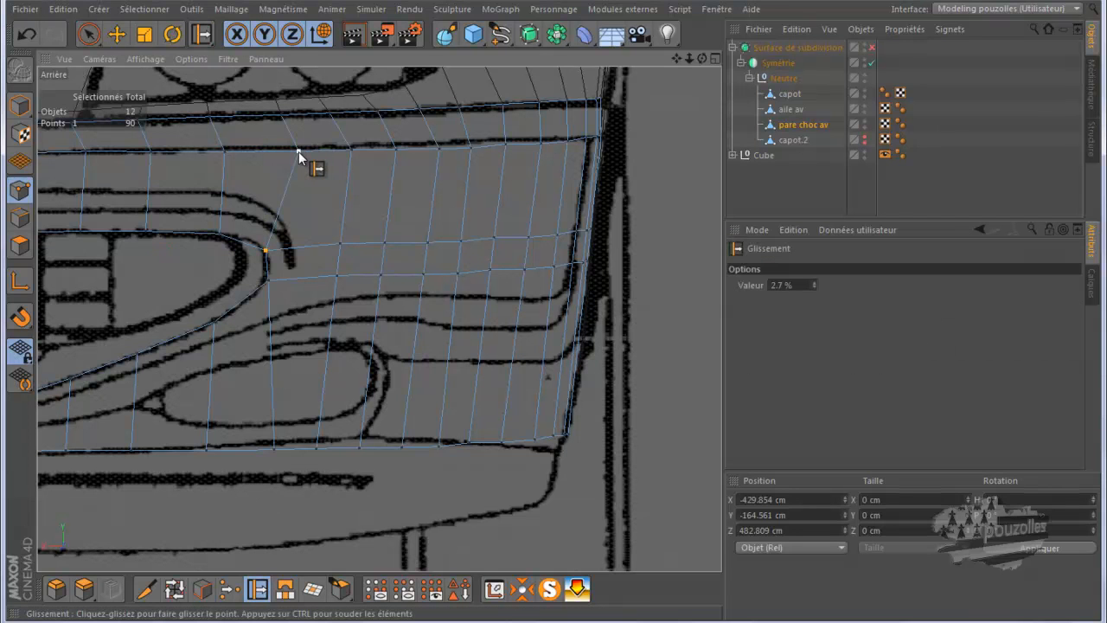
drag(284, 151, 283, 150)
Select with path selection the two horizontal edge rows along the bumper's side, from the front corner to the wheel arch.
click(20, 217)
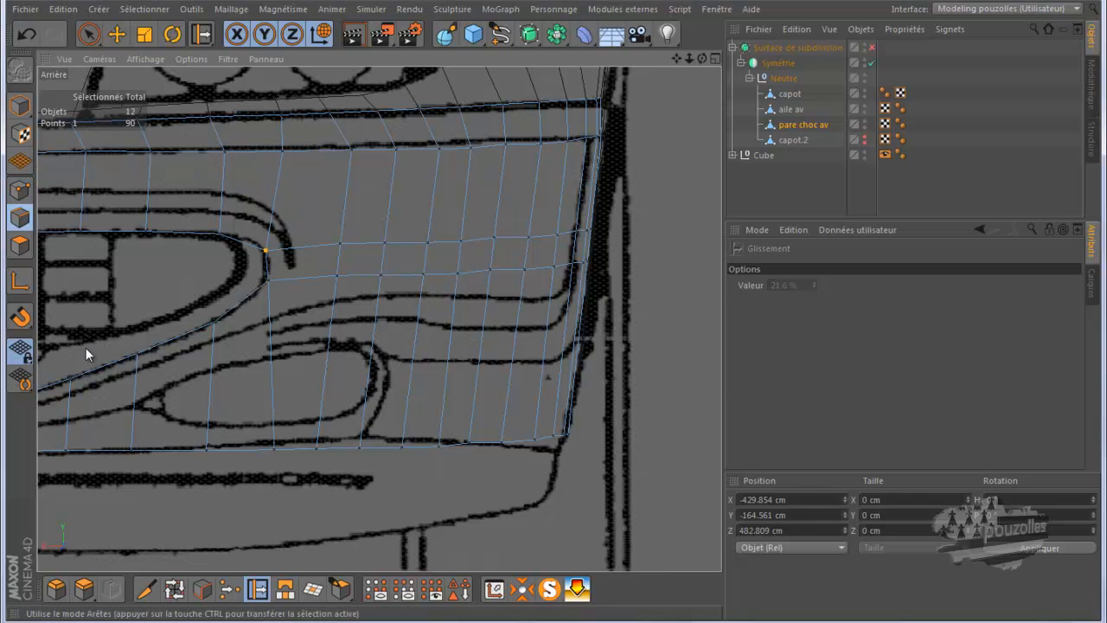
click(203, 589)
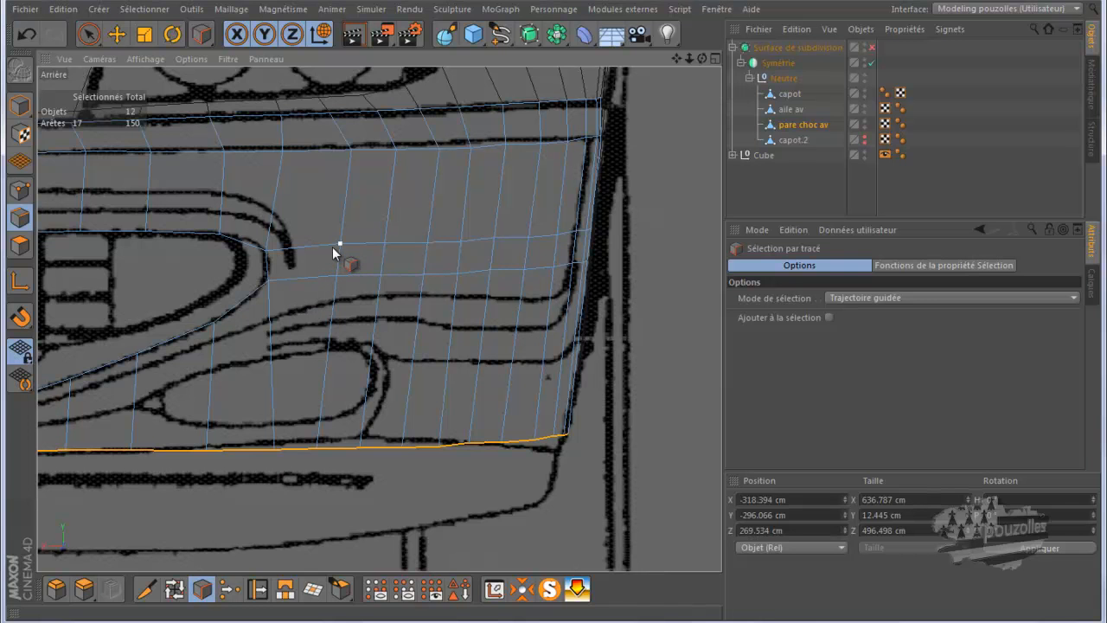
middle_click(332, 247)
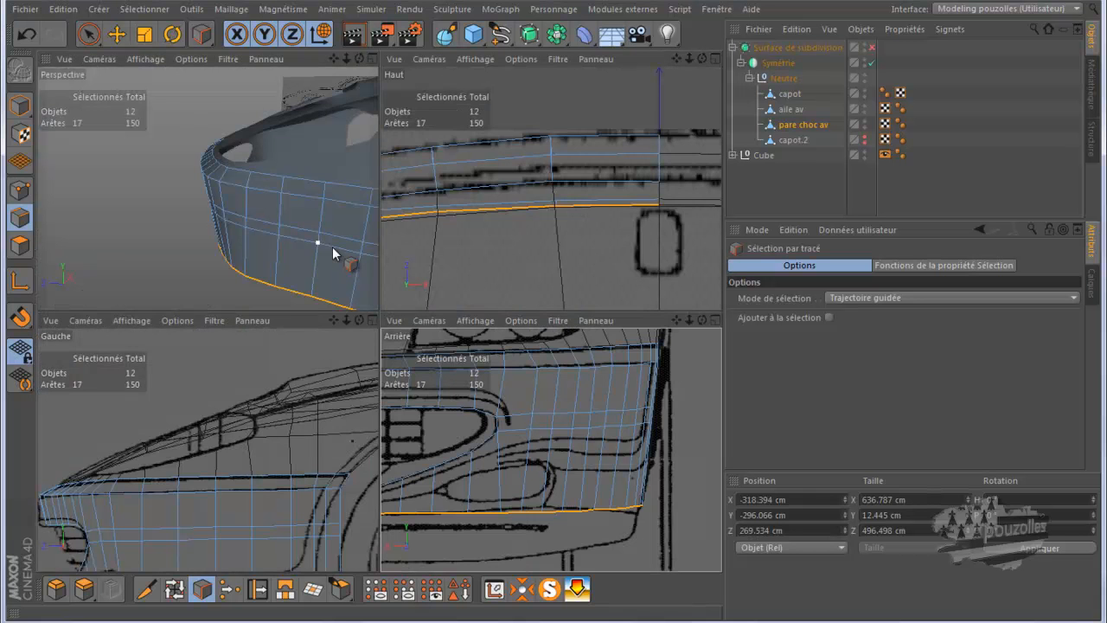
middle_click(331, 248)
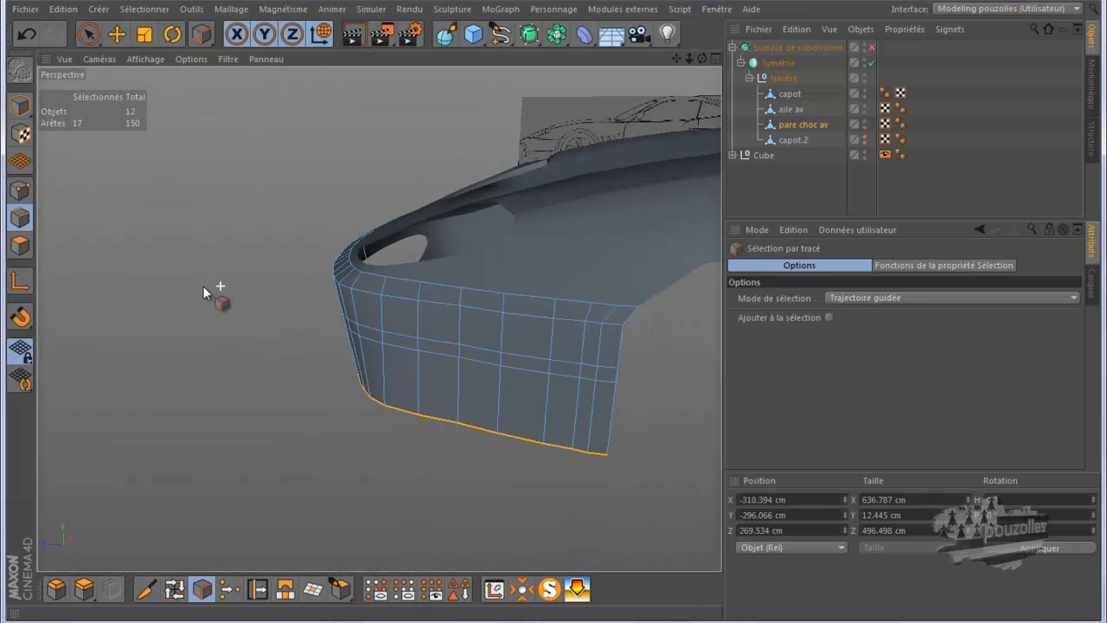
drag(702, 58, 552, 320)
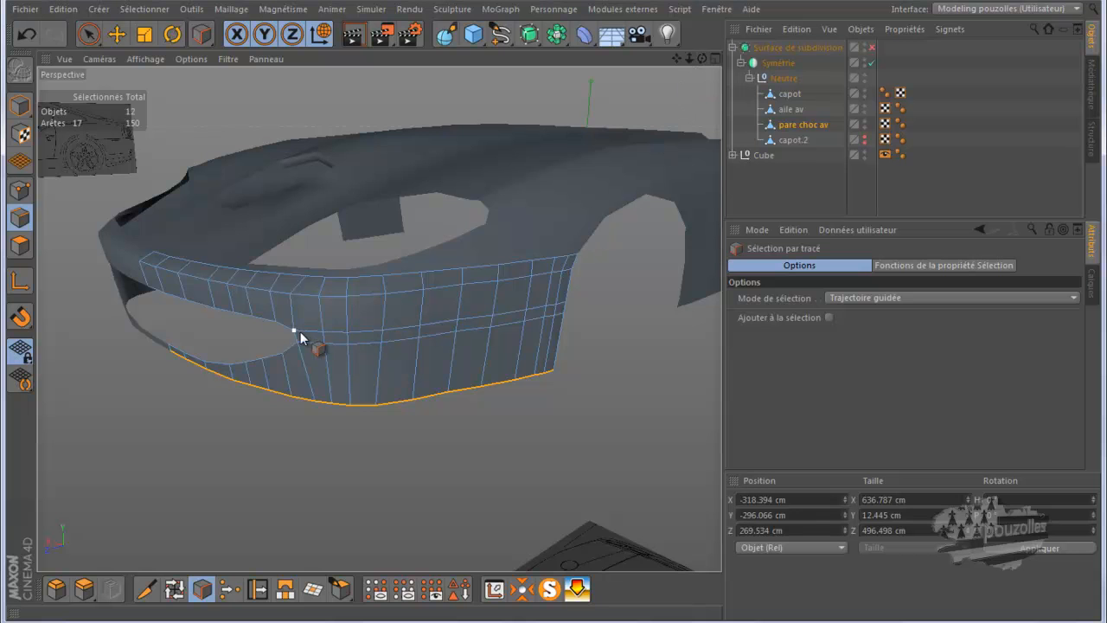
middle_click(299, 467)
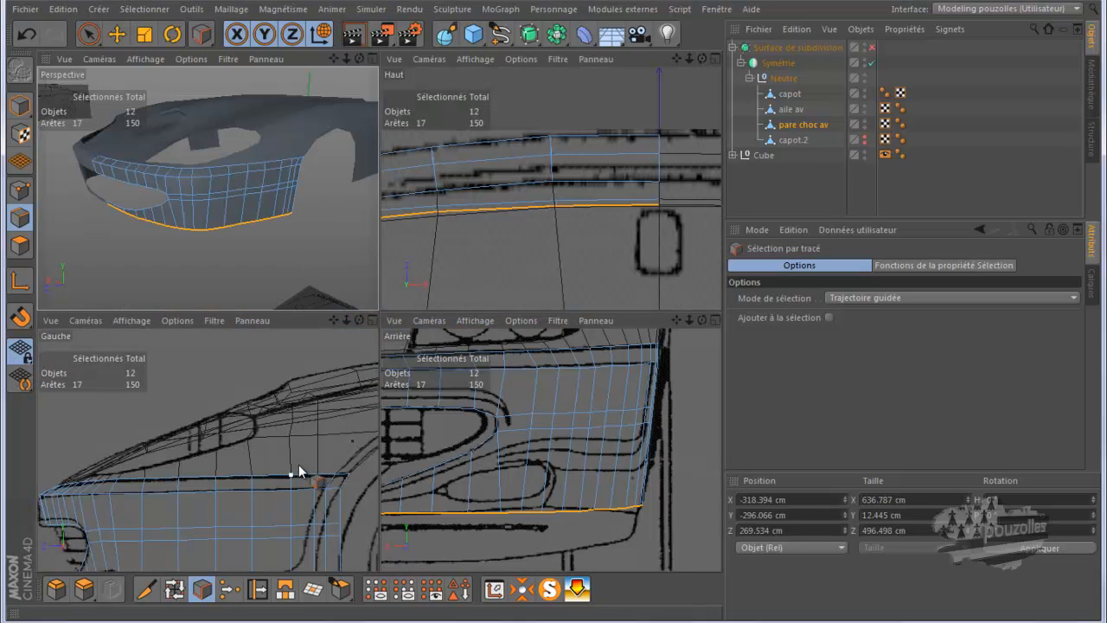
middle_click(298, 464)
scroll(480, 365, down, 2)
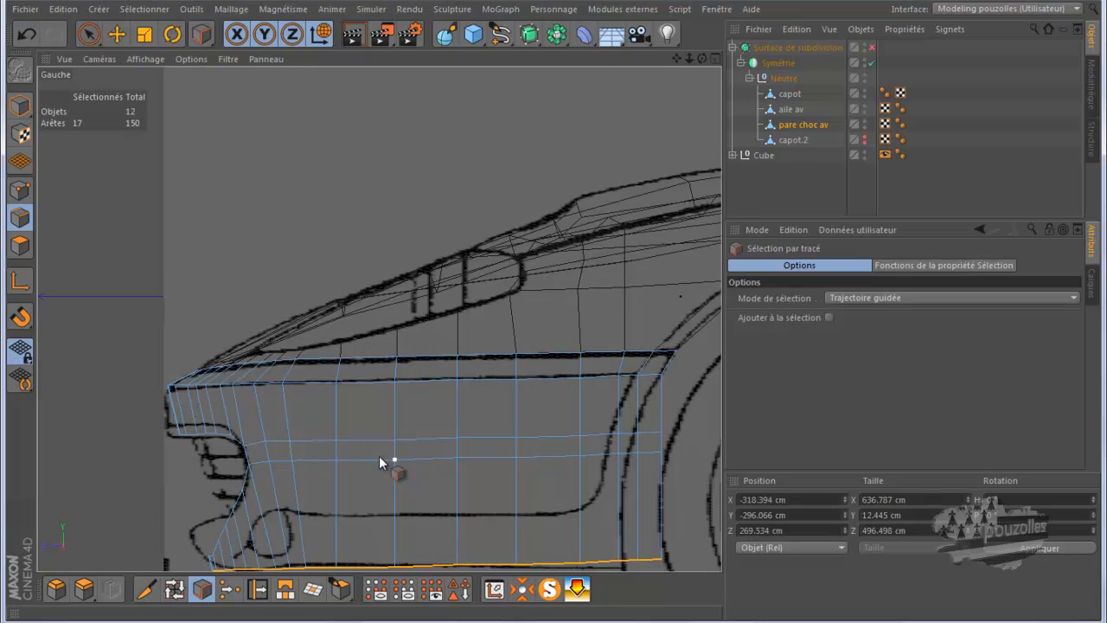
mouse_move(267, 443)
mouse_down()
mouse_move(664, 444)
mouse_move(683, 454)
mouse_up()
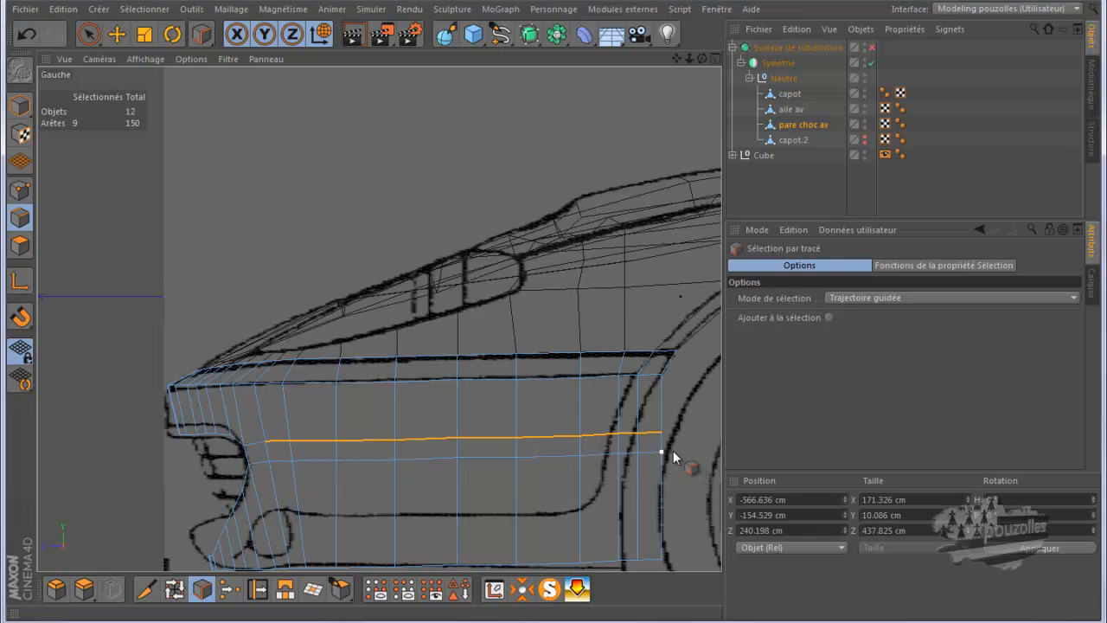
drag(672, 455, 365, 474)
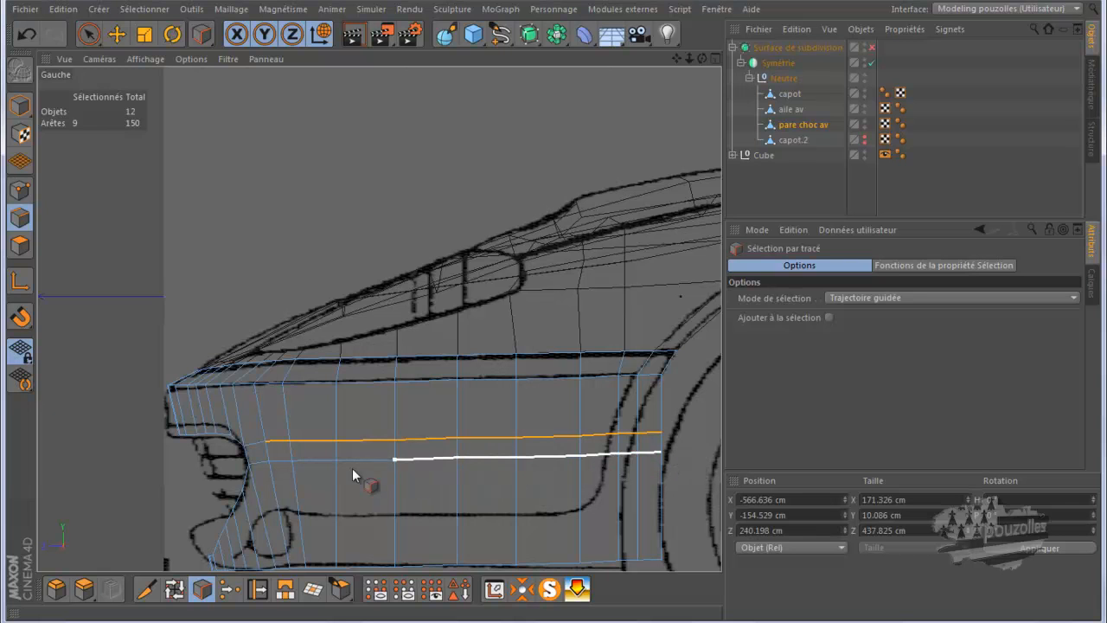
drag(293, 468, 273, 473)
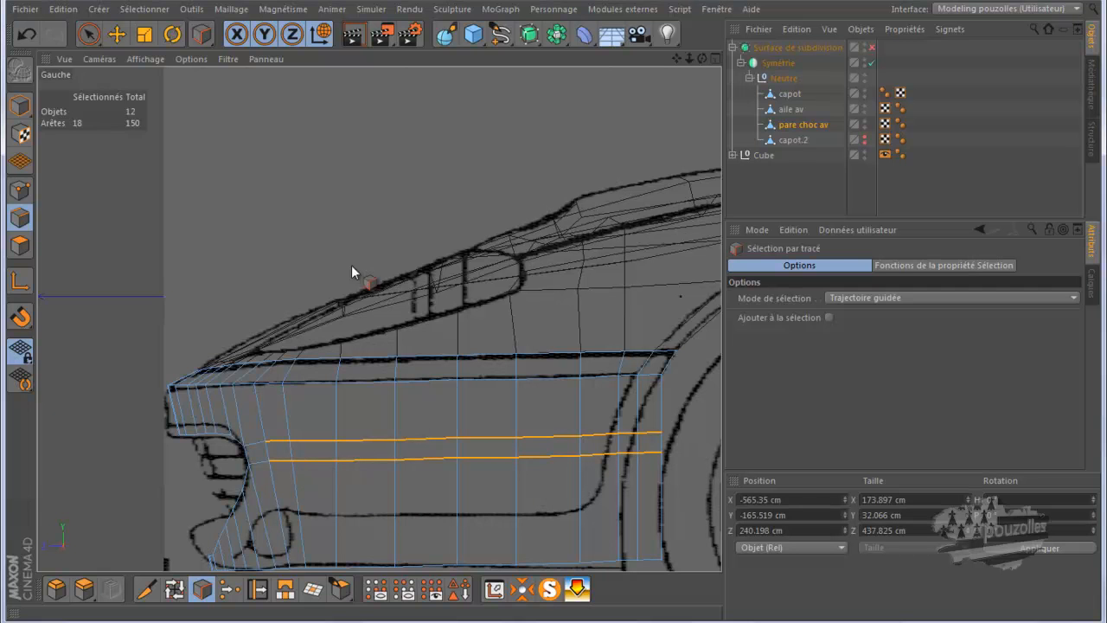
Move the two selected edge rows outward along X to about -573 cm to bulge the bumper's side.
middle_click(306, 252)
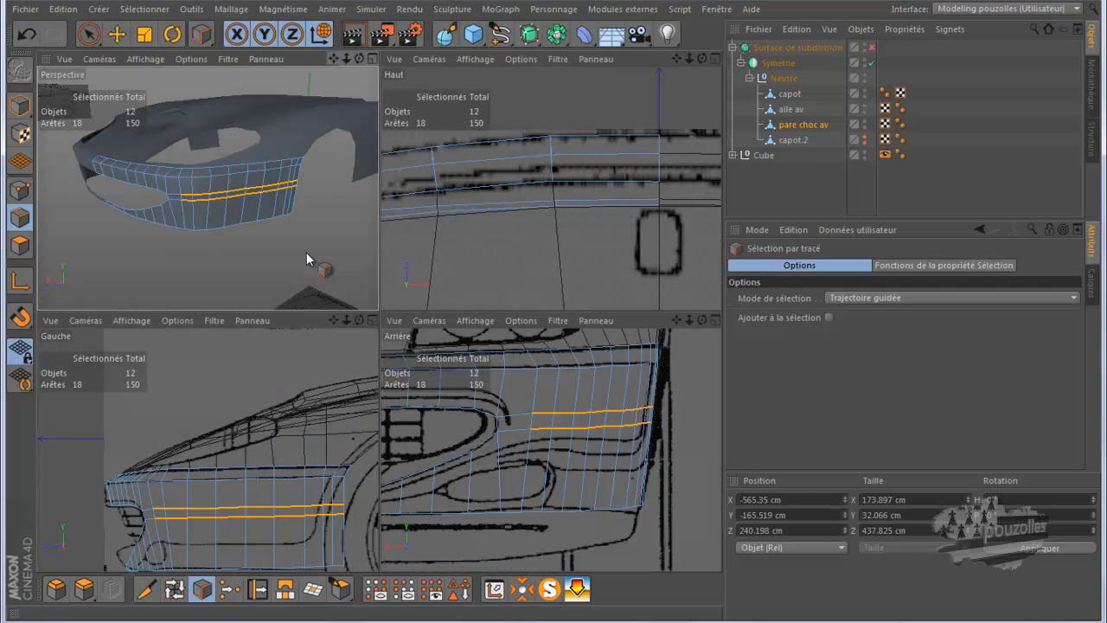
middle_click(307, 252)
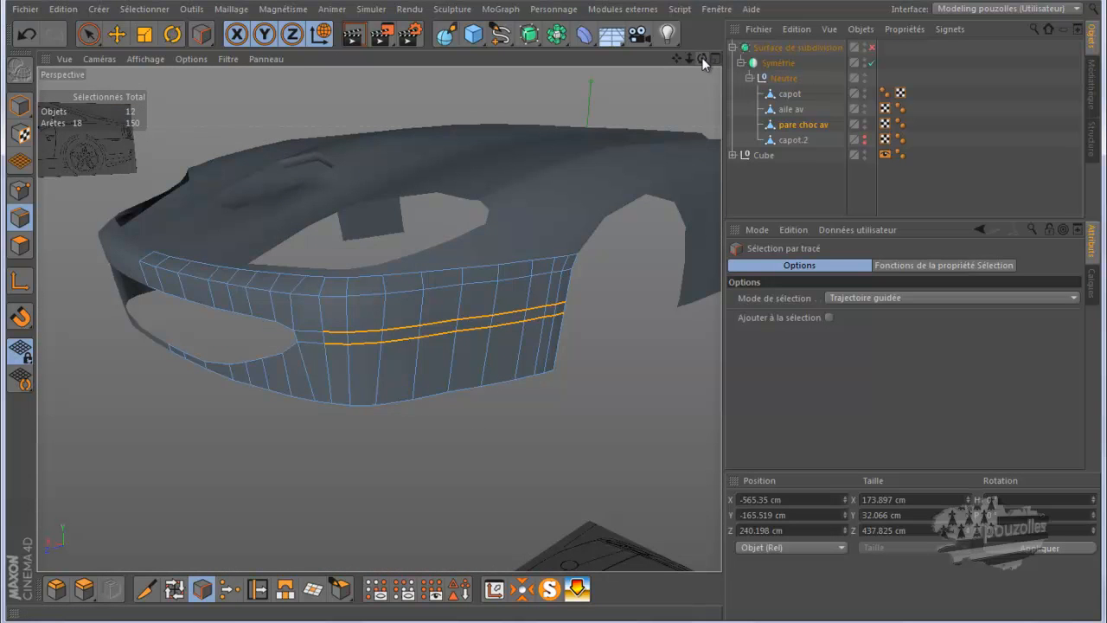
mouse_move(556, 313)
alt+mouse_down()
mouse_move(567, 313)
mouse_move(555, 319)
alt+mouse_up()
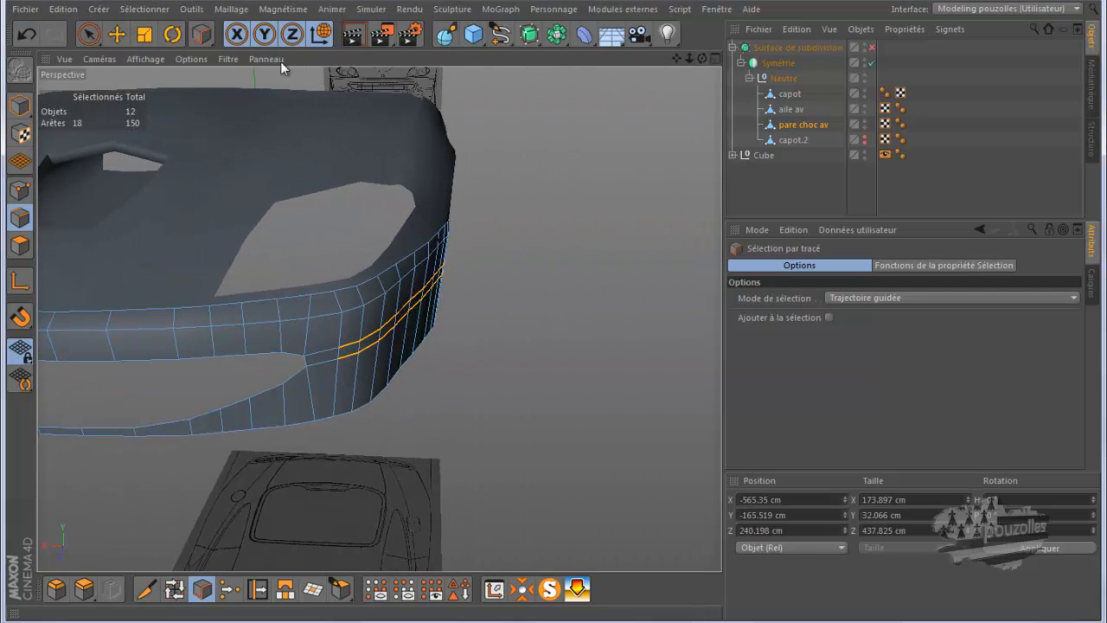
click(116, 34)
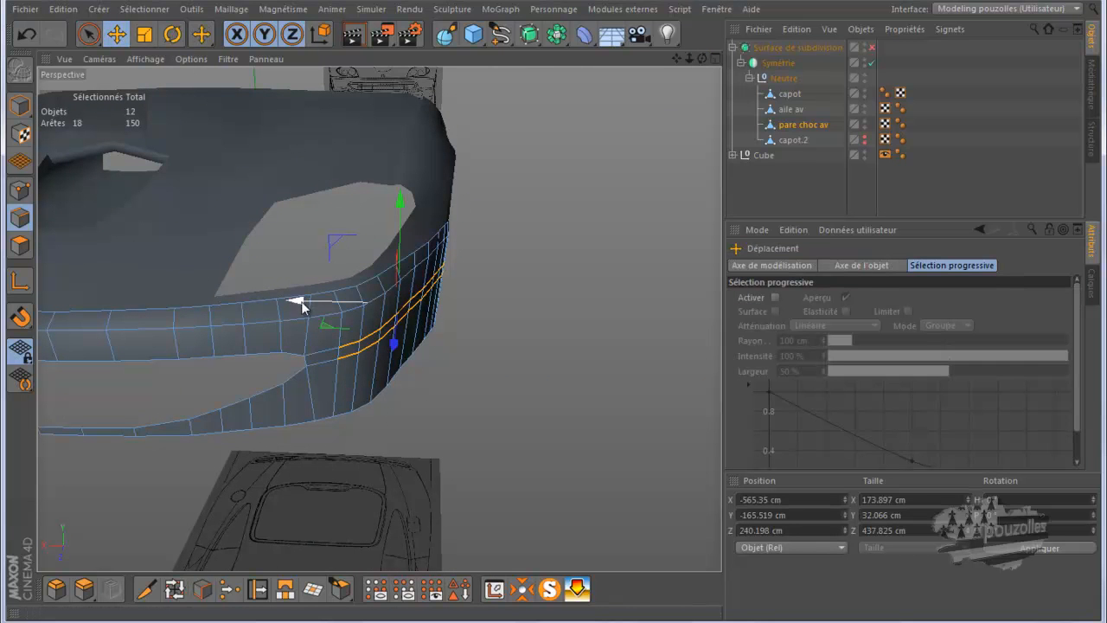
drag(299, 302, 306, 316)
Select the two short horizontal edges at the bumper's front corner and move them forward along Z to about 448 cm.
drag(701, 58, 561, 310)
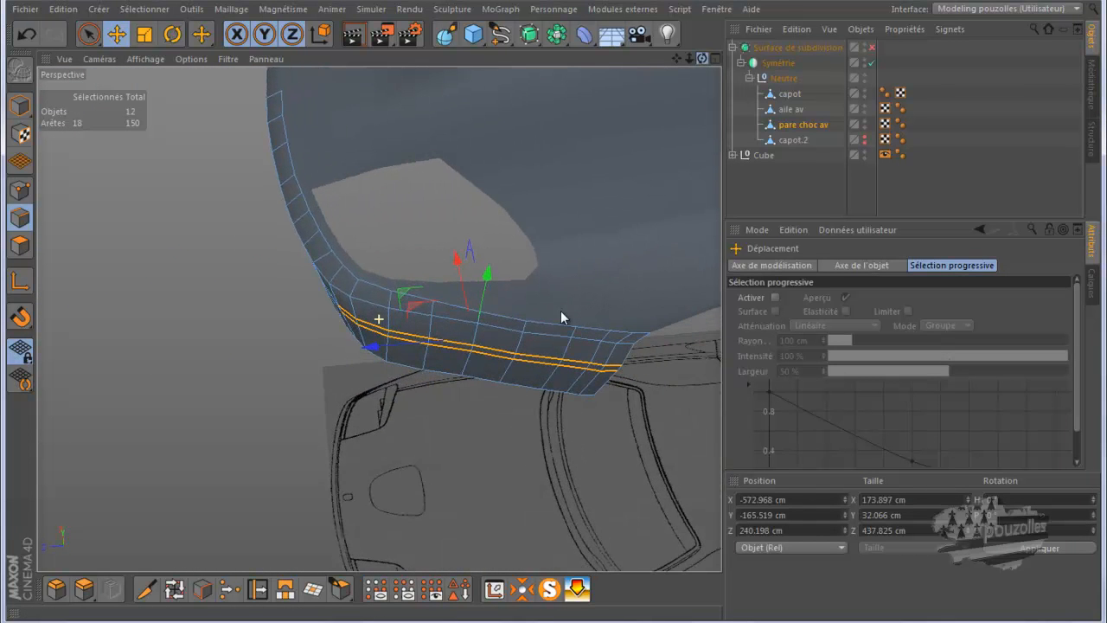
click(96, 37)
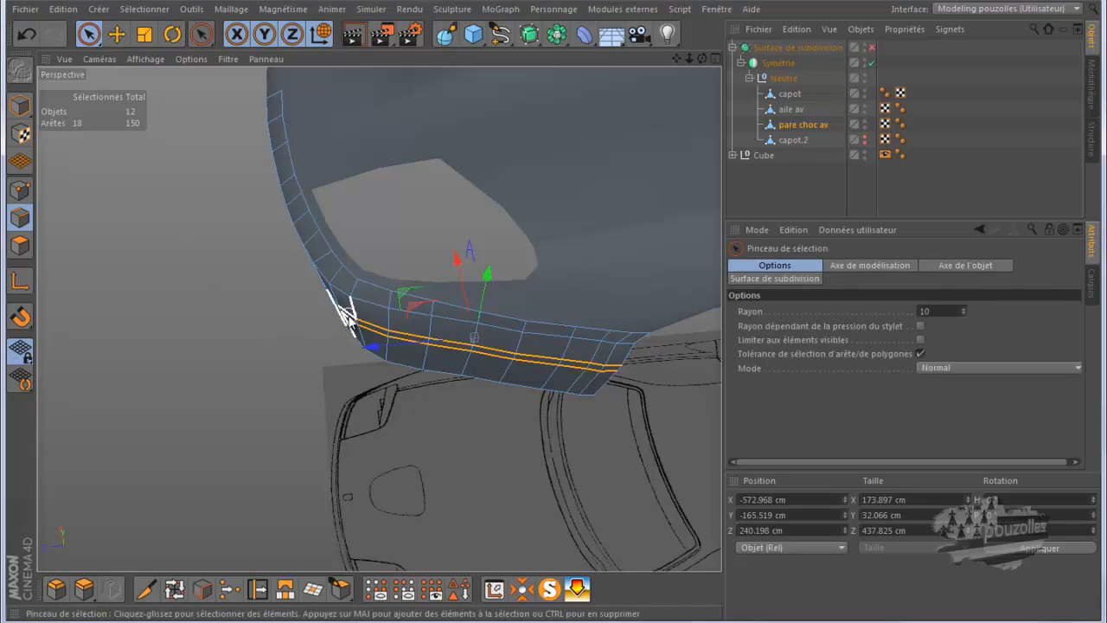
click(116, 34)
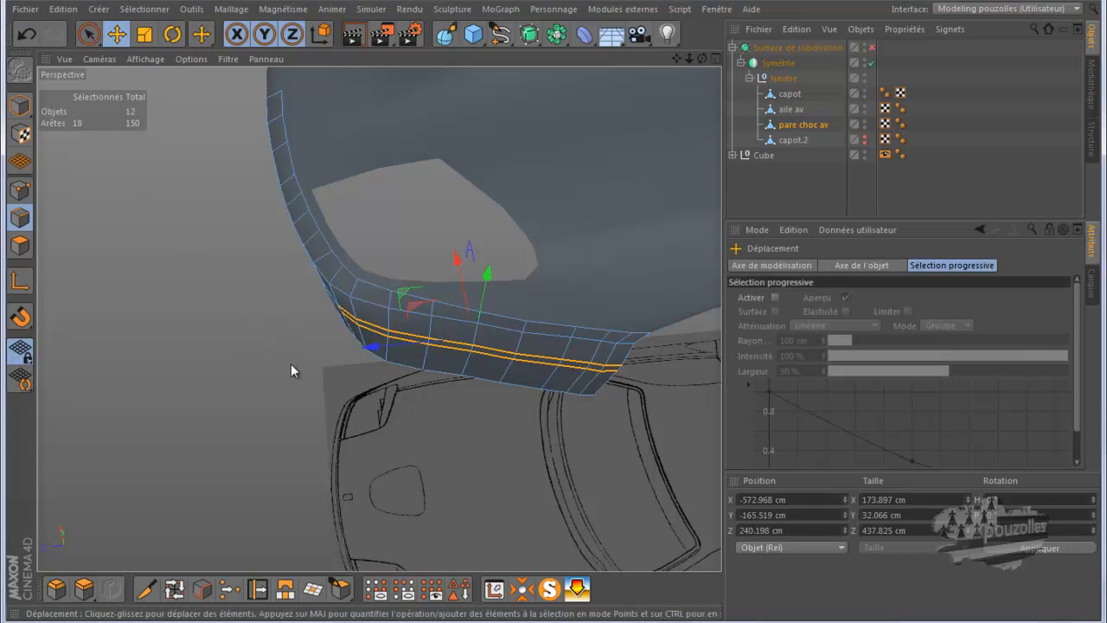
click(348, 319)
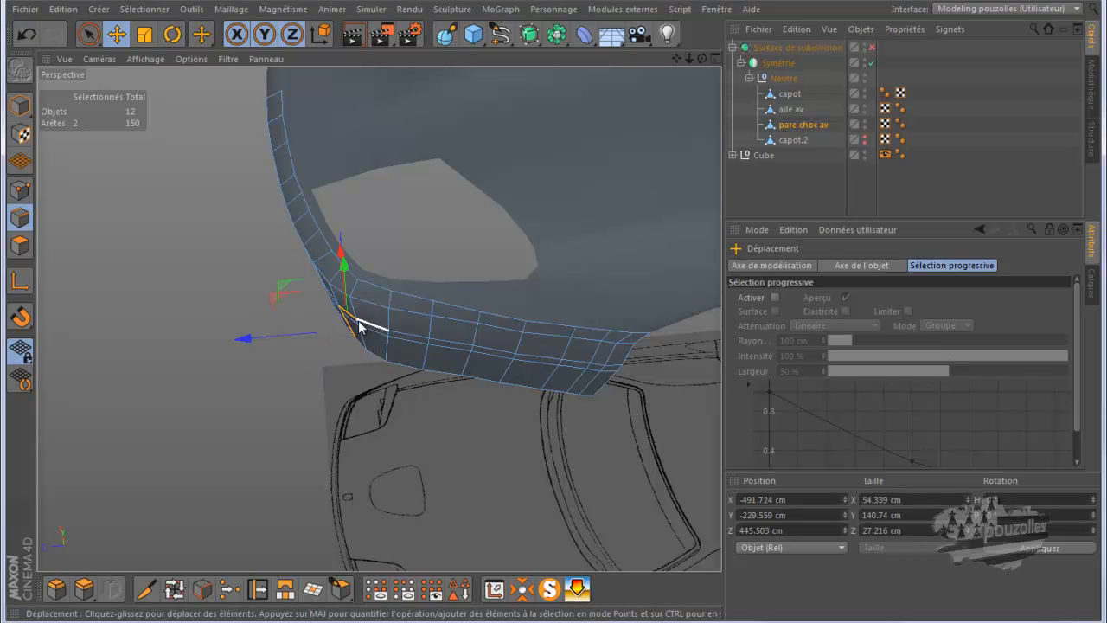
alt+drag(554, 312, 487, 227)
click(346, 340)
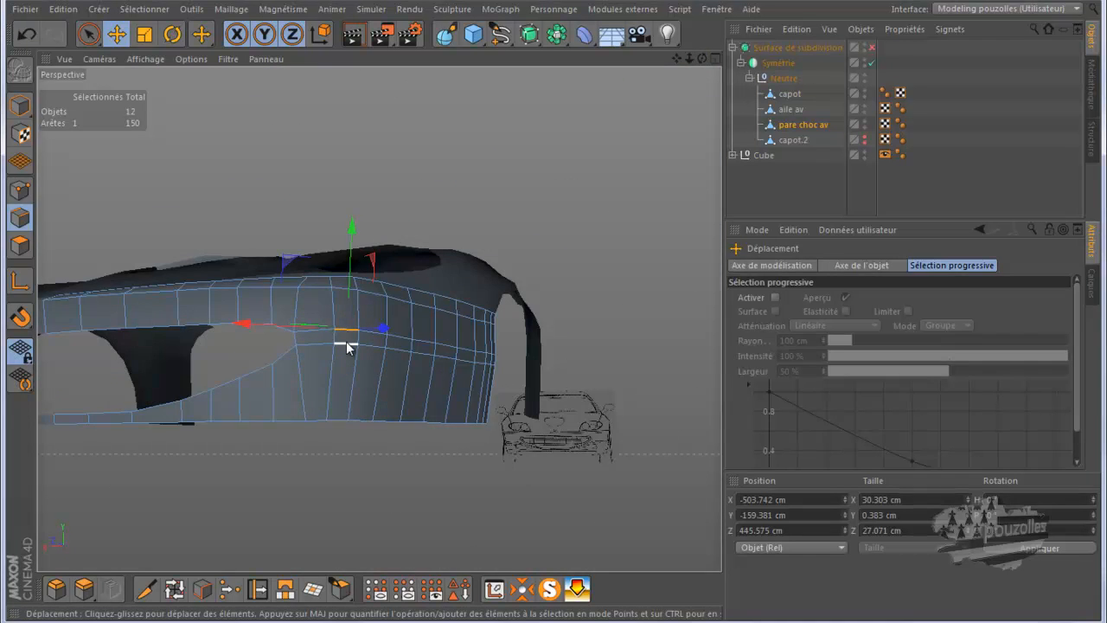
alt+drag(549, 320, 556, 321)
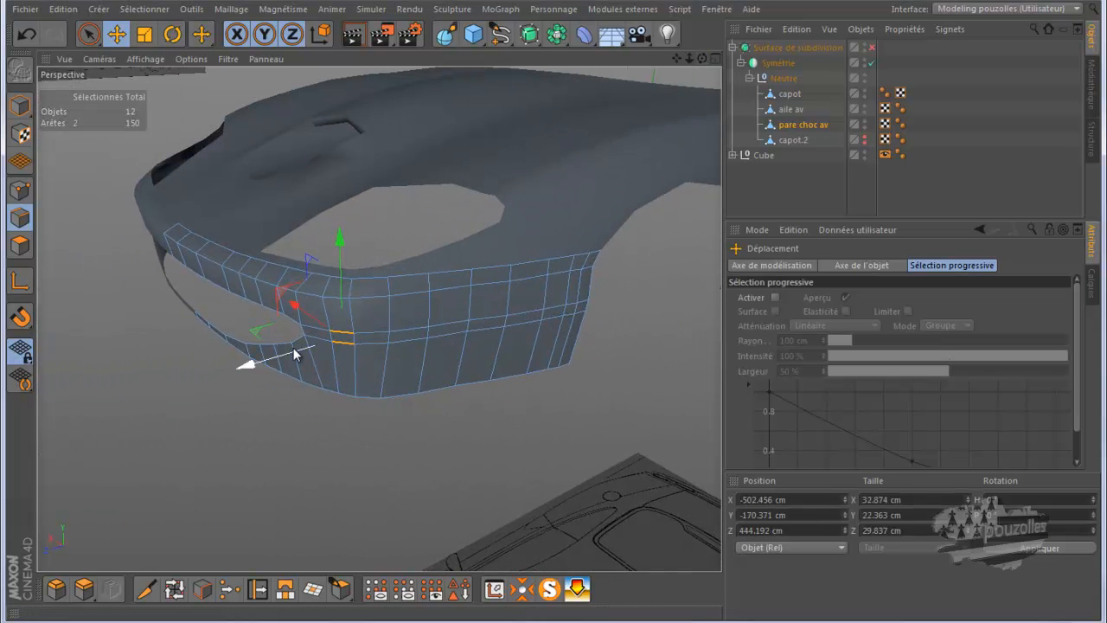
drag(291, 357, 290, 362)
drag(290, 361, 292, 360)
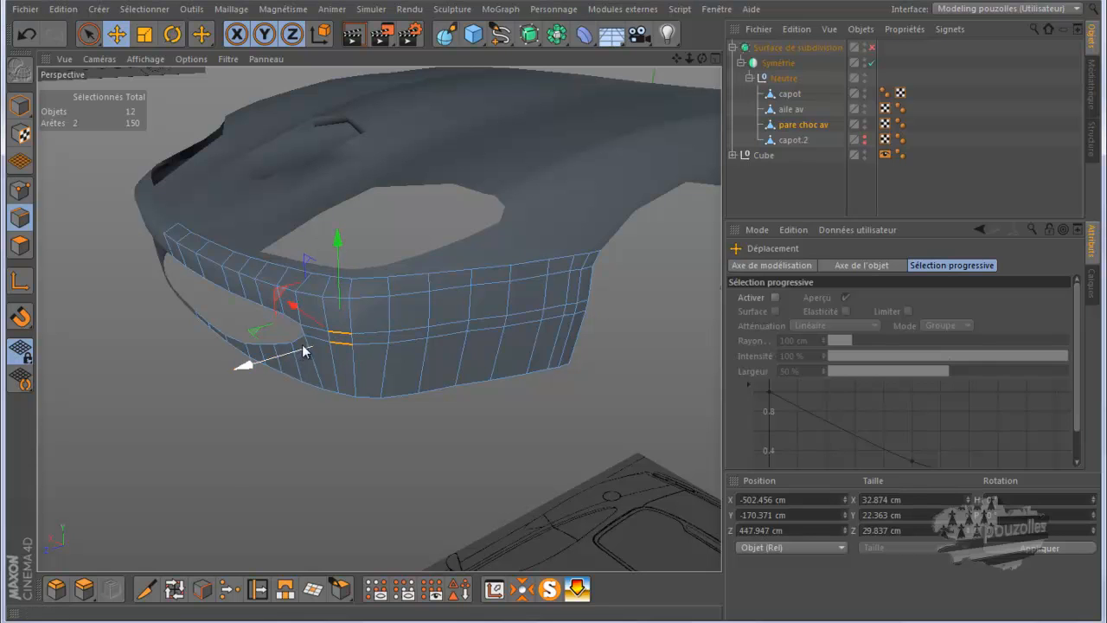
Move the two short edges adjoining the grille's outer end along Z to about 474 cm, and clear the selection.
click(313, 339)
shift+click(313, 329)
drag(264, 352, 264, 353)
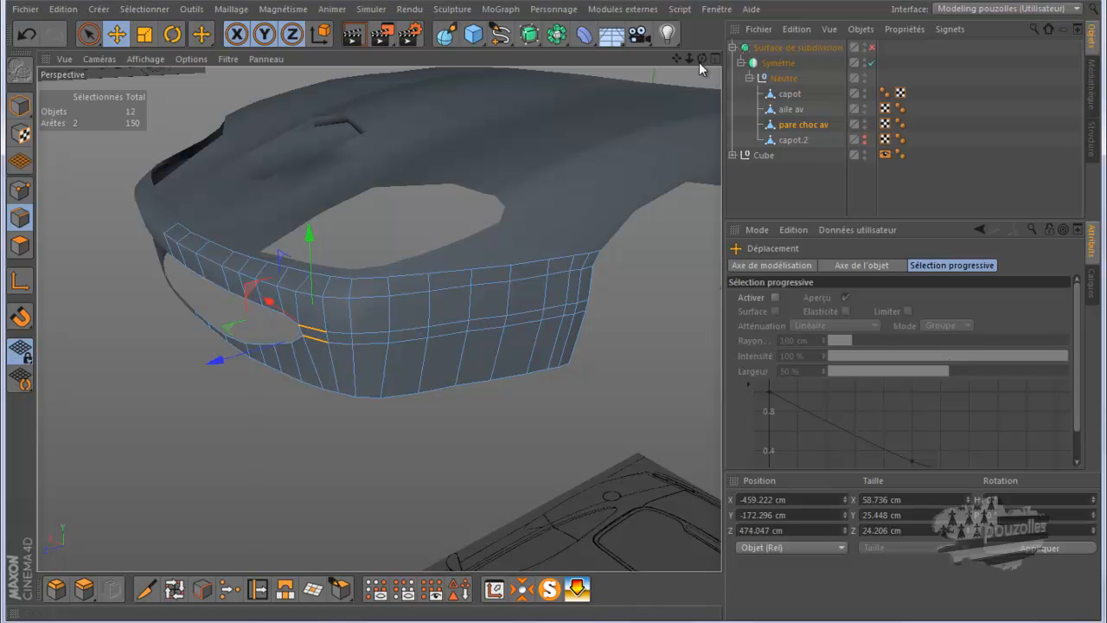
alt+drag(554, 316, 619, 407)
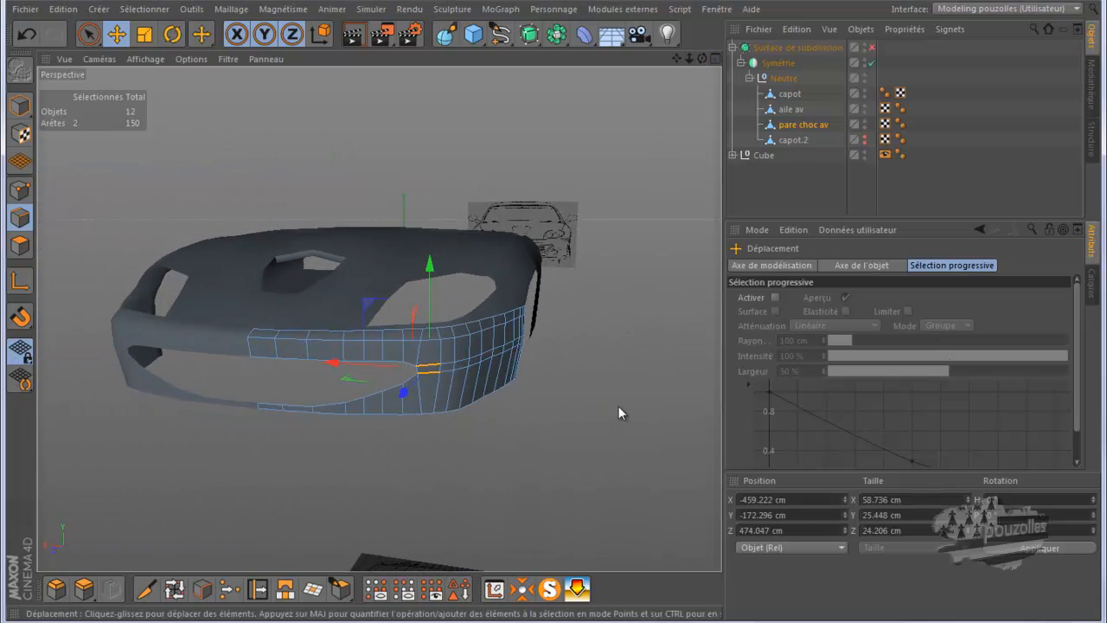
click(514, 441)
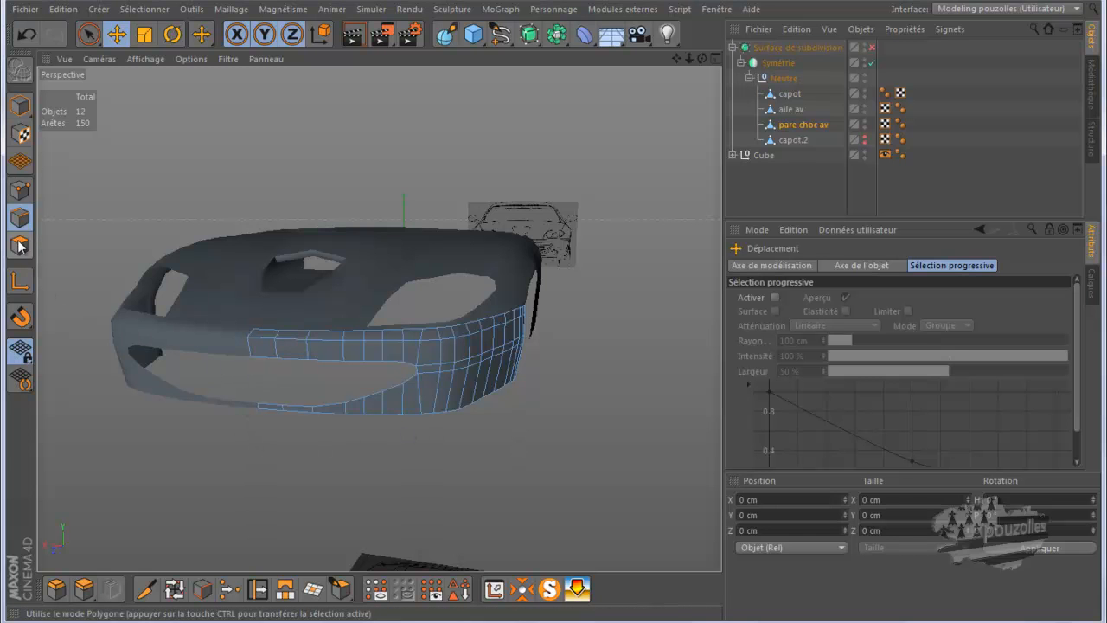
Try Loop Selection on the grille opening's outline with its boundary and Recherche de boucle options.
alt+right_drag(214, 346, 403, 404)
scroll(466, 400, up, 6)
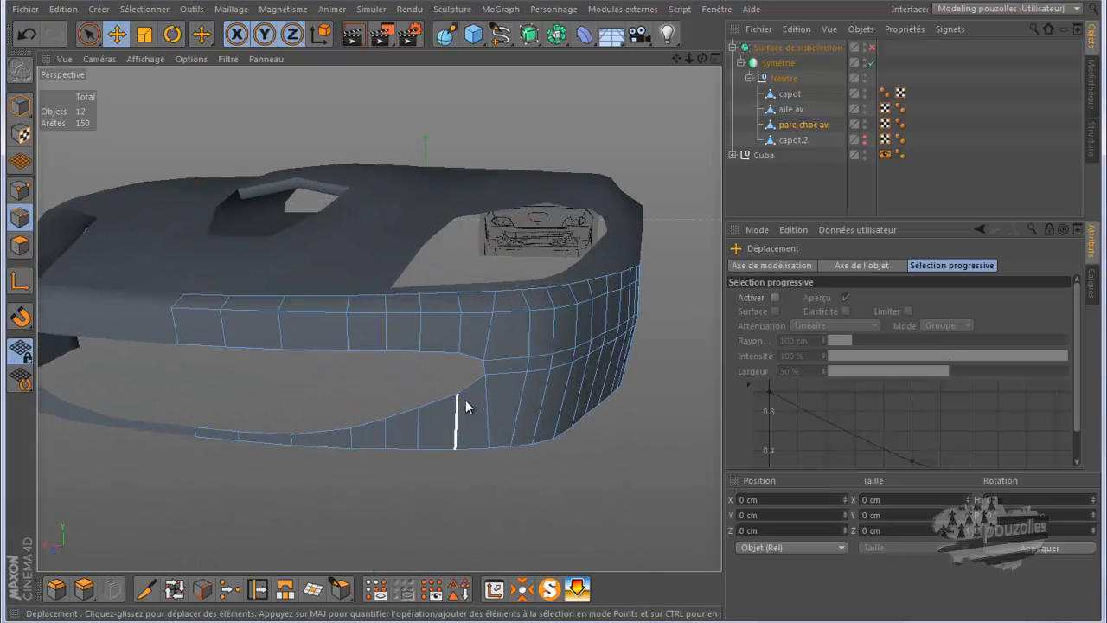
click(174, 590)
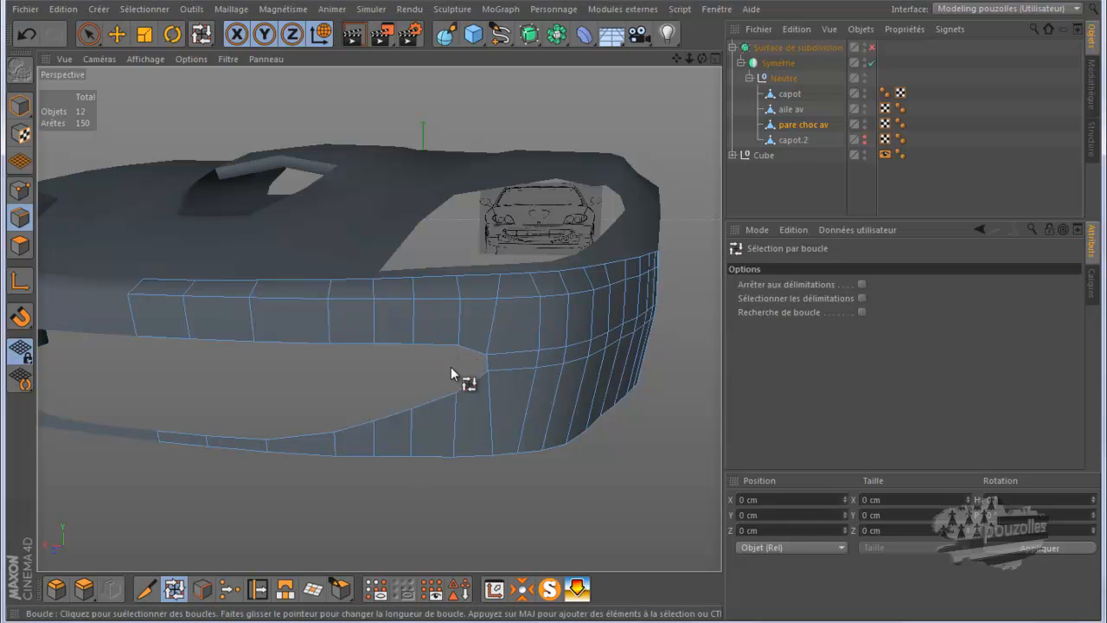
click(861, 283)
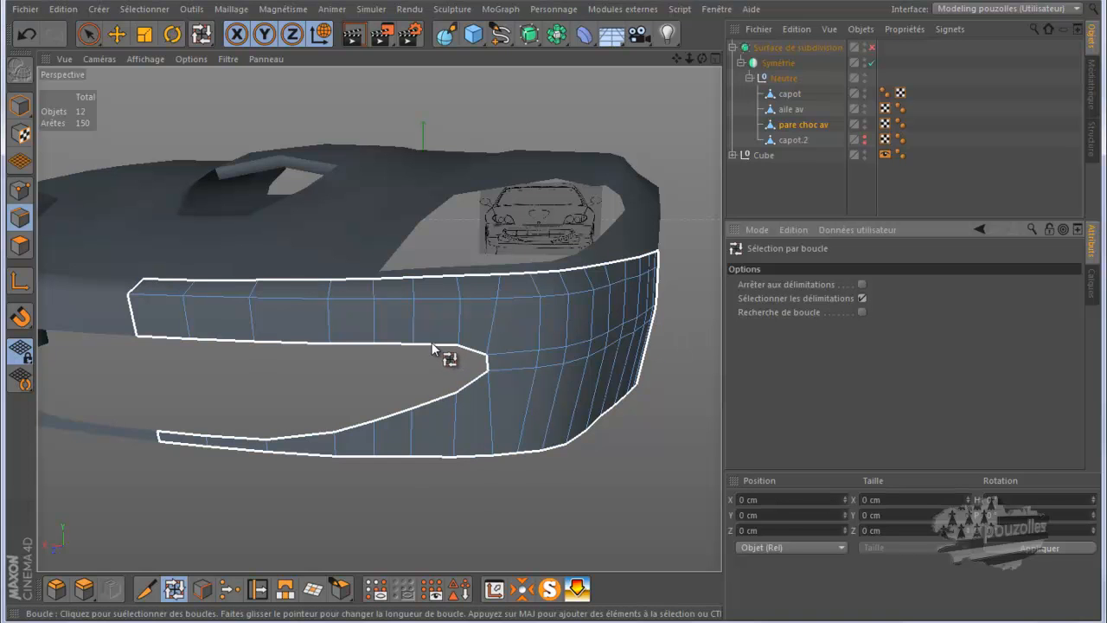
click(862, 312)
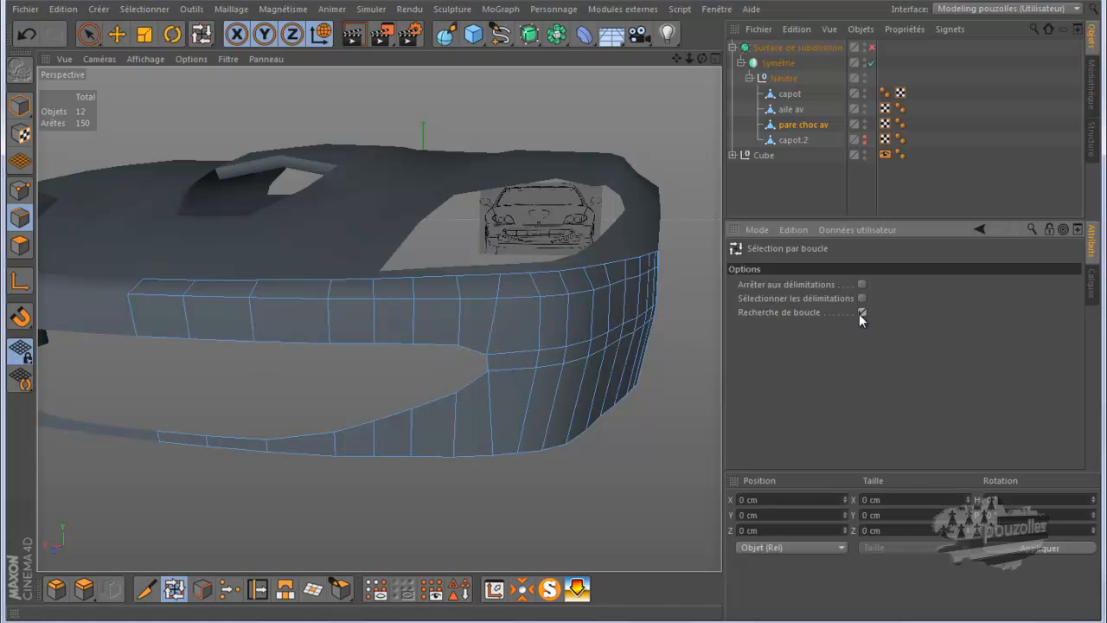
Select the grille opening's outline edges with path selection, from the upper centreline around the outer end to the lower centreline.
click(202, 591)
mouse_move(136, 336)
mouse_down()
mouse_move(465, 351)
mouse_move(486, 379)
mouse_move(468, 378)
mouse_up()
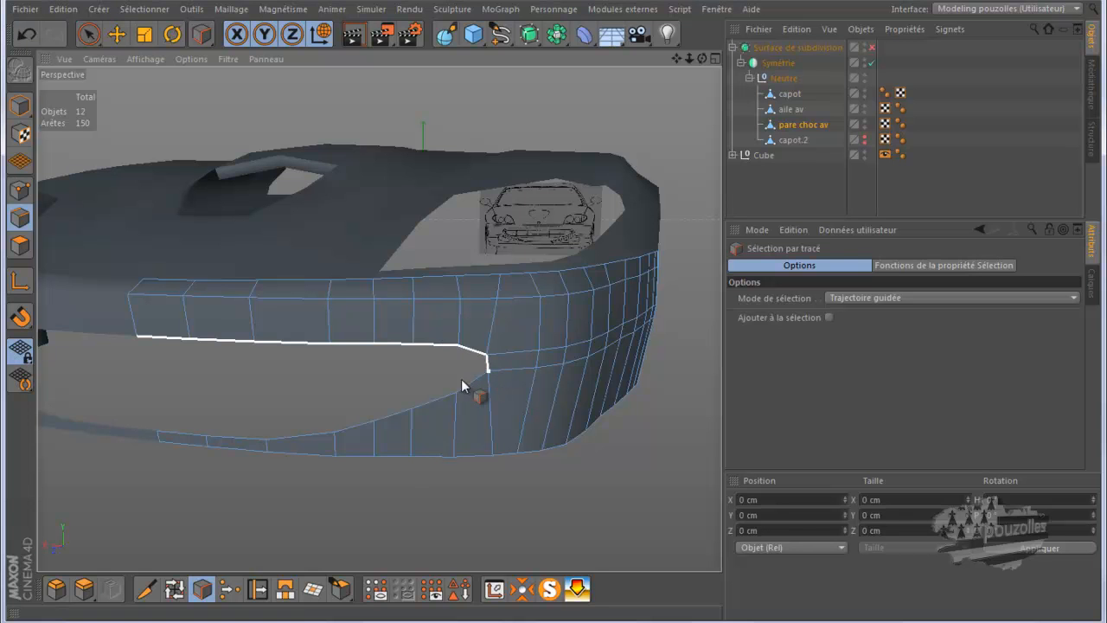
mouse_move(412, 400)
mouse_down()
mouse_move(345, 433)
mouse_move(180, 438)
mouse_up()
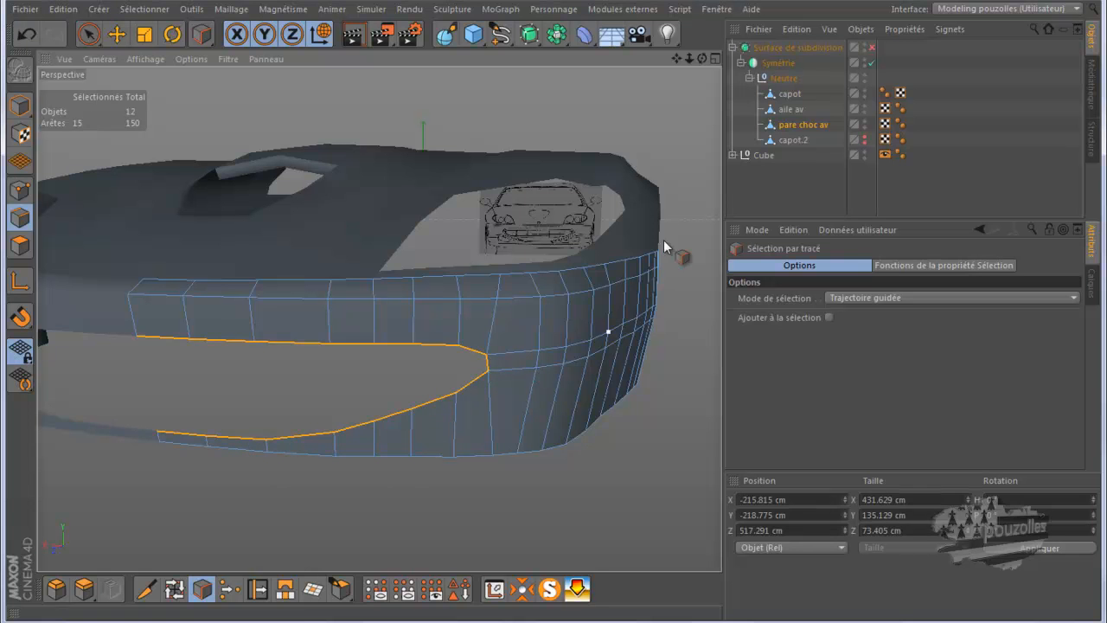
Extrude the selected grille outline edges inward along Z to about 374 cm to give the opening depth.
drag(703, 57, 626, 85)
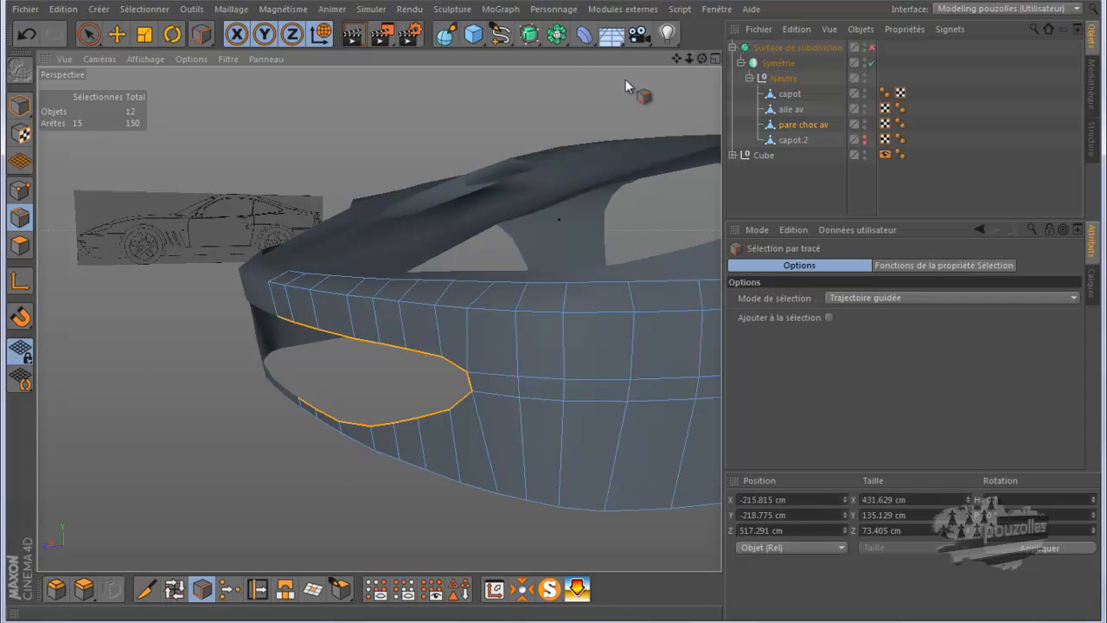
click(119, 36)
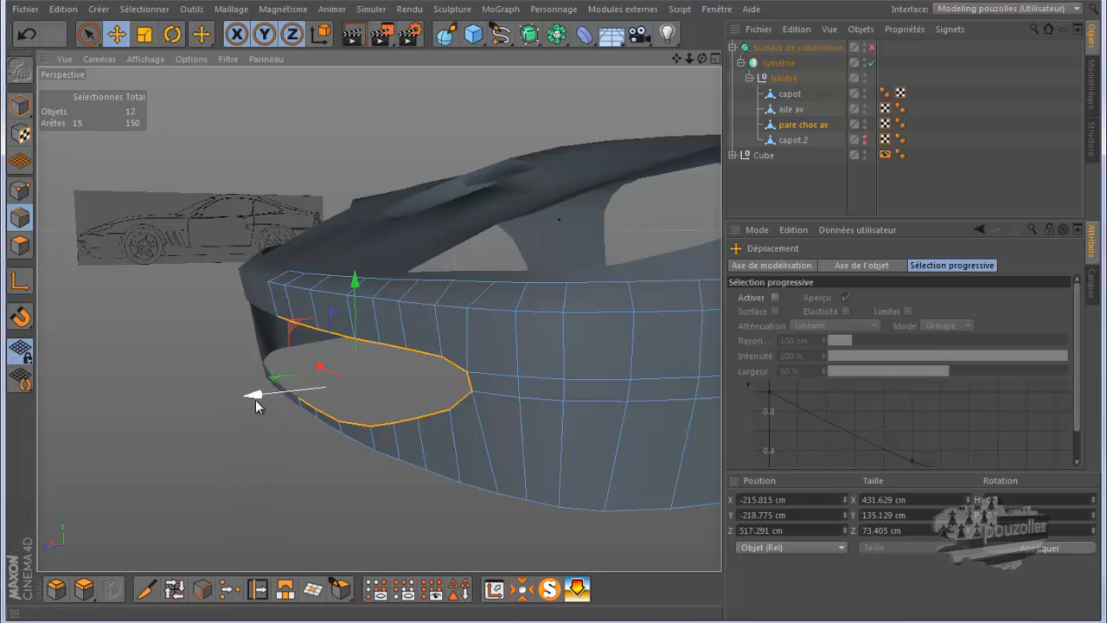
ctrl+drag(257, 398, 358, 391)
drag(703, 57, 554, 312)
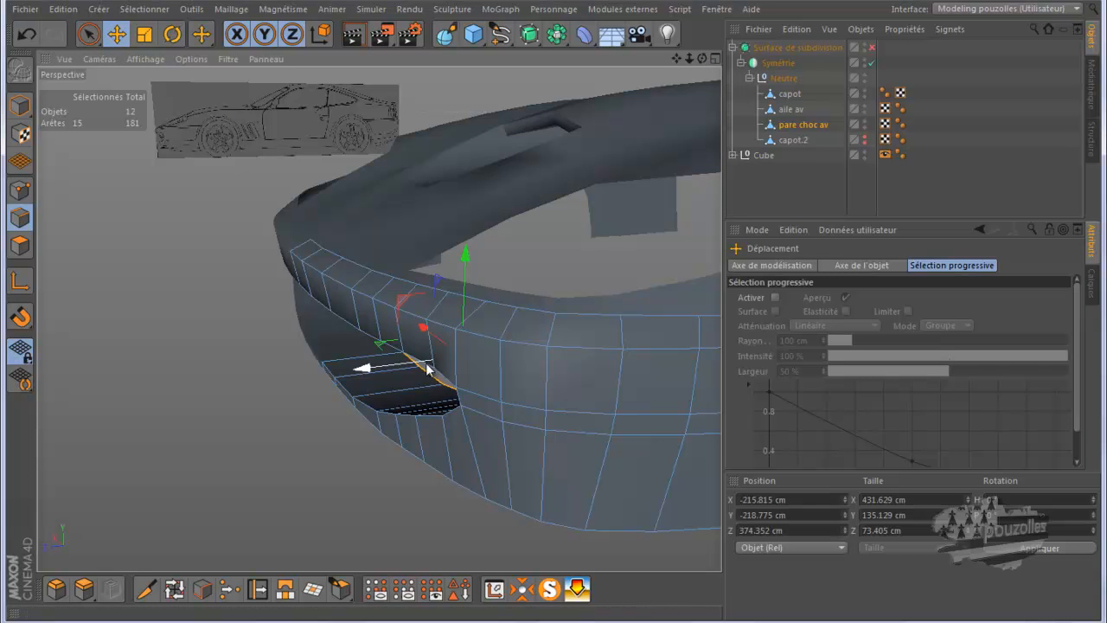
Adjust the point at the upper outer bend of the grille outline to about X -398, Y -155, Z 498 cm.
click(21, 191)
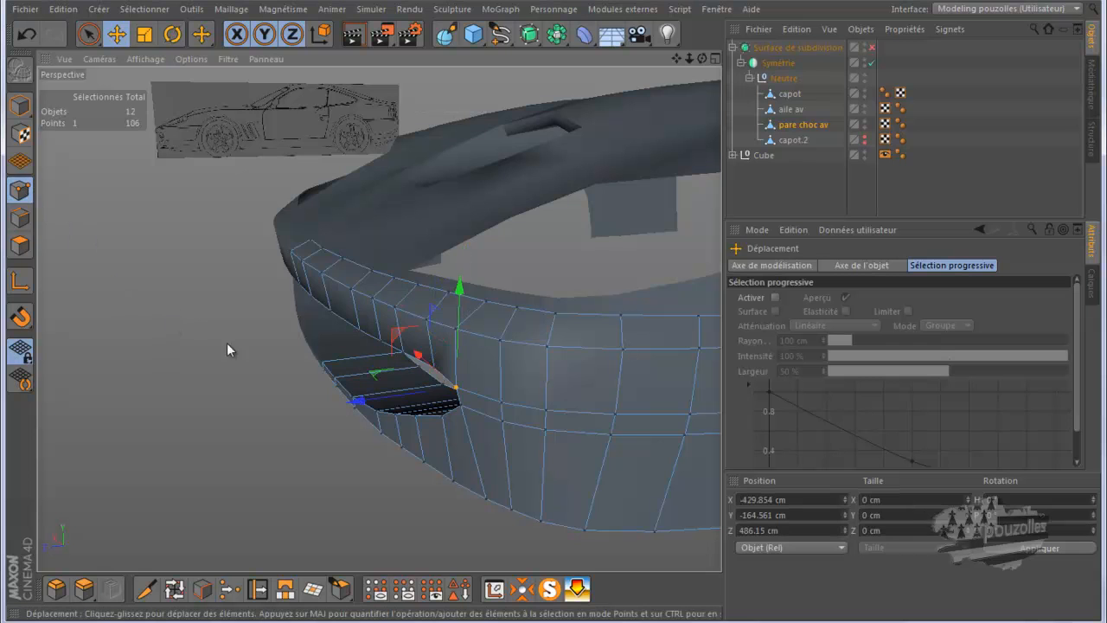
drag(431, 375, 394, 376)
drag(702, 58, 553, 311)
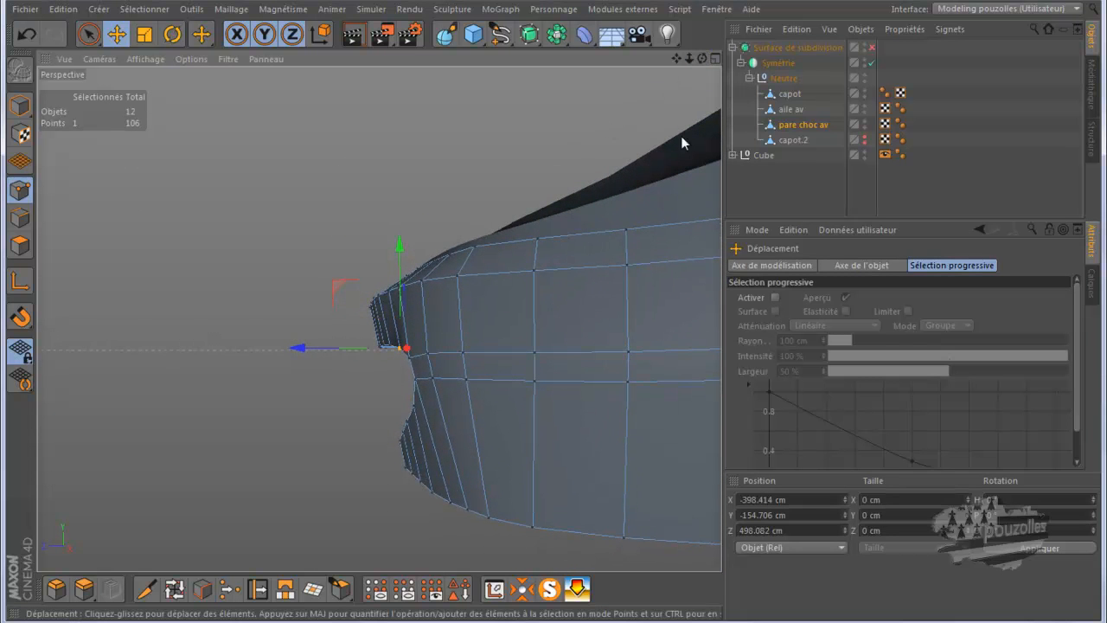
drag(702, 58, 523, 308)
Preview the bumper with subdivision in perspective and against the rear-view blueprint, ending with subdivision disabled.
click(871, 48)
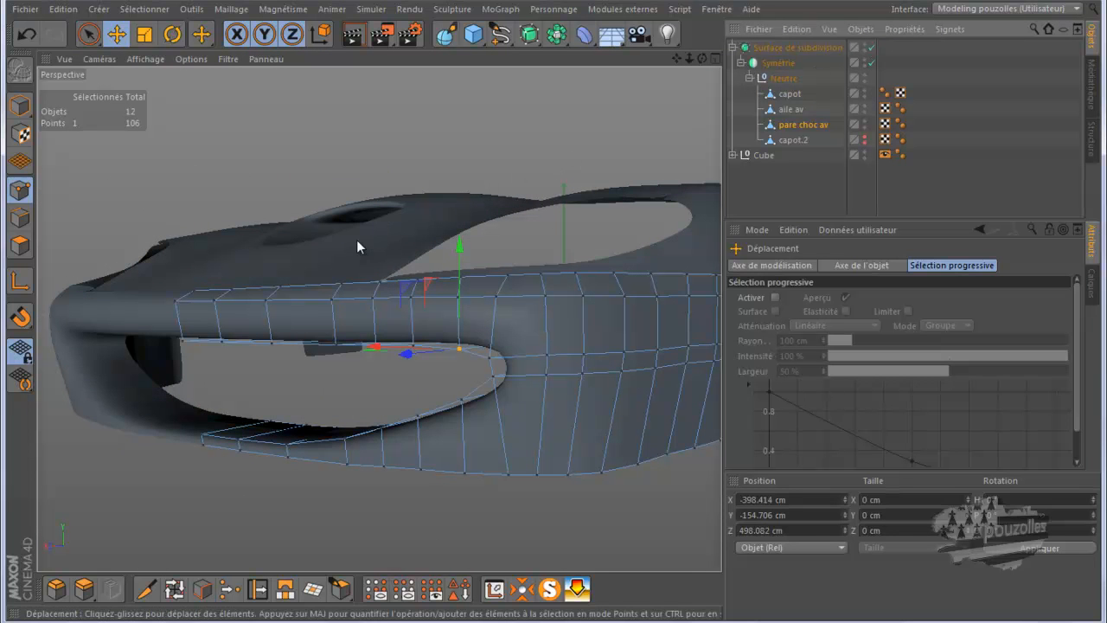
middle_click(244, 334)
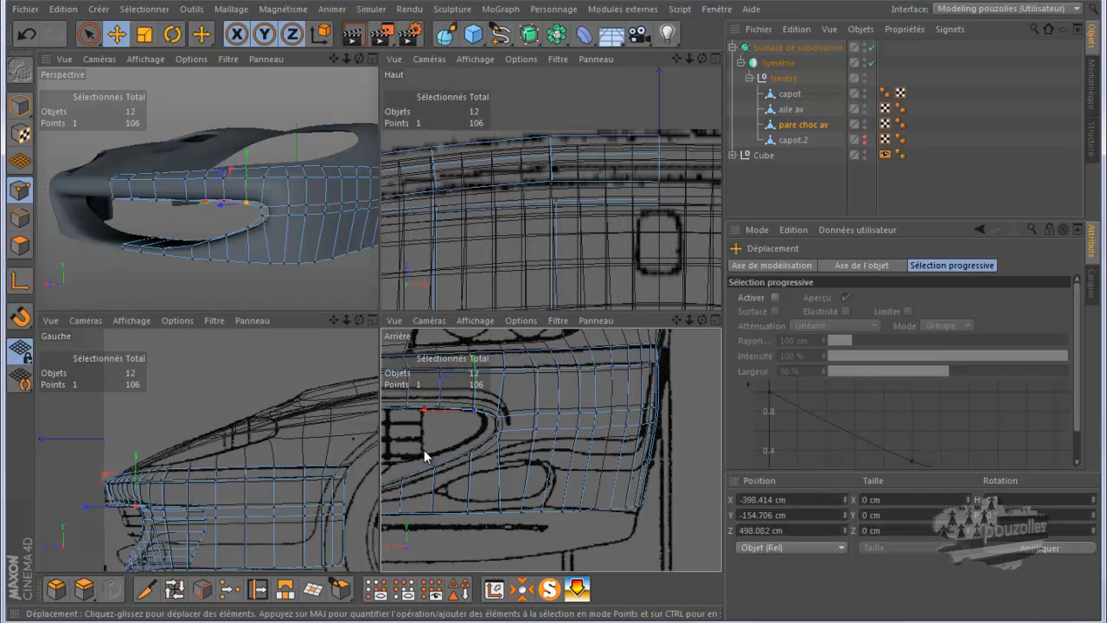
middle_click(424, 450)
scroll(553, 441, down, 5)
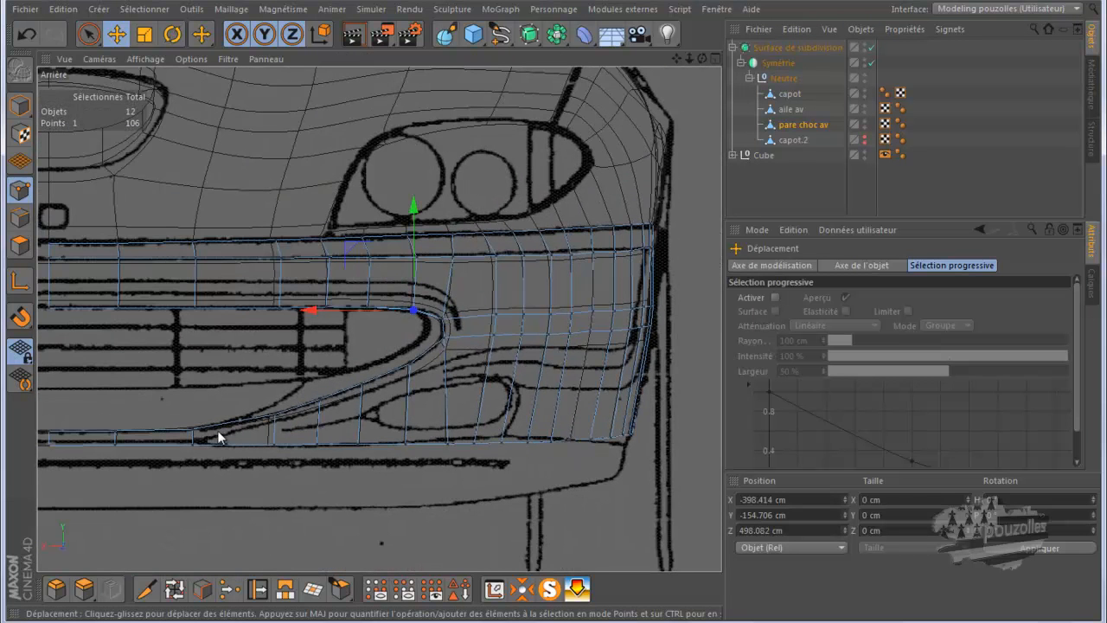
scroll(188, 416, up, 2)
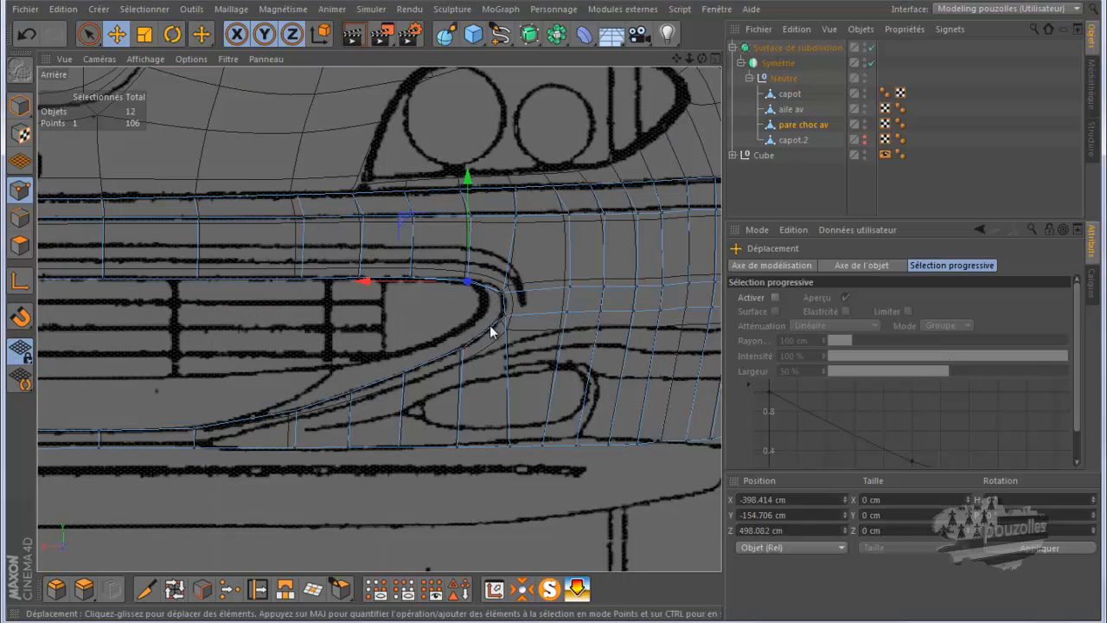
click(871, 48)
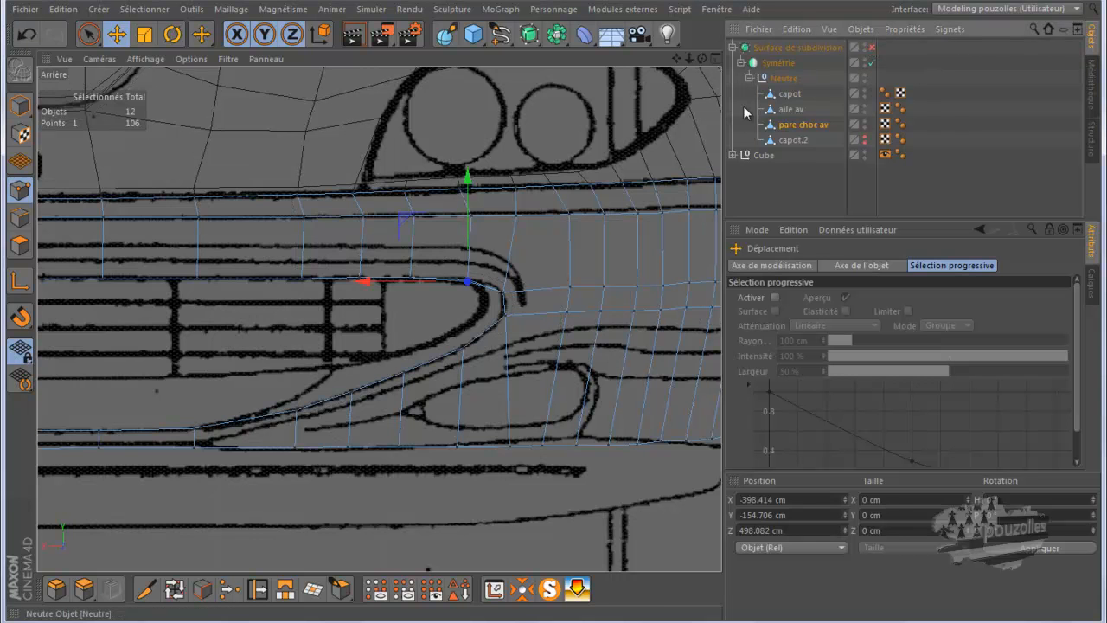
Cut the upper and lower outlines of the oval opening beneath the grille's outer end with the Knife in Ligne mode, following the blueprint.
scroll(528, 385, up, 2)
scroll(522, 387, up, 1)
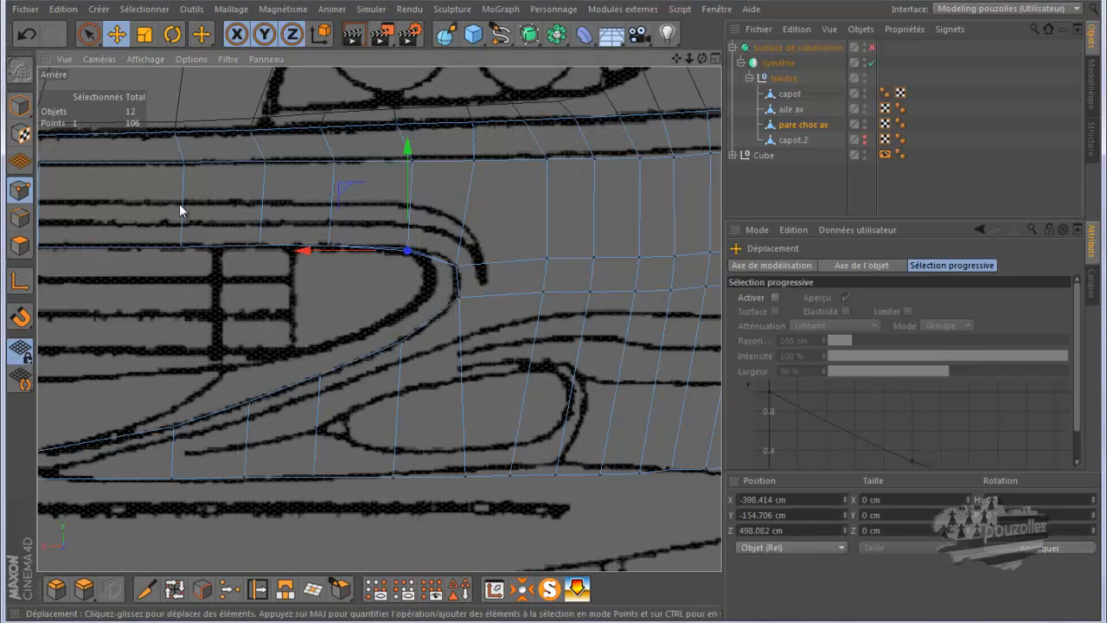
click(146, 589)
drag(321, 377, 315, 475)
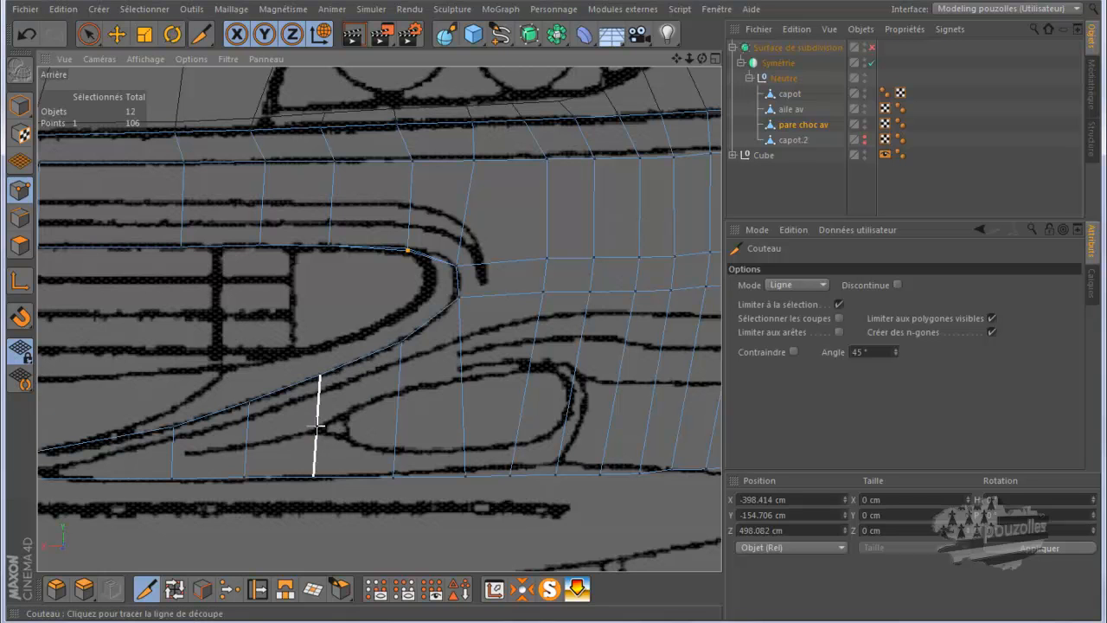
mouse_move(317, 423)
mouse_down()
mouse_move(386, 392)
mouse_move(559, 371)
mouse_move(571, 383)
mouse_move(556, 473)
mouse_up()
key(space)
key(space)
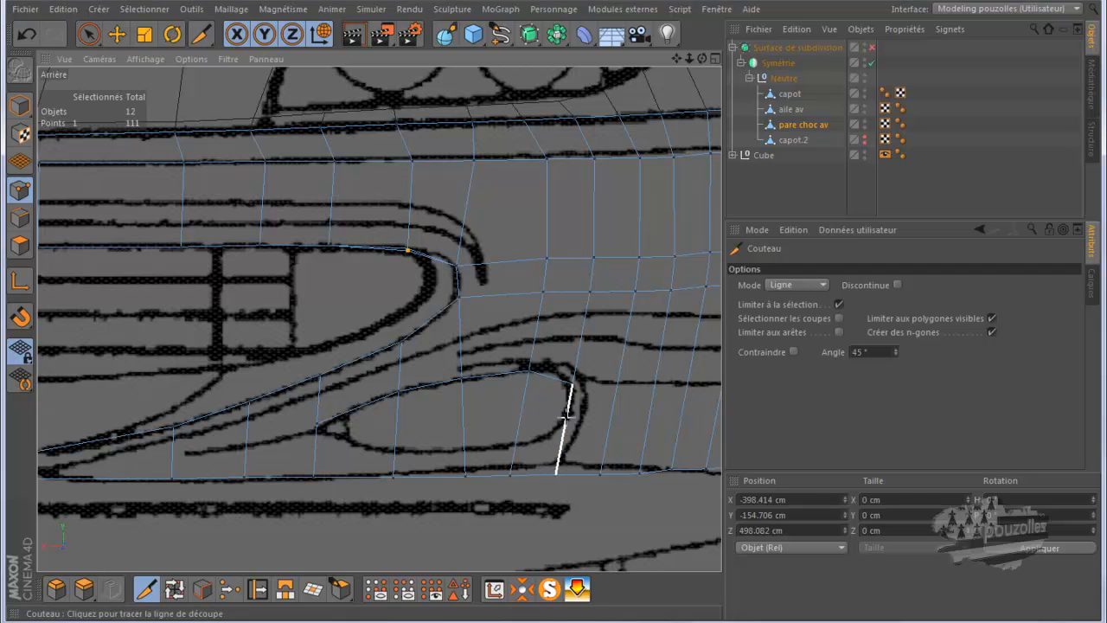
mouse_move(567, 415)
mouse_down()
mouse_move(534, 439)
mouse_move(464, 447)
mouse_move(316, 443)
mouse_move(318, 426)
mouse_move(276, 458)
mouse_up()
key(space)
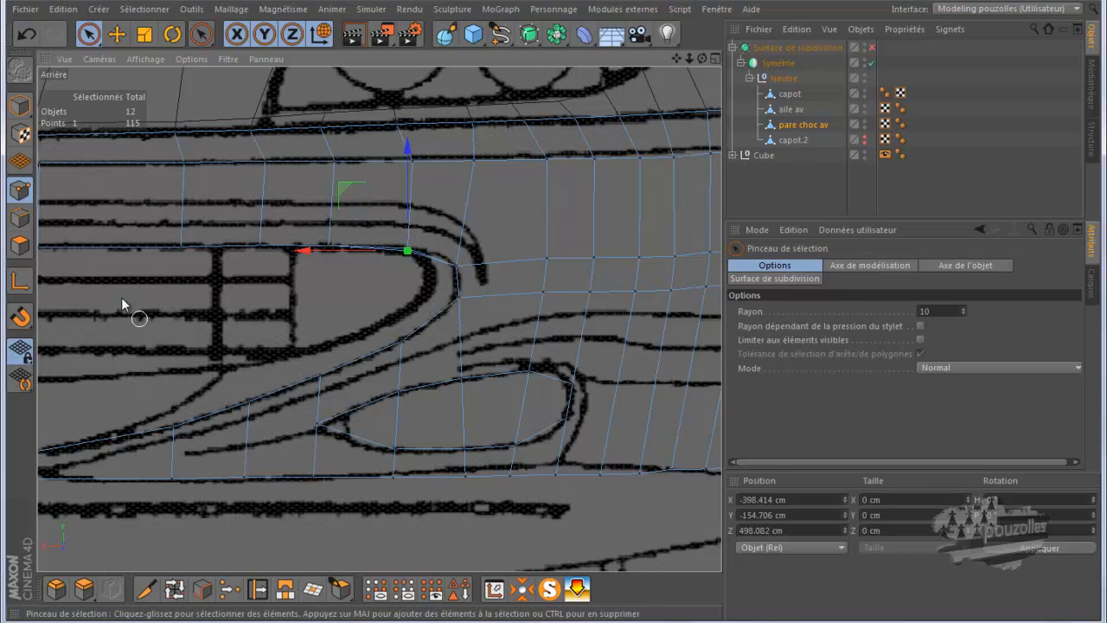
Slide the oval opening's inner tip point and the points above and below it outward to match the blueprint tip.
click(257, 589)
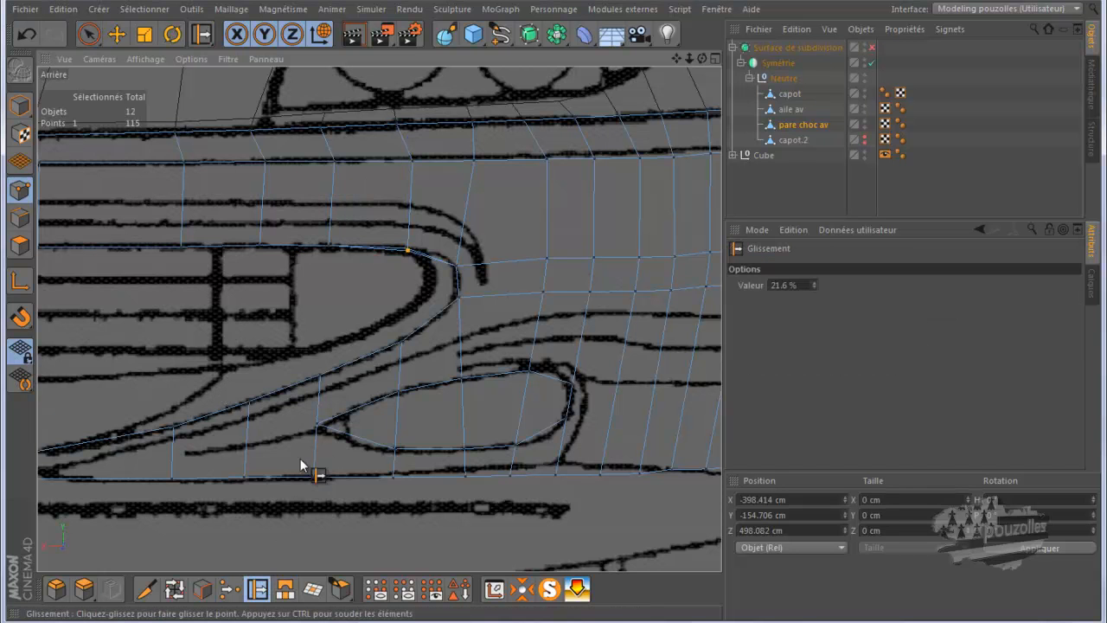
scroll(307, 446, up, 4)
drag(324, 415, 360, 416)
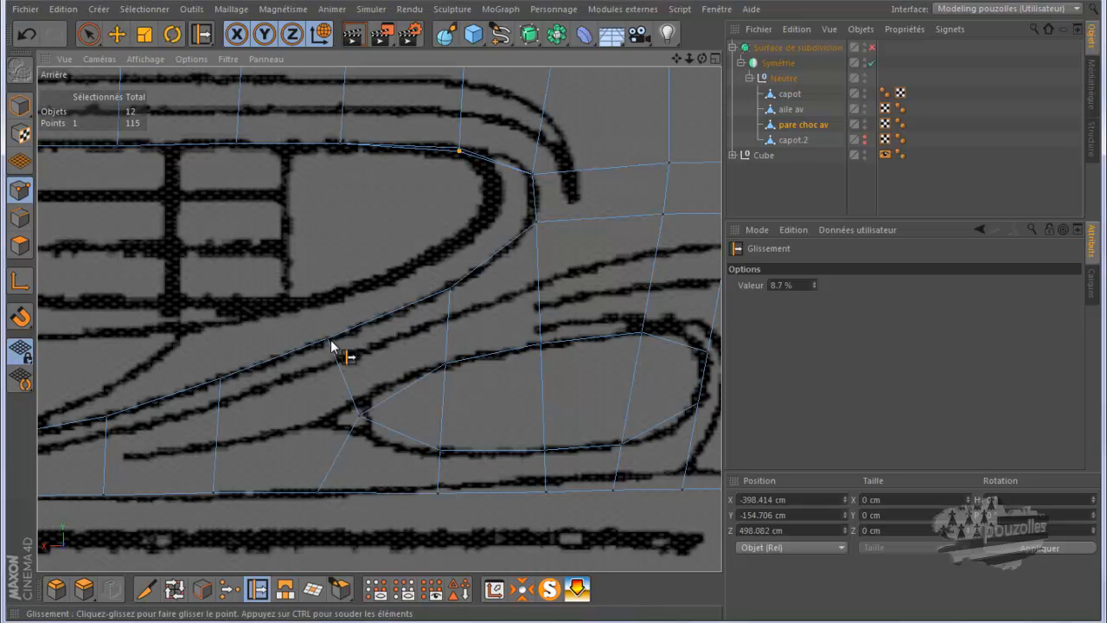
drag(332, 345, 365, 325)
drag(317, 492, 358, 493)
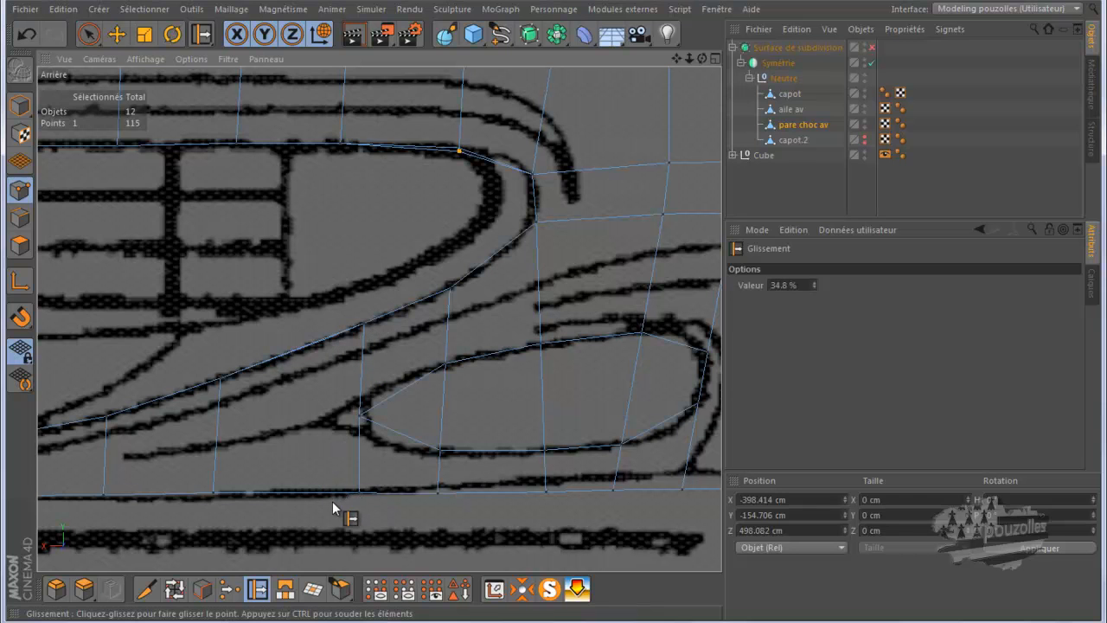
scroll(307, 502, down, 2)
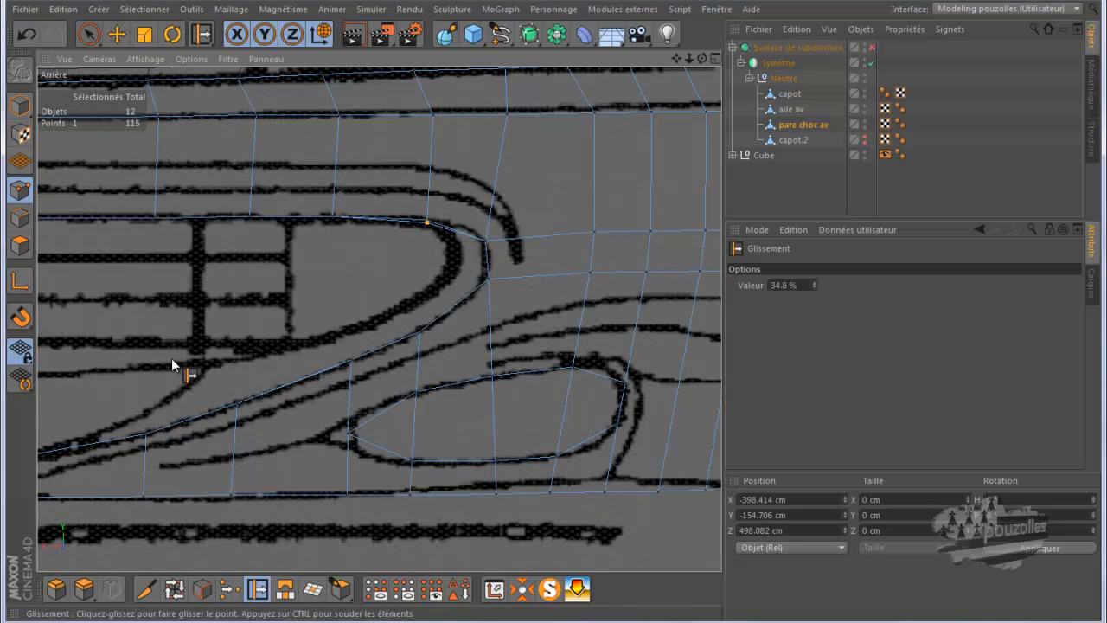
Delete the four polygons inside the oval opening and check its shape briefly with subdivision enabled.
click(20, 245)
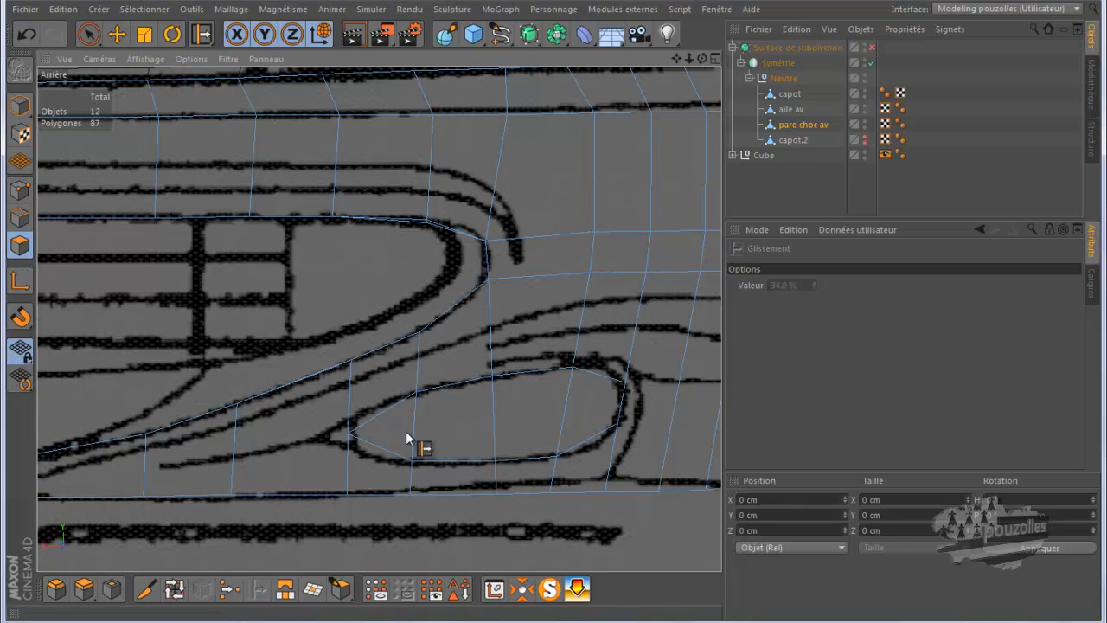
click(87, 34)
click(398, 425)
mouse_move(398, 426)
mouse_down()
mouse_move(421, 439)
mouse_move(571, 415)
mouse_up()
key(Delete)
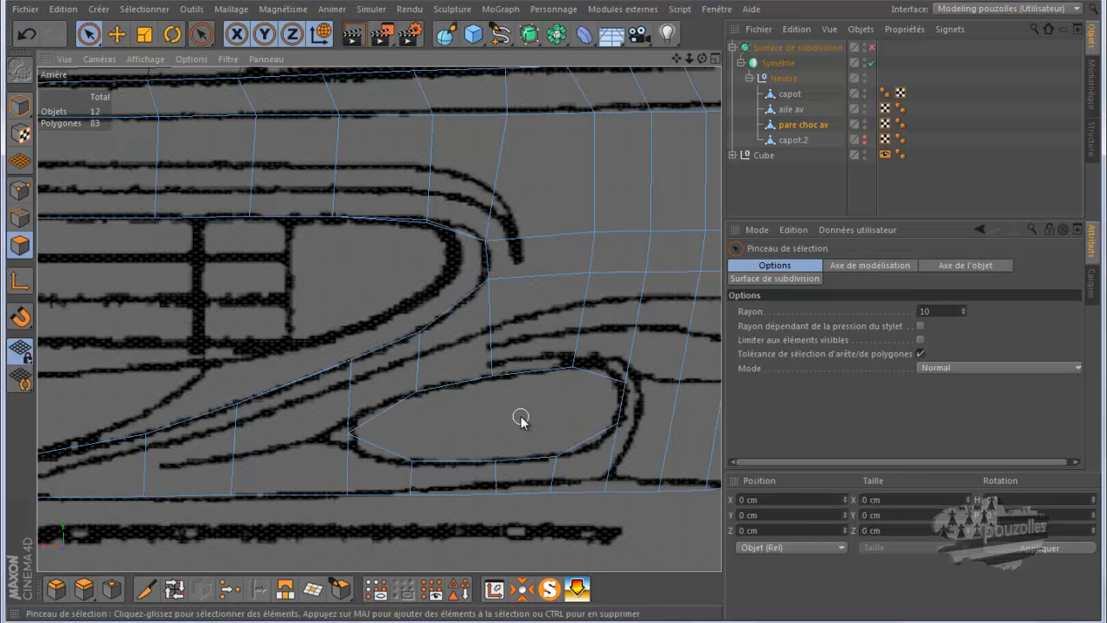
click(872, 48)
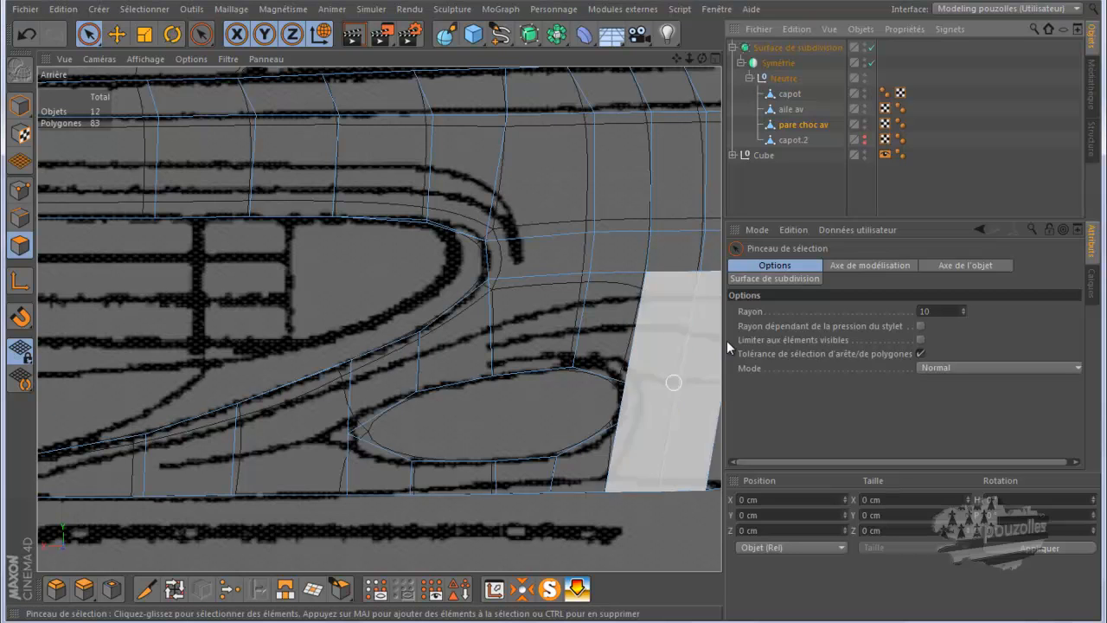
click(873, 49)
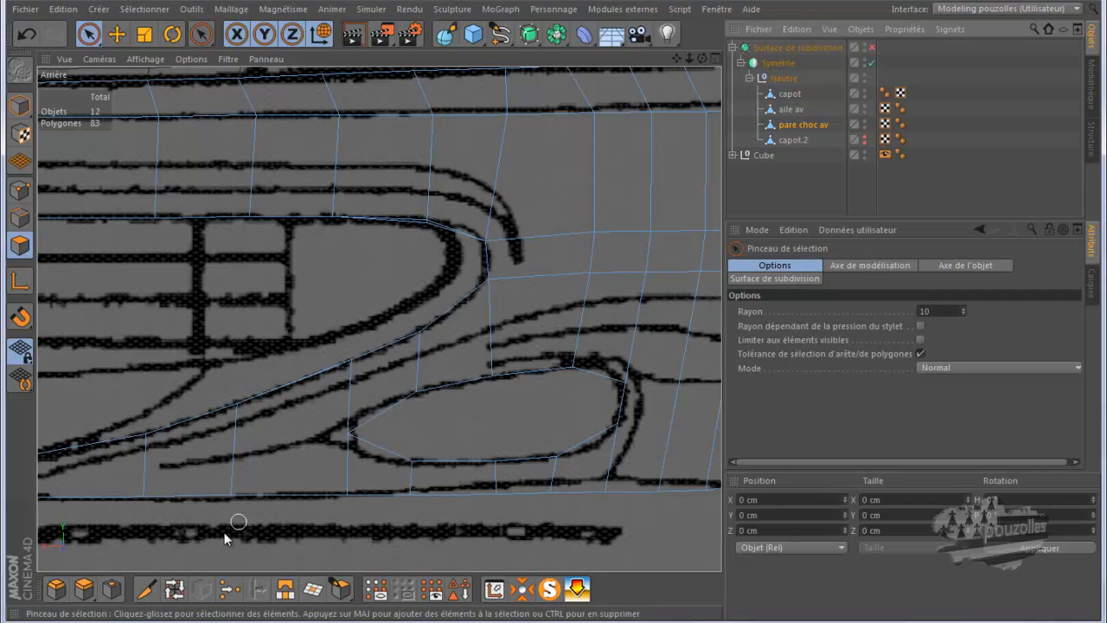
Cut new edges just outside the oval's inner tip, from the grille outline to the oval and on to the bumper's lower edge.
click(152, 588)
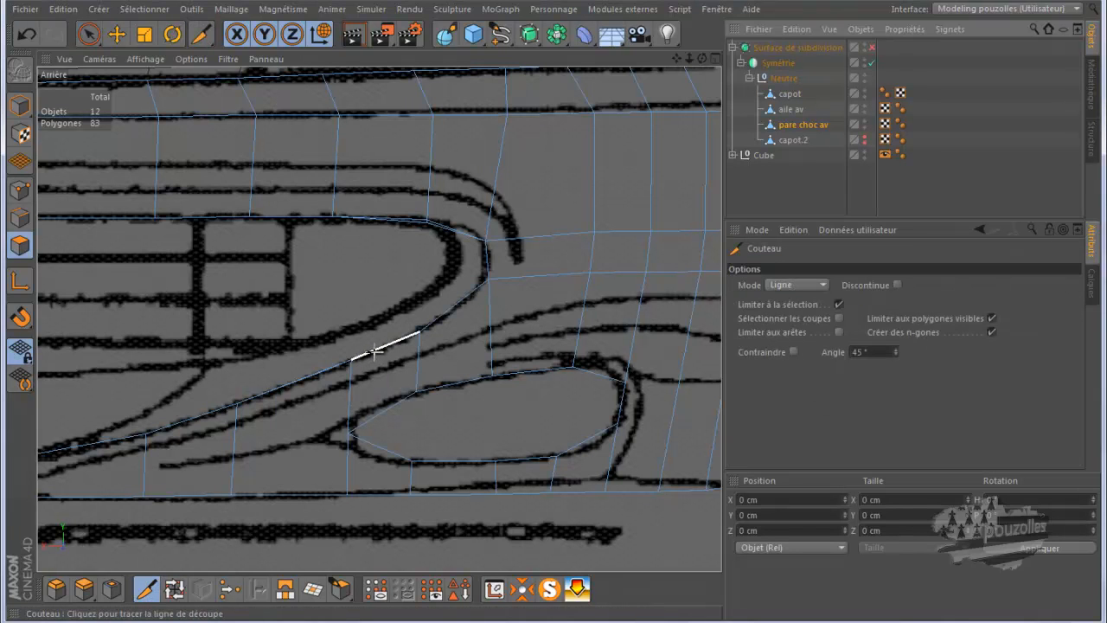
drag(383, 348, 357, 425)
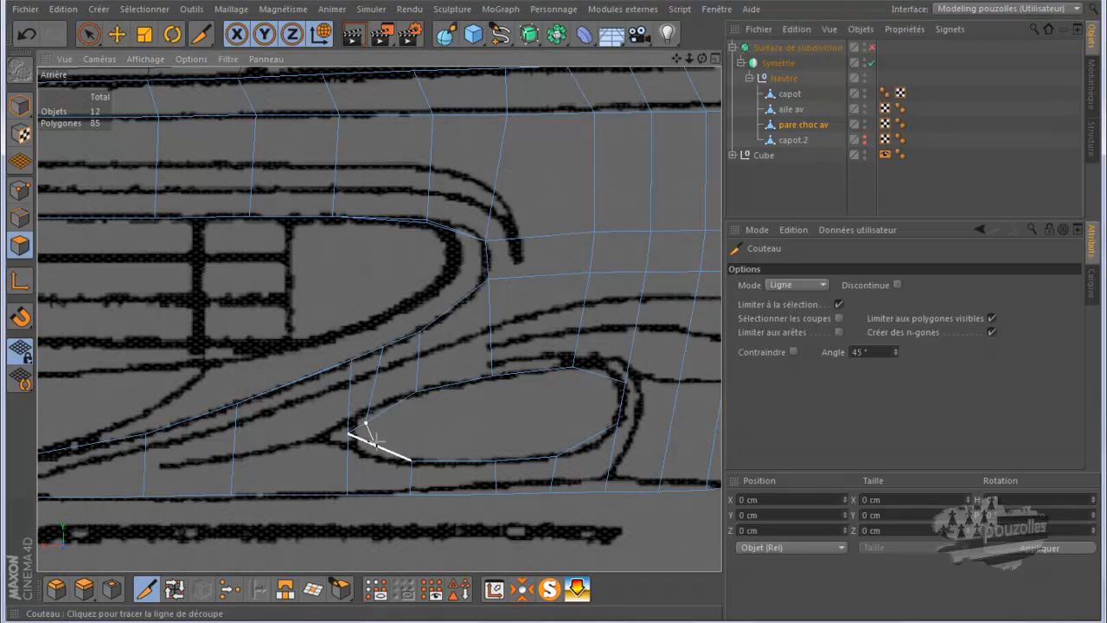
key(space)
drag(364, 441, 377, 495)
key(space)
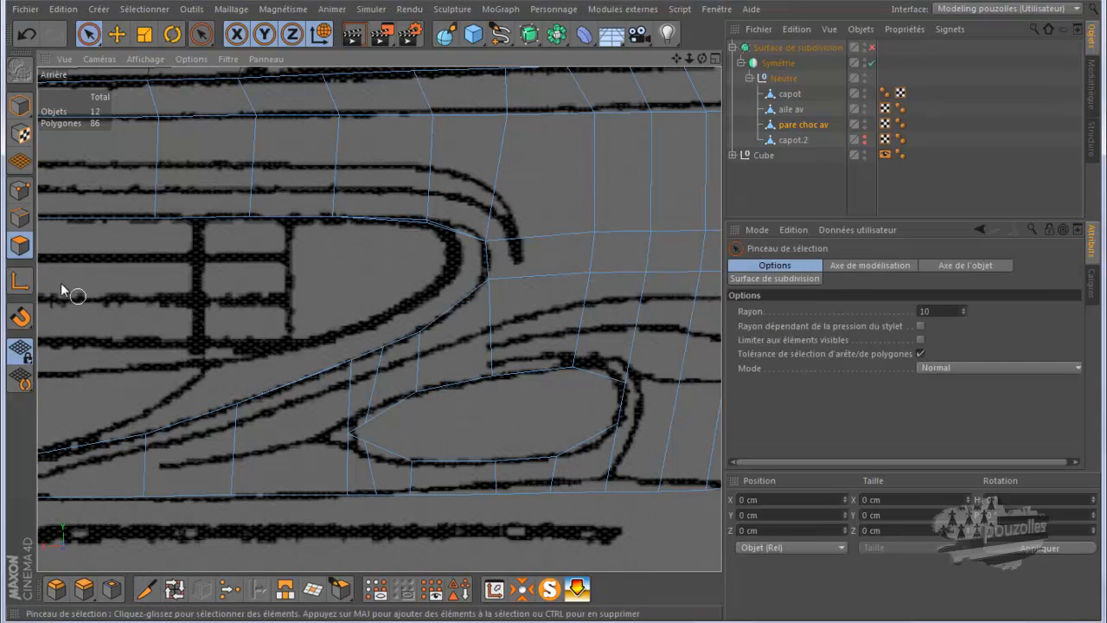
Slide the new points beside the oval's inner tip outward to round it, and check the curve with subdivision.
click(20, 190)
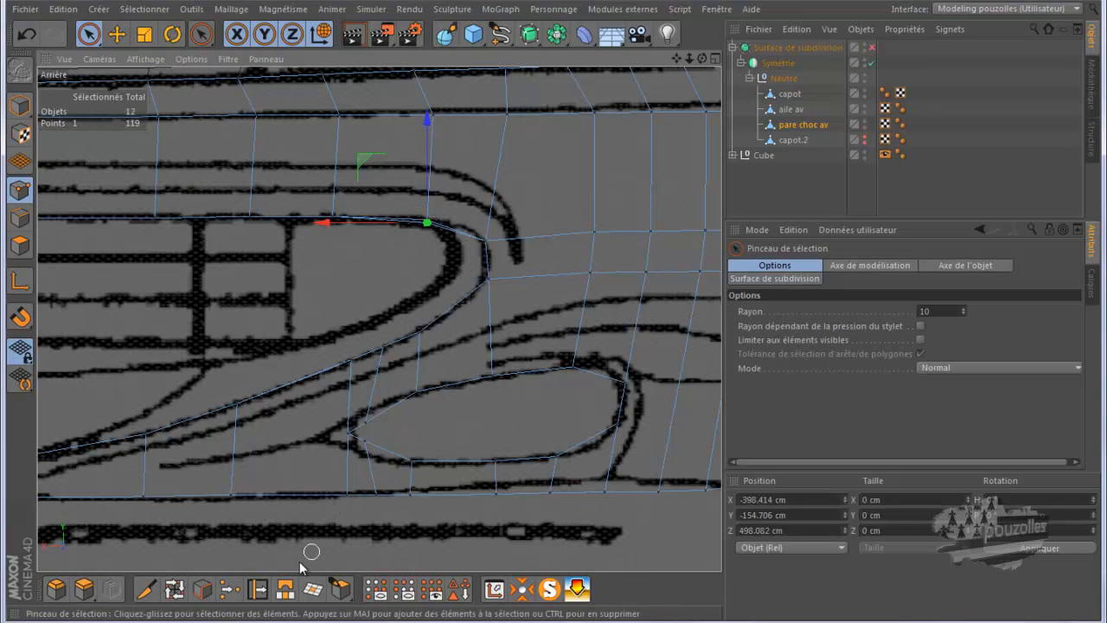
click(257, 589)
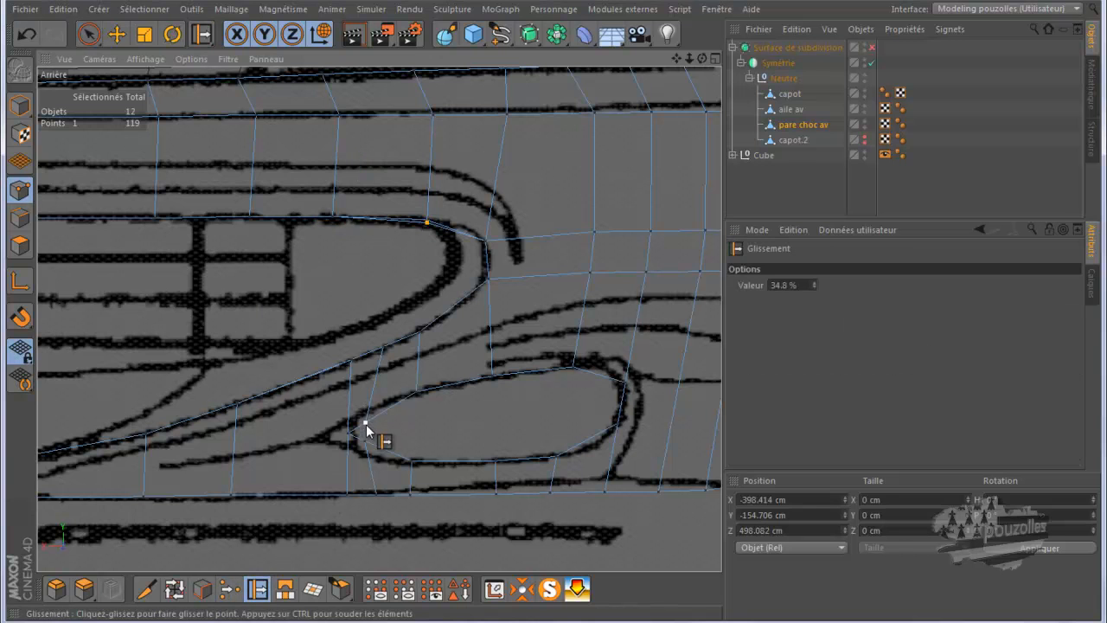
drag(366, 424, 365, 460)
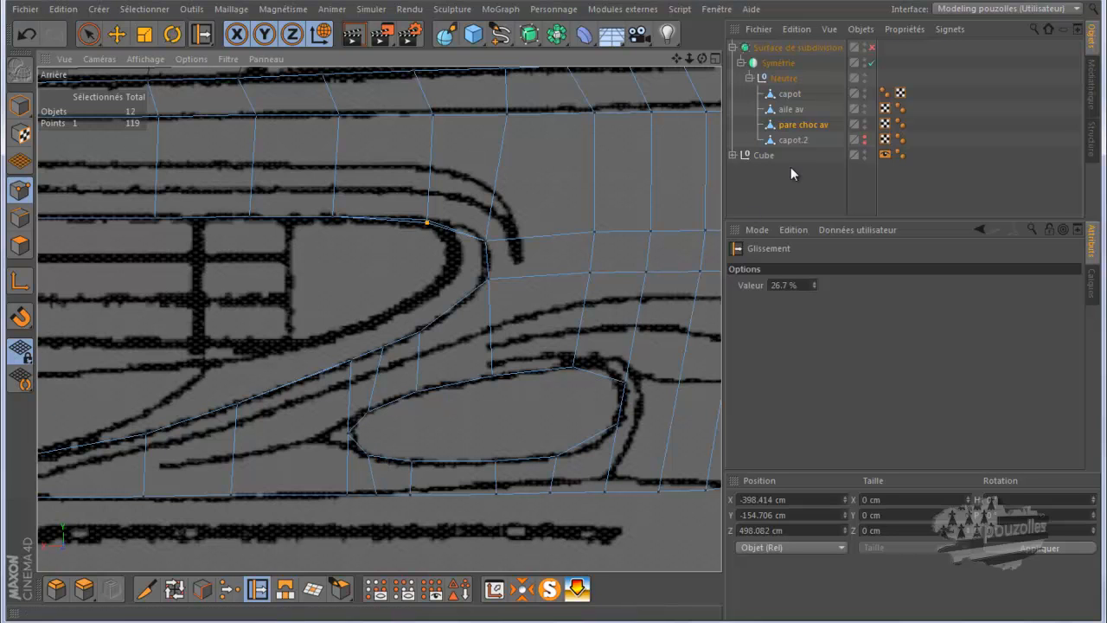
click(871, 49)
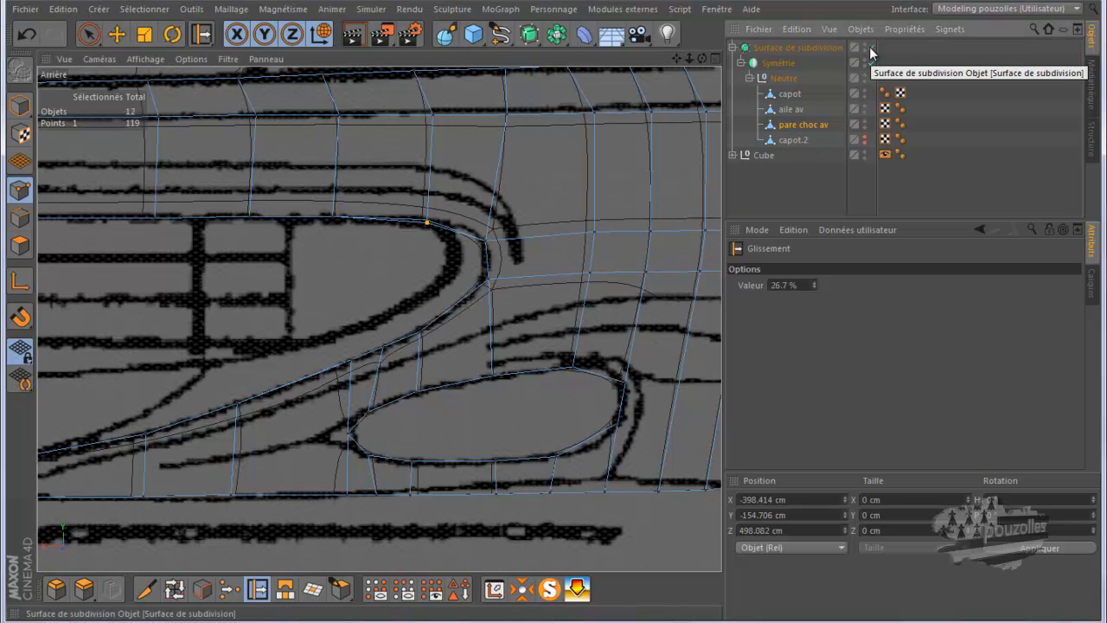
click(870, 49)
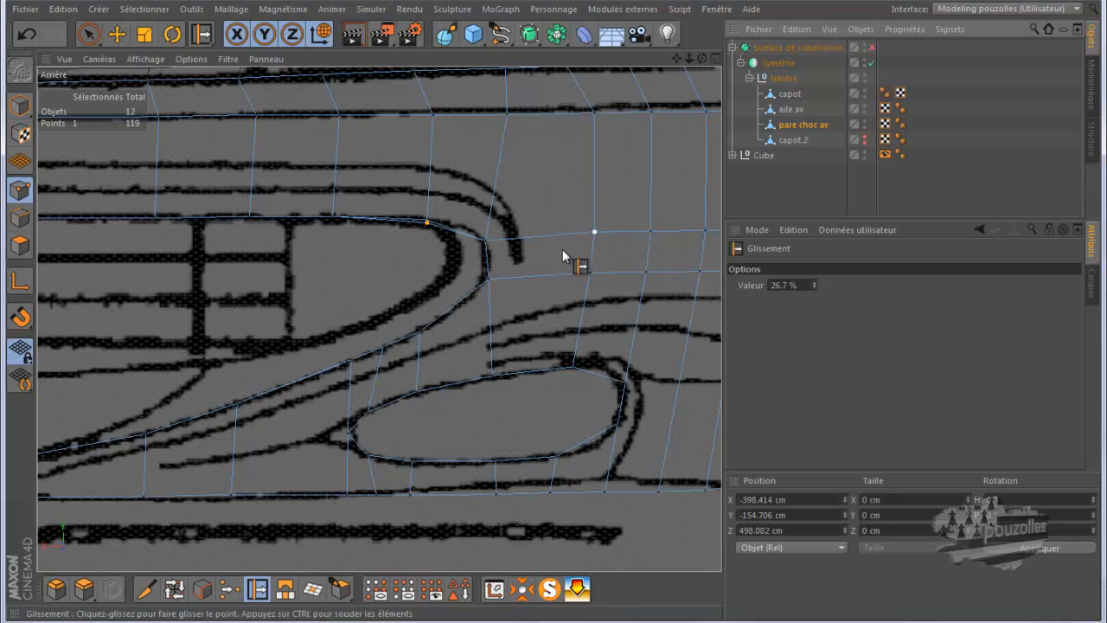
Add a Knife loop cut in Boucle mode along the strip below the grille, at an offset of about 53%.
scroll(493, 291, down, 3)
scroll(492, 288, down, 1)
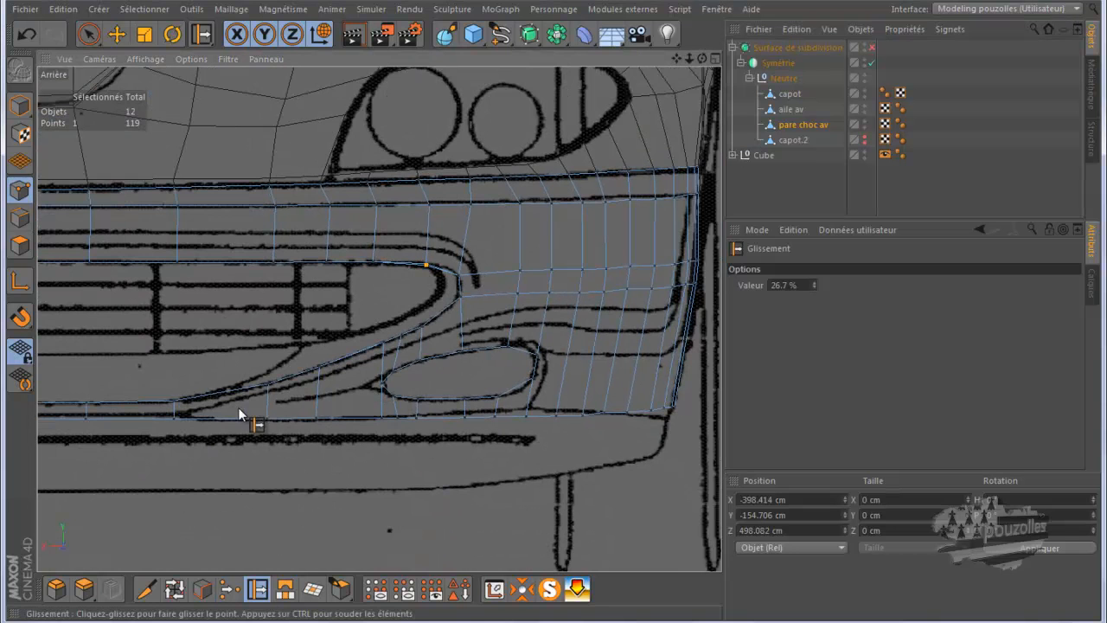
click(146, 589)
click(807, 285)
click(802, 310)
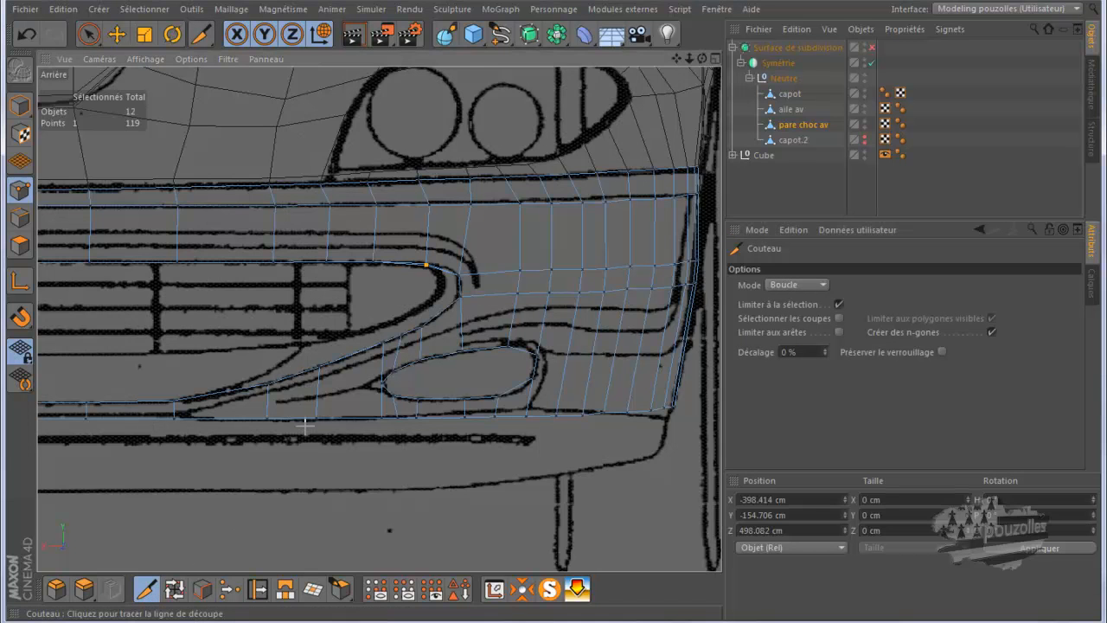
scroll(305, 424, up, 3)
click(420, 363)
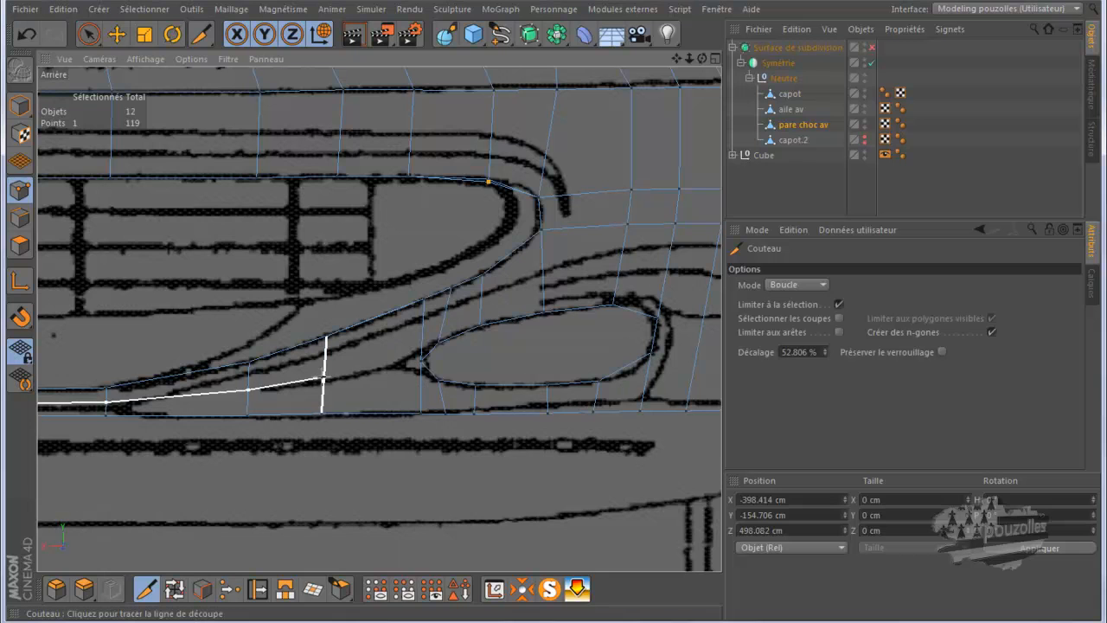
click(322, 378)
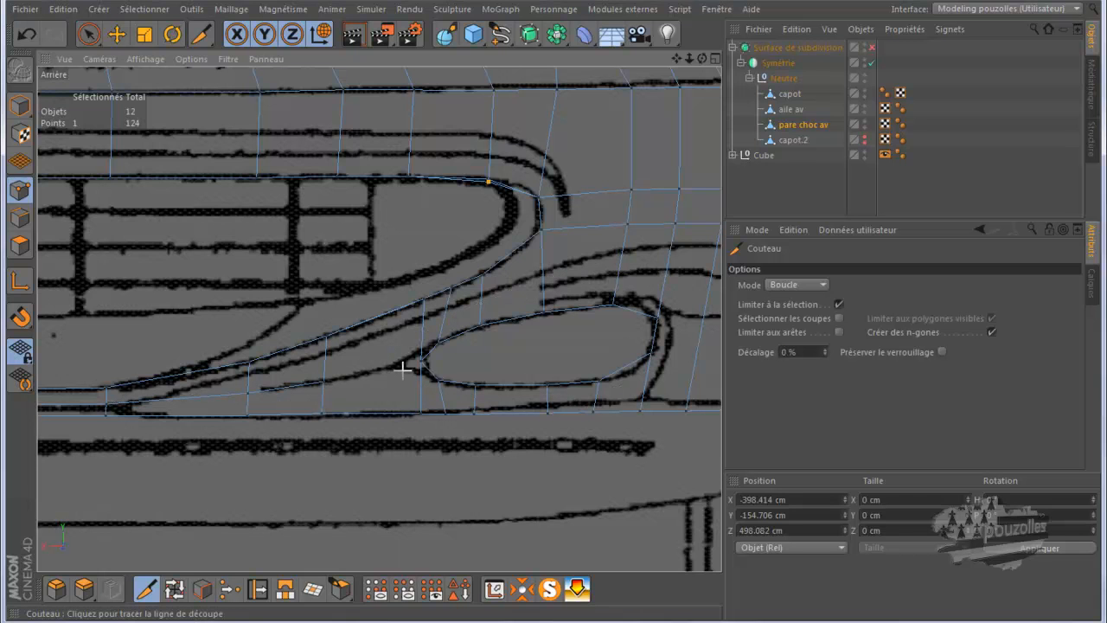
Cut a Knife line from the inner end of the strip below the grille to the oval opening's inner tip.
click(783, 285)
click(783, 301)
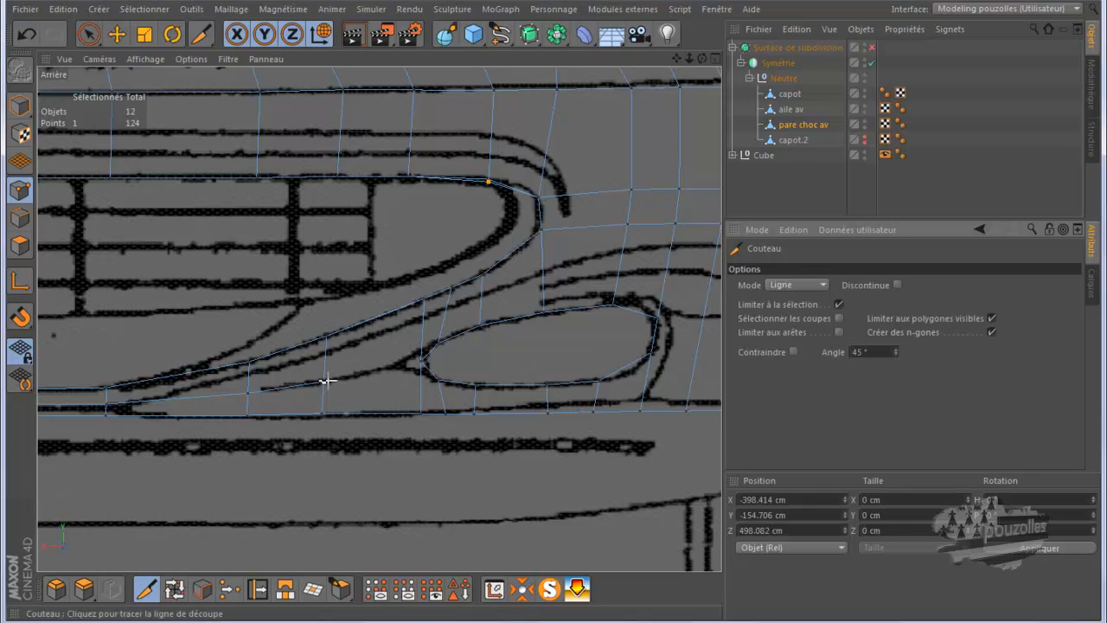
drag(322, 381, 421, 359)
key(space)
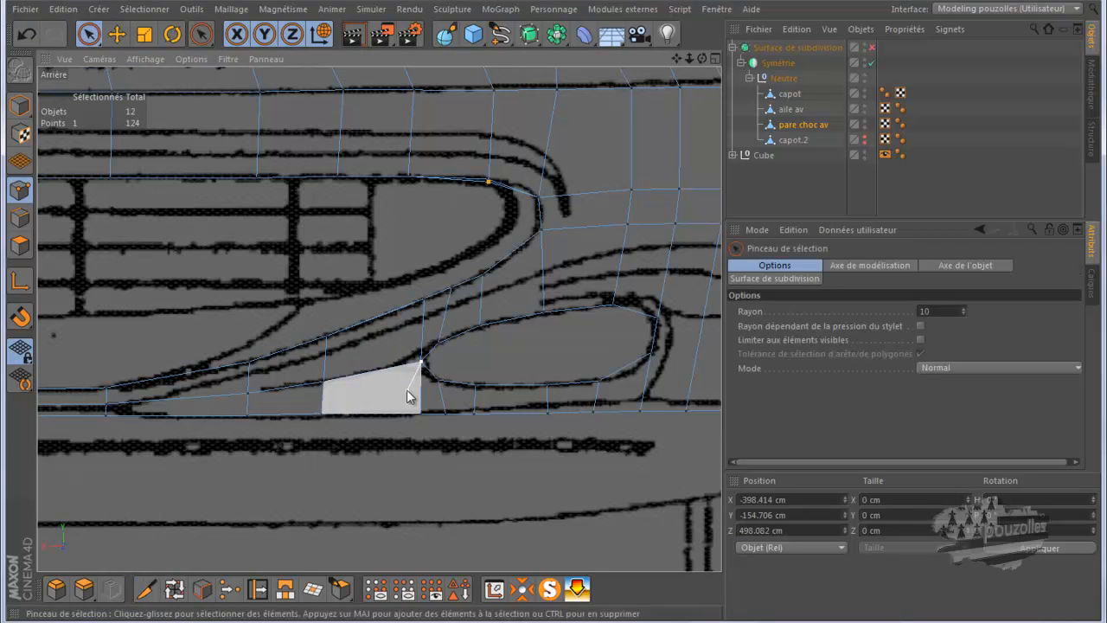
Add two Knife loop cuts in Boucle mode between the oval's outer end and the bumper's side edge, the upper at about 49%.
drag(678, 58, 546, 312)
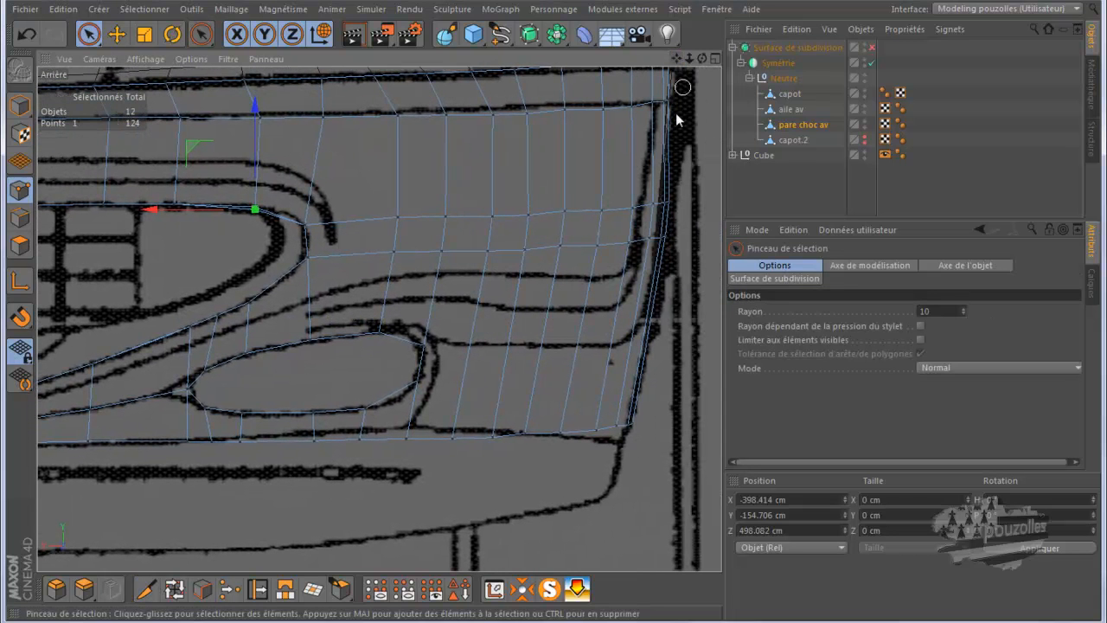
key(k)
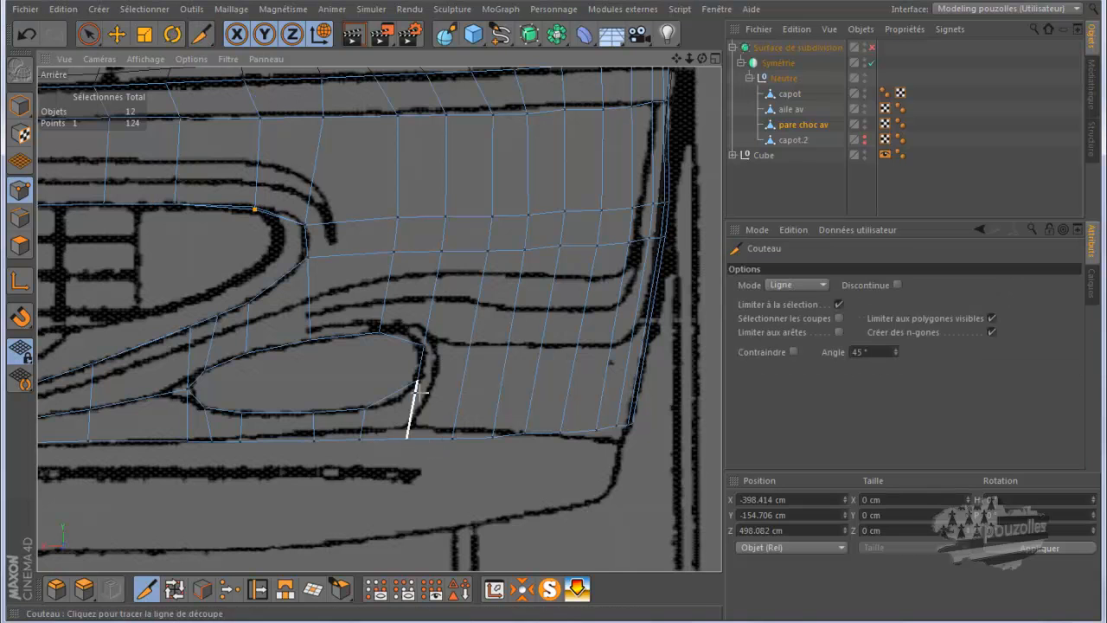
click(809, 285)
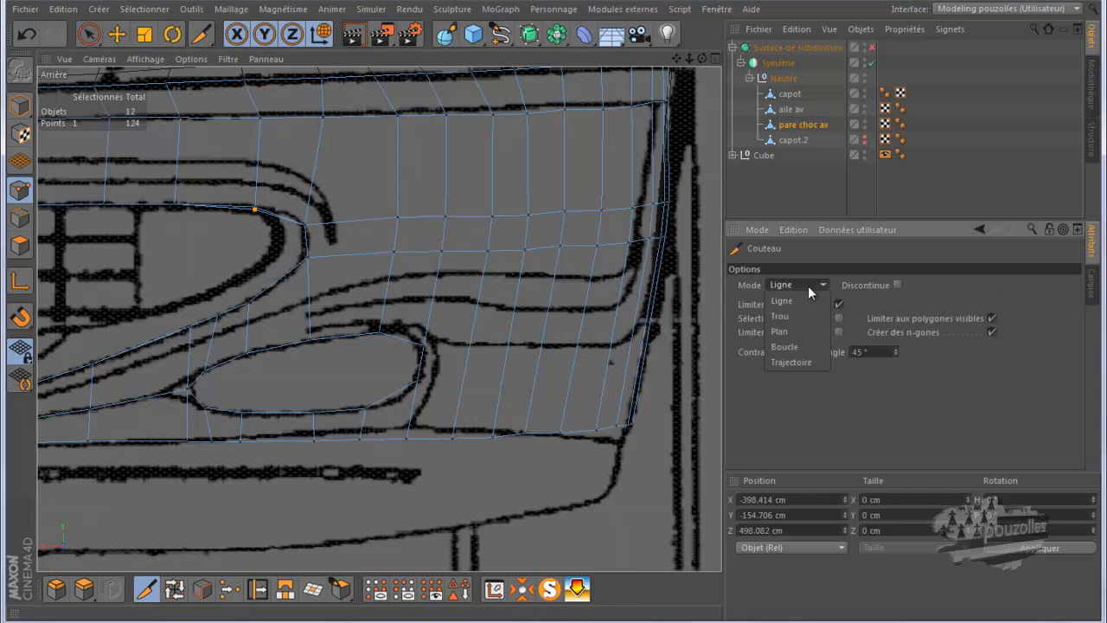
click(785, 346)
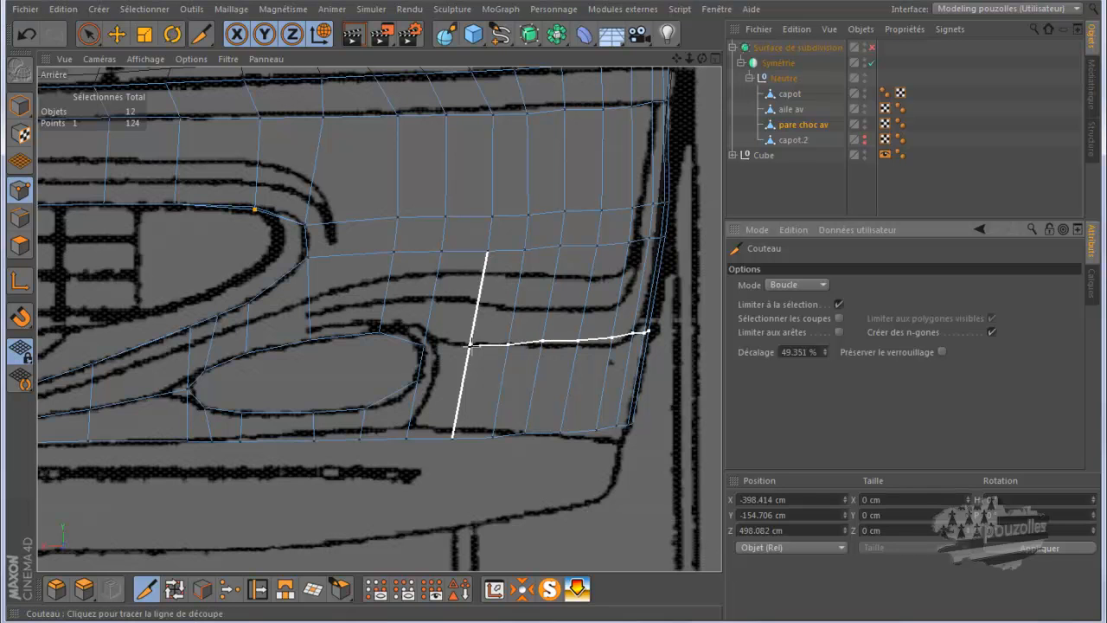
click(471, 344)
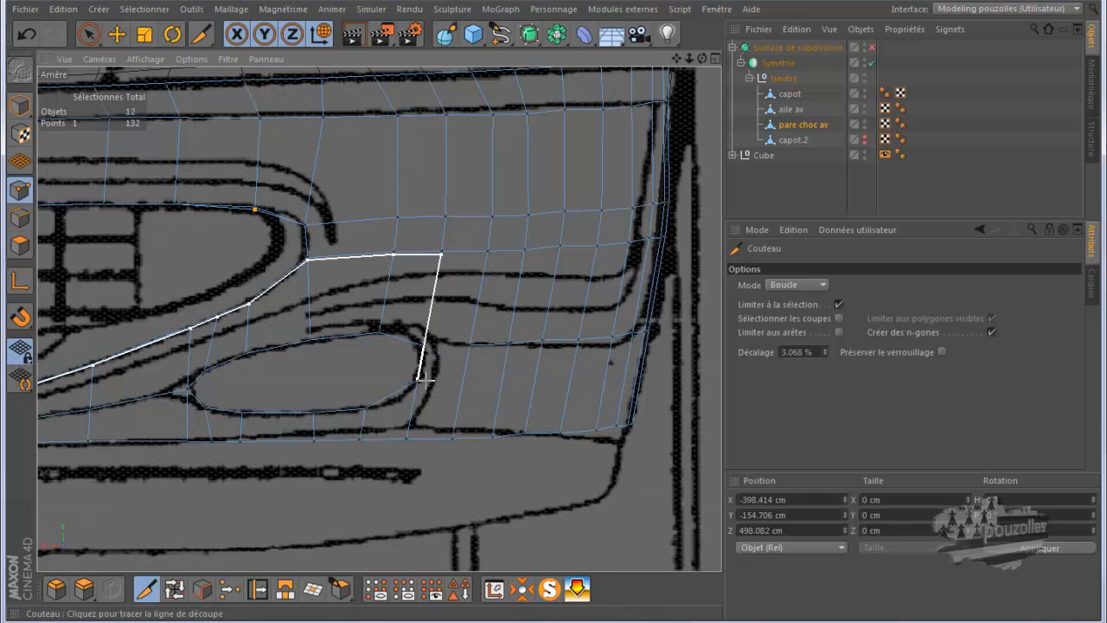
click(463, 387)
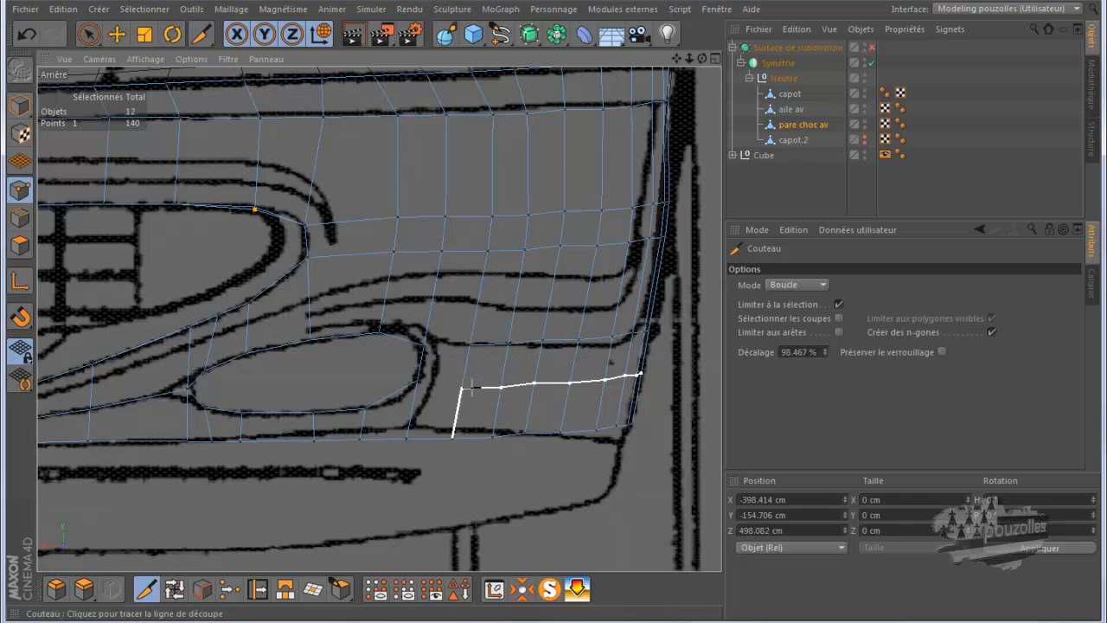
Connect the ends of the two loop cuts to the points on the oval's outer end with Knife cuts in Ligne mode.
click(813, 285)
click(800, 299)
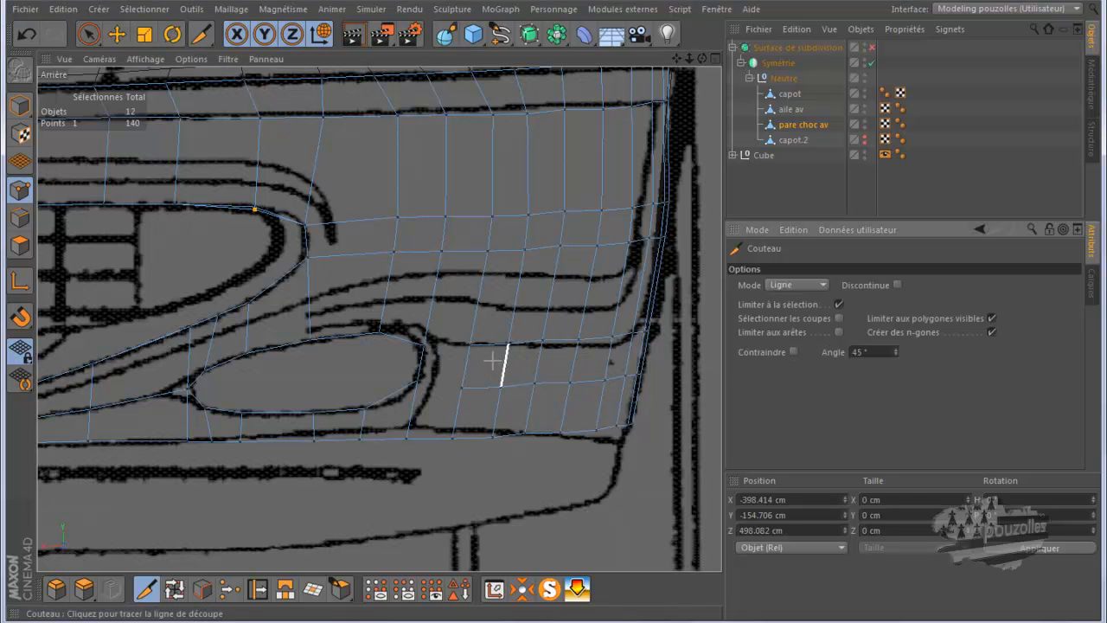
click(470, 345)
mouse_move(465, 346)
mouse_down()
mouse_move(469, 390)
mouse_move(419, 377)
mouse_up()
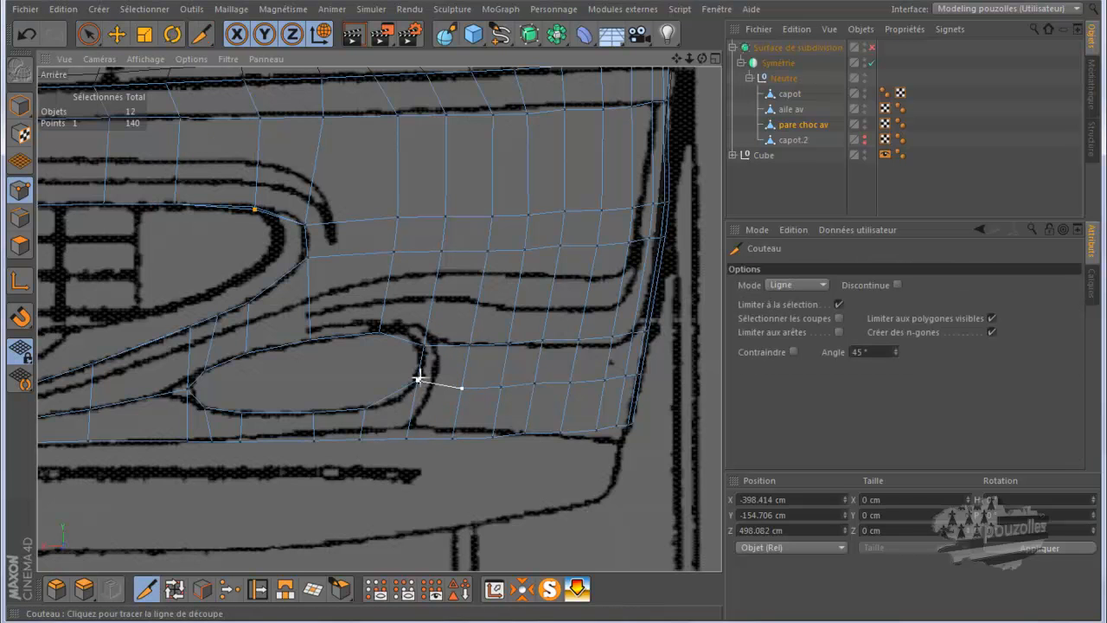
key(space)
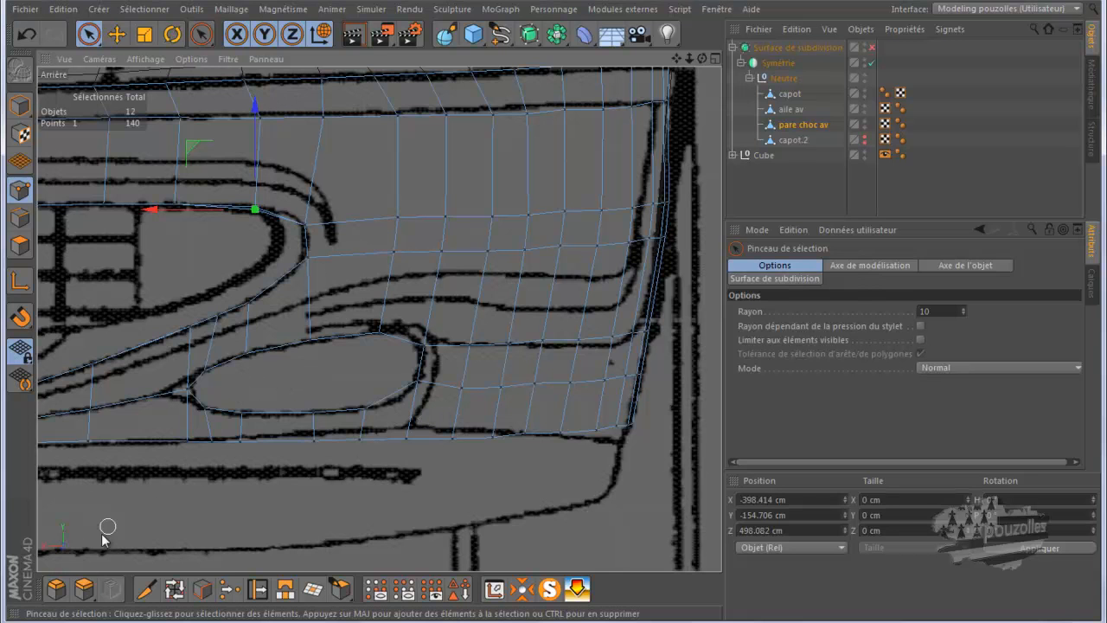
click(83, 590)
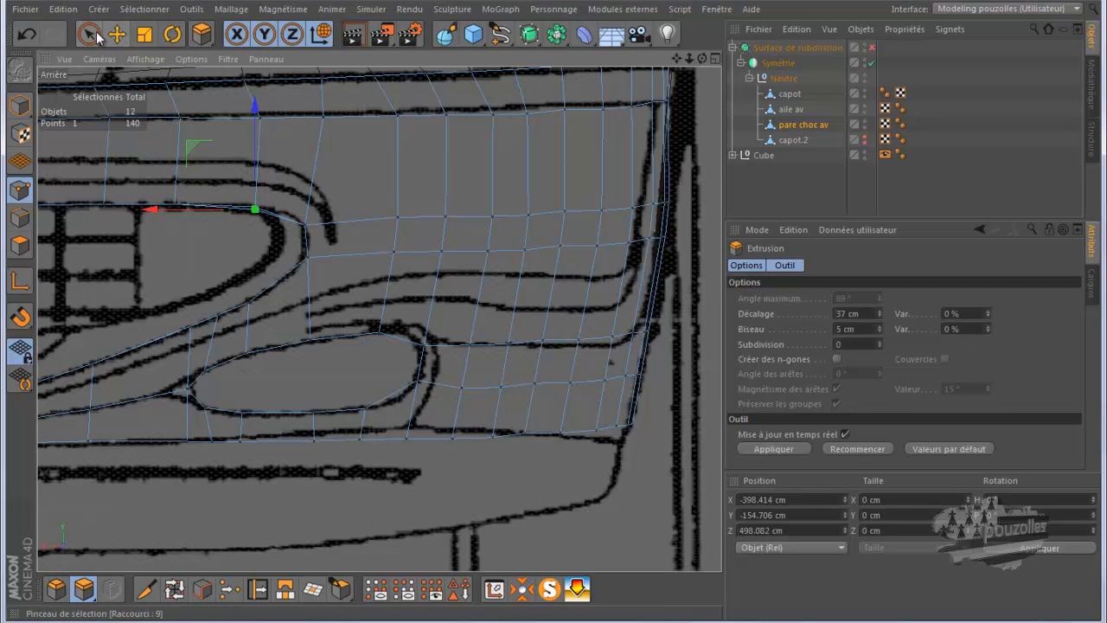
click(202, 589)
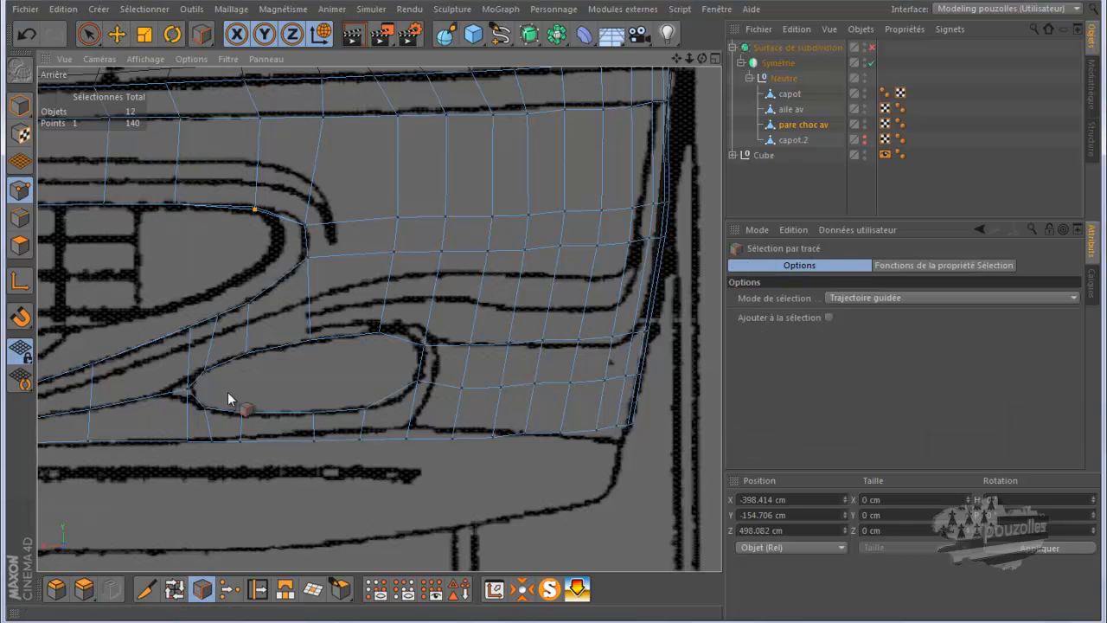
drag(188, 388, 250, 363)
drag(417, 377, 386, 397)
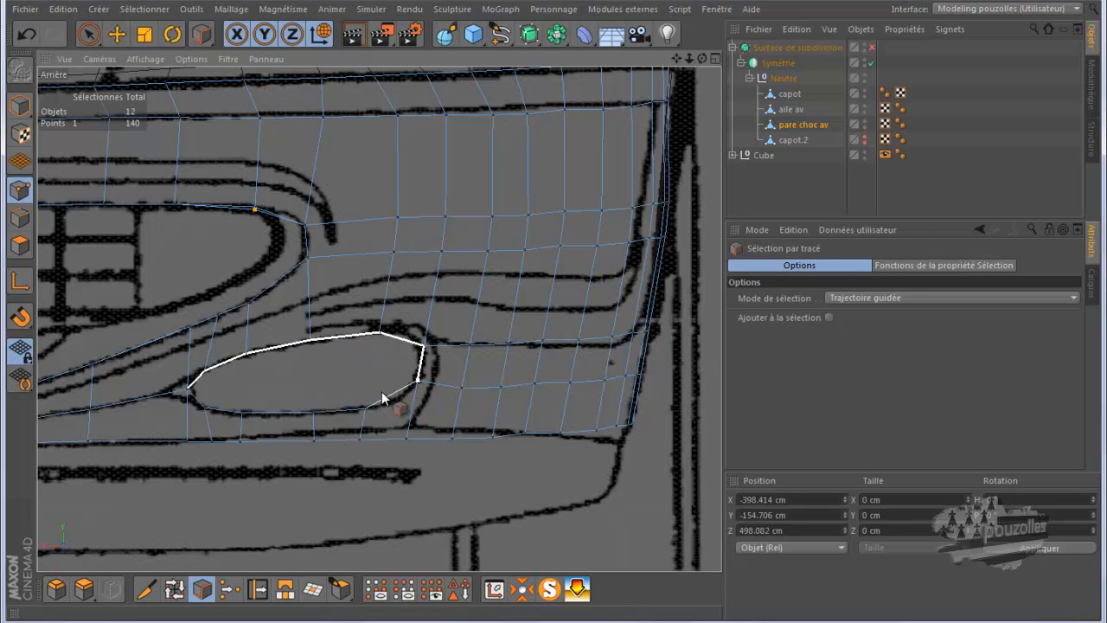
drag(240, 410, 187, 389)
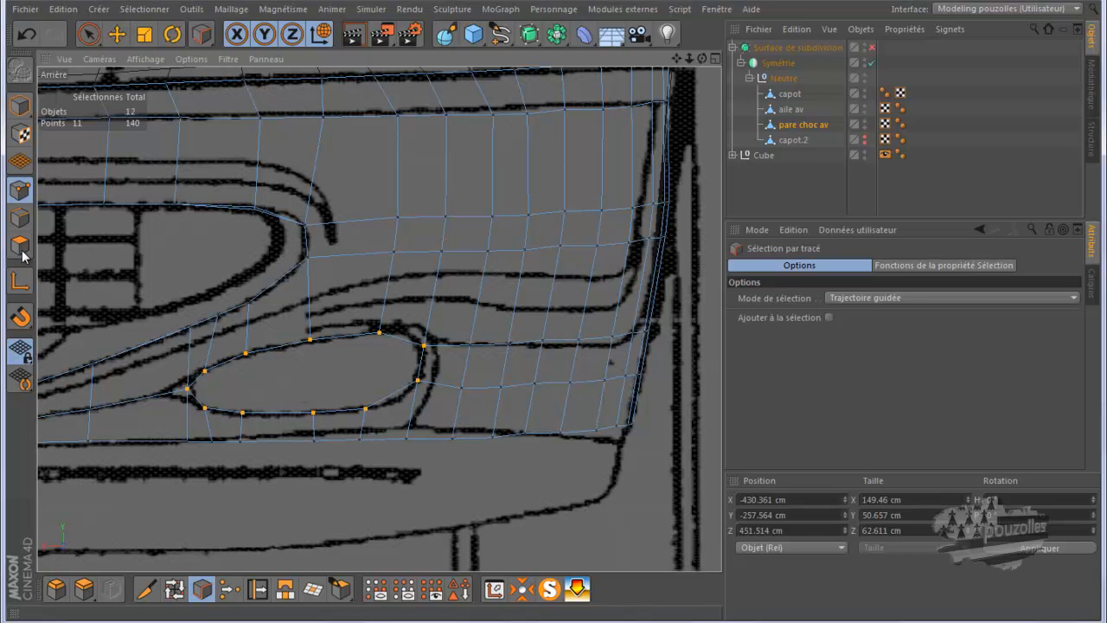
click(117, 34)
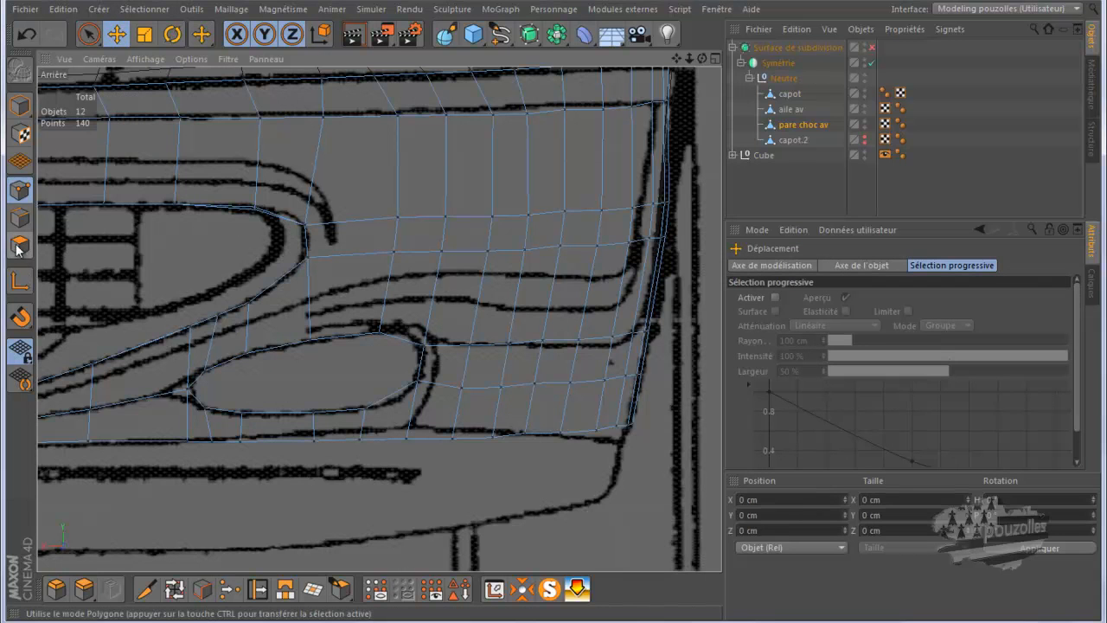
Select the oval opening's border edges with Loop selection in edge mode, with Sélectionner les délimitations enabled.
click(20, 217)
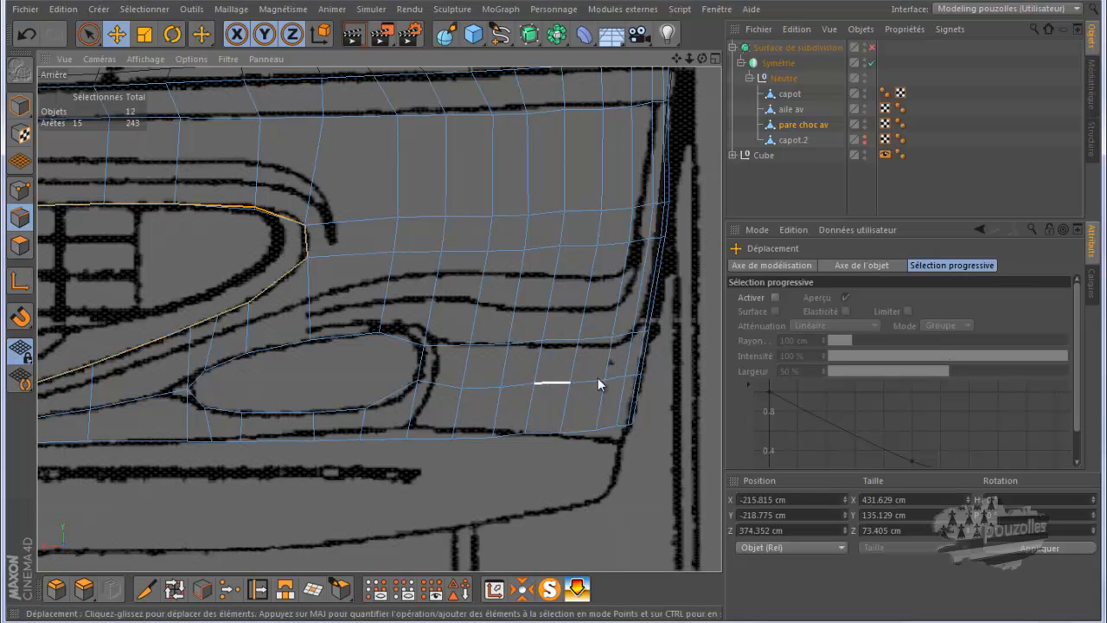
click(174, 589)
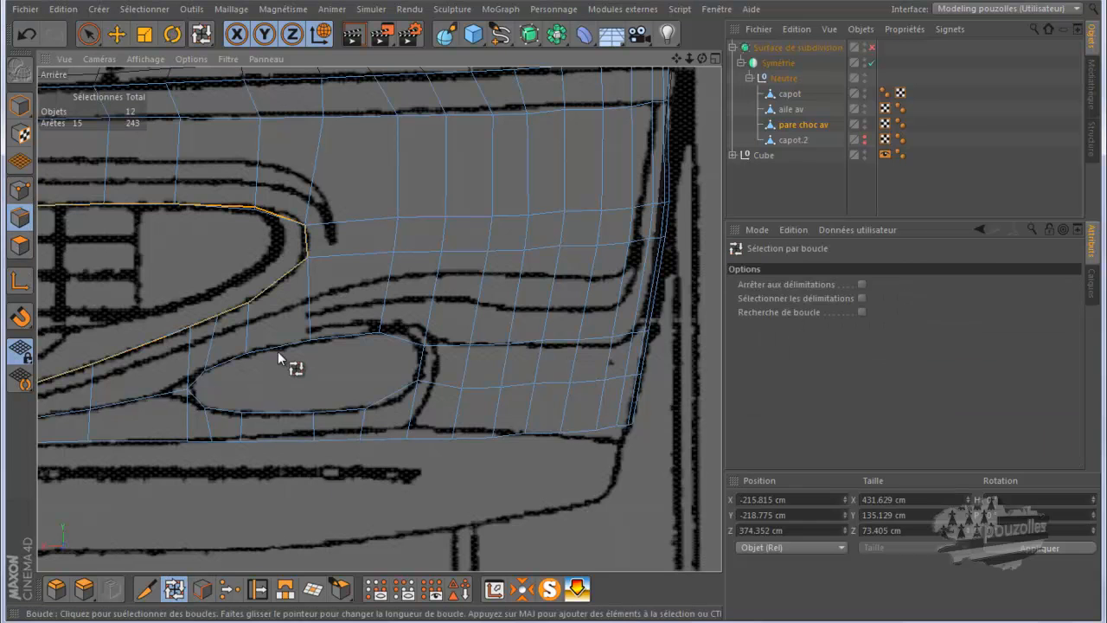
click(861, 284)
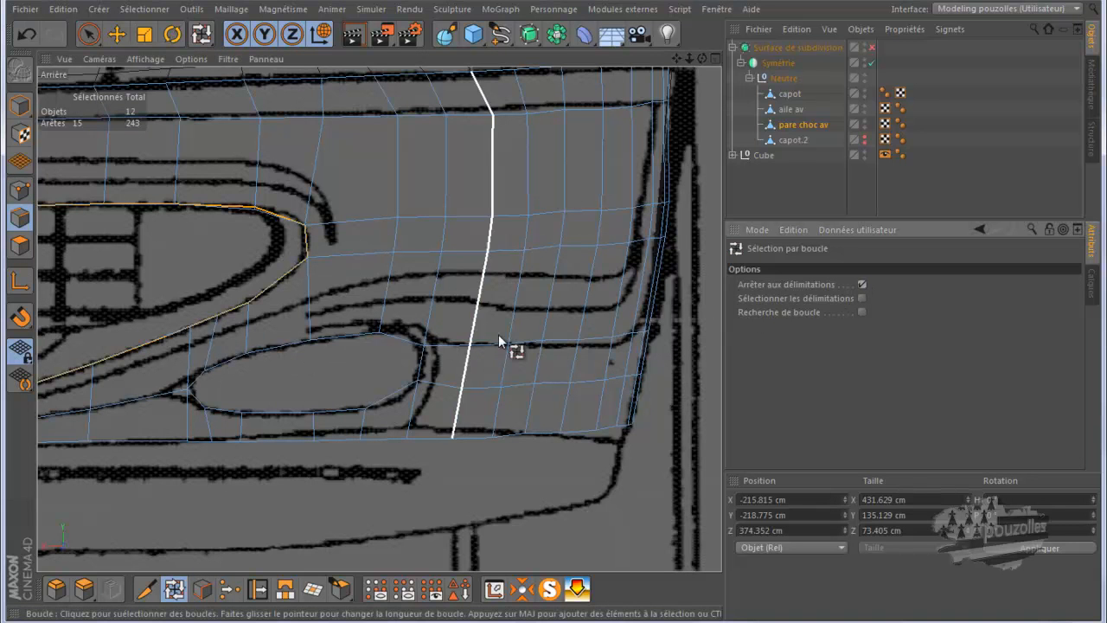
click(862, 299)
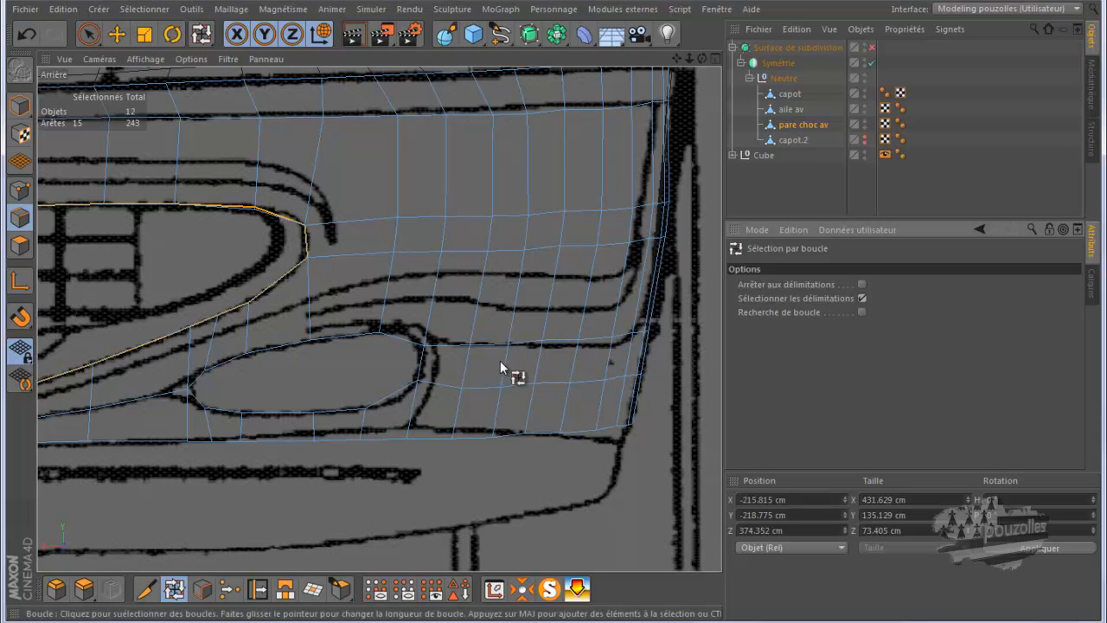
click(370, 338)
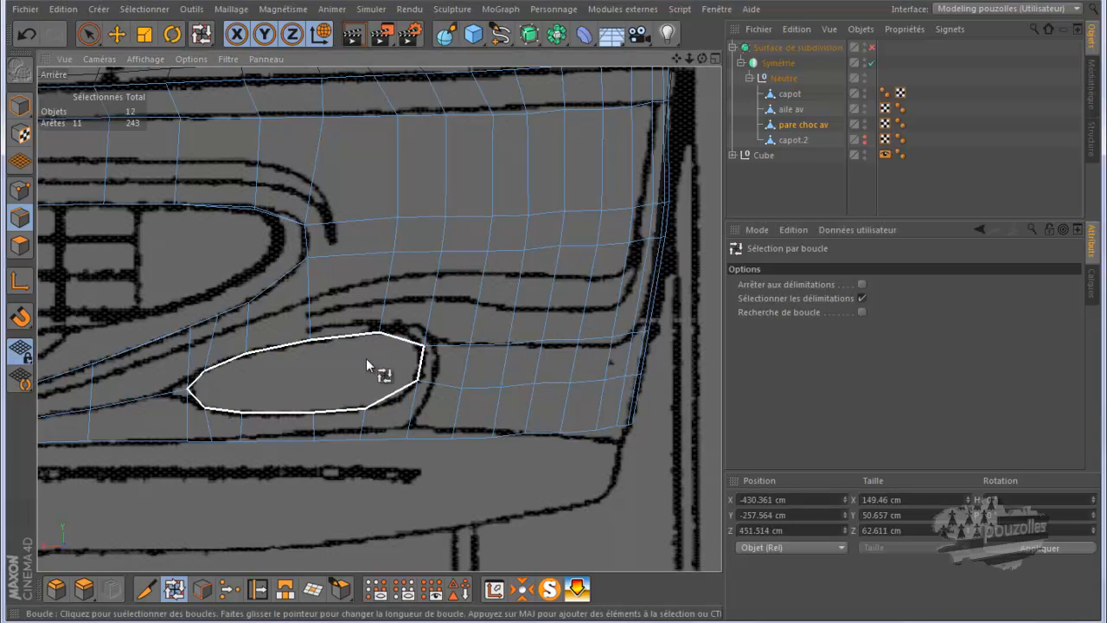
Extrude the oval's border edges backward along Z, first by about 11.5 cm and again to about Z 395.8 cm.
middle_click(121, 327)
middle_click(190, 288)
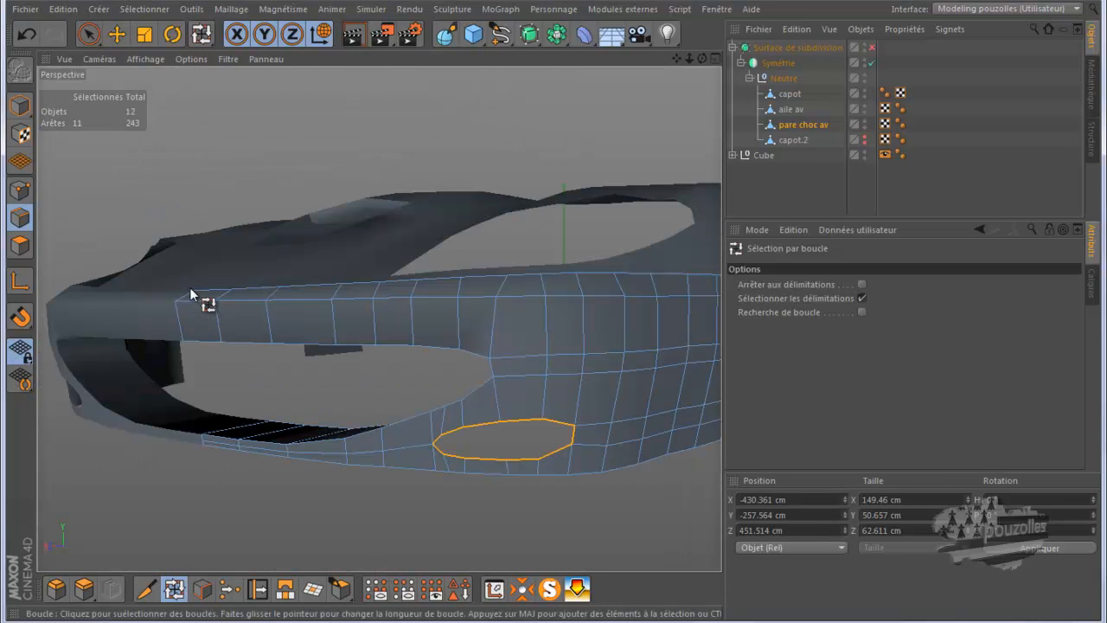
drag(701, 58, 552, 313)
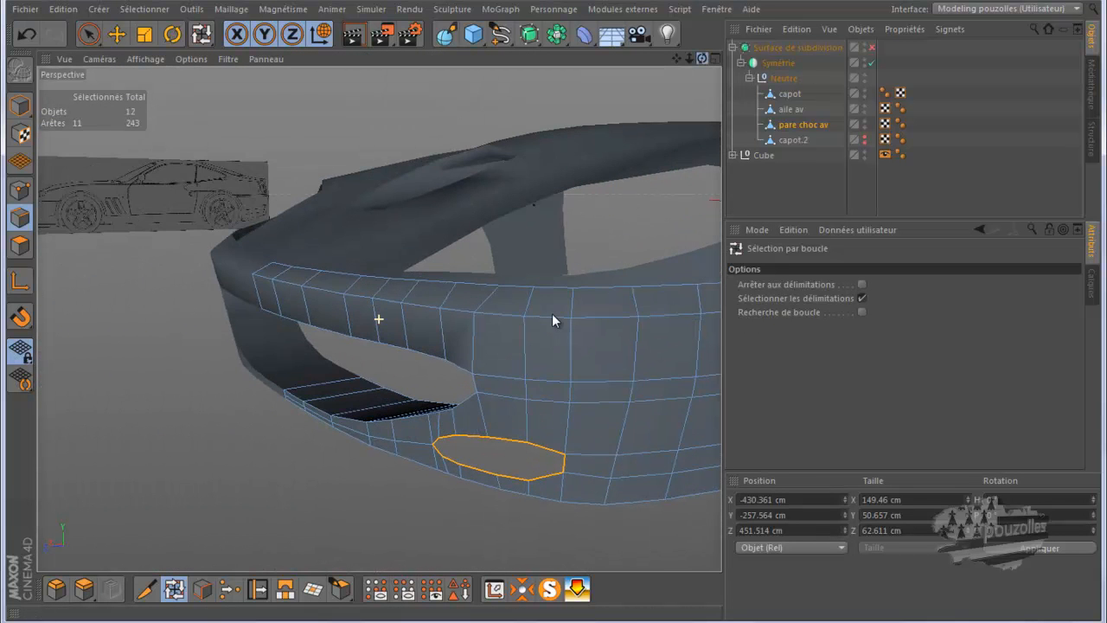
click(116, 34)
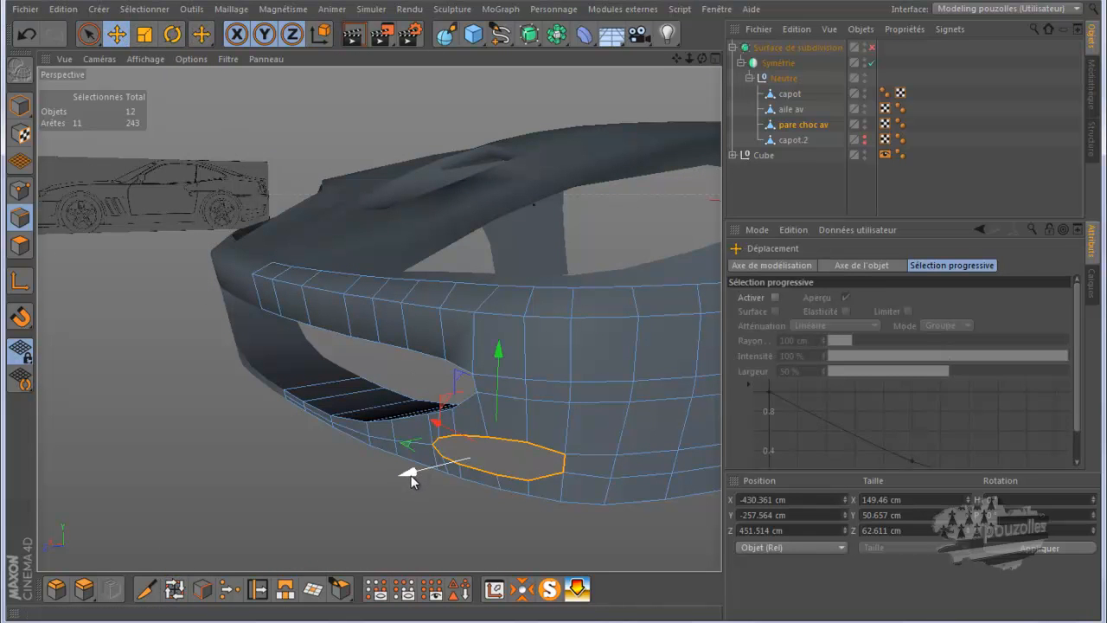
ctrl+drag(410, 476, 418, 476)
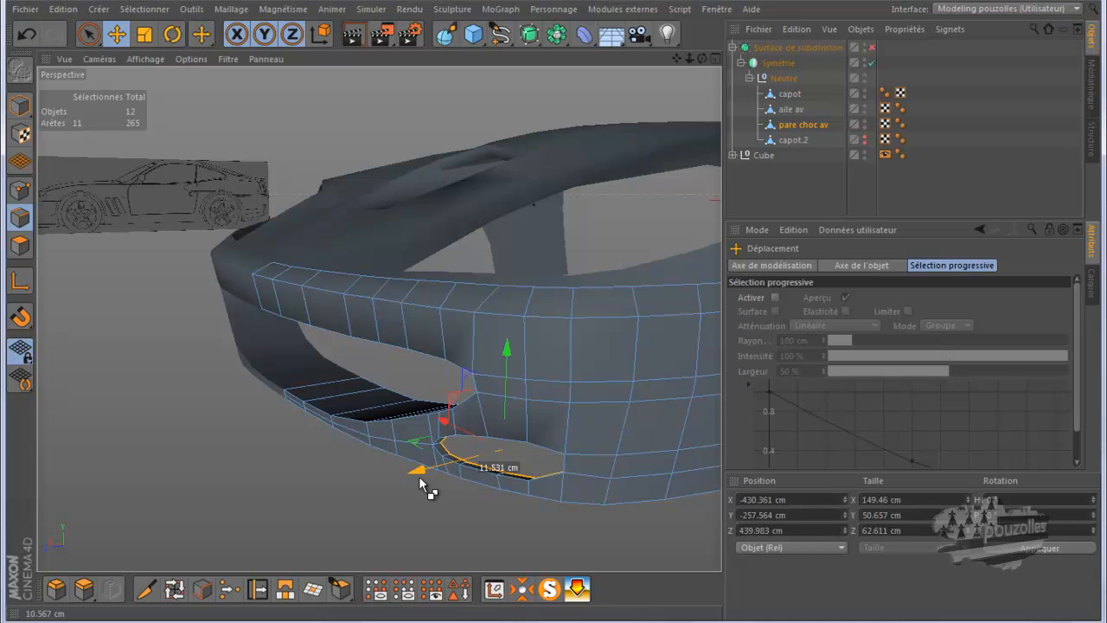
ctrl+drag(419, 475, 419, 475)
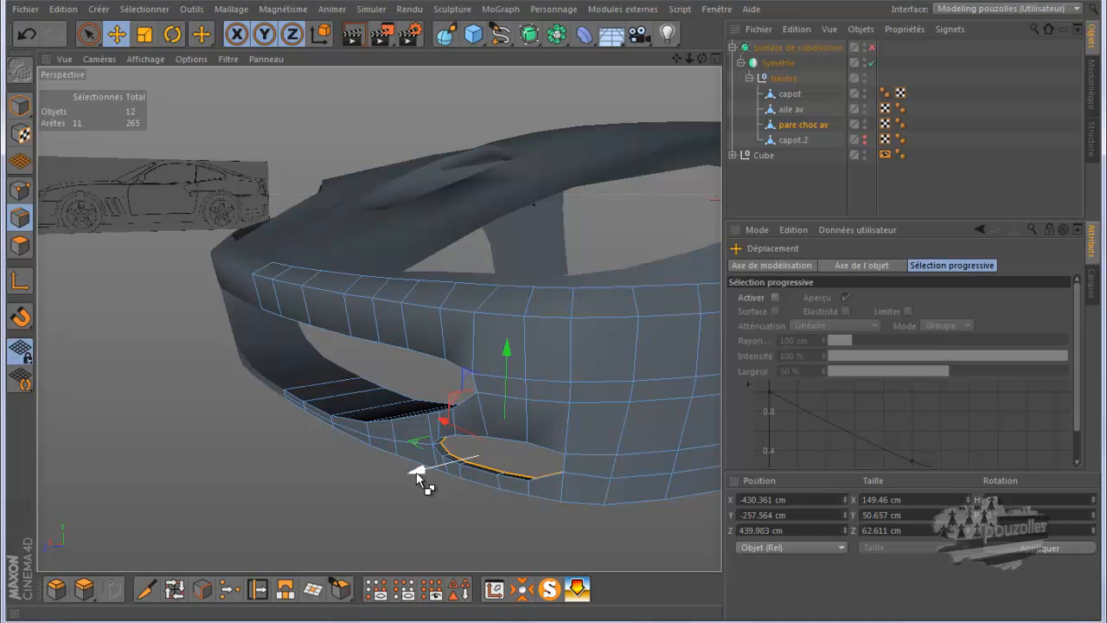
ctrl+drag(417, 474, 450, 469)
ctrl+drag(450, 468, 450, 469)
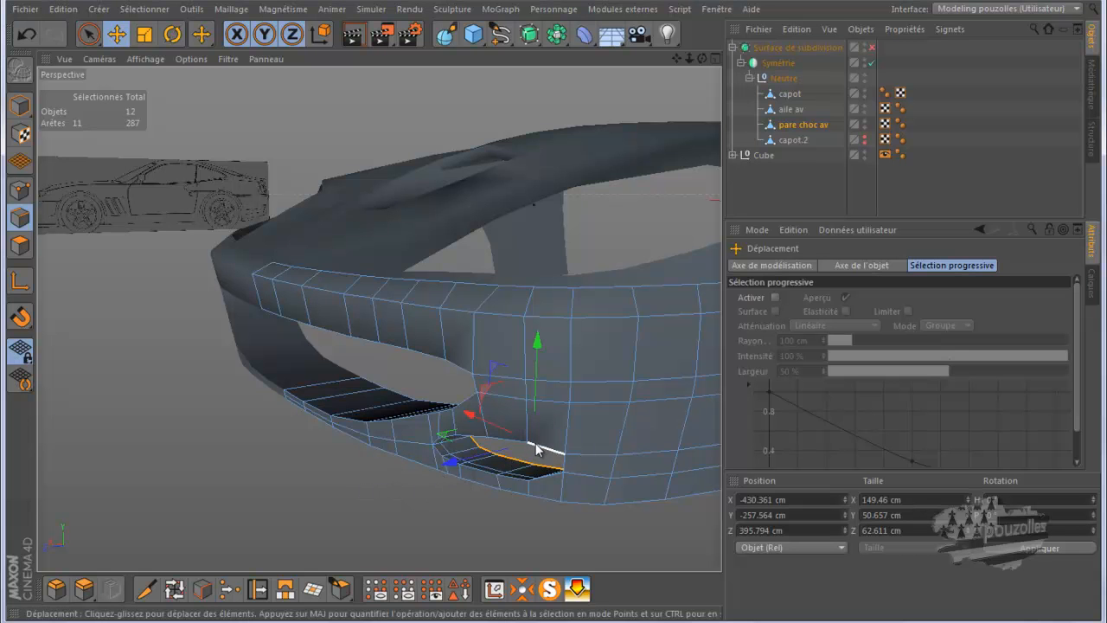
Enable subdivision and render the perspective view to check the bumper and its openings.
alt+drag(486, 468, 226, 459)
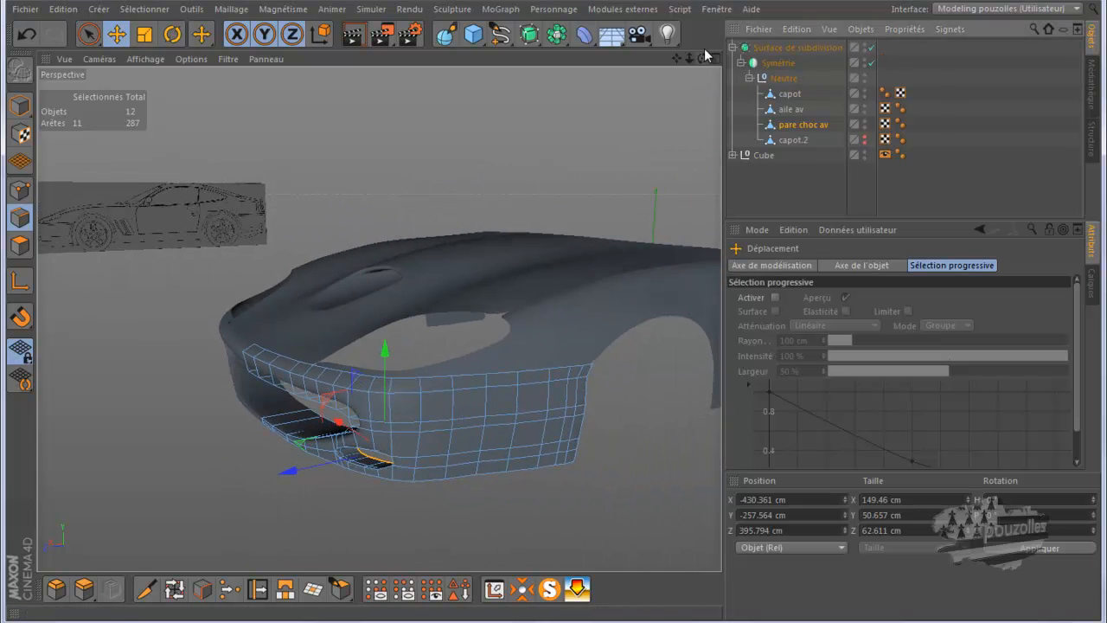
drag(701, 58, 557, 310)
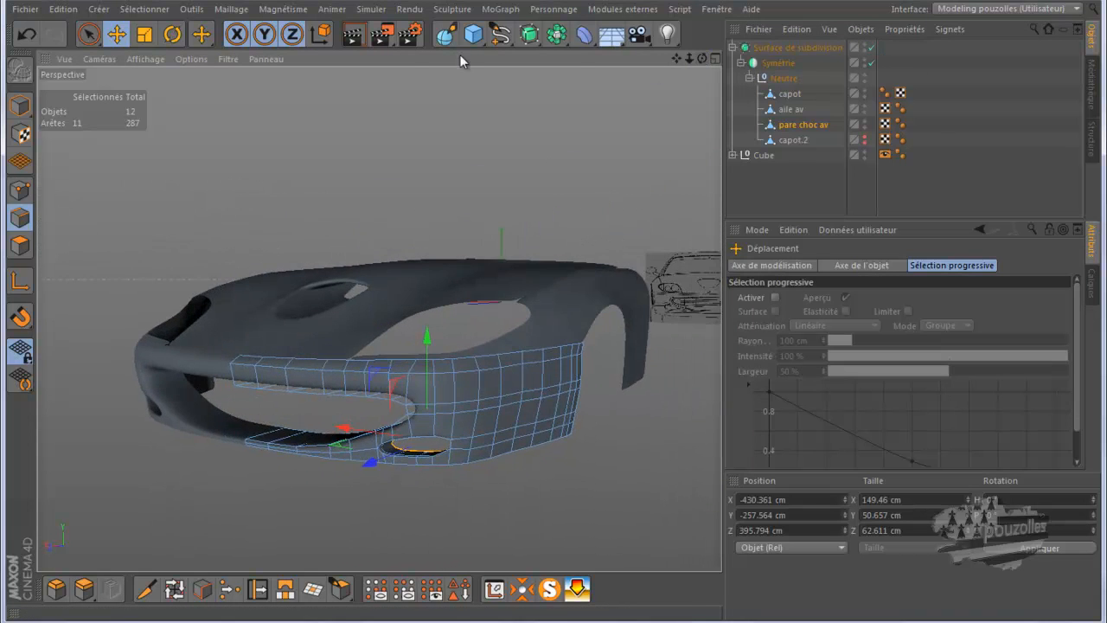
click(352, 35)
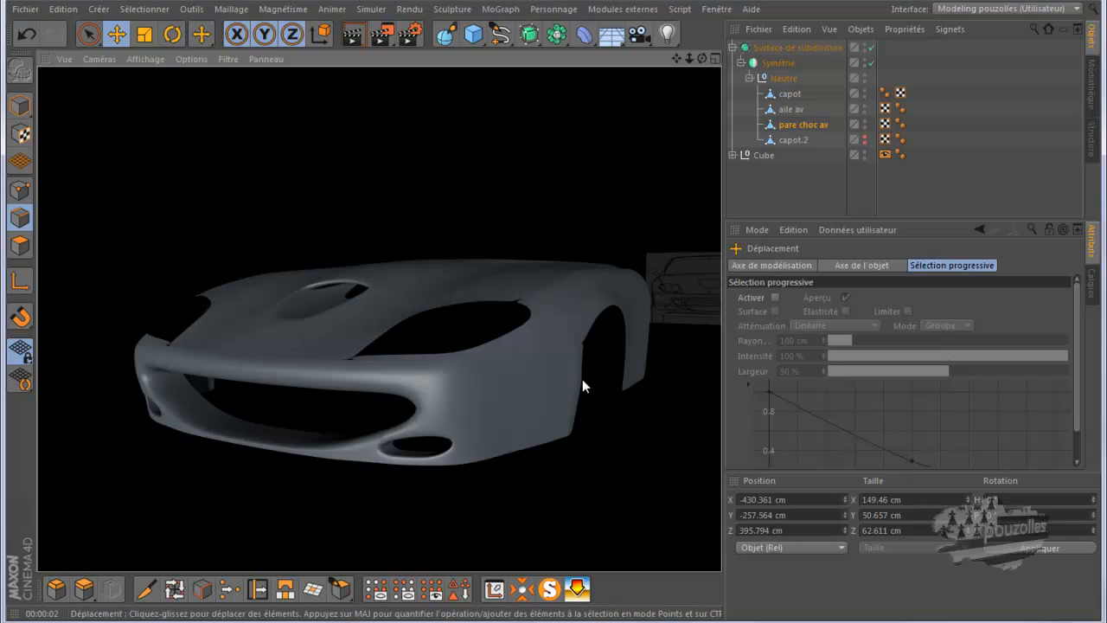
In point mode, shift the mid-height points beside the bumper's wheel-arch edge along X, with the inner pair at about X -647.4 cm.
click(806, 123)
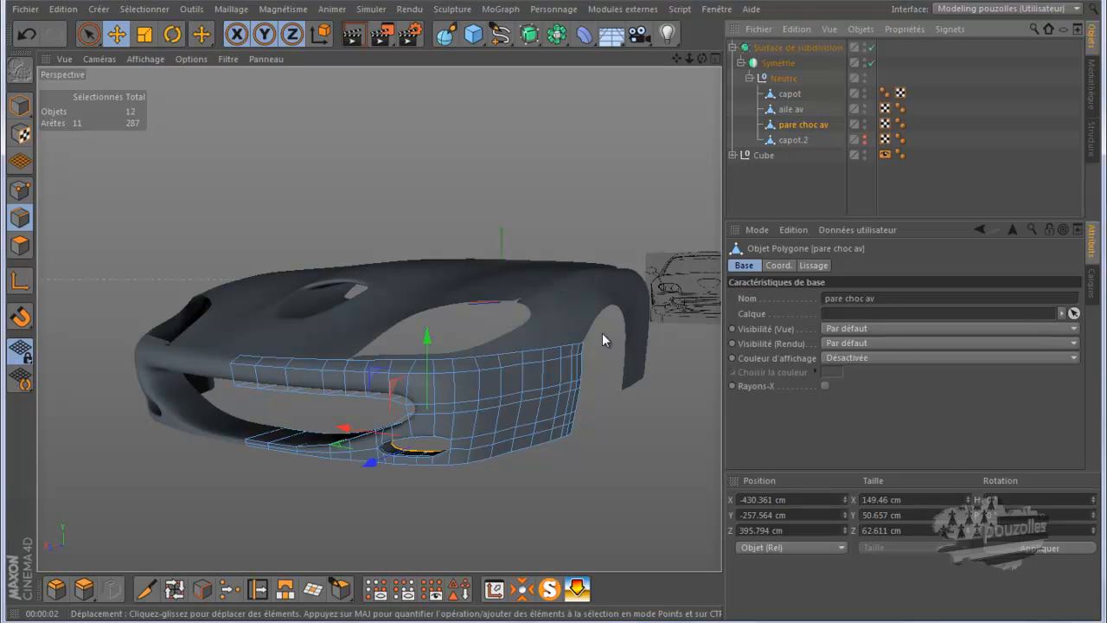
scroll(586, 391, up, 8)
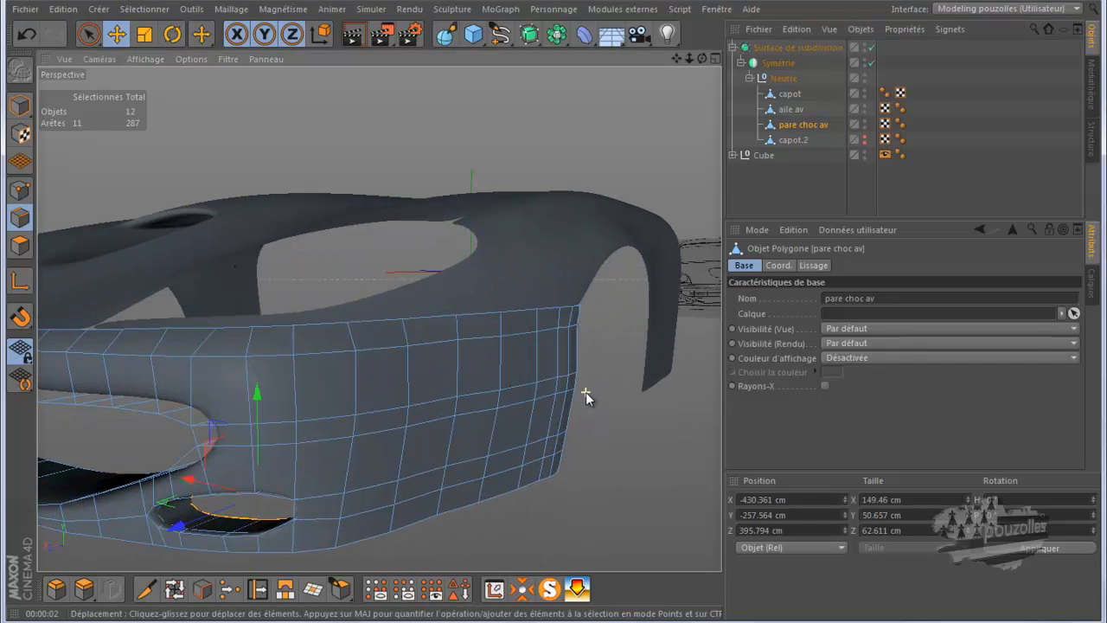
click(88, 33)
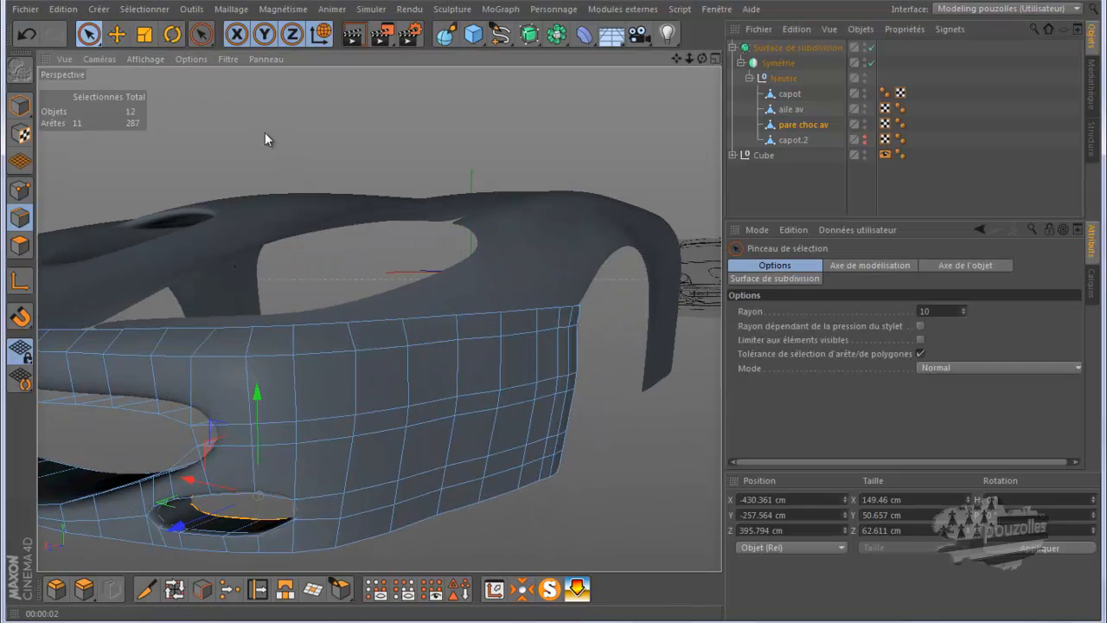
click(20, 189)
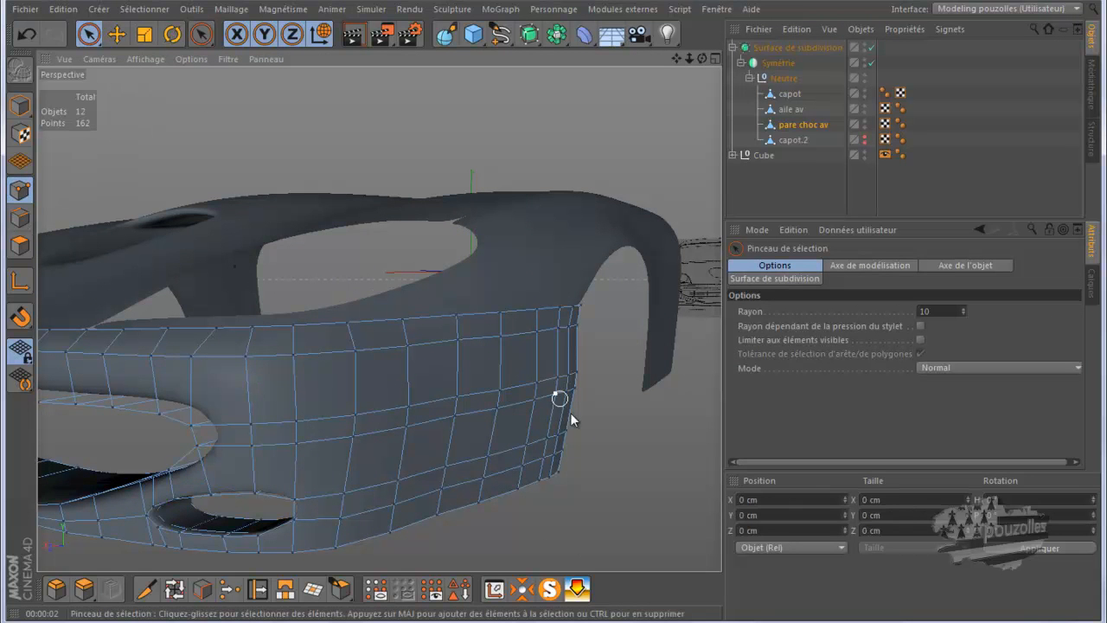
scroll(600, 432, up, 2)
drag(703, 59, 555, 312)
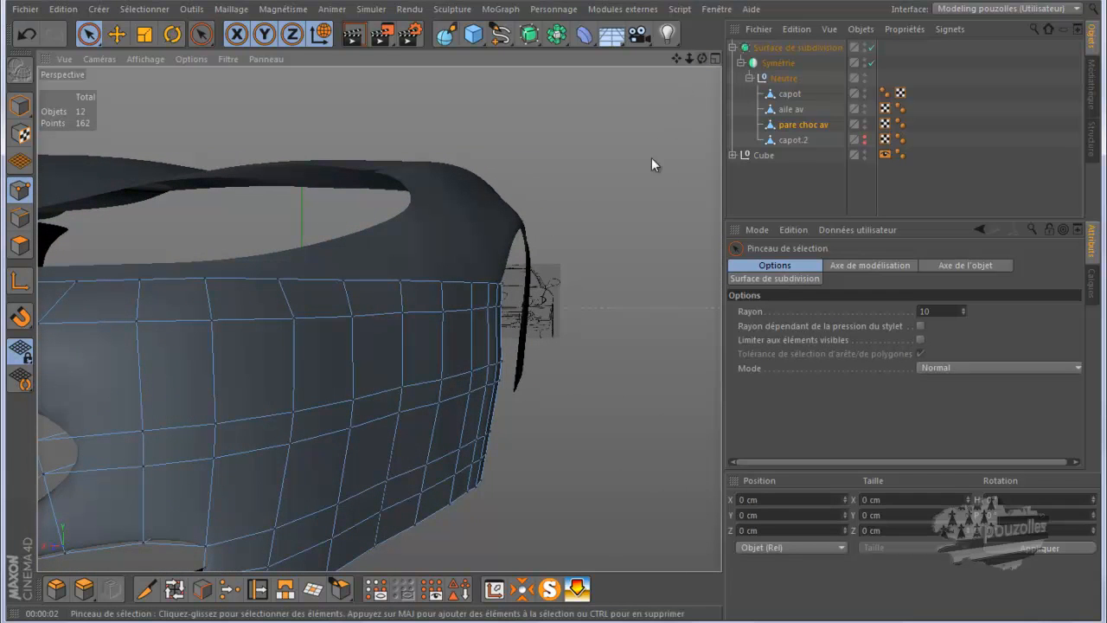
drag(501, 364, 494, 383)
scroll(494, 383, up, 3)
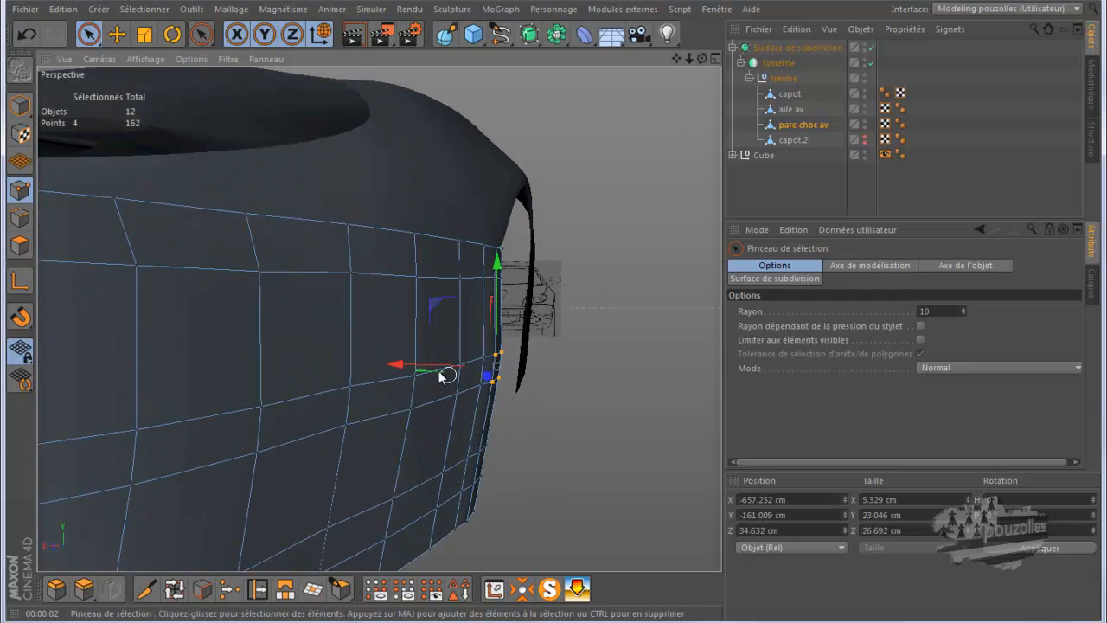
mouse_move(436, 363)
mouse_down()
mouse_move(429, 369)
mouse_move(481, 383)
mouse_move(438, 371)
mouse_up()
scroll(618, 375, down, 3)
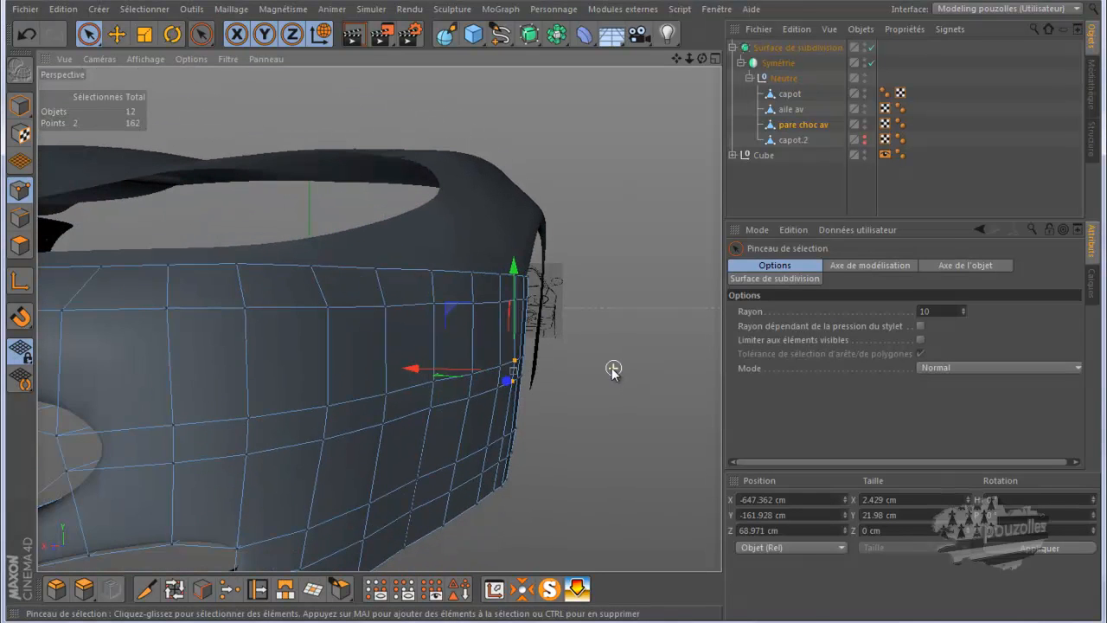
Render the perspective view of the bumper's side to check the surface near the wheel arch.
drag(701, 59, 553, 311)
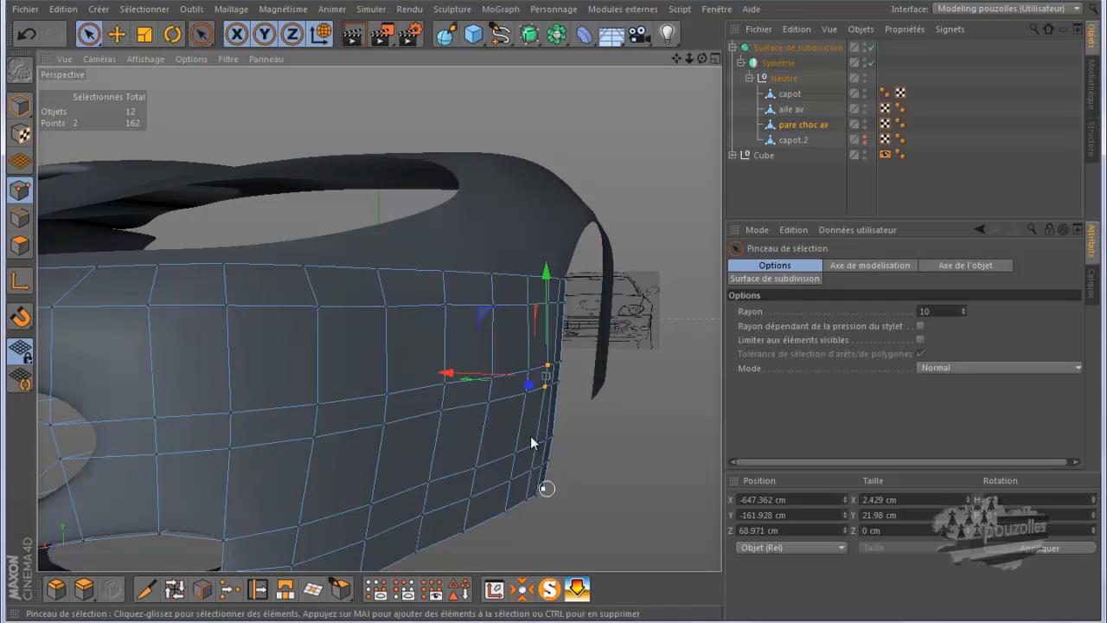
click(353, 34)
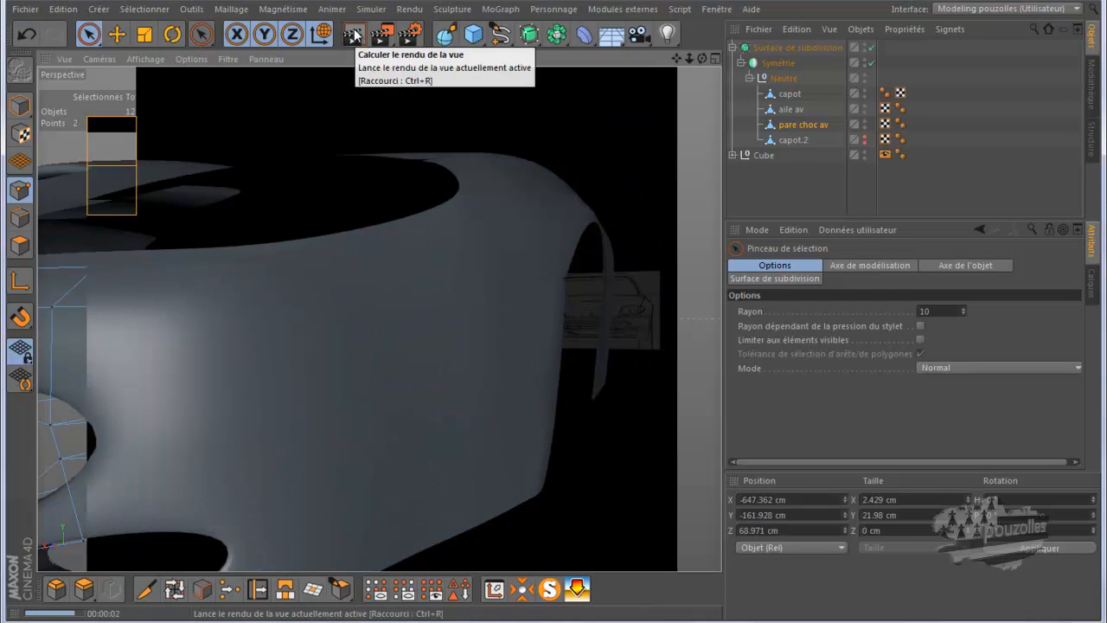
alt+drag(598, 418, 654, 363)
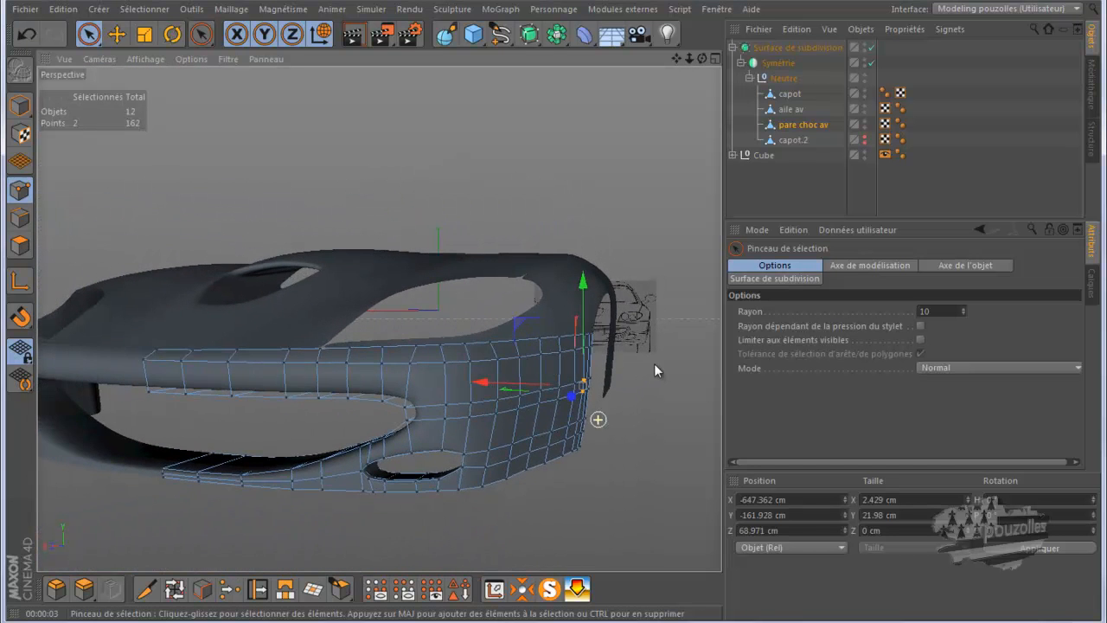
Select all points of the pare choc av mesh and run Optimiser on them.
click(585, 160)
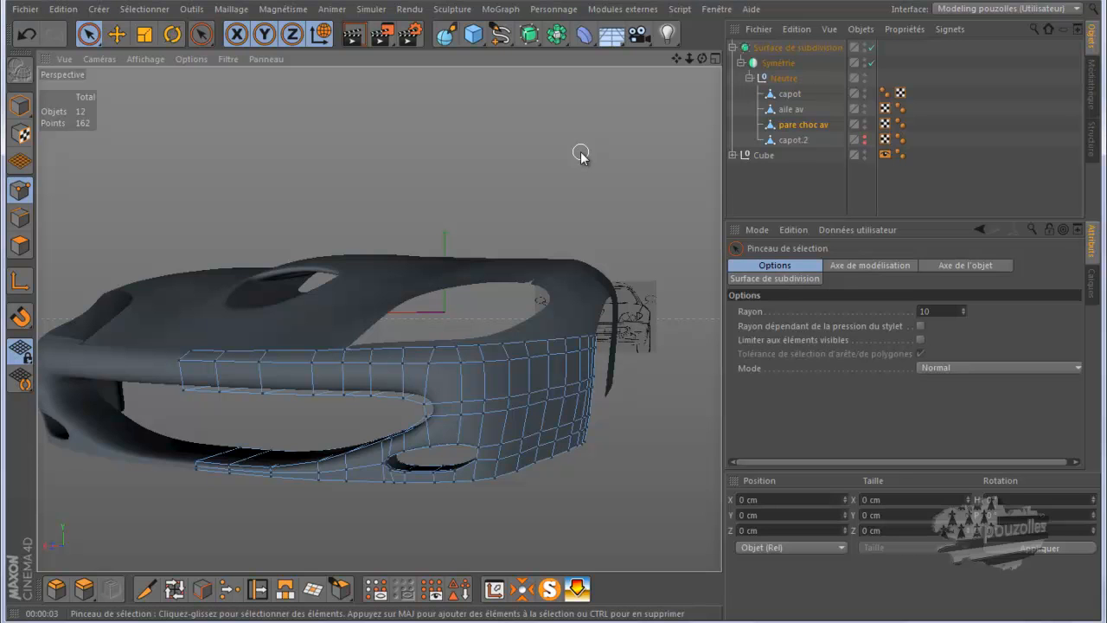
key(ctrl+a)
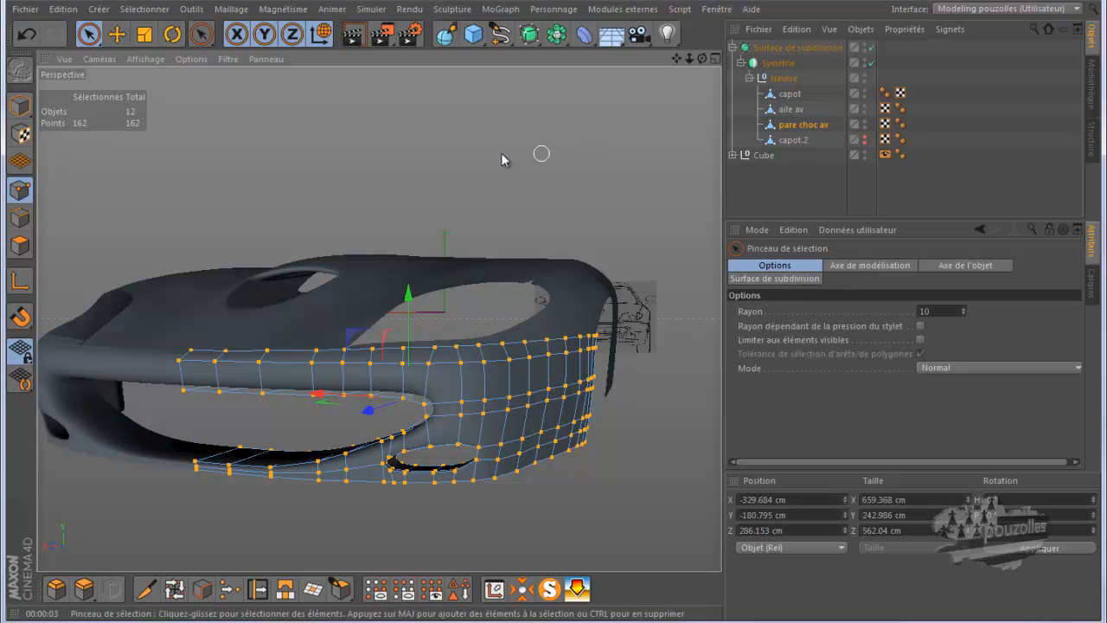
right_click(387, 79)
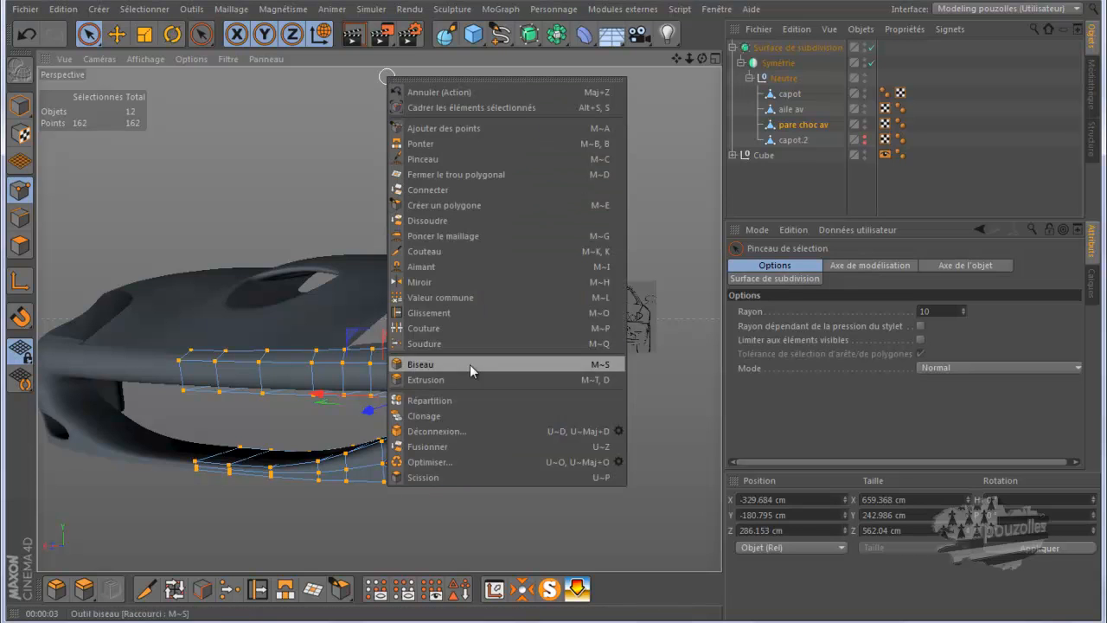
click(439, 461)
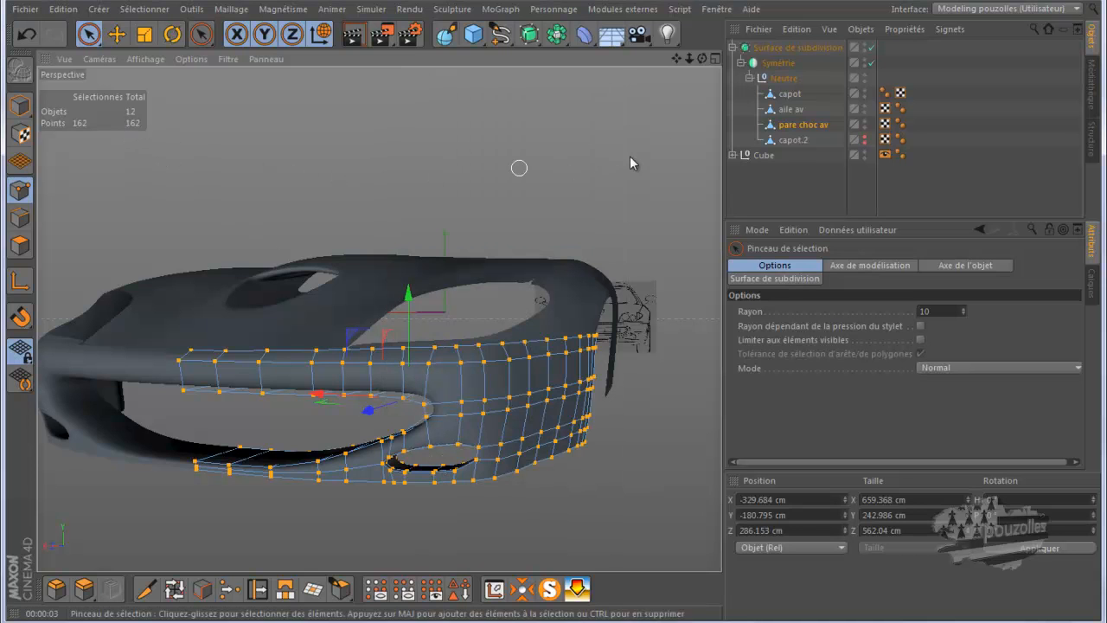
Remove the stray points from the capot and aile av meshes by selecting all their points and running Optimiser.
drag(826, 92, 781, 113)
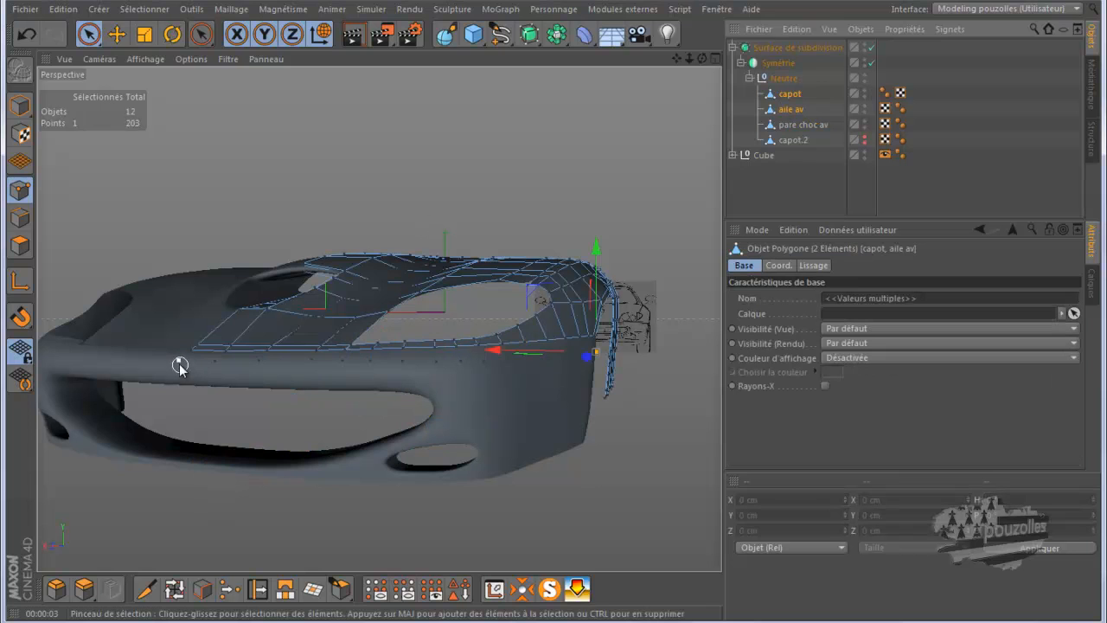
drag(180, 367, 212, 366)
mouse_move(471, 363)
mouse_down()
mouse_move(570, 367)
mouse_move(700, 342)
mouse_move(610, 381)
mouse_up()
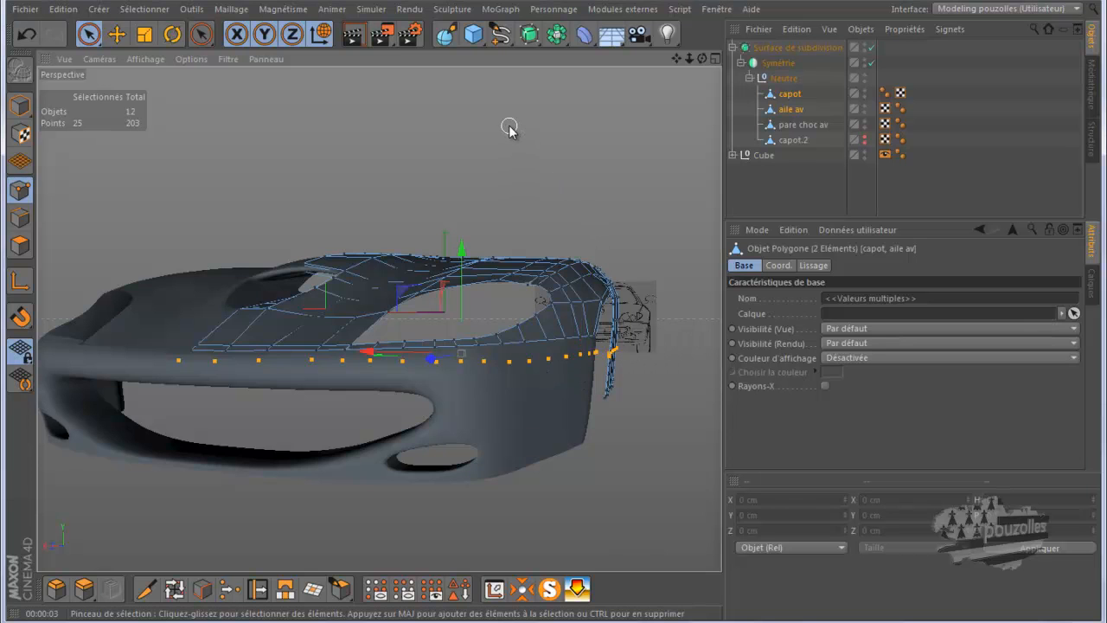
key(ctrl+a)
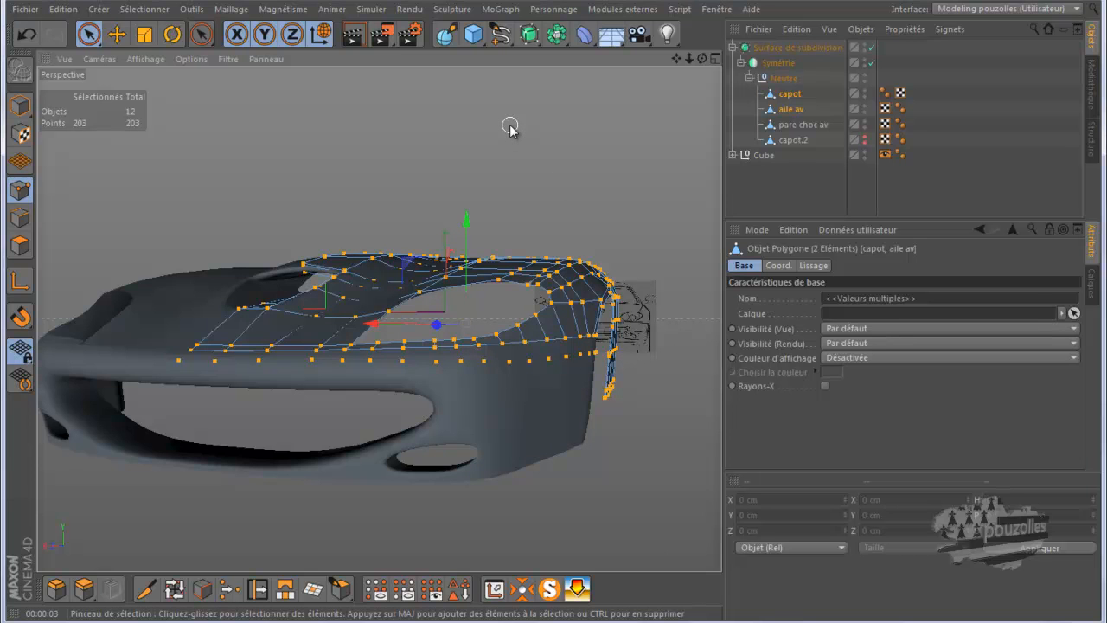
right_click(334, 115)
click(385, 500)
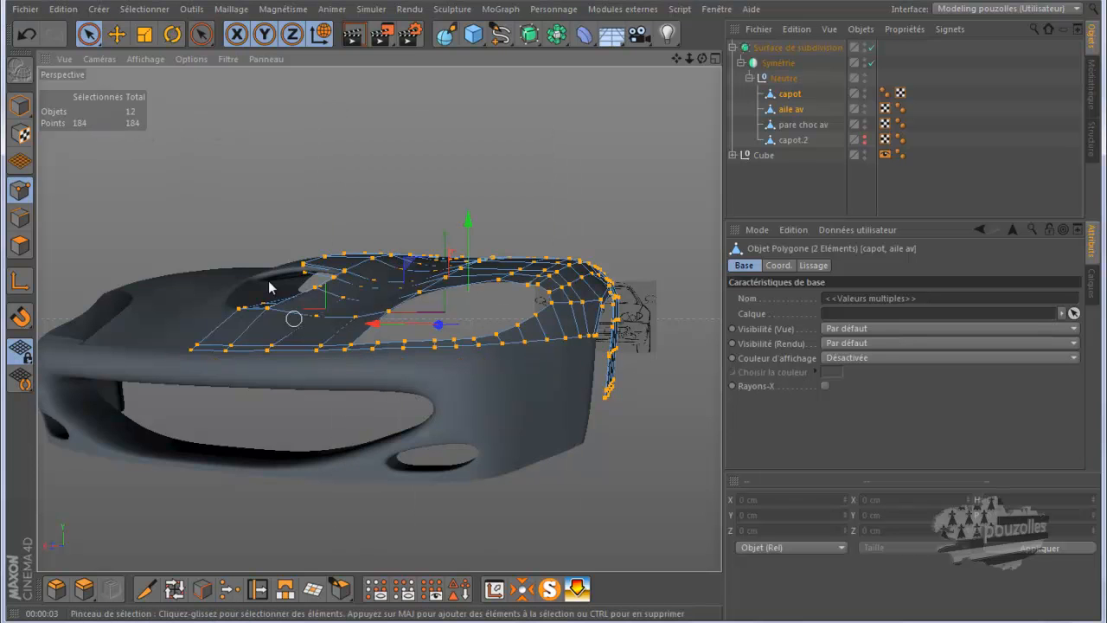
Clear the point selection on capot and aile av, and check each body part for leftover selected points.
click(167, 169)
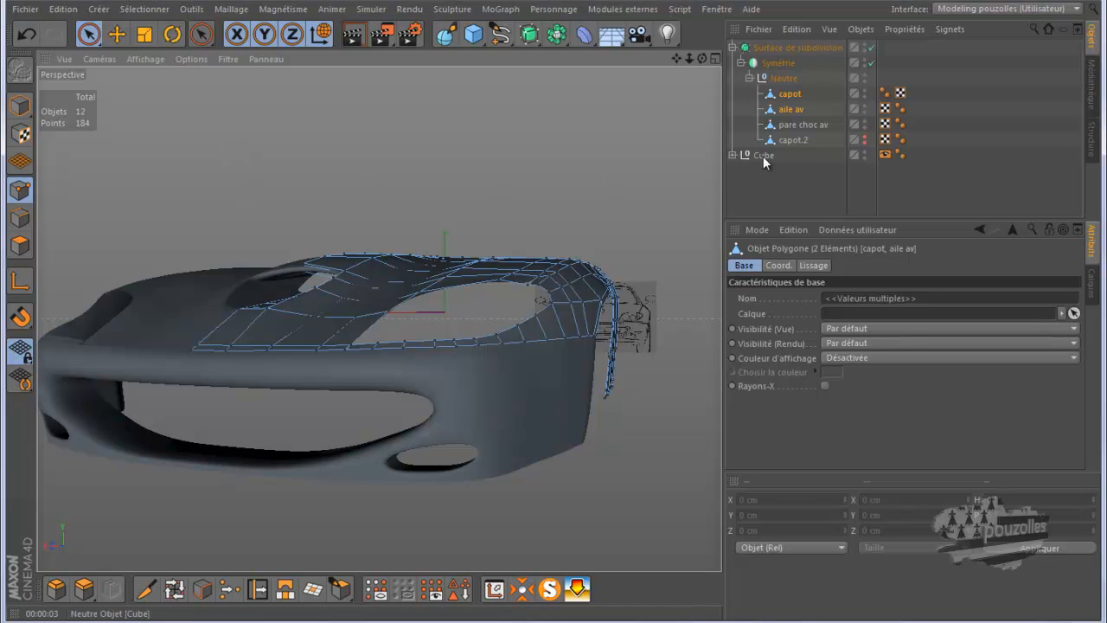
click(791, 125)
click(791, 184)
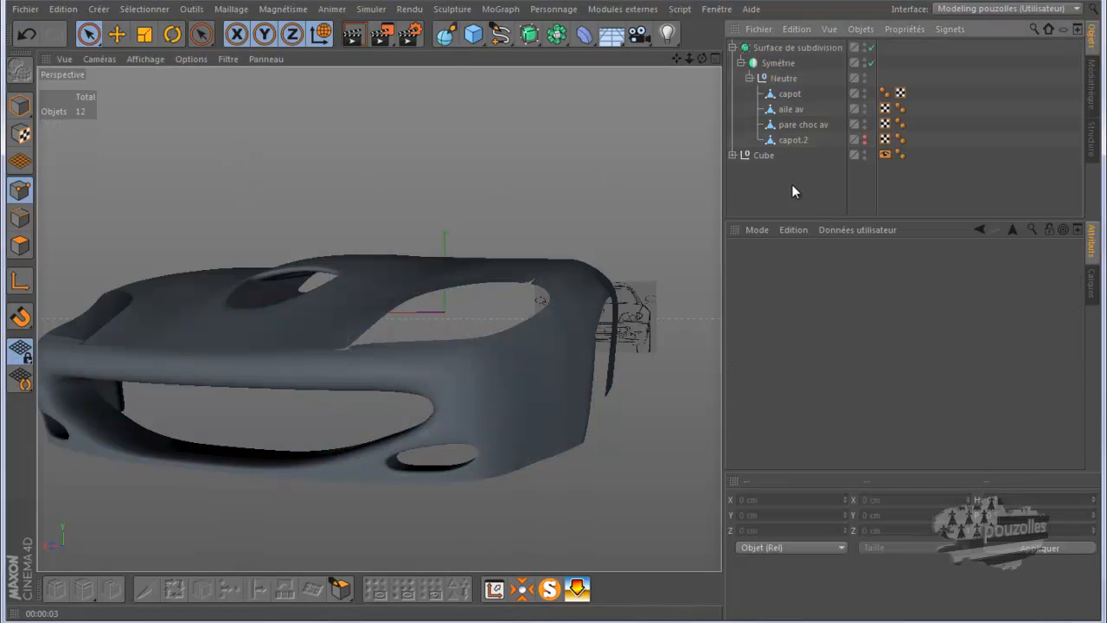
click(788, 140)
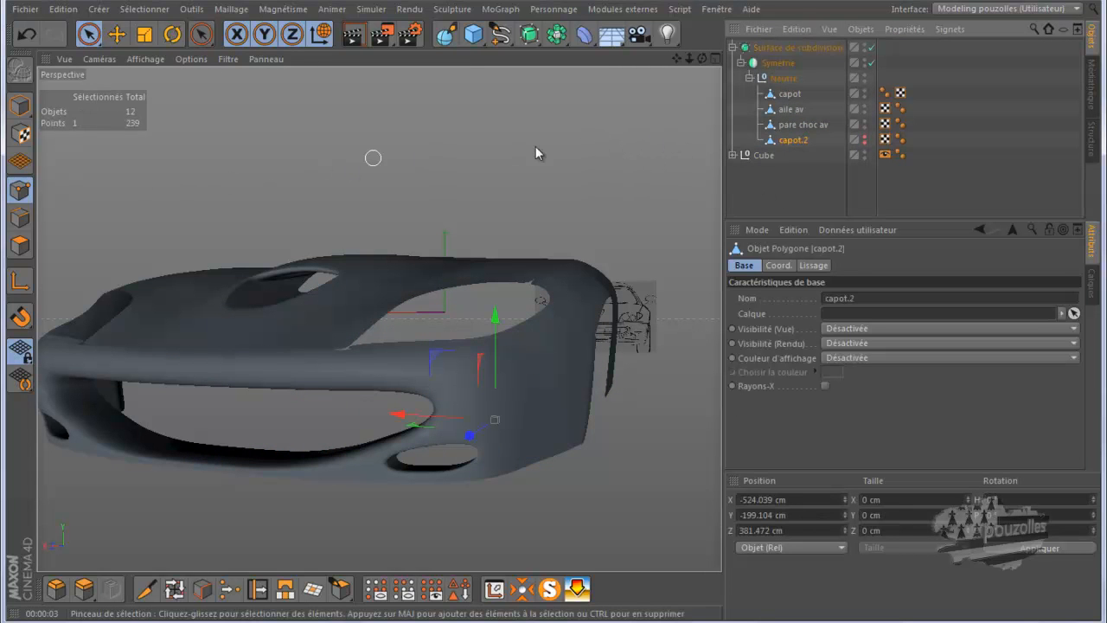
click(791, 126)
click(789, 110)
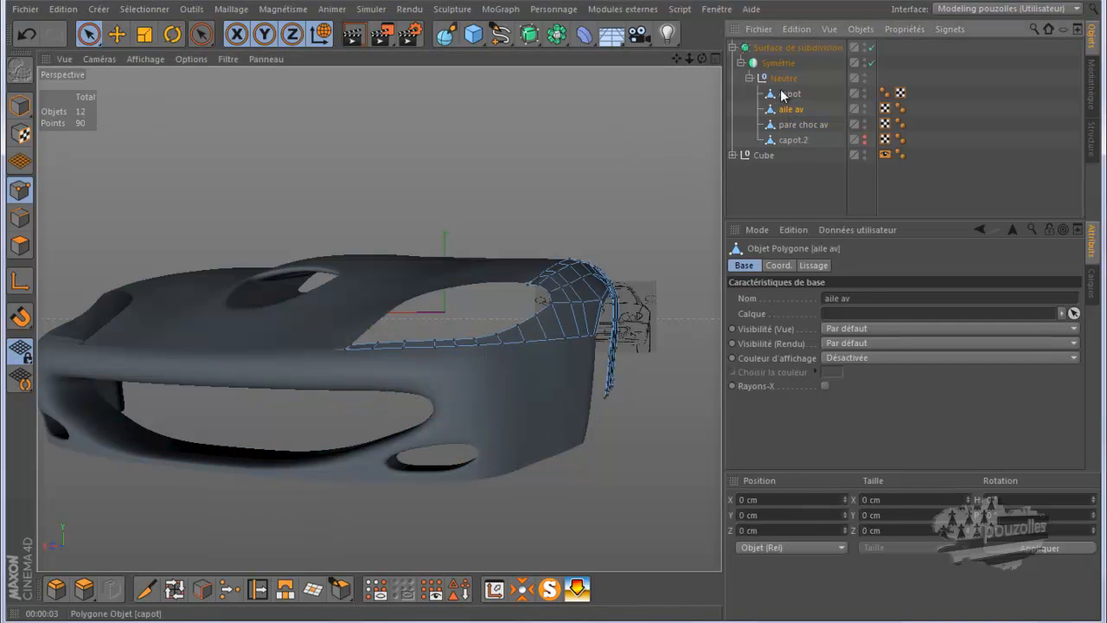
click(792, 96)
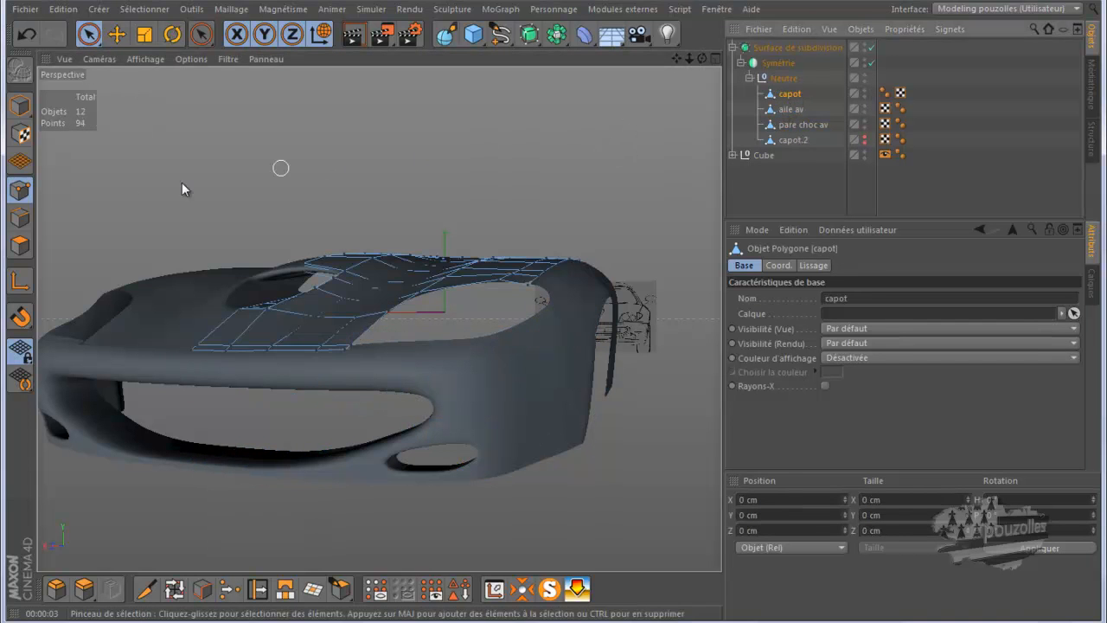
Check aile av and pare choc av for leftover selections in the other component modes, and clear the bumper's edge selection.
click(20, 246)
click(790, 110)
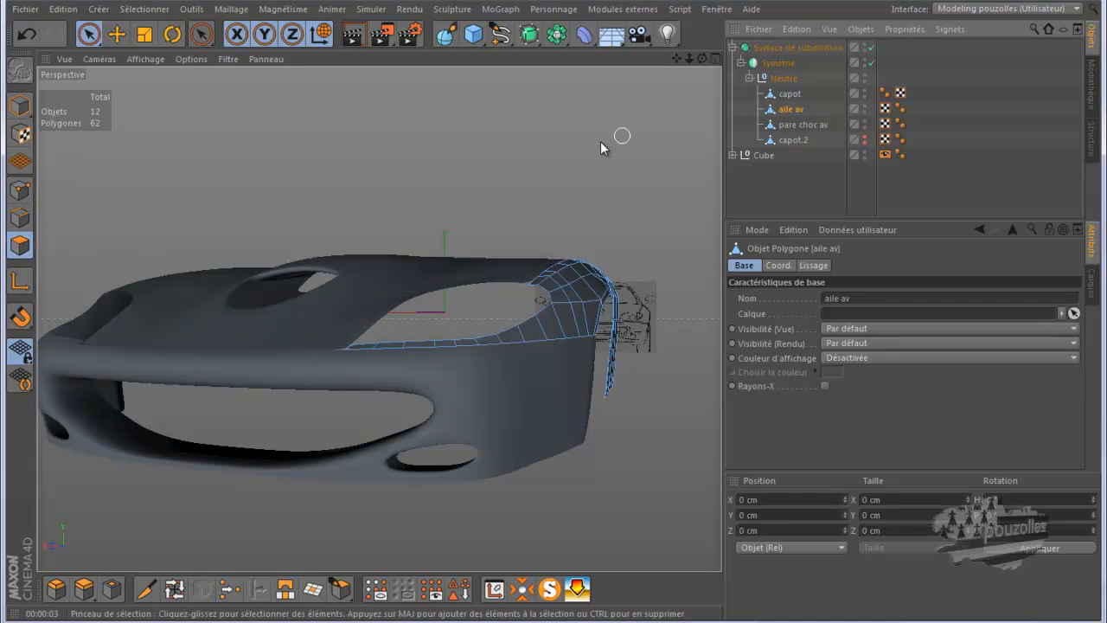
click(20, 218)
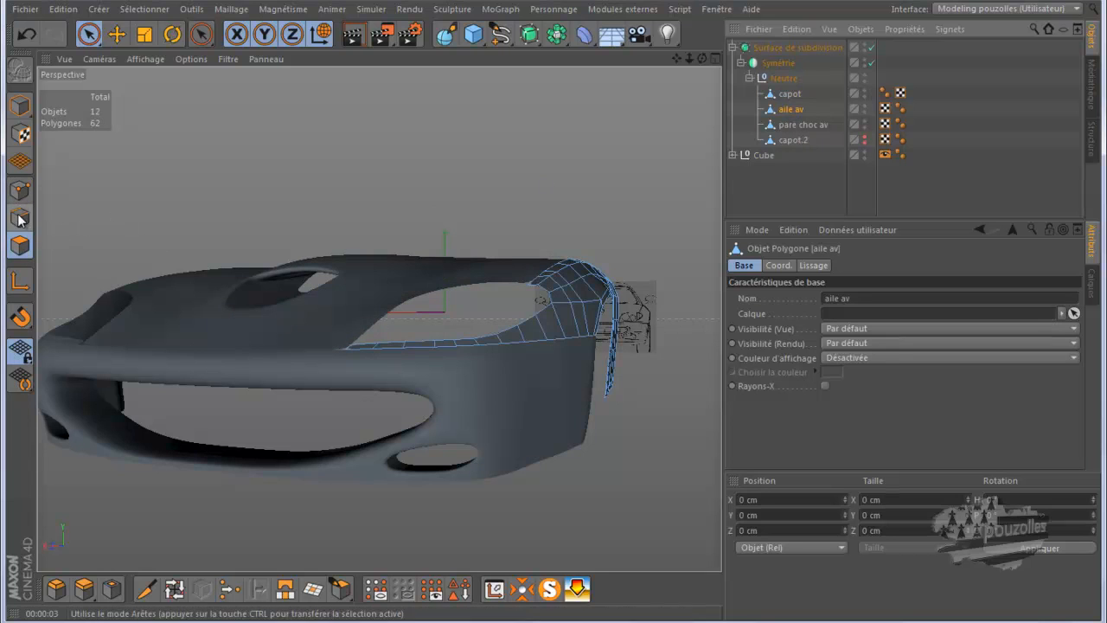
click(791, 126)
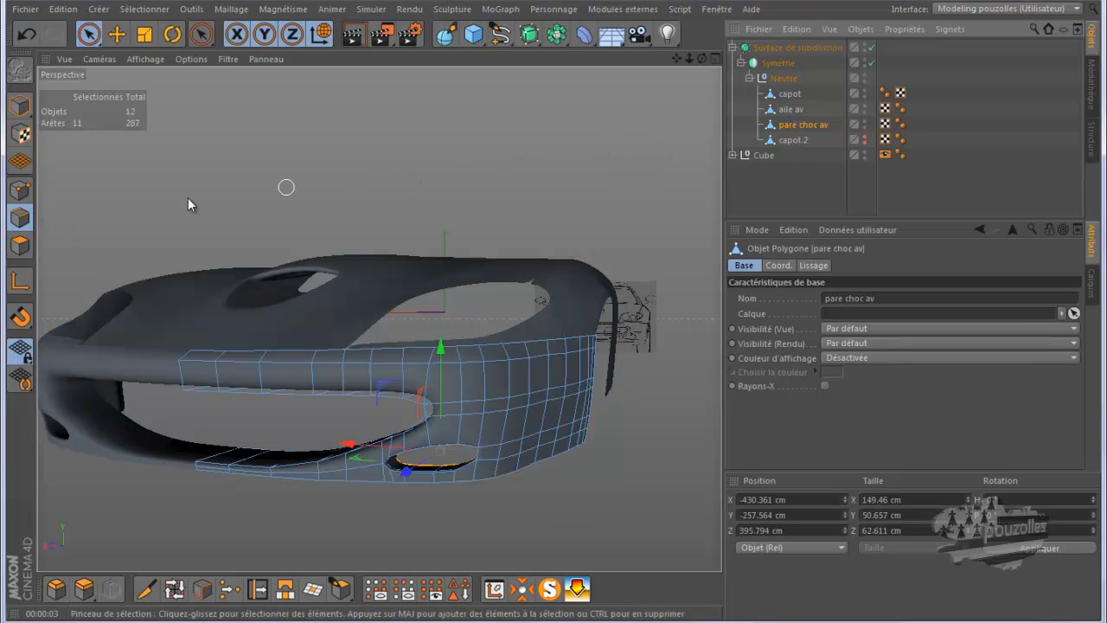
click(302, 232)
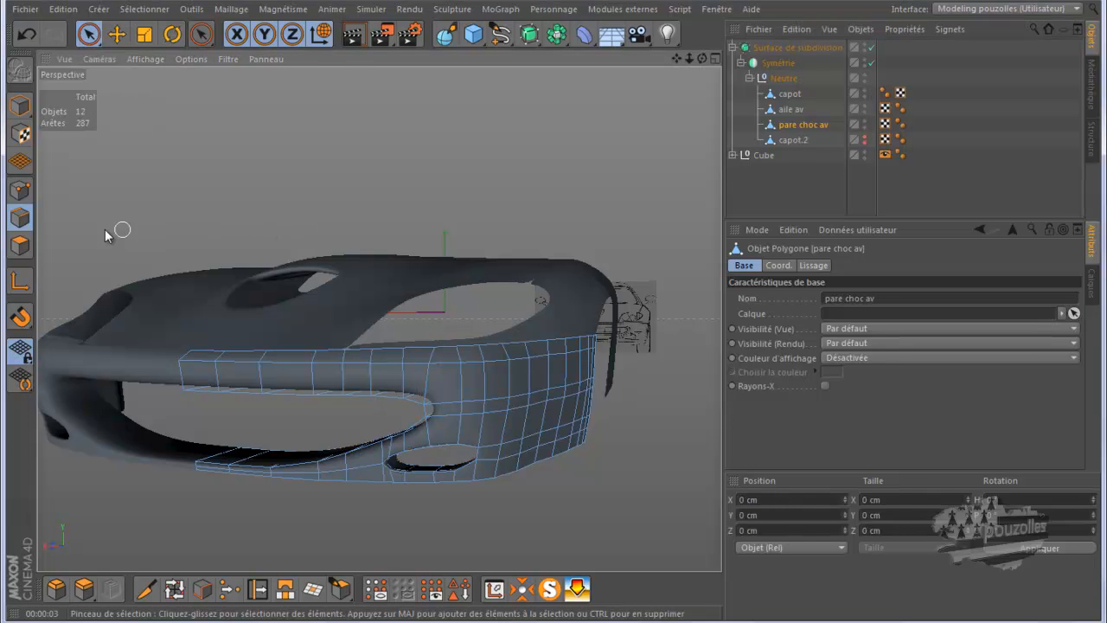
click(33, 191)
click(19, 246)
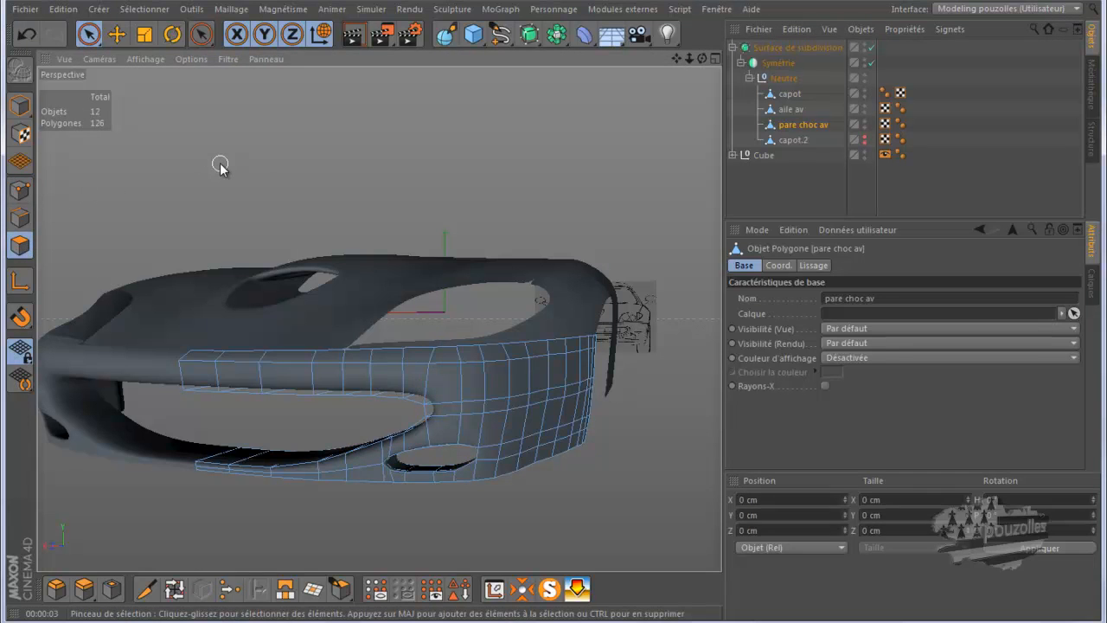